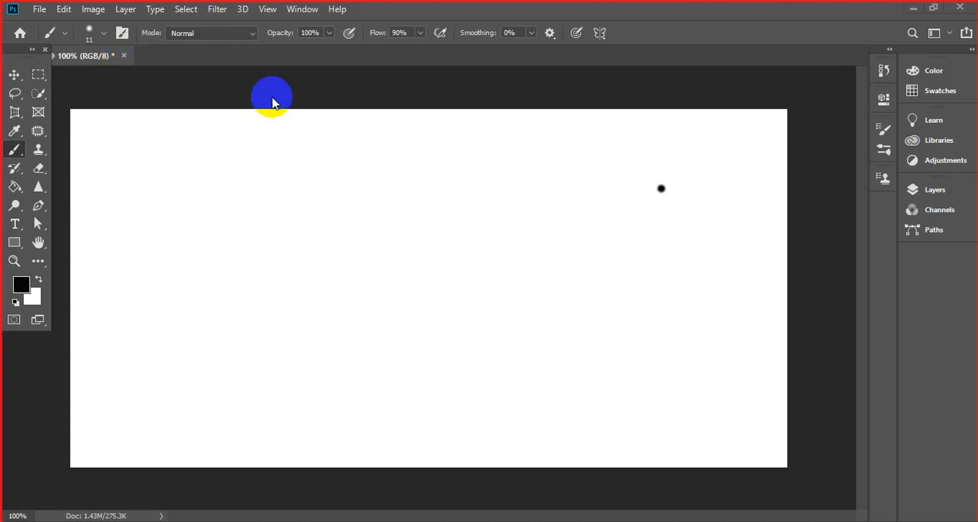
# - Close the untitled document without saving, and create a new blank document with the Pen tool active
pyautogui.click(125, 57)
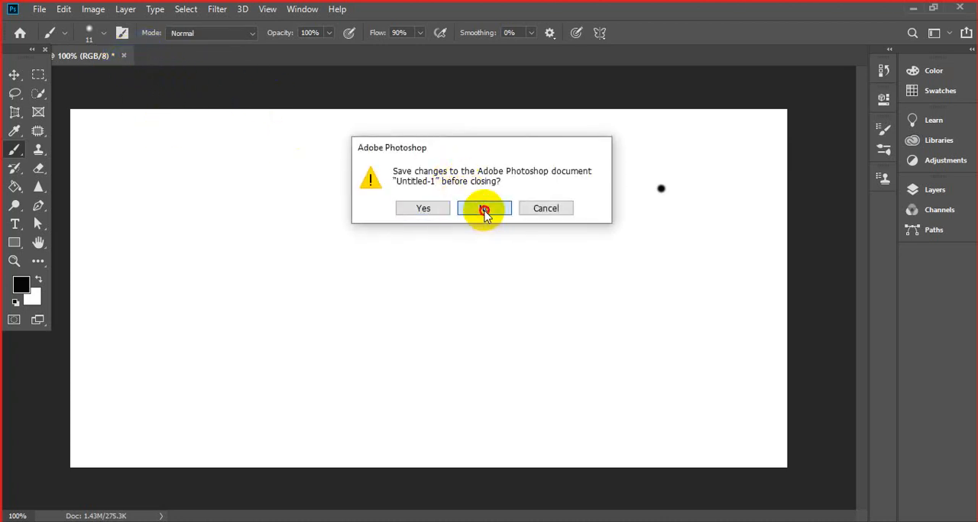
pyautogui.click(482, 208)
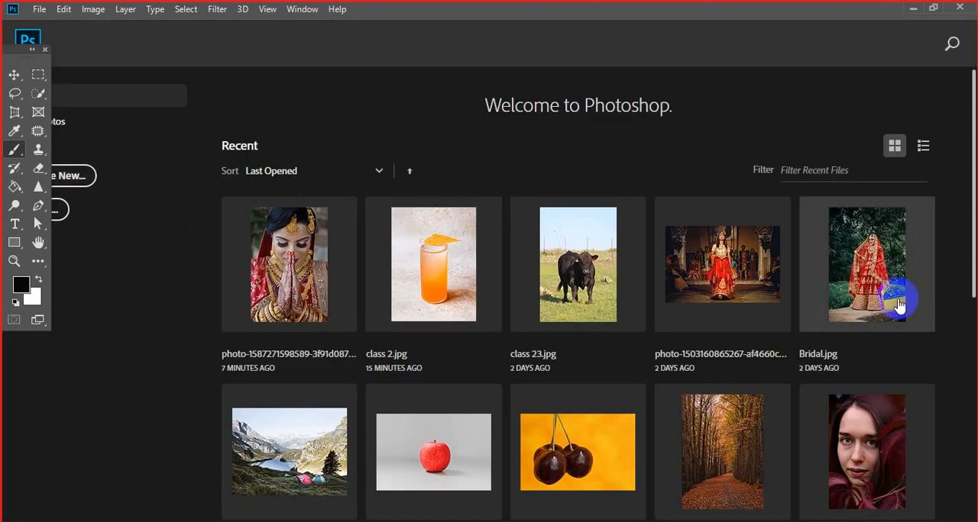
pyautogui.hotkey('ctrl', 'n')
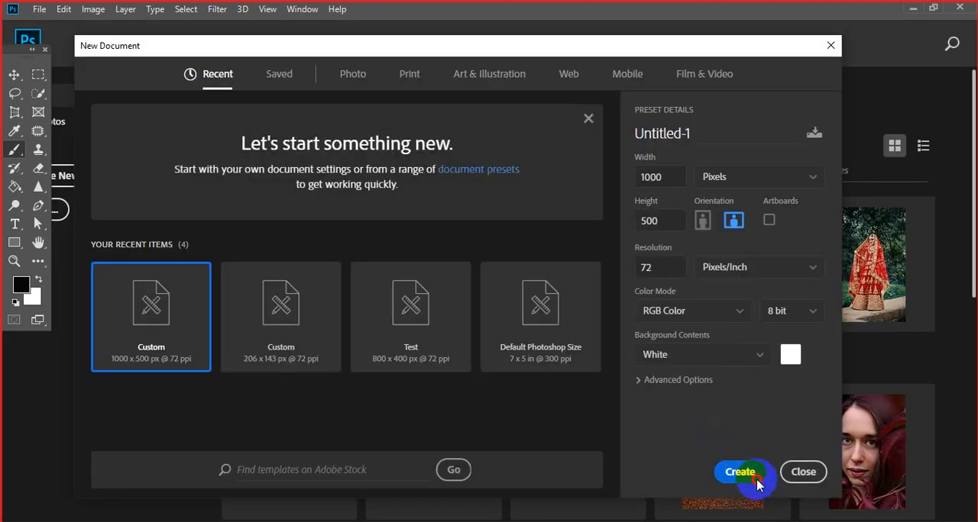
pyautogui.click(740, 472)
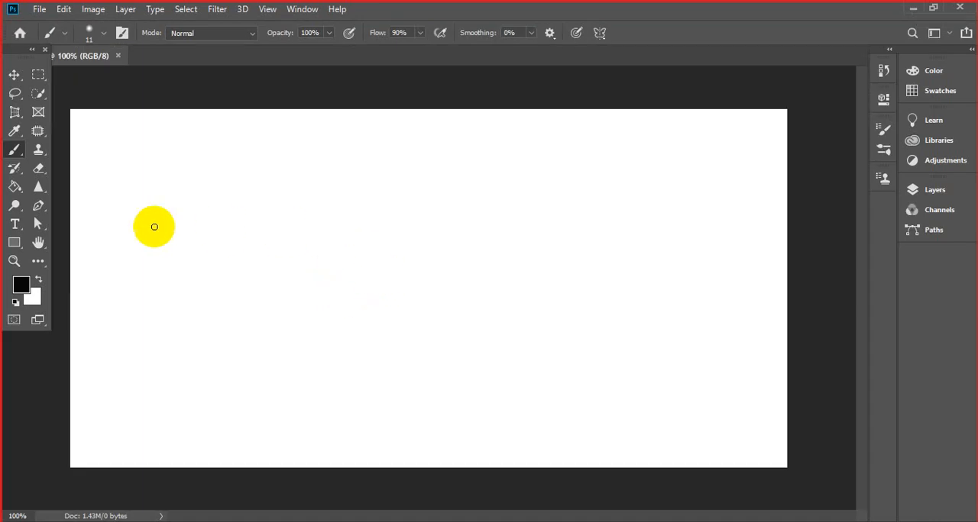
pyautogui.click(40, 214)
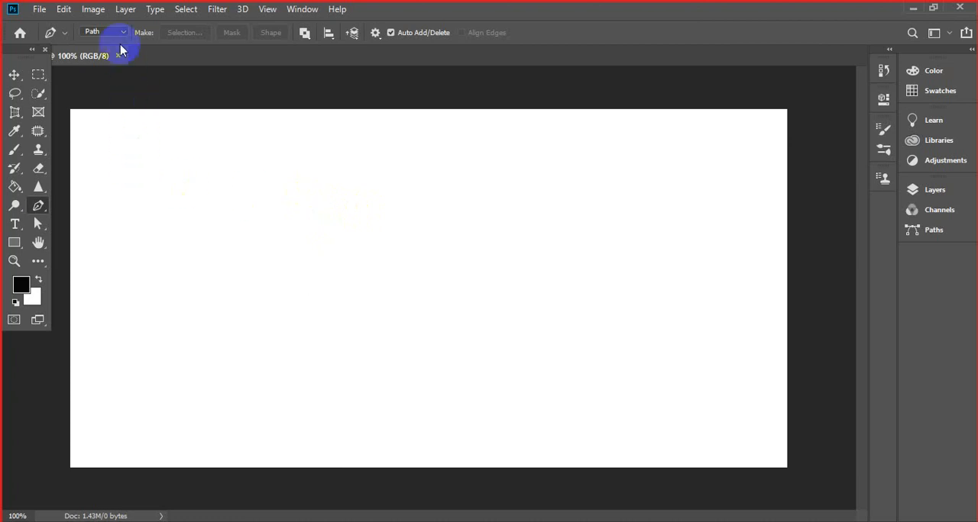
# - Open class 23.jpg, examine the bull's outline at high magnification, and close the image
pyautogui.click(36, 9)
pyautogui.click(44, 35)
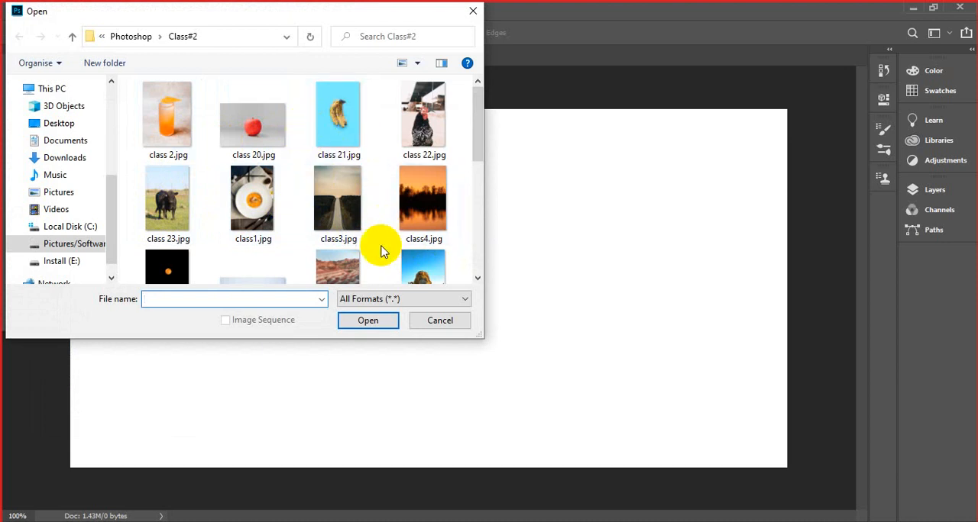
pyautogui.click(171, 211)
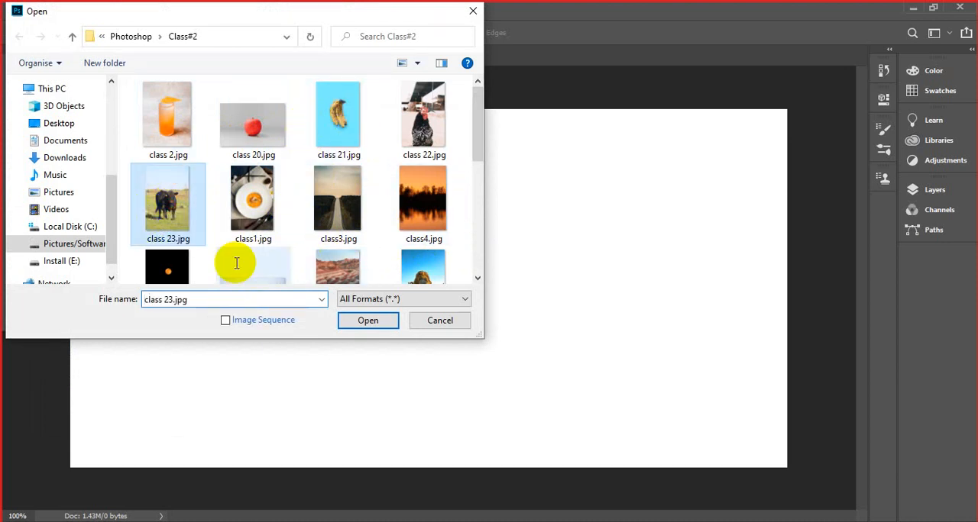
pyautogui.click(371, 322)
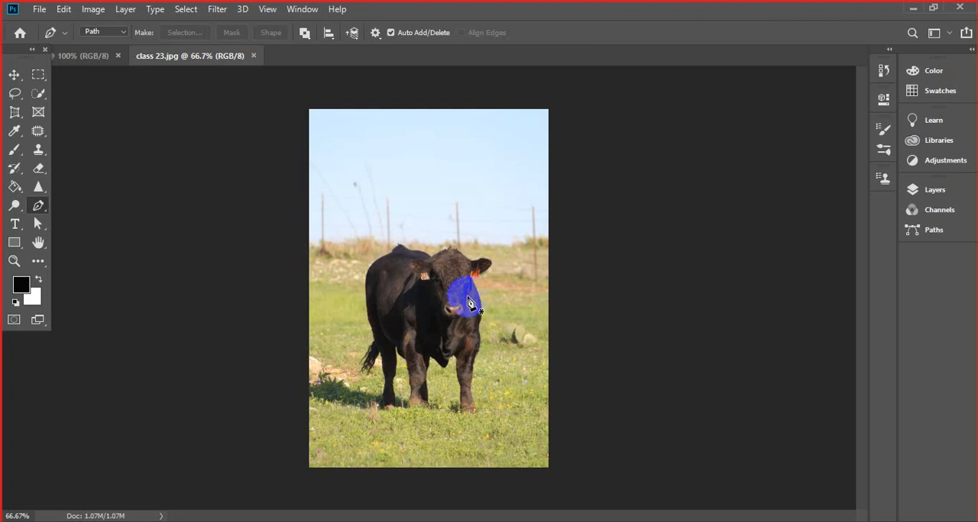
pyautogui.scroll(12, 467, 298)
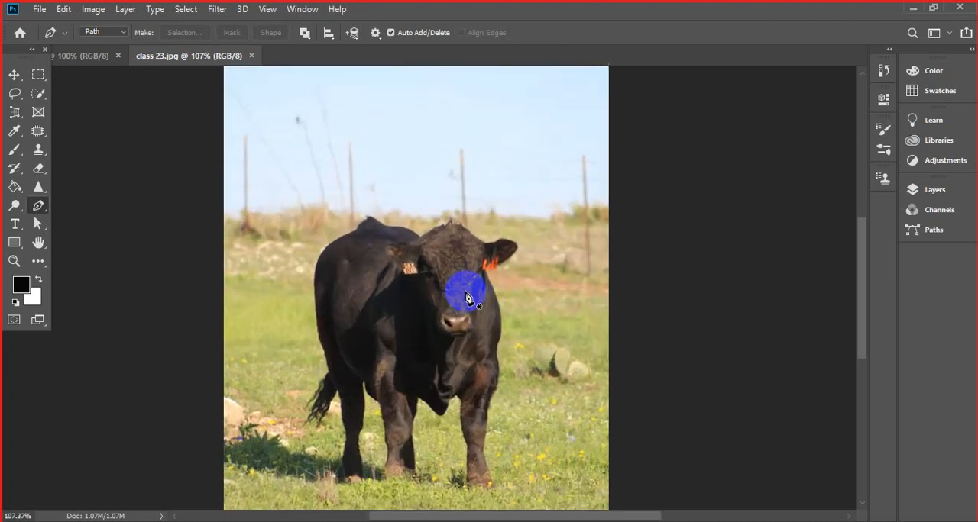
pyautogui.scroll(4, 468, 302)
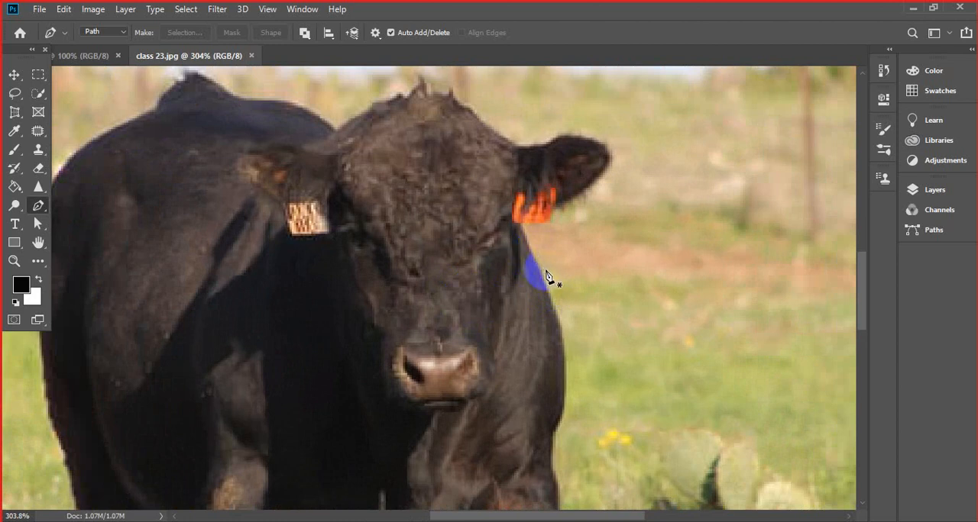
pyautogui.click(251, 56)
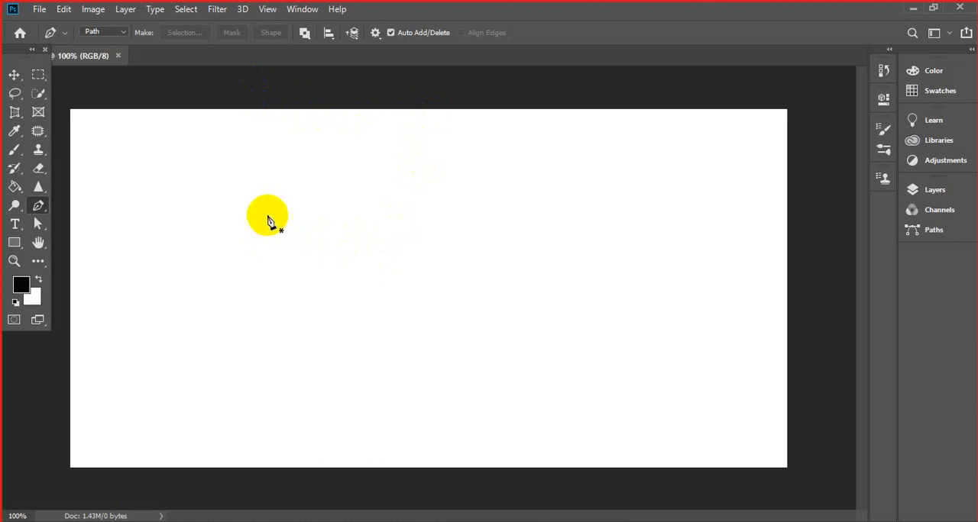
# - Set the Pen tool to Shape mode and place the first anchor point in the upper-left part of the canvas
pyautogui.moveTo(40, 207); pyautogui.dragTo(43, 210)
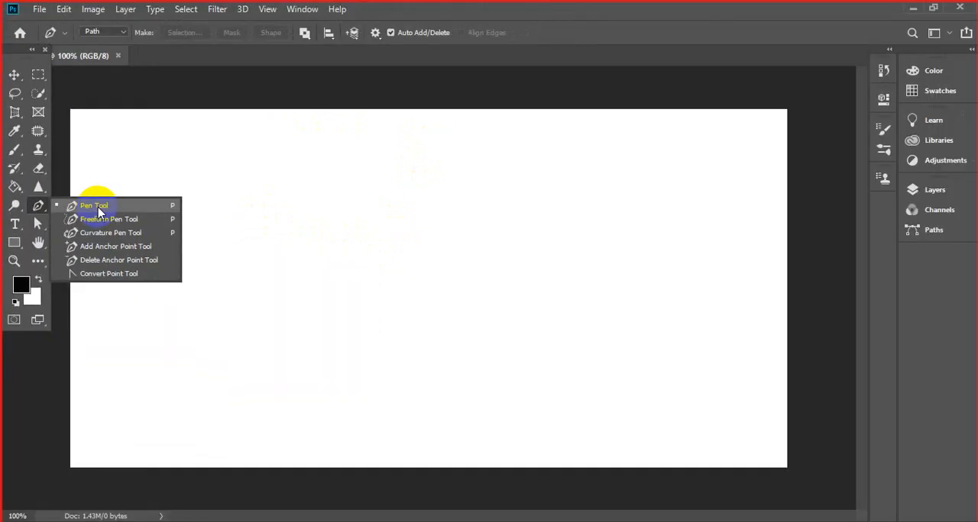
pyautogui.click(192, 268)
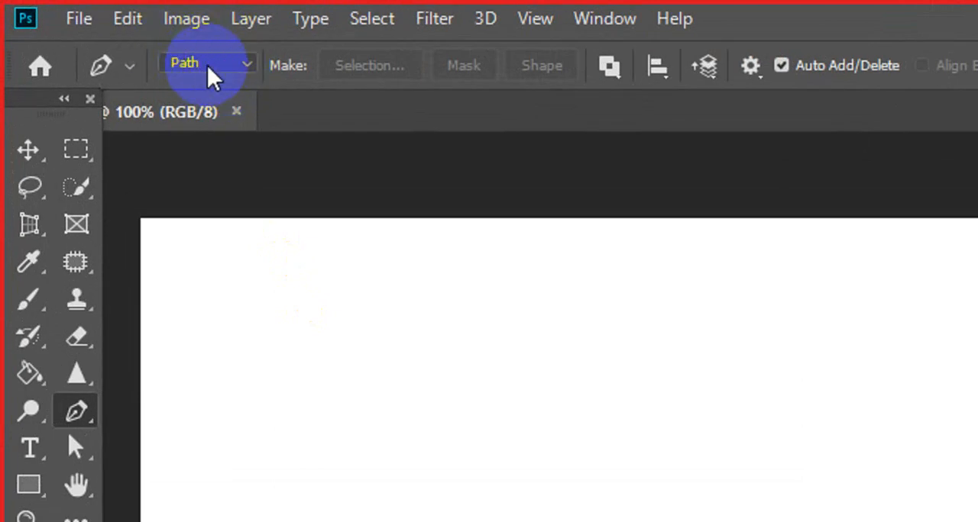
pyautogui.click(210, 74)
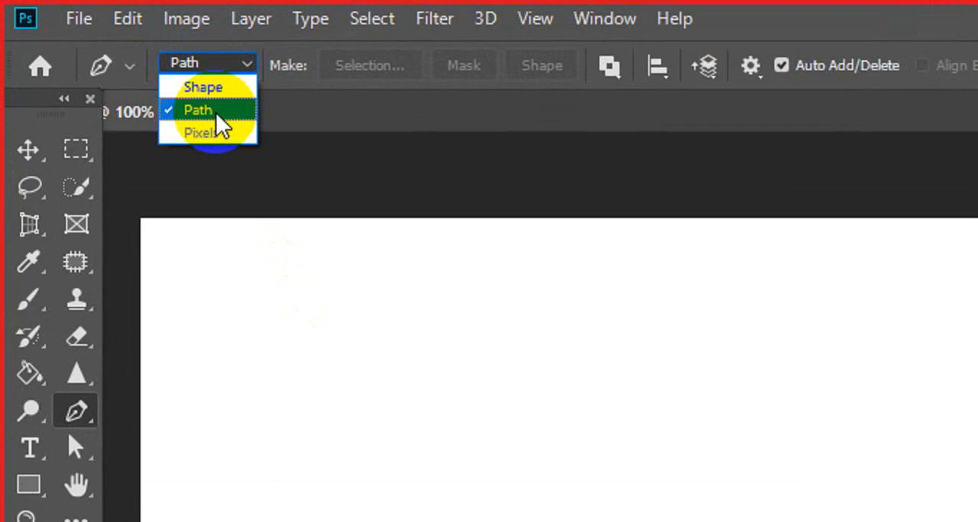
pyautogui.click(232, 91)
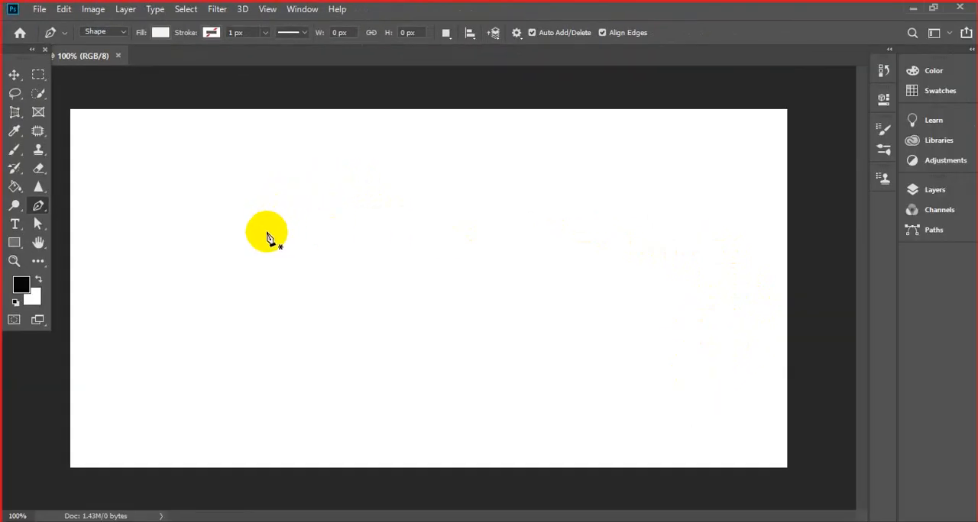
pyautogui.click(281, 236)
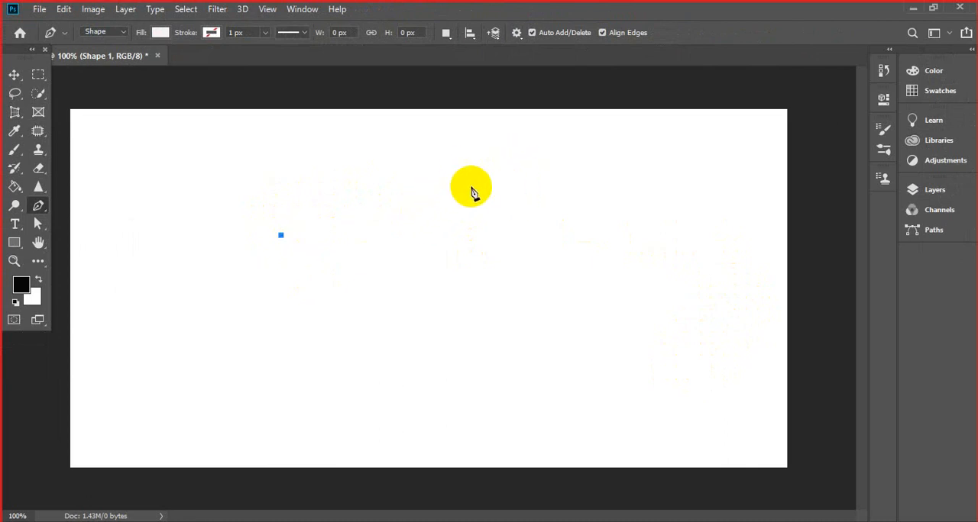
# - Extend the path into a triangle about 358 px wide and 123 px high, and fill it with red
pyautogui.click(486, 163)
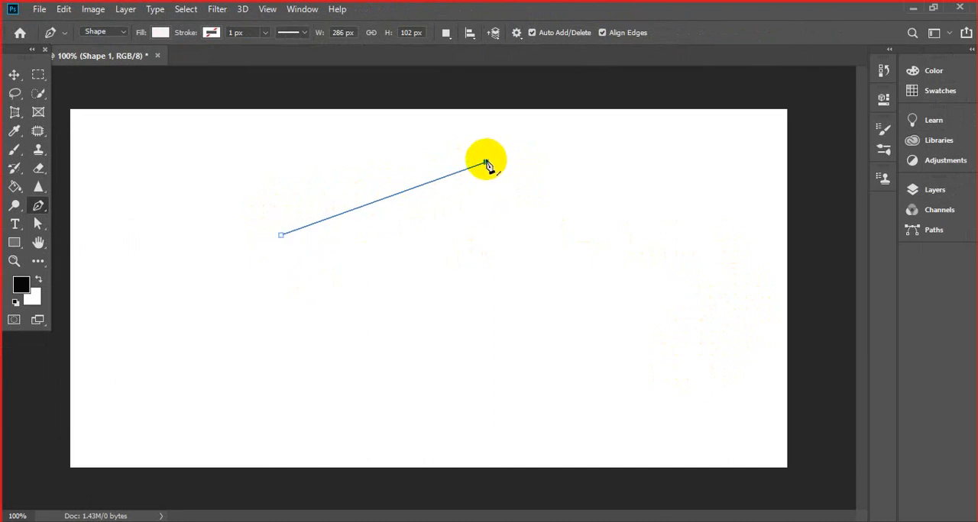
pyautogui.click(537, 250)
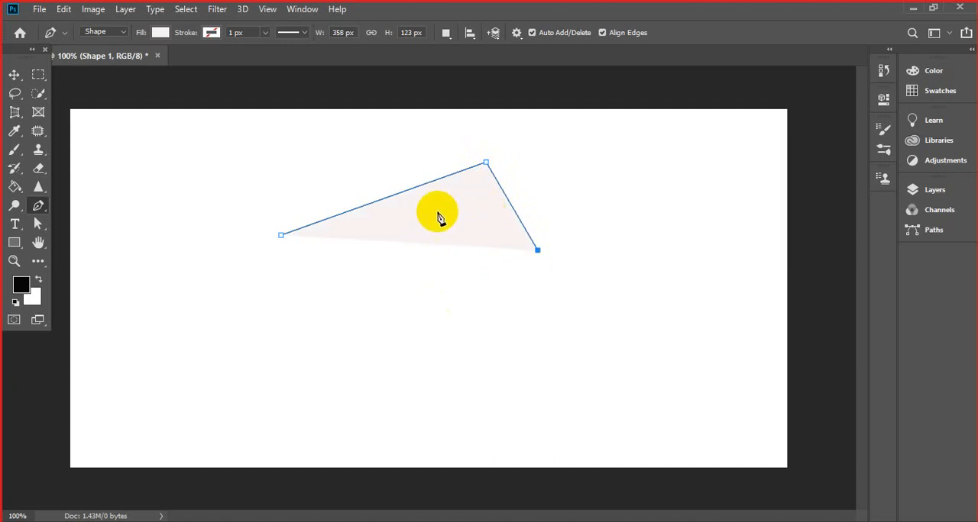
pyautogui.click(159, 32)
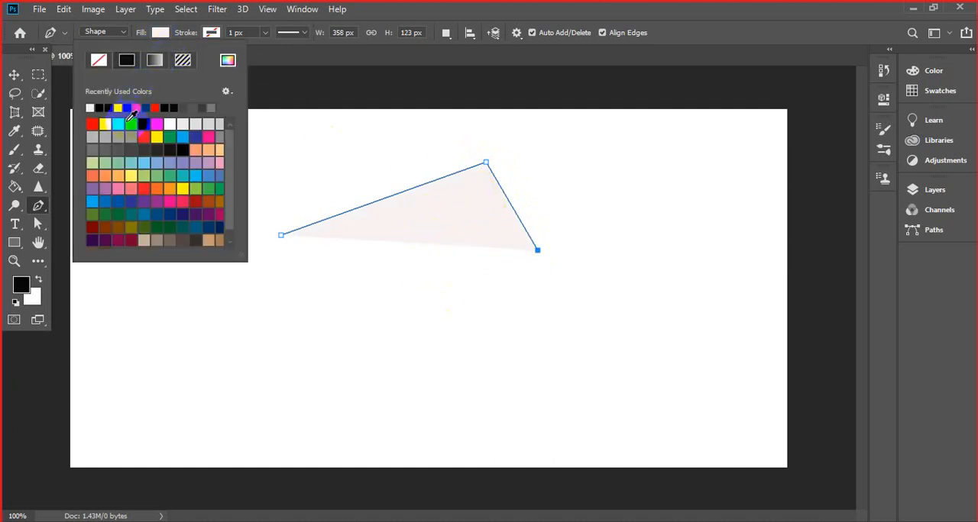
pyautogui.click(92, 124)
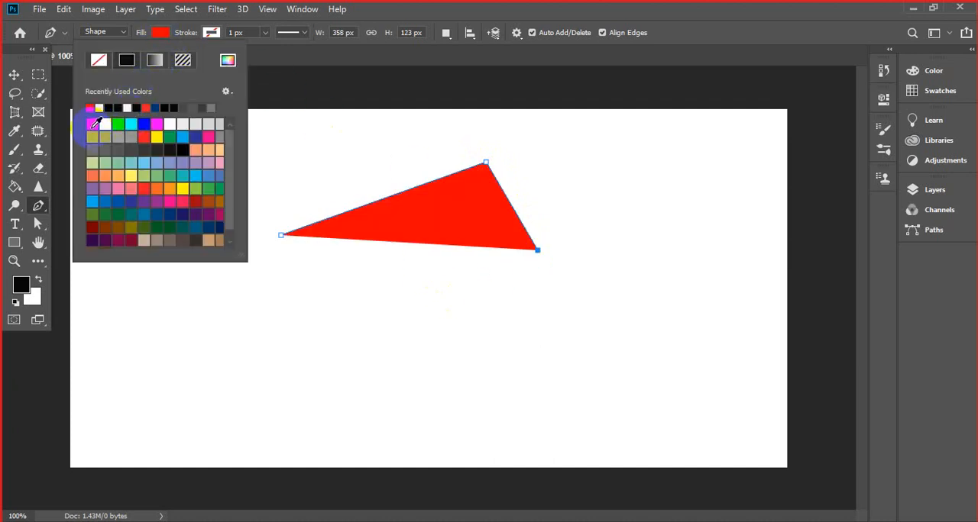
pyautogui.click(293, 61)
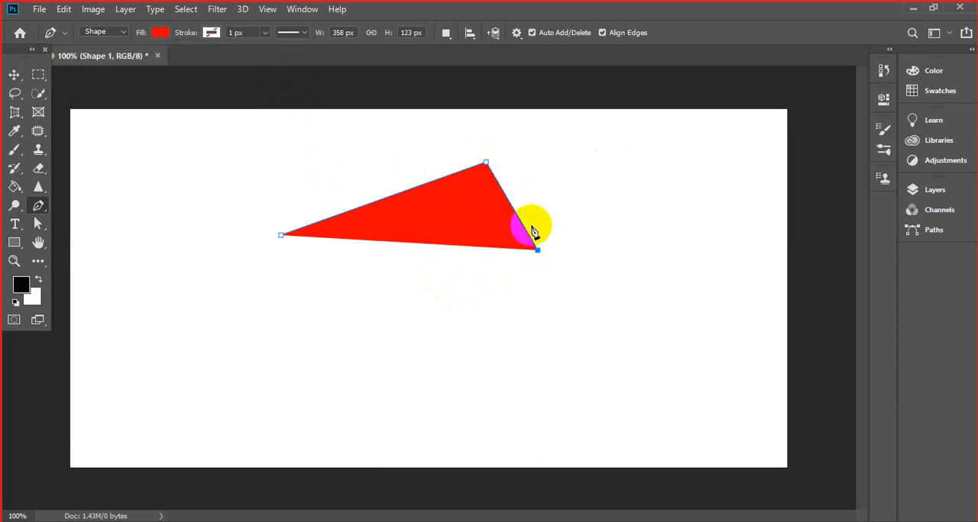
# - Undo the red fill and the last two anchor points, keeping only the starting anchor
pyautogui.hotkey('ctrl', 'z')
pyautogui.hotkey('ctrl', 'z')
pyautogui.hotkey('ctrl', 'z')
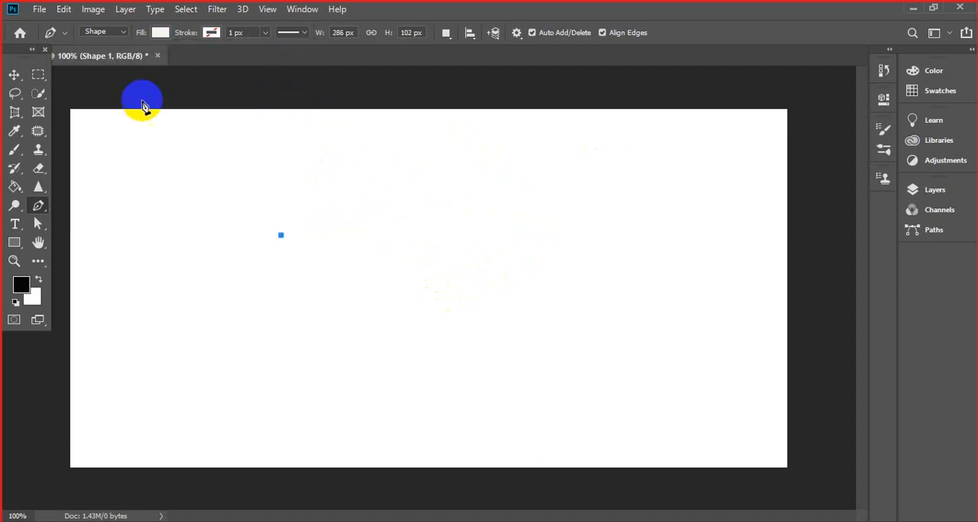
# - Set the fill to red and draw a closed nine-point polygon from the existing anchor, about 648 px wide and 350 px high
pyautogui.click(155, 39)
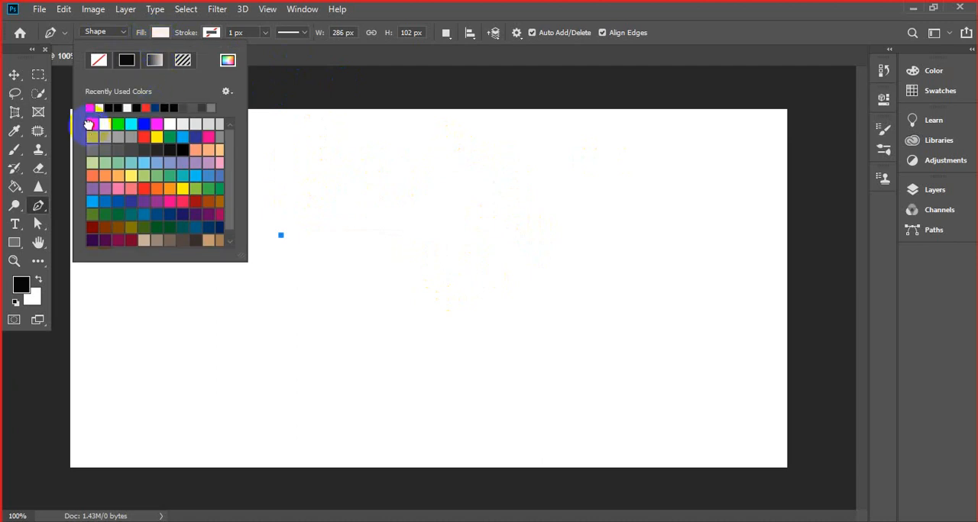
pyautogui.click(617, 240)
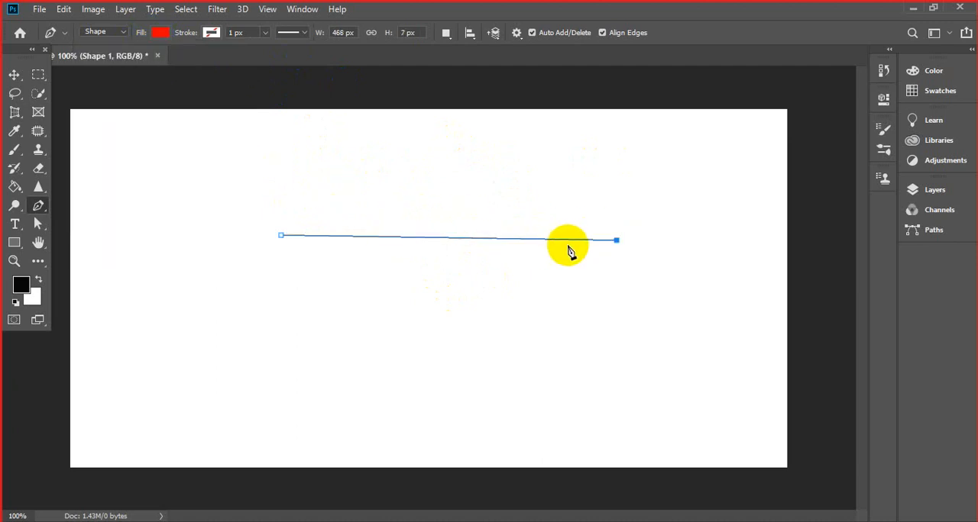
pyautogui.click(479, 338)
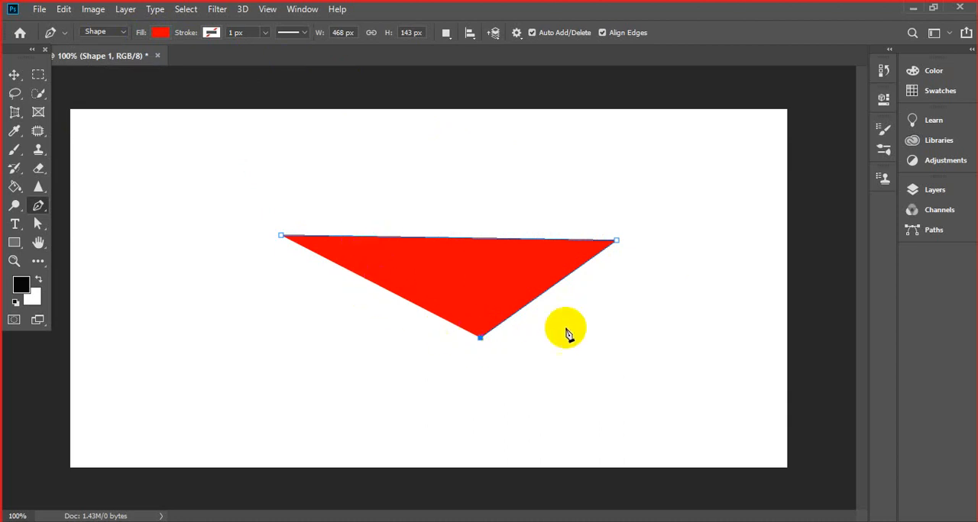
pyautogui.click(341, 360)
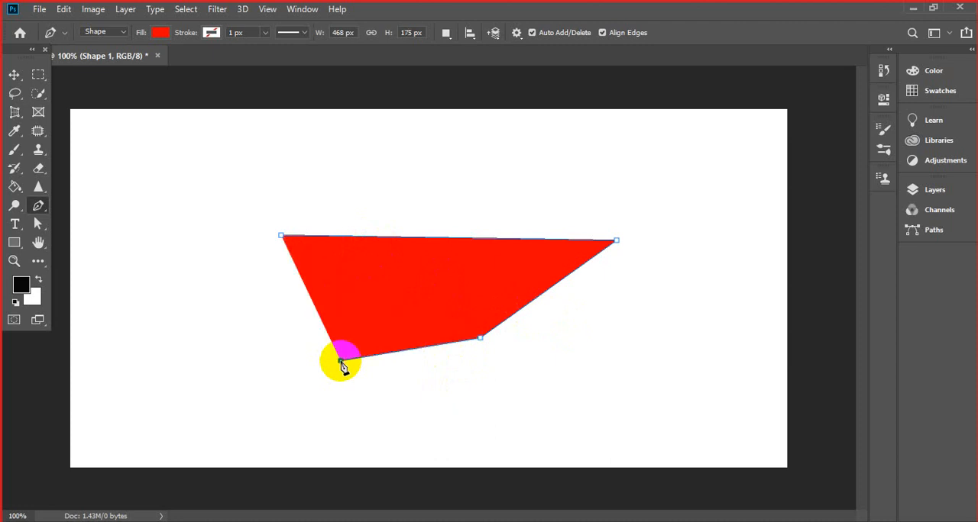
pyautogui.click(278, 332)
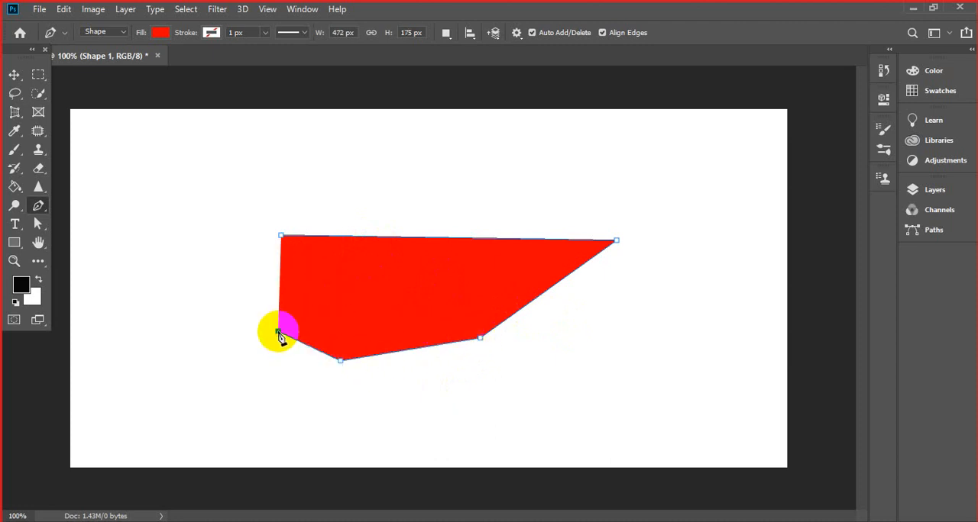
pyautogui.click(264, 410)
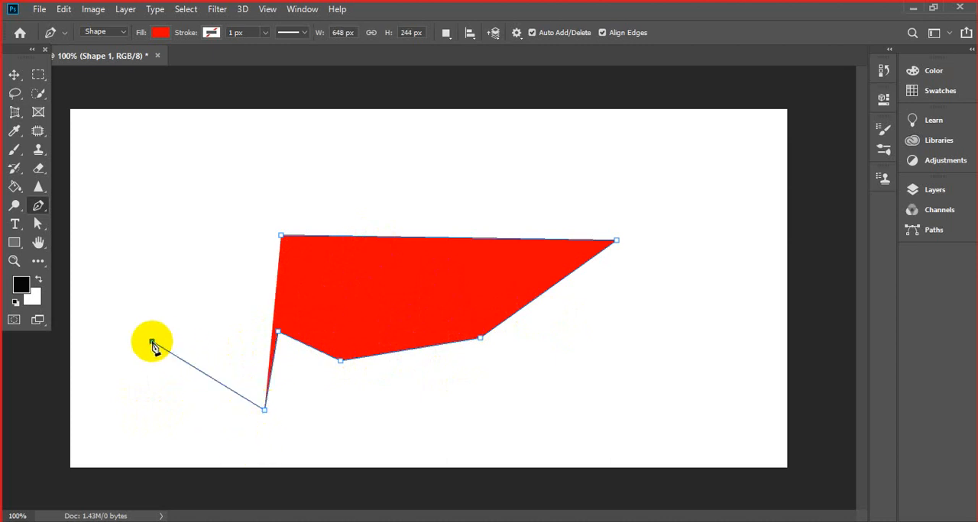
pyautogui.click(152, 342)
pyautogui.click(166, 239)
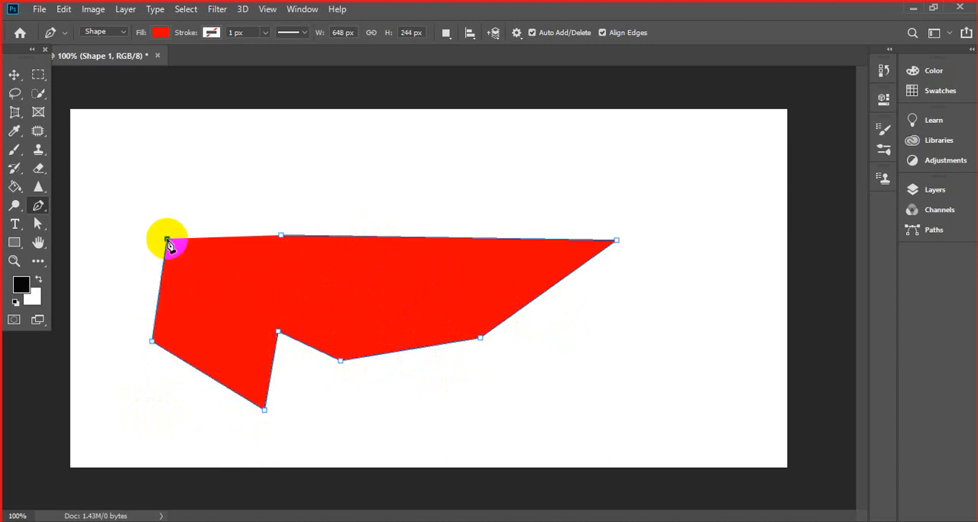
pyautogui.click(228, 161)
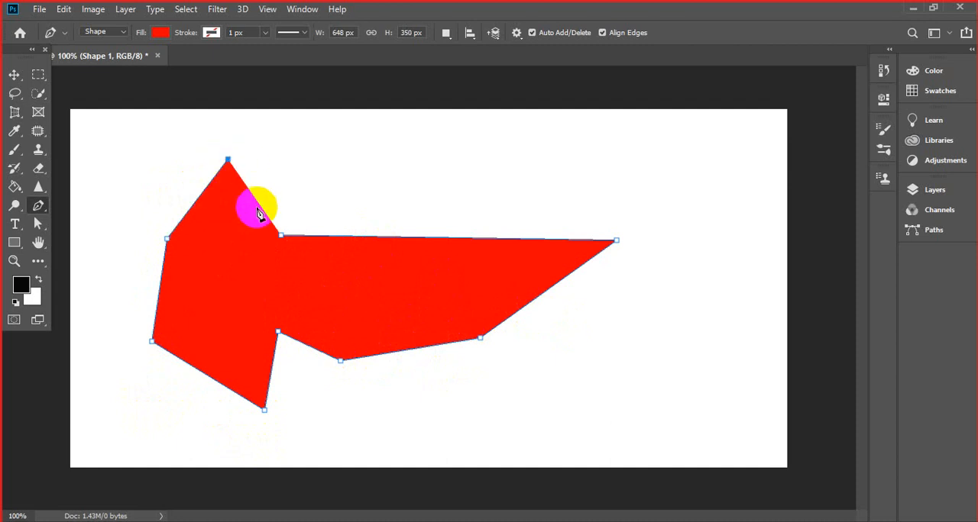
pyautogui.click(281, 237)
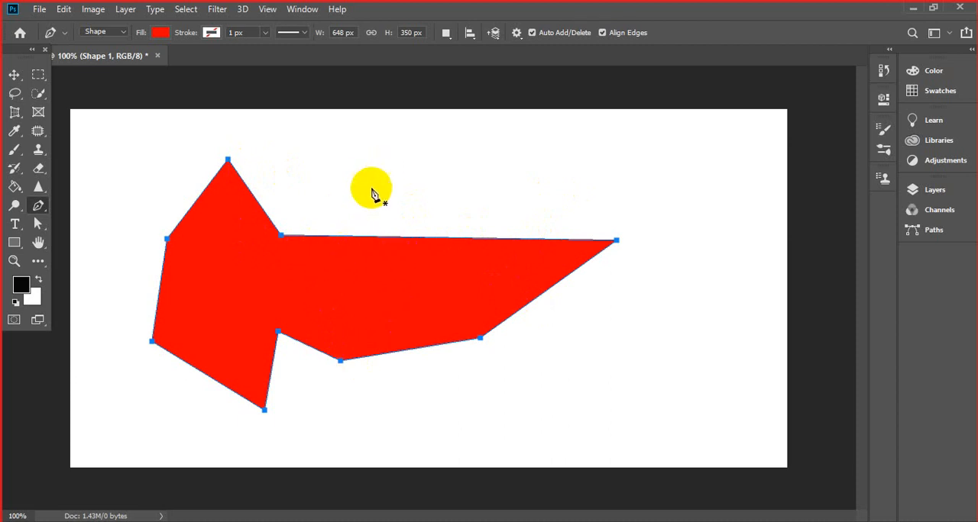
# - Draw a second closed red shape with five corners, about 270 px wide and 213 px high, in the upper-right part of the canvas
pyautogui.click(613, 152)
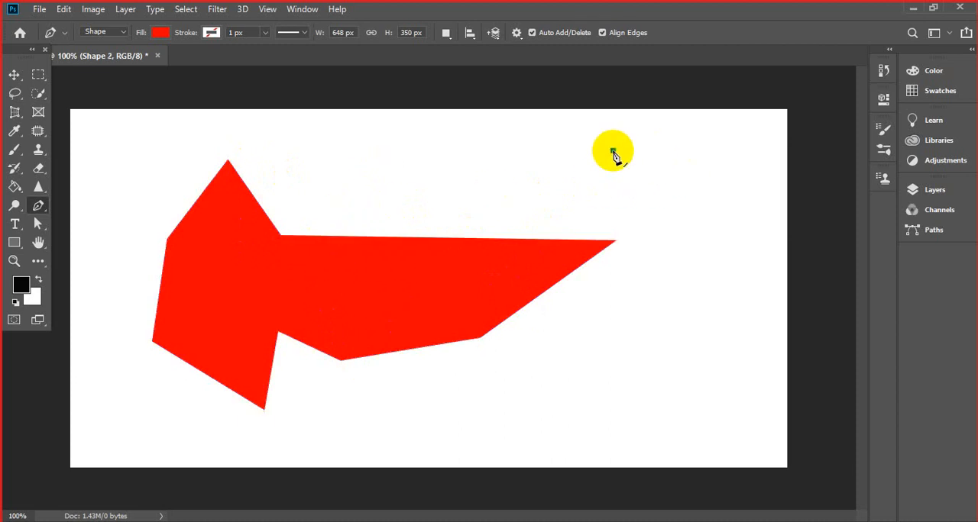
pyautogui.click(751, 205)
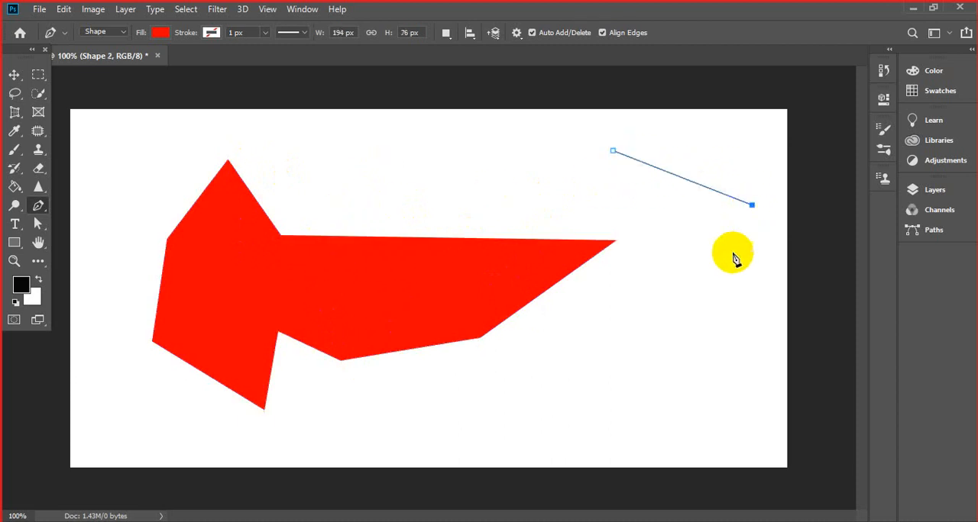
pyautogui.click(701, 298)
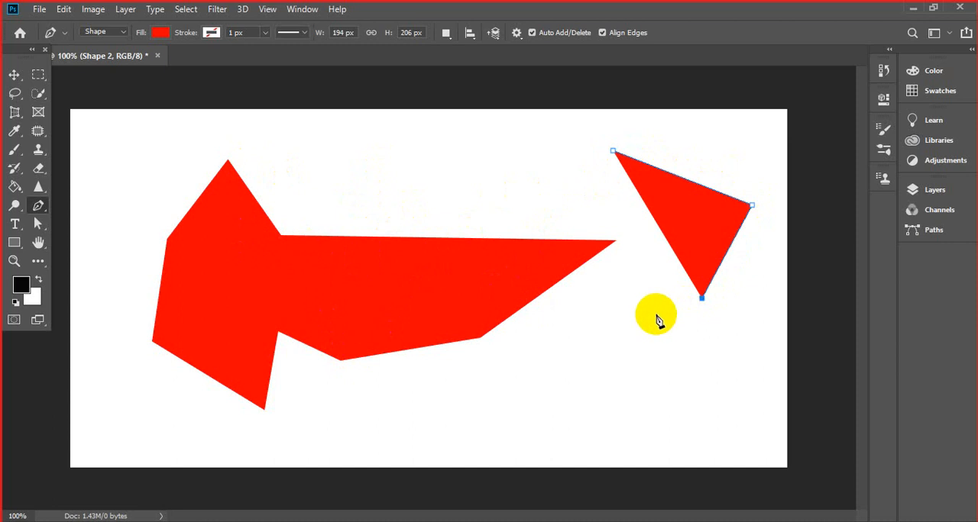
pyautogui.click(603, 303)
pyautogui.click(558, 195)
pyautogui.click(599, 166)
pyautogui.click(613, 153)
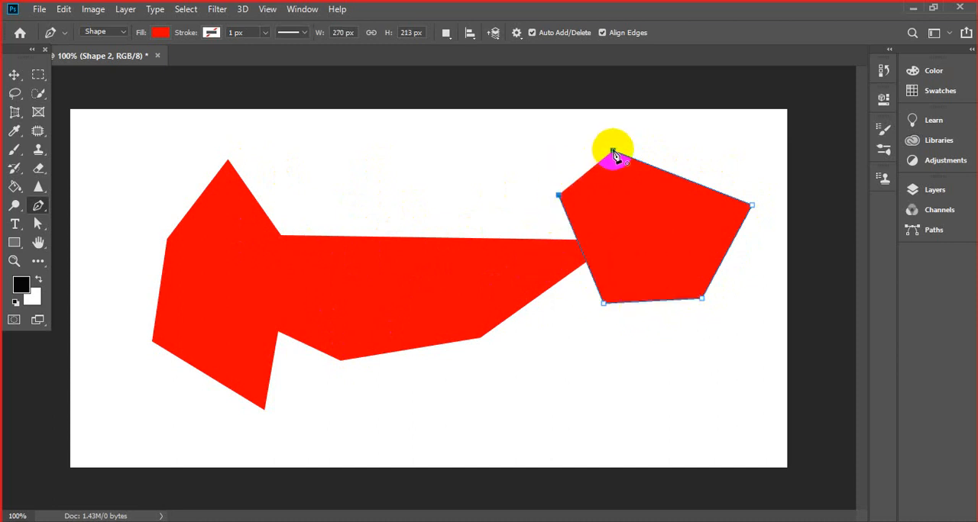
# - Delete both red shape layers, keeping only the Background layer
pyautogui.click(916, 193)
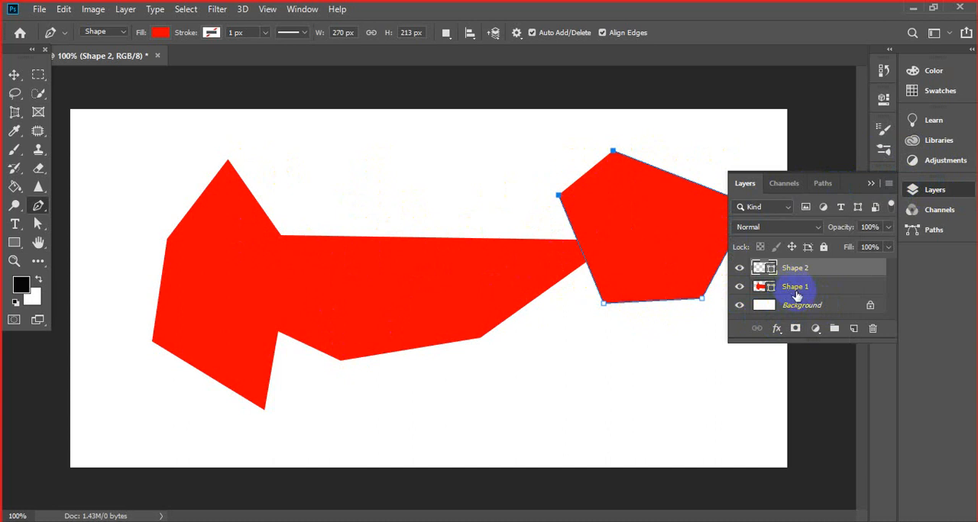
pyautogui.moveTo(789, 287); pyautogui.dragTo(874, 328)
pyautogui.moveTo(776, 269); pyautogui.dragTo(906, 304)
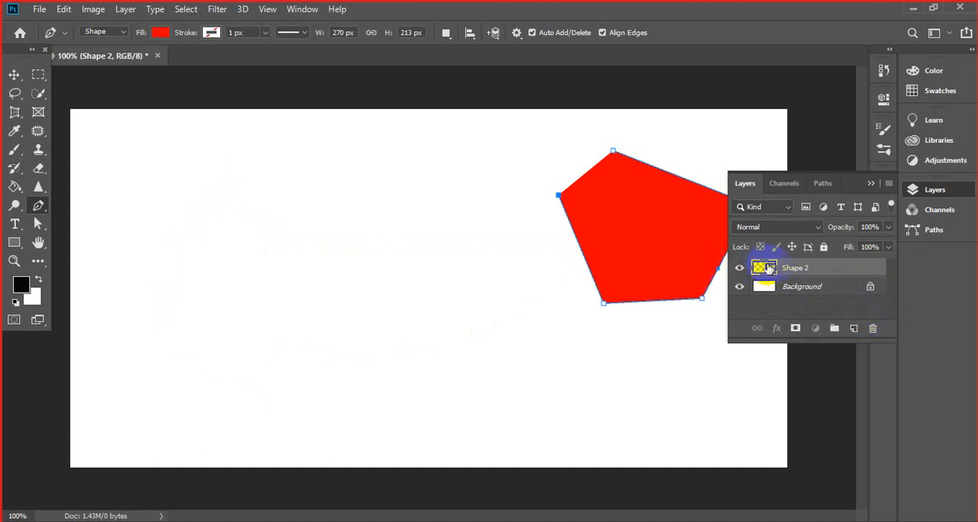
pyautogui.moveTo(767, 267); pyautogui.dragTo(878, 324)
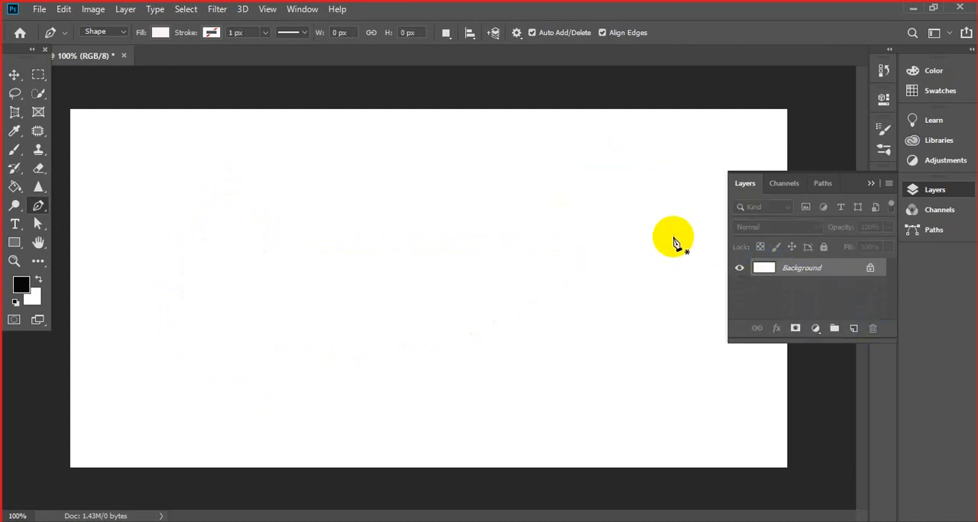
# - Draw a closed four-point shape about 248 px wide and 130 px high in the upper-left part of the canvas
pyautogui.click(264, 197)
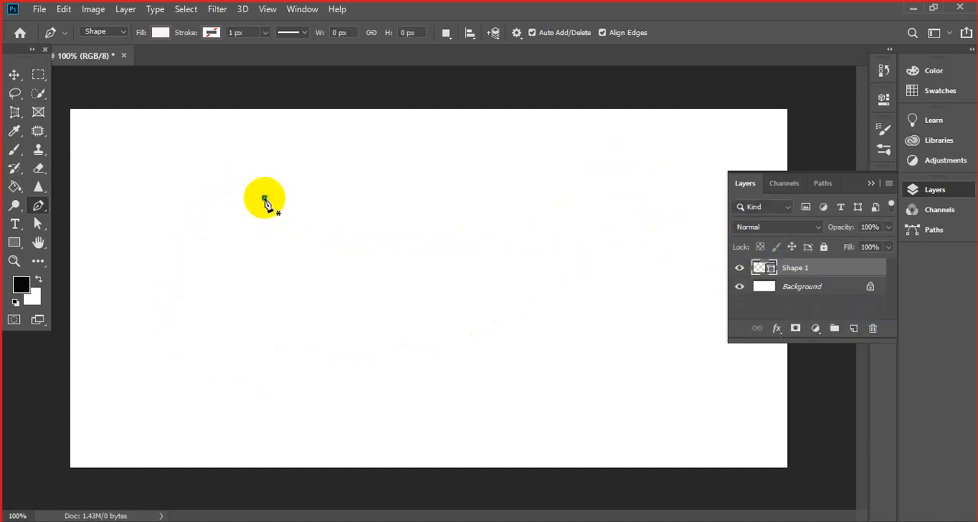
pyautogui.click(396, 166)
pyautogui.click(442, 224)
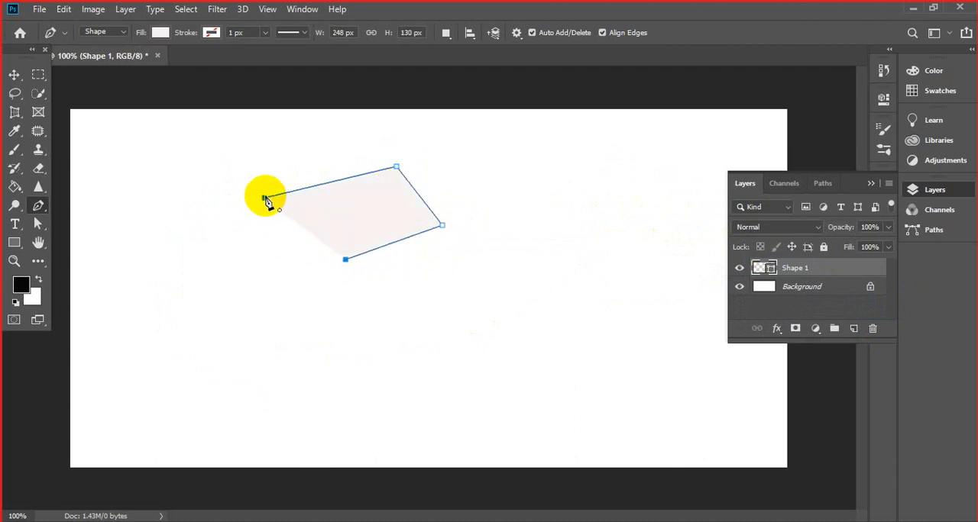
pyautogui.click(264, 198)
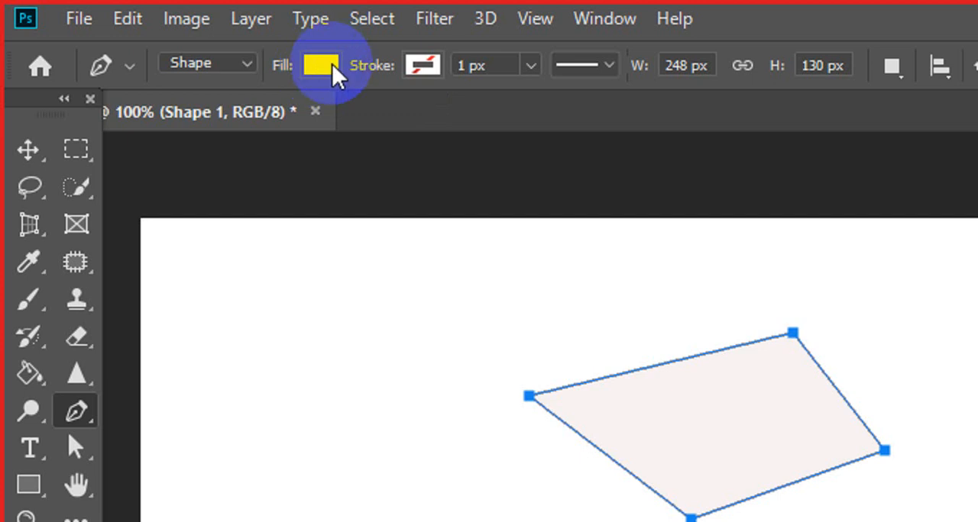
# - Try several solid fill colours on the four-point shape: blue, cyan, light blue and medium blue
pyautogui.click(333, 73)
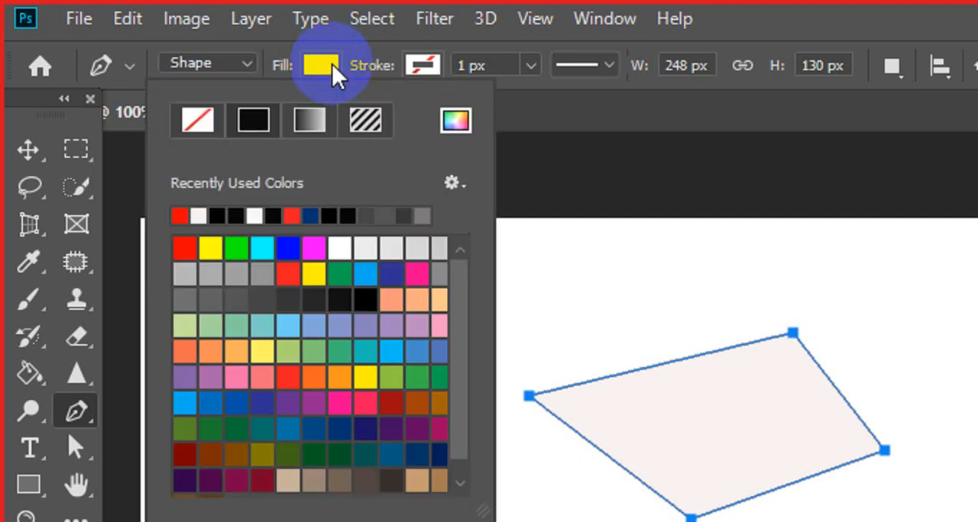
pyautogui.click(286, 246)
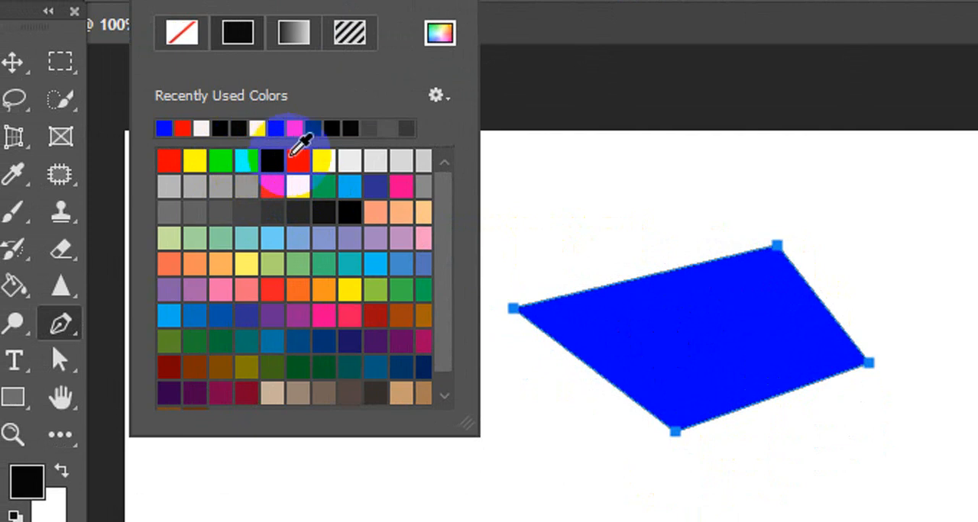
pyautogui.click(221, 161)
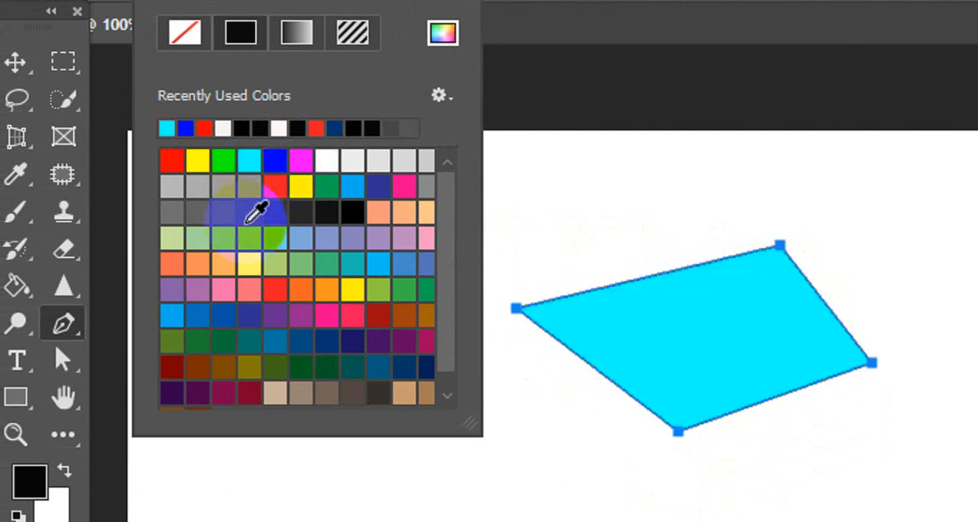
pyautogui.click(298, 243)
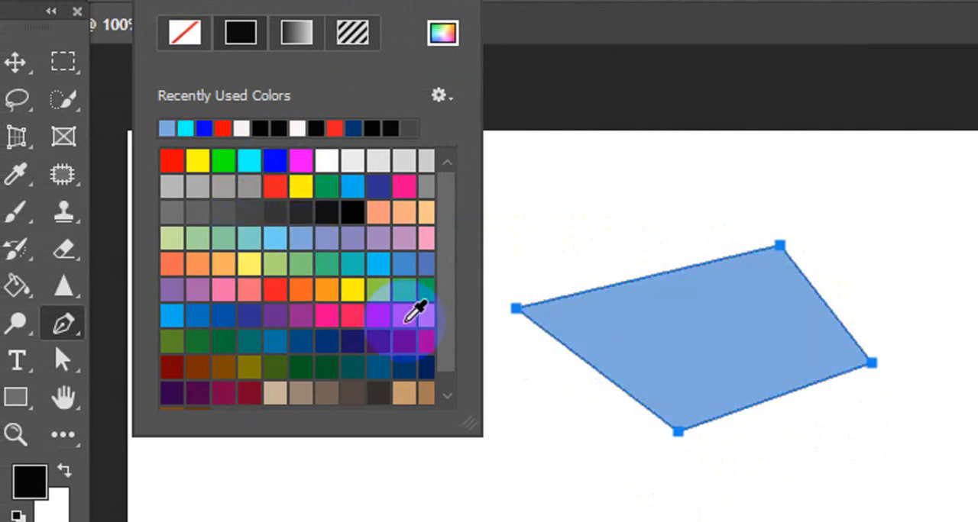
pyautogui.click(397, 261)
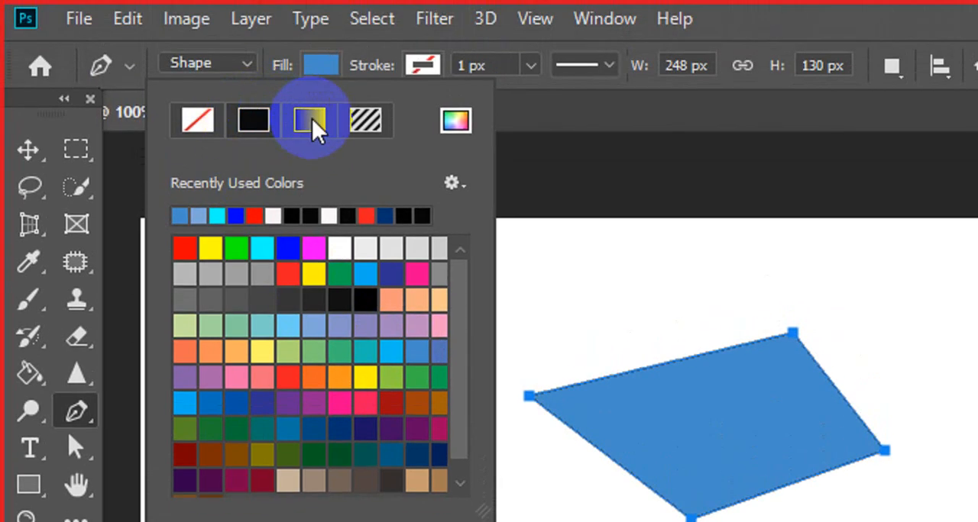
# - Try gradient fills on the four-point shape, including black-to-white, violet-to-orange and blue-red-yellow
pyautogui.click(310, 120)
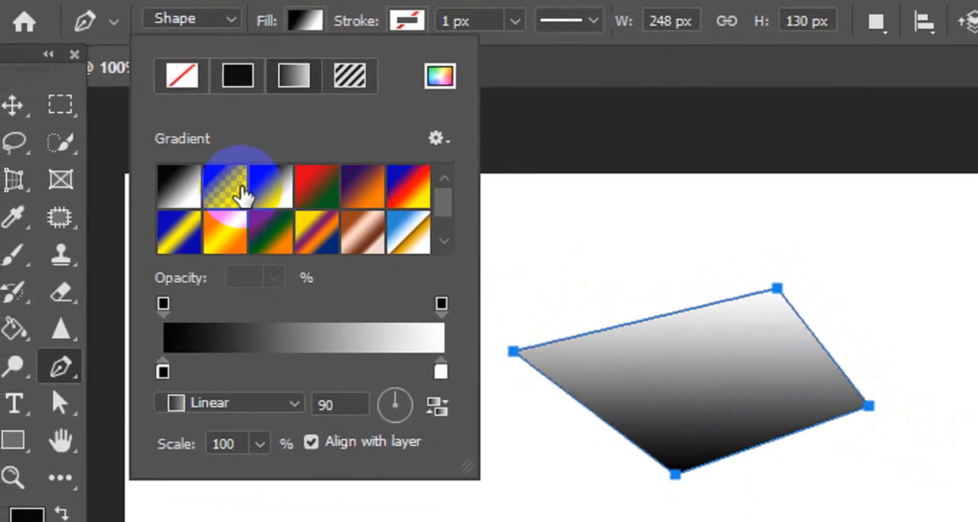
pyautogui.click(241, 196)
pyautogui.click(284, 203)
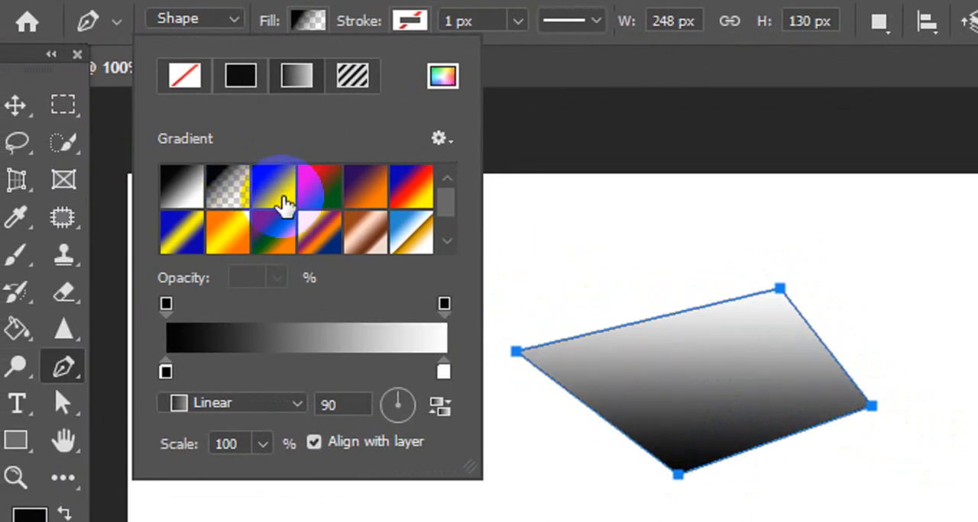
pyautogui.click(320, 201)
pyautogui.click(373, 192)
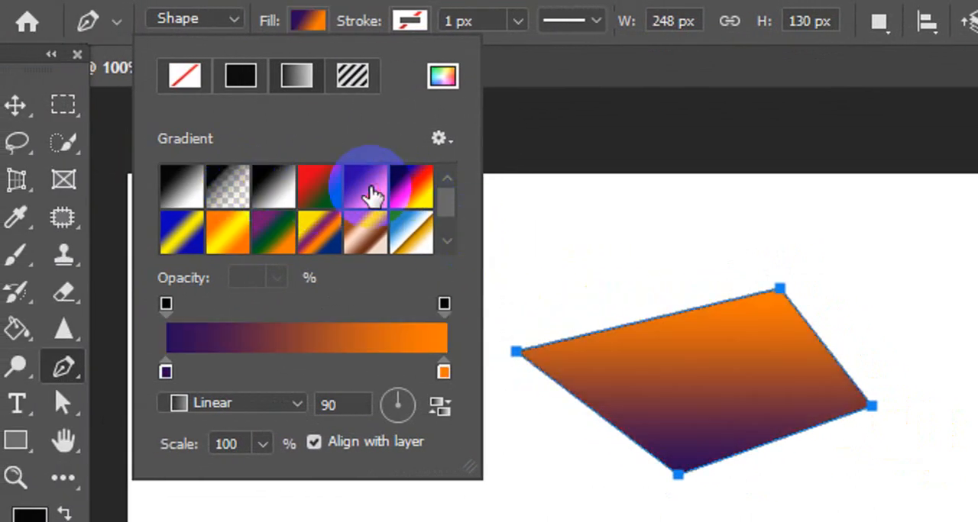
pyautogui.click(417, 190)
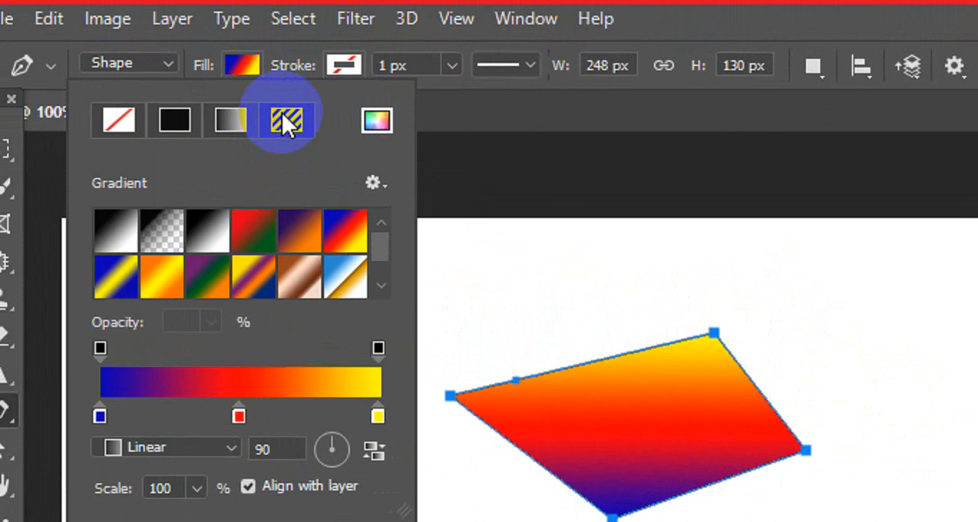
# - Try pattern fills on the four-point shape: diagonal lines, black dots and short diagonal dashes
pyautogui.click(255, 120)
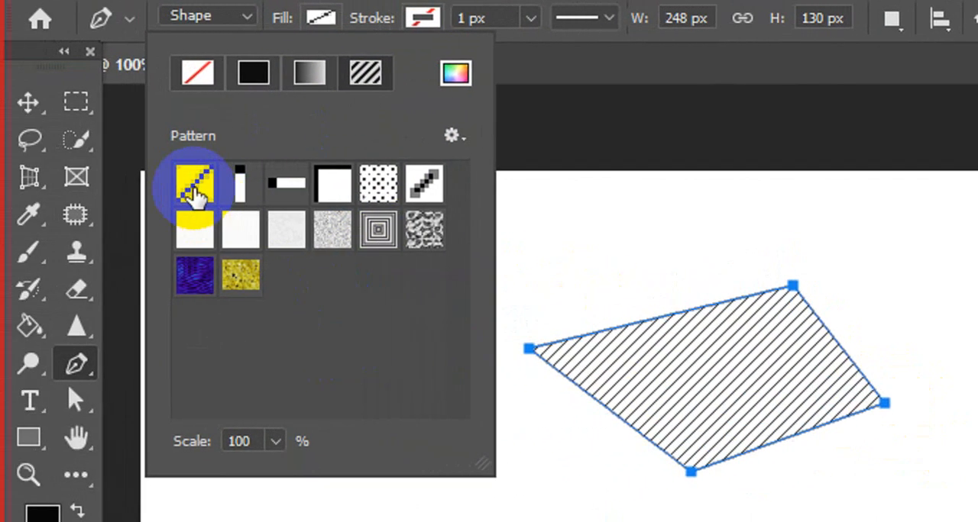
pyautogui.click(378, 183)
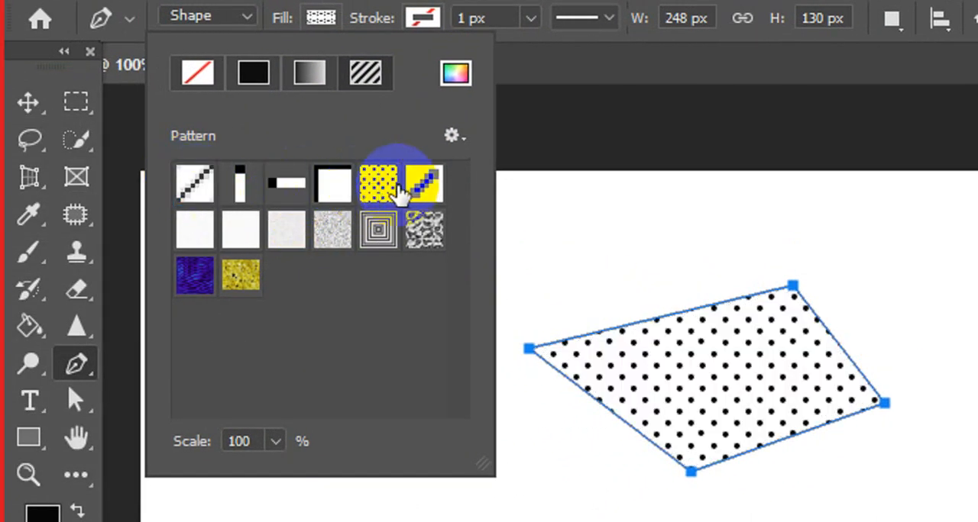
pyautogui.click(420, 182)
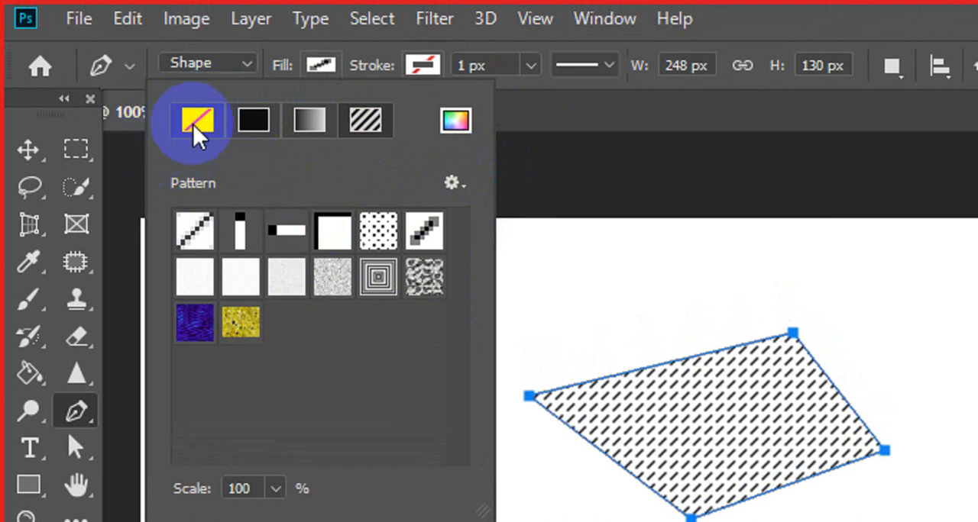
# - Remove the four-point shape's fill and give it a solid blue stroke
pyautogui.click(195, 130)
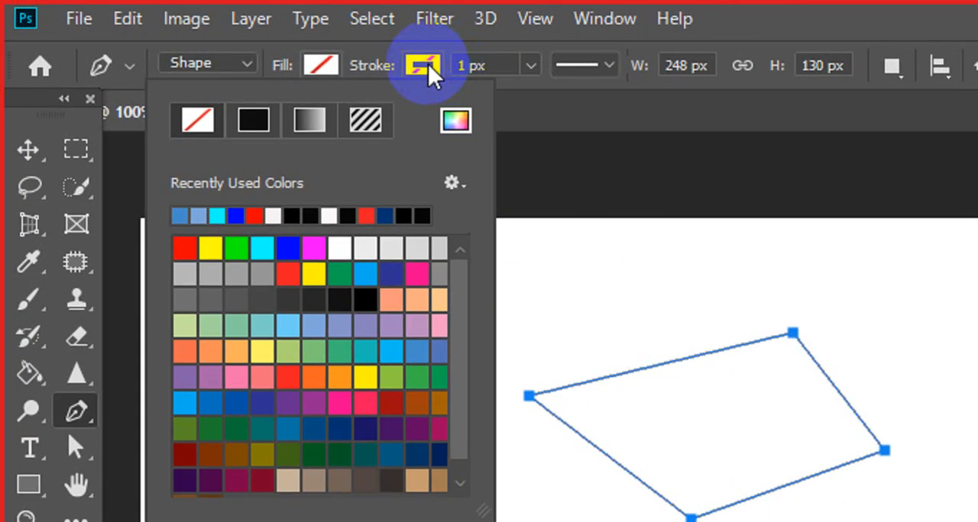
pyautogui.click(428, 63)
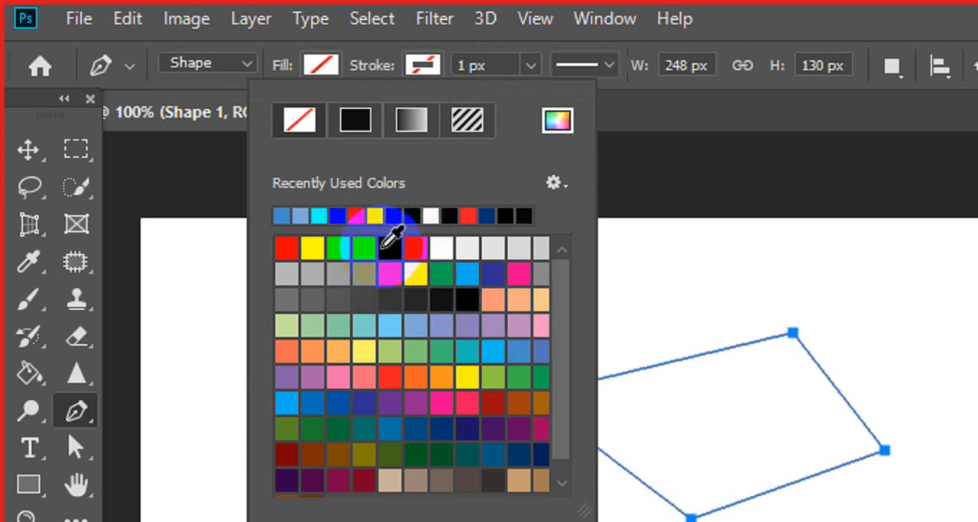
pyautogui.click(388, 247)
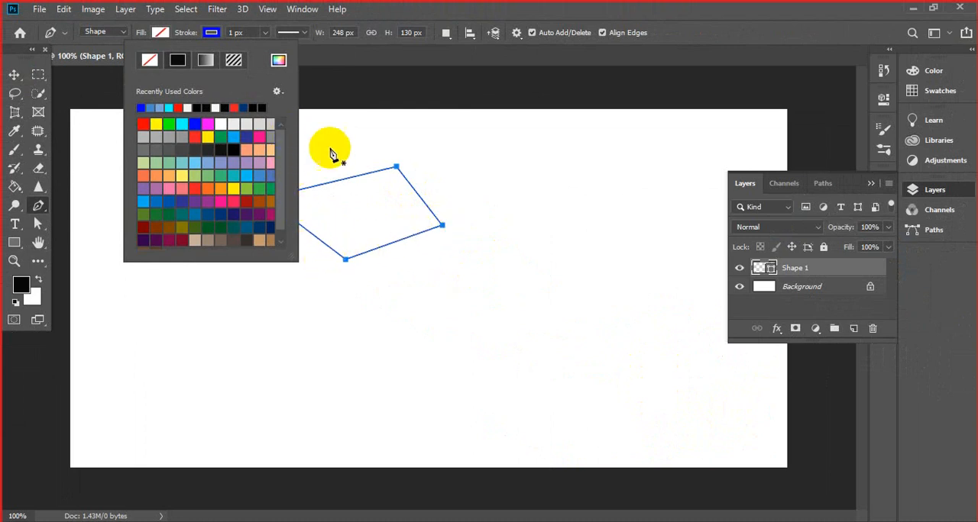
# - Set the blue stroke's width to 5.07 px
pyautogui.click(264, 35)
pyautogui.moveTo(273, 50)
pyautogui.mouseDown()
pyautogui.moveTo(312, 55)
pyautogui.moveTo(260, 55)
pyautogui.mouseUp()
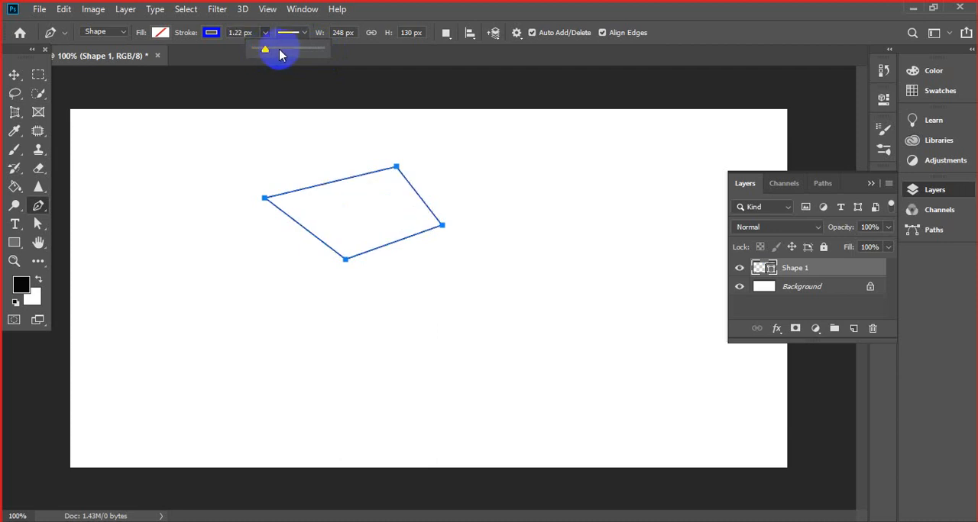
pyautogui.click(279, 52)
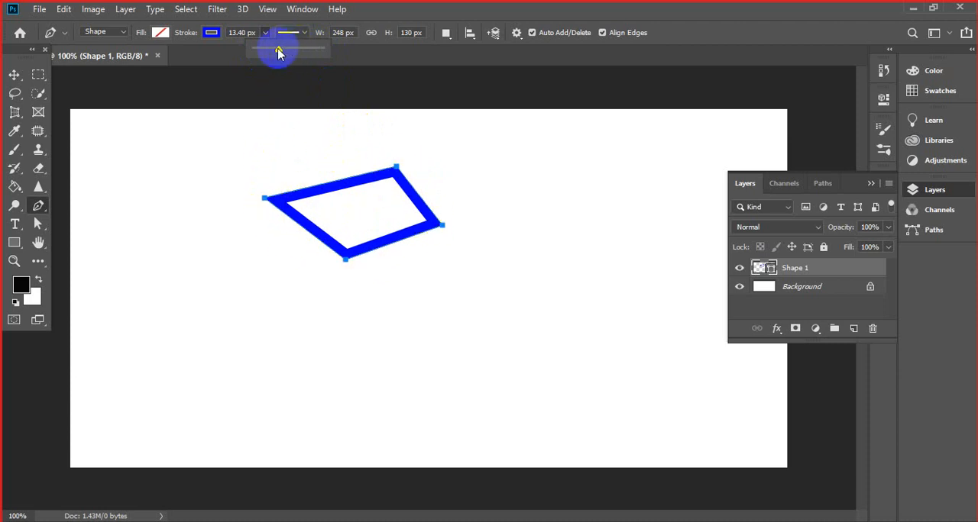
pyautogui.moveTo(273, 52); pyautogui.dragTo(269, 52)
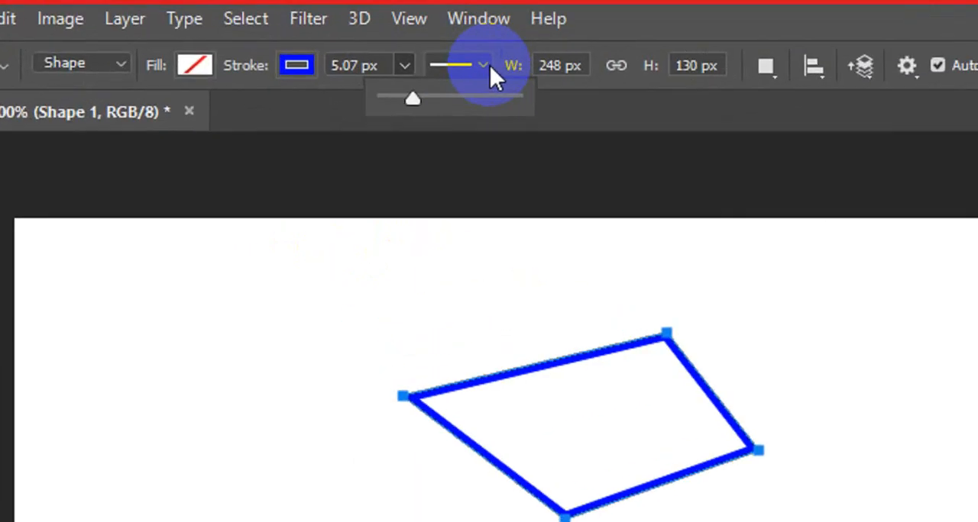
# - Try the dashed line type on the blue stroke, and set it to dotted
pyautogui.click(307, 34)
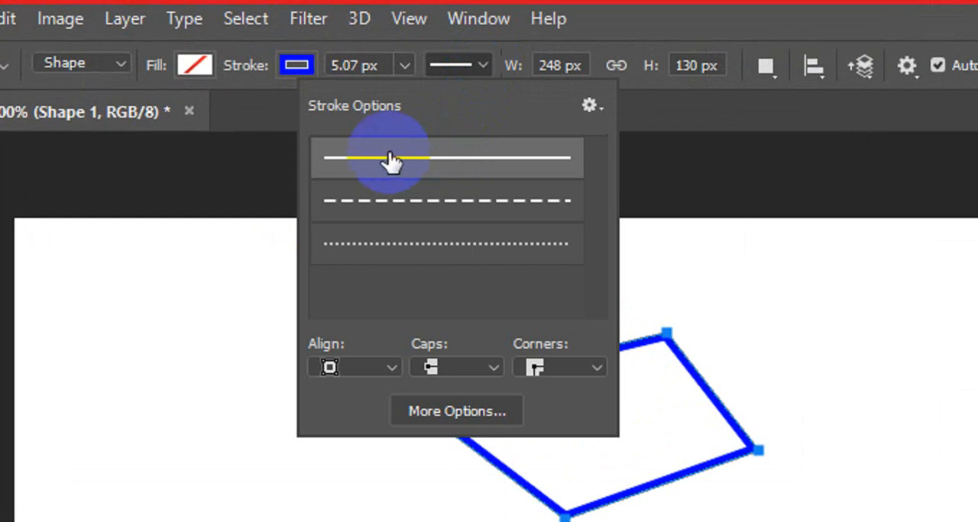
pyautogui.click(367, 211)
pyautogui.click(380, 263)
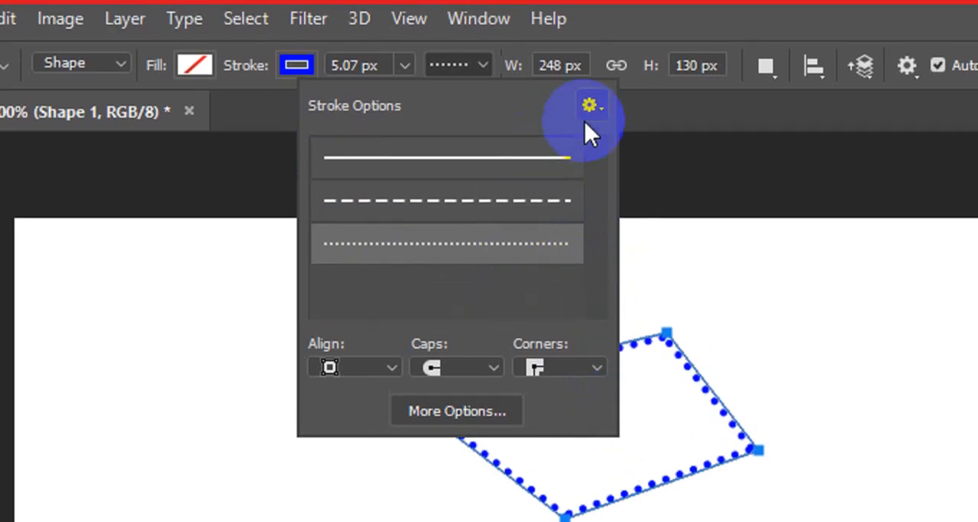
pyautogui.click(485, 63)
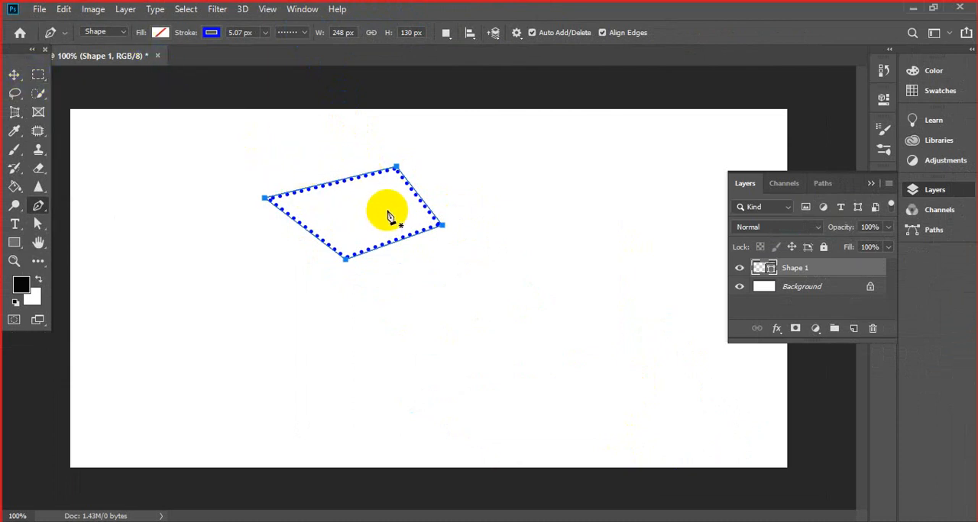
# - Delete the dotted four-point shape and place the starting anchor of a new one left of the canvas centre
pyautogui.press('Delete')
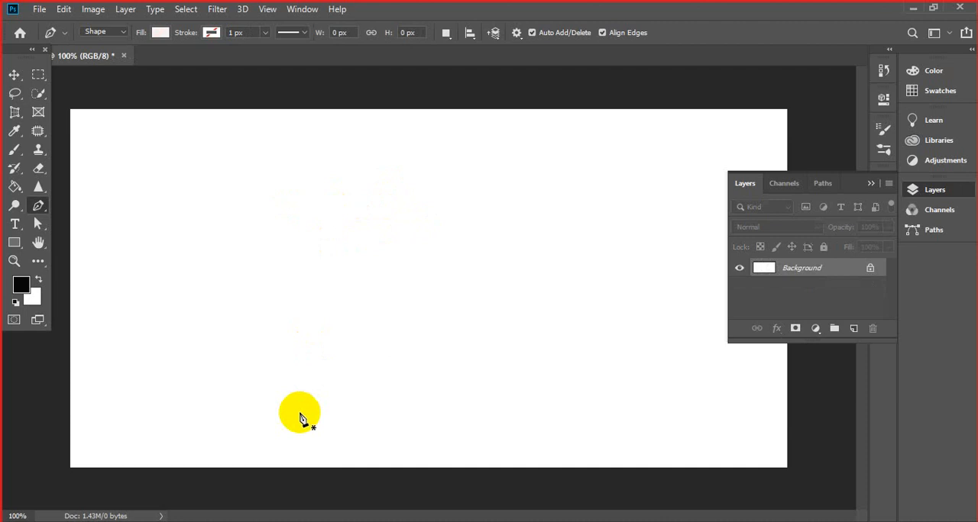
pyautogui.click(306, 277)
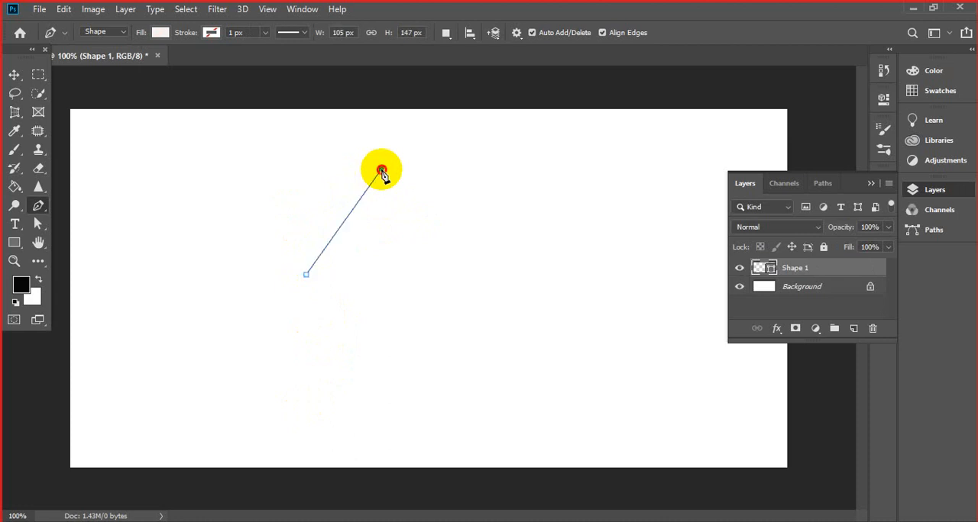
# - Draw a curve through a smooth second anchor to a third anchor, about 195 px wide and 150 px high, with a red fill
pyautogui.moveTo(388, 176); pyautogui.dragTo(482, 150)
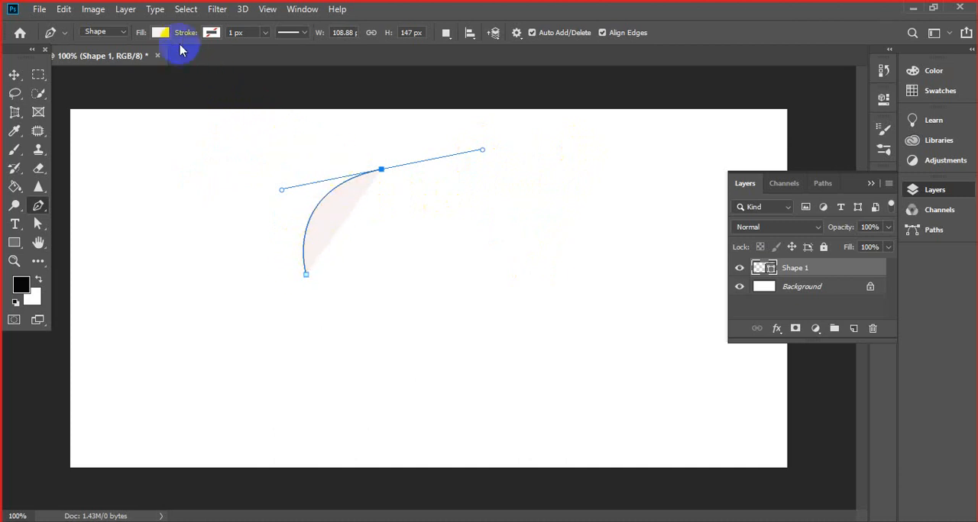
pyautogui.click(160, 32)
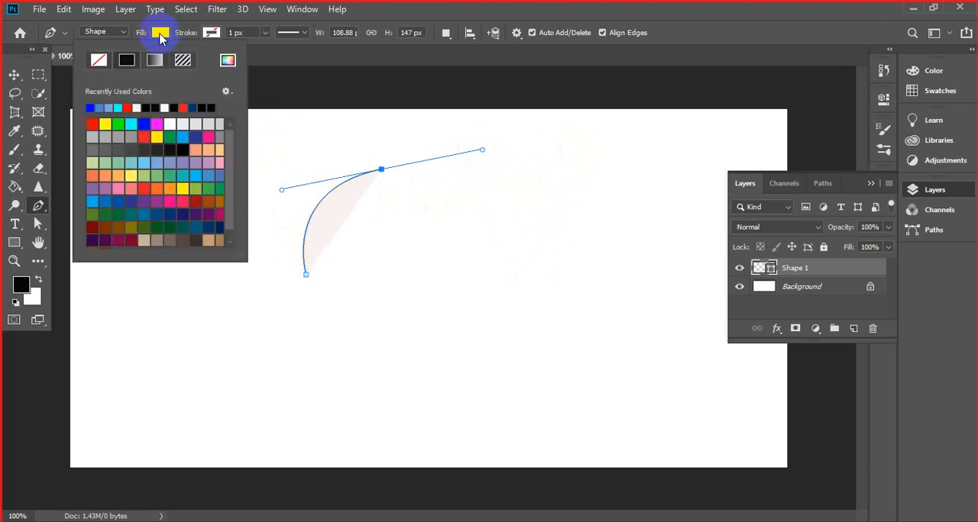
pyautogui.click(90, 123)
pyautogui.click(336, 51)
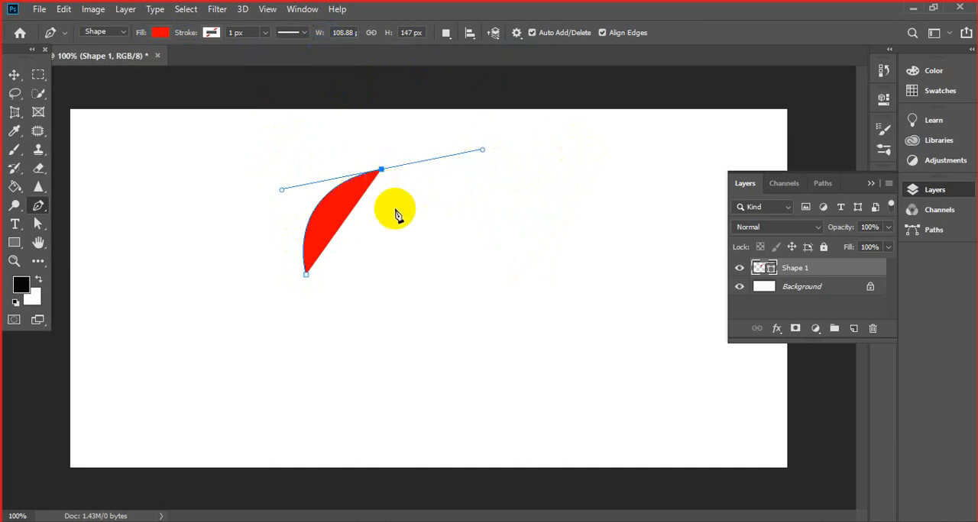
pyautogui.click(431, 268)
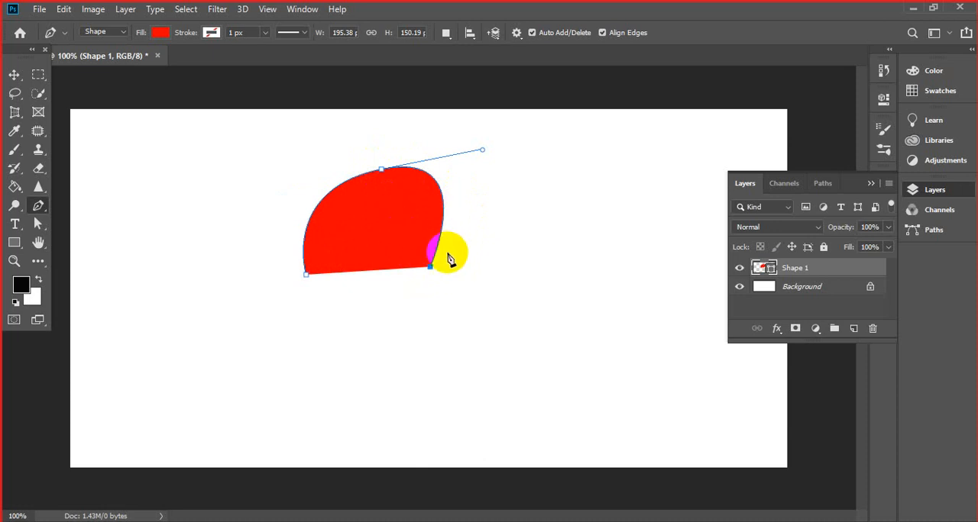
# - Undo the last two anchors and the red fill, keeping only the starting anchor
pyautogui.click(447, 259)
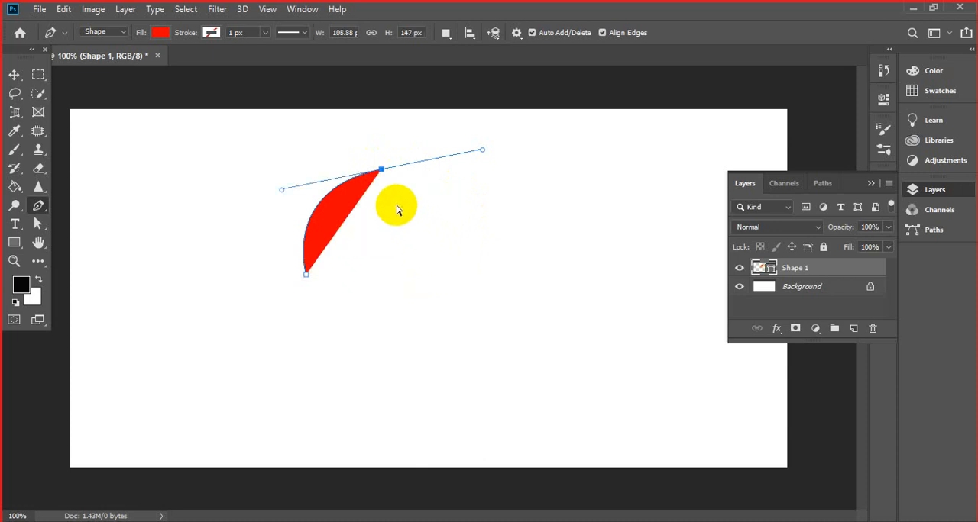
pyautogui.press('Delete')
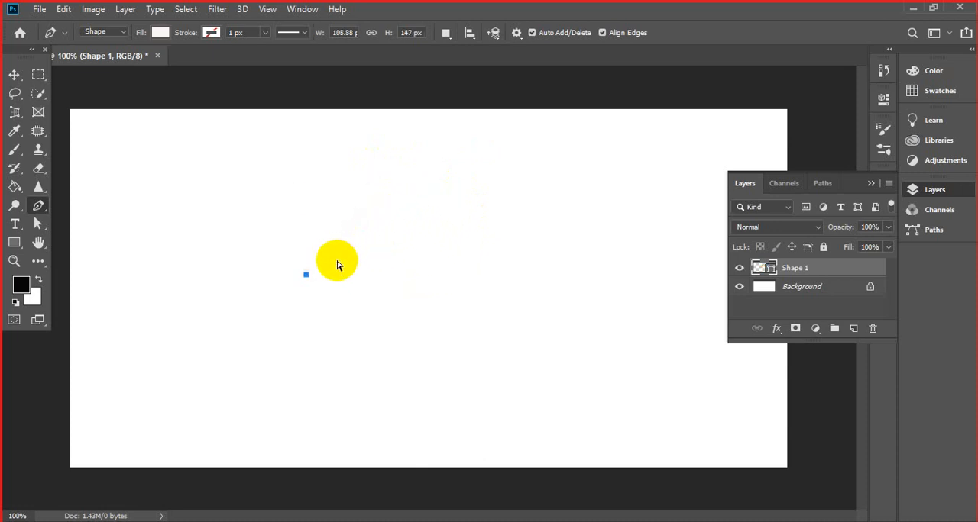
# - Delete the leftover starting anchor, set the shape fill to red, and delete the stray anchor this leaves on the canvas
pyautogui.press('Delete')
pyautogui.click(161, 32)
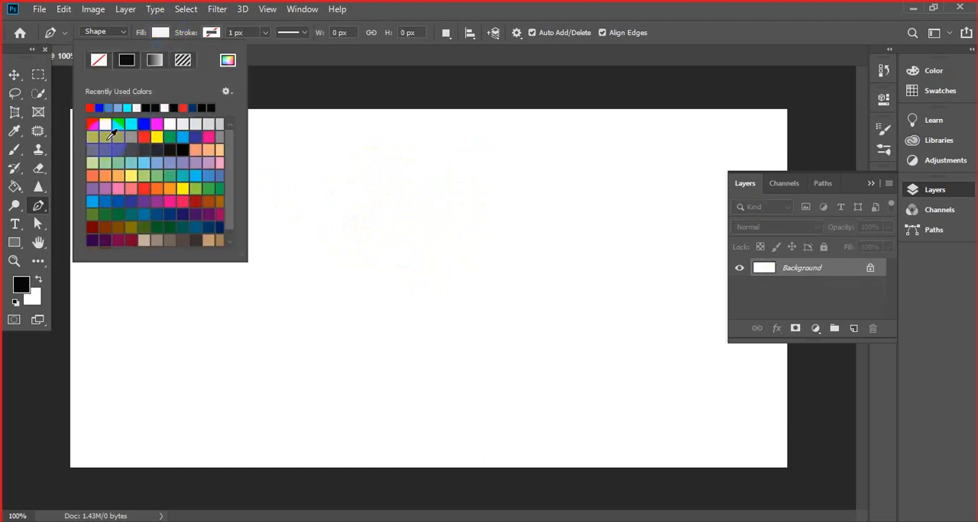
pyautogui.click(498, 228)
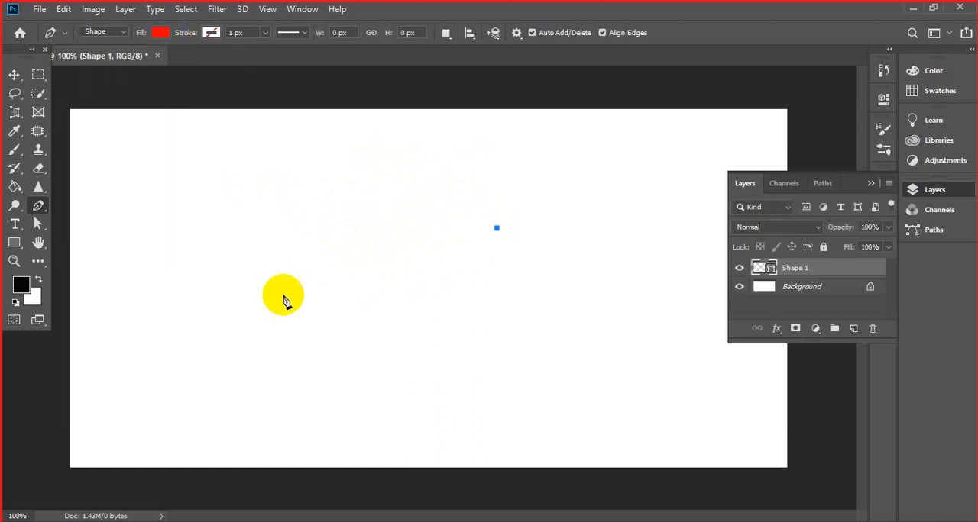
pyautogui.press('Delete')
# - Draw a closed red shape about 189 px wide and 135 px high, with a smooth top anchor and a straight base
pyautogui.click(284, 272)
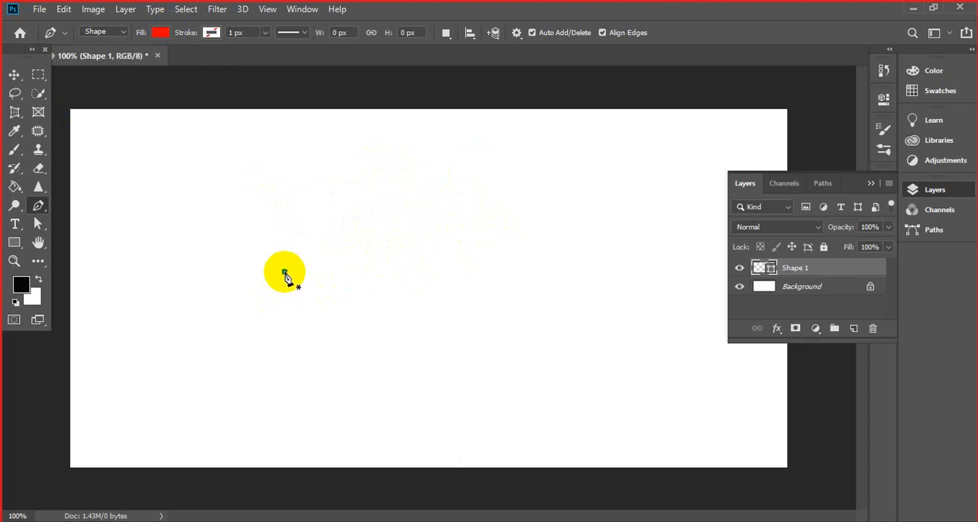
pyautogui.moveTo(368, 176); pyautogui.dragTo(452, 176)
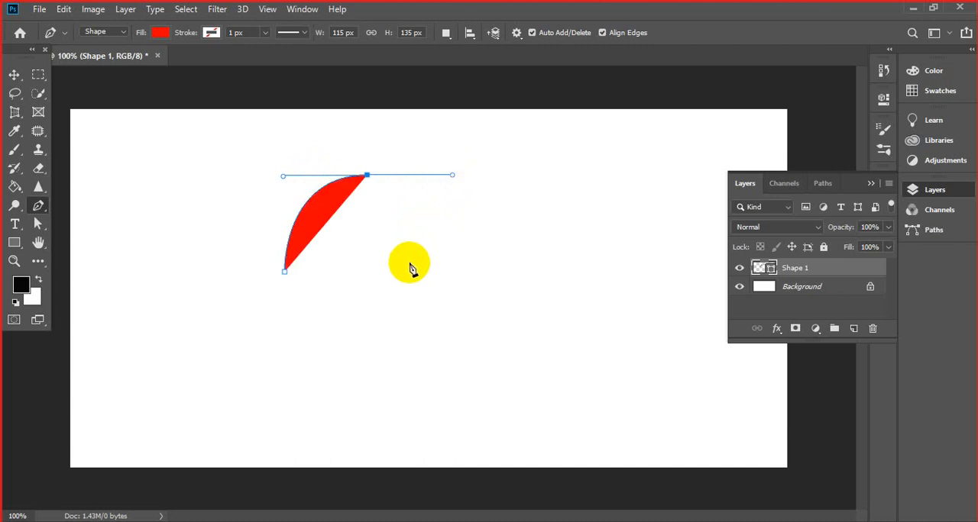
pyautogui.moveTo(409, 266)
pyautogui.mouseDown()
pyautogui.moveTo(343, 184)
pyautogui.moveTo(385, 181)
pyautogui.moveTo(404, 271)
pyautogui.mouseUp()
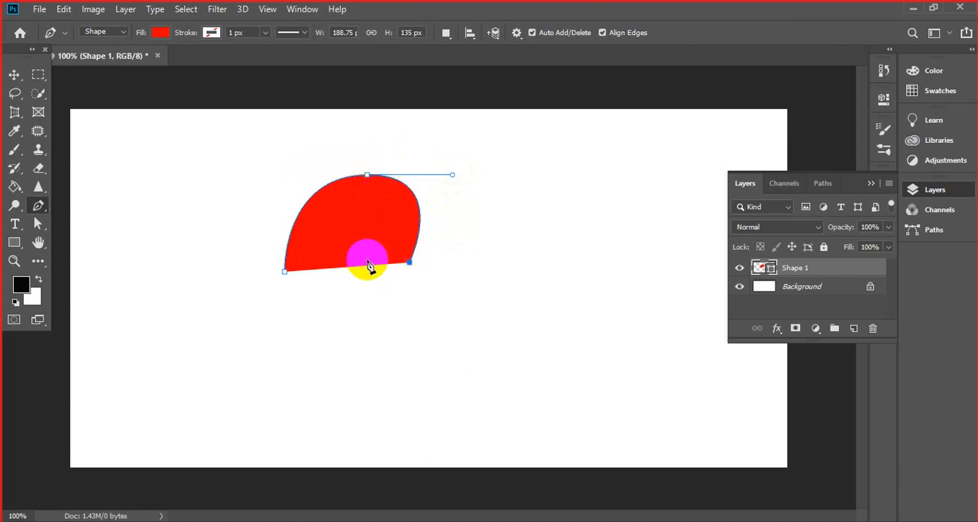
pyautogui.click(287, 272)
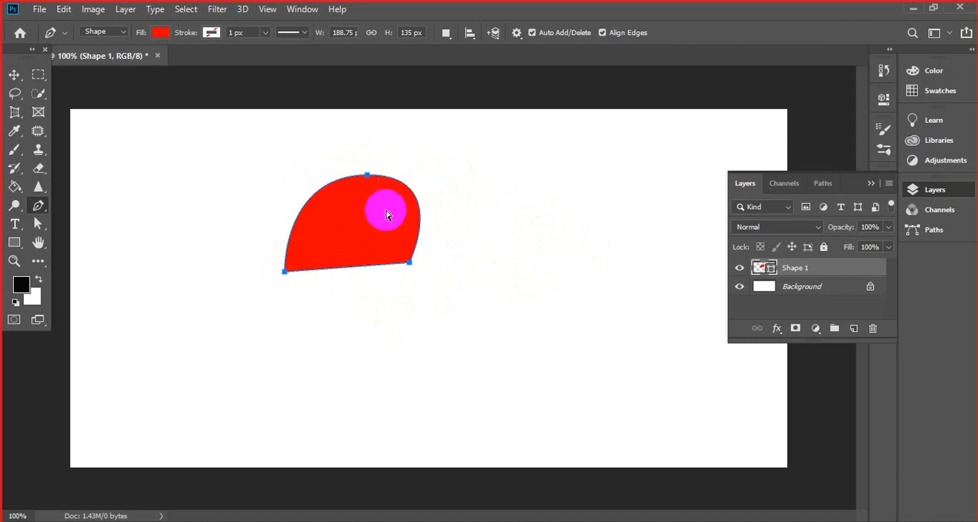
# - Undo back to the two-anchor curve and try a smooth third anchor below it, then undo that anchor
pyautogui.hotkey('ctrl', 'z')
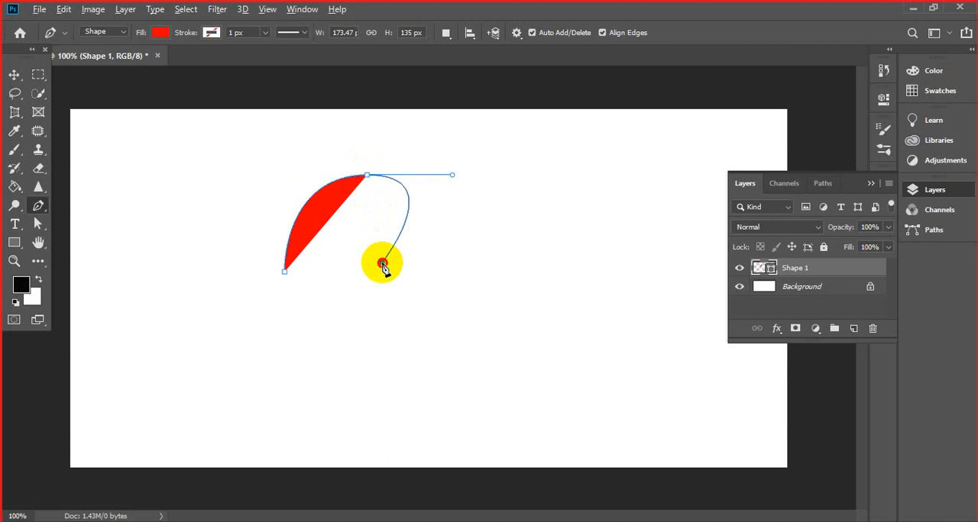
pyautogui.moveTo(381, 262); pyautogui.dragTo(438, 273)
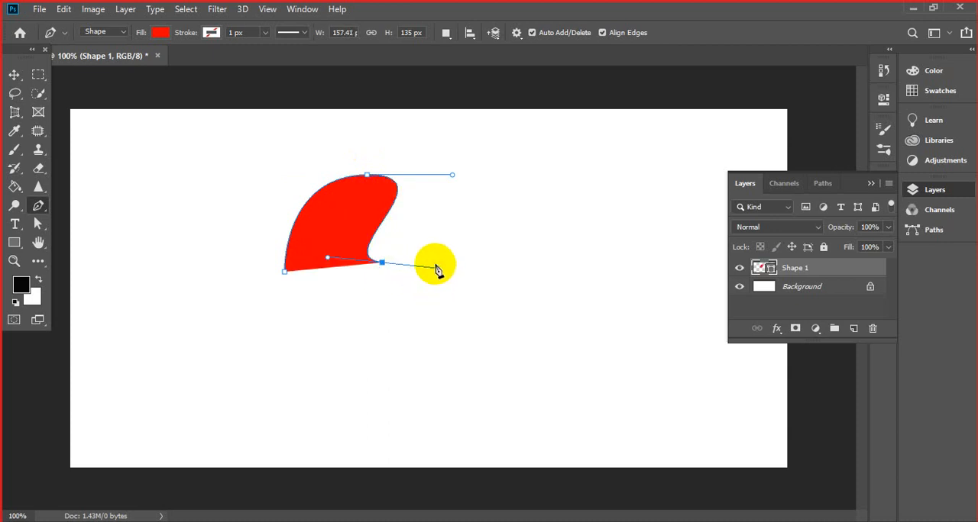
pyautogui.hotkey('ctrl', 'z')
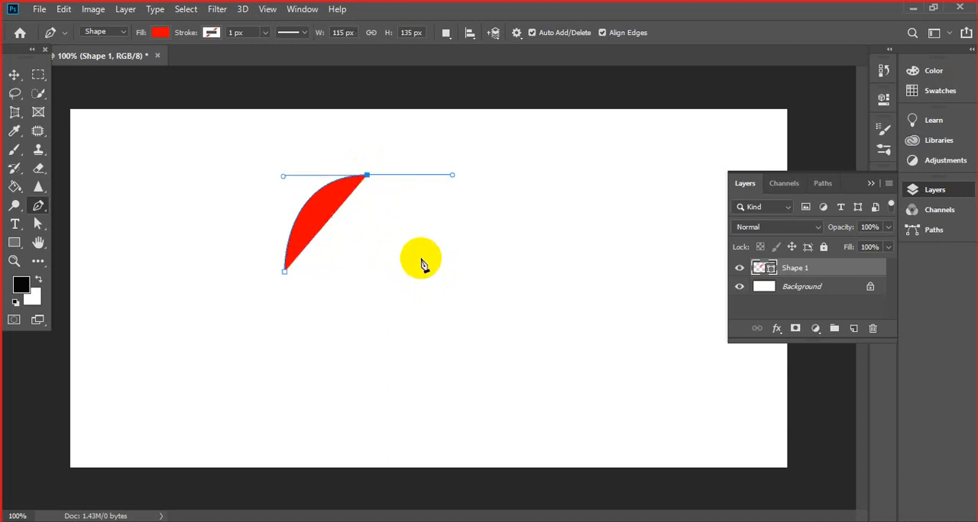
# - End the red two-anchor curve and remove it from the canvas
pyautogui.click(367, 177)
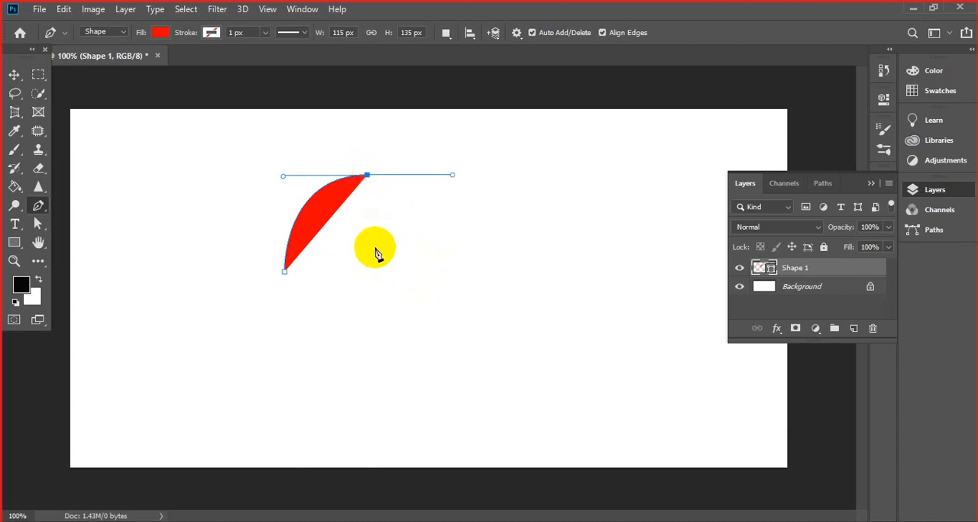
pyautogui.press('Escape')
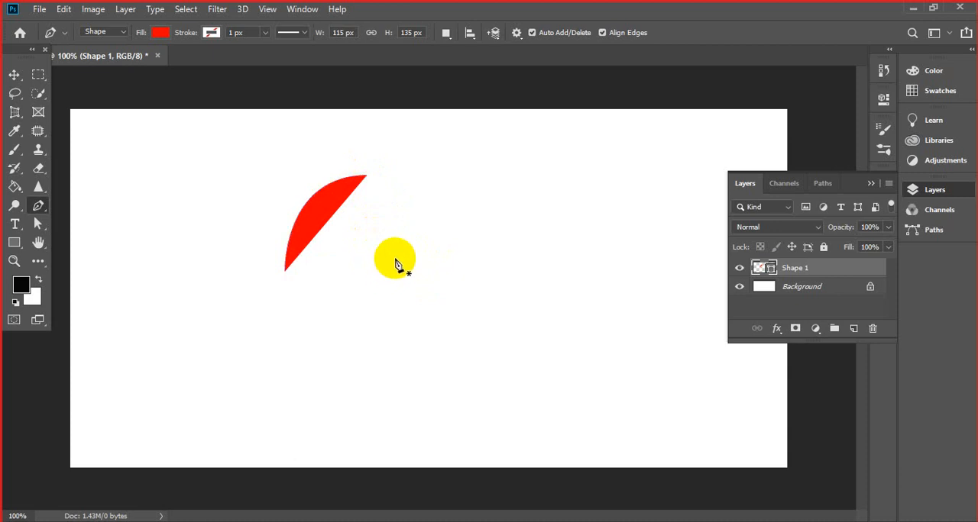
pyautogui.press('Delete')
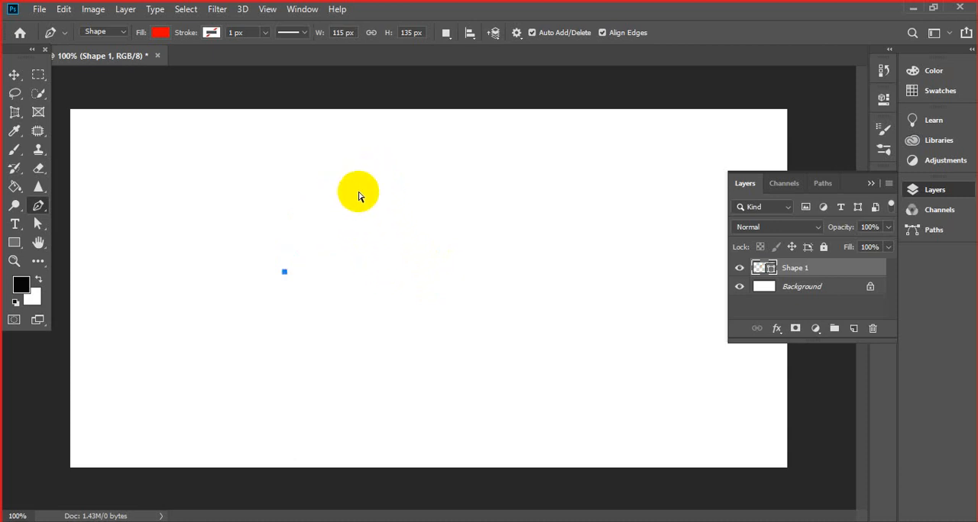
# - Place a new starting anchor left of the canvas centre and draw a curve about 84 px wide and 142 px high to a smooth second anchor
pyautogui.click(291, 264)
pyautogui.click(356, 167)
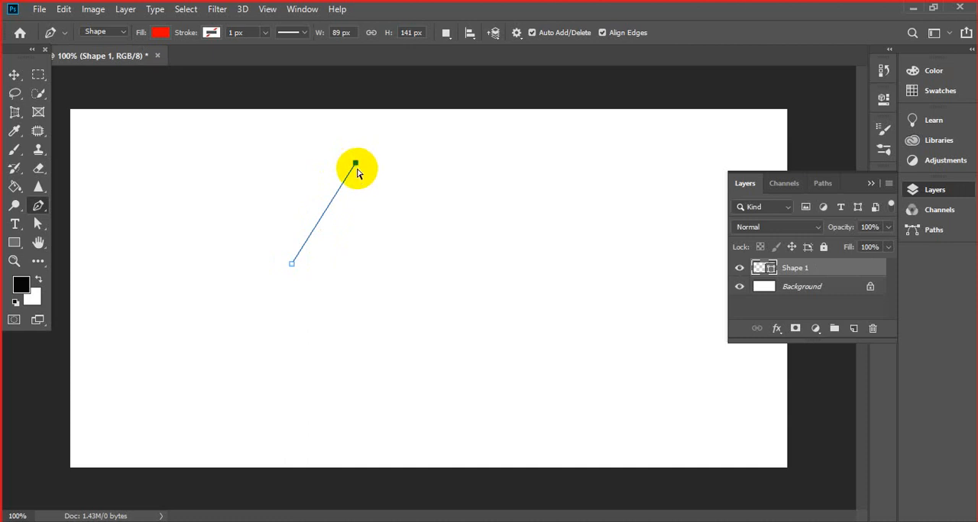
pyautogui.hotkey('ctrl', 'z')
pyautogui.moveTo(348, 162); pyautogui.dragTo(430, 145)
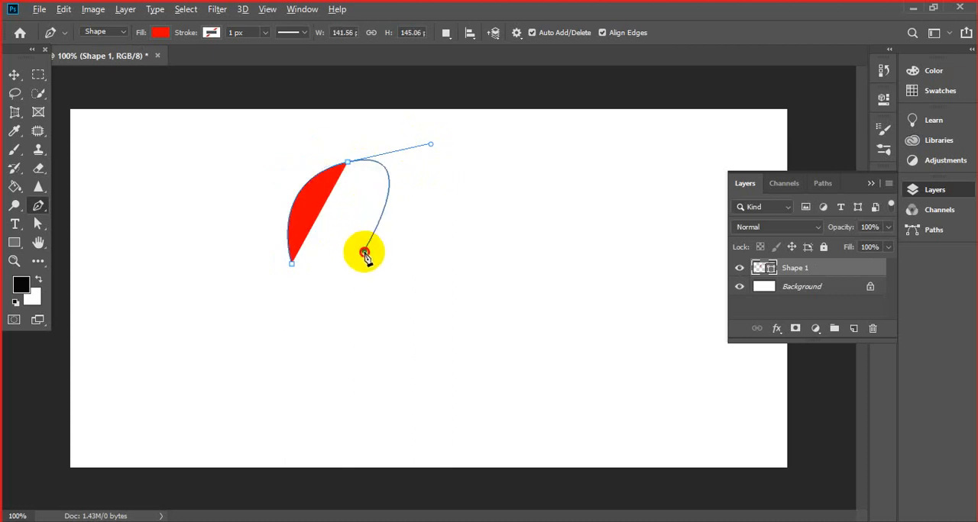
# - Try a third anchor below the smooth one, forming a red shape about 144 px wide and 145 px high
pyautogui.moveTo(363, 250); pyautogui.dragTo(395, 253)
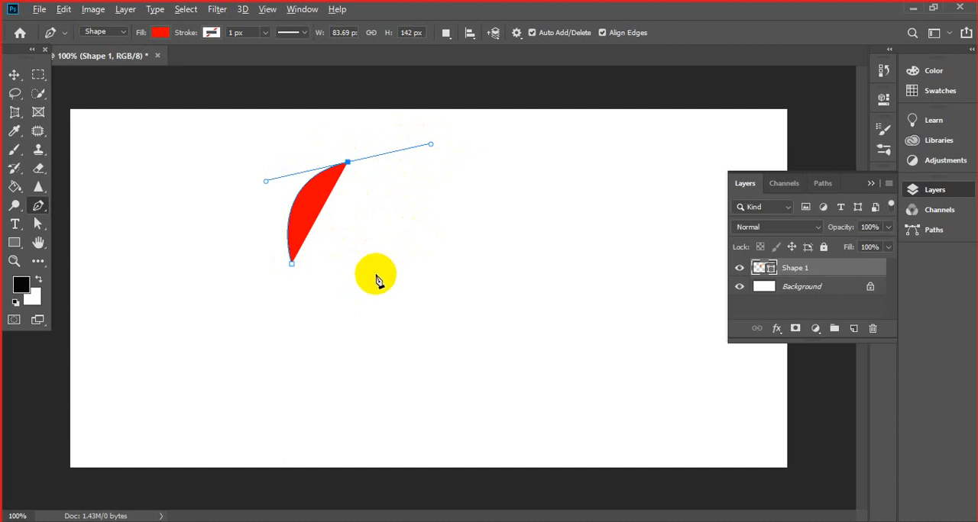
pyautogui.click(371, 251)
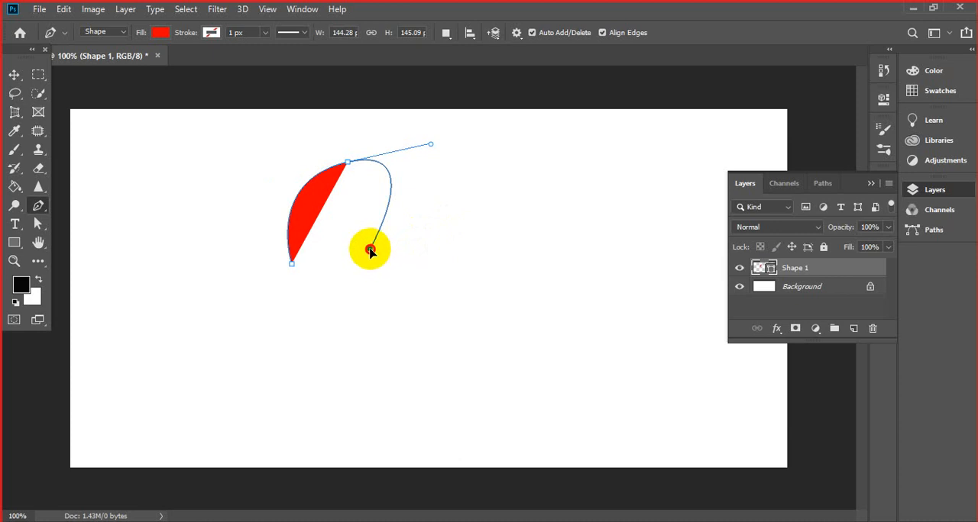
pyautogui.click(370, 250)
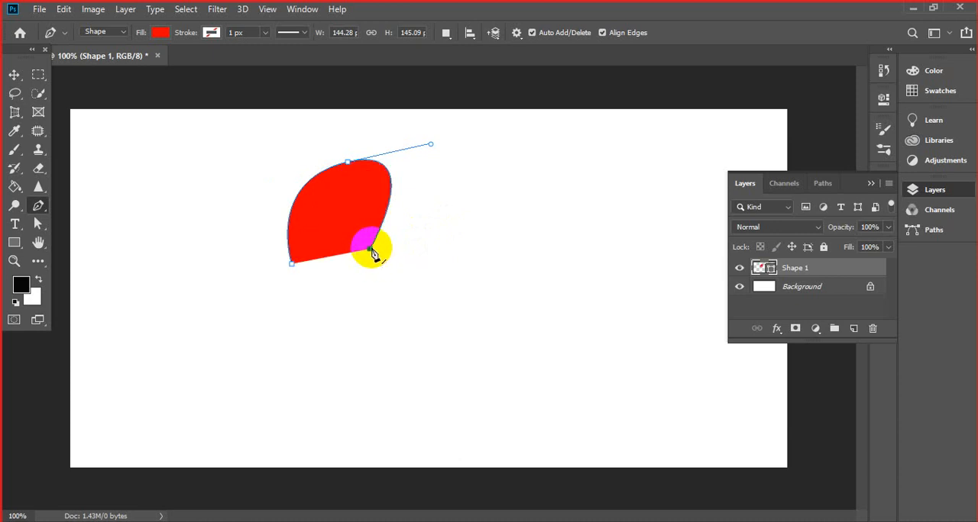
# - Undo the third anchor and remove the outgoing direction handle from the smooth second anchor
pyautogui.moveTo(430, 144); pyautogui.dragTo(601, 155)
pyautogui.hotkey('ctrl', 'z')
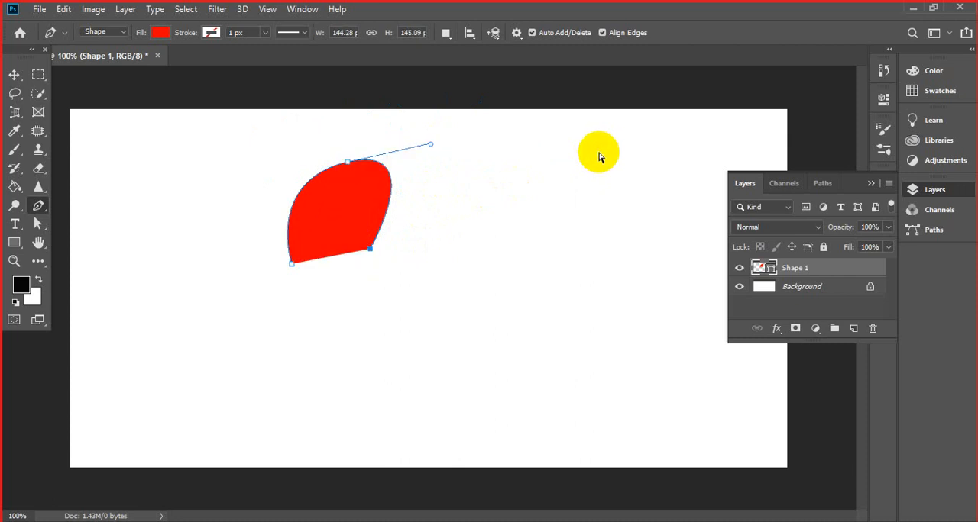
pyautogui.hotkey('ctrl', 'z')
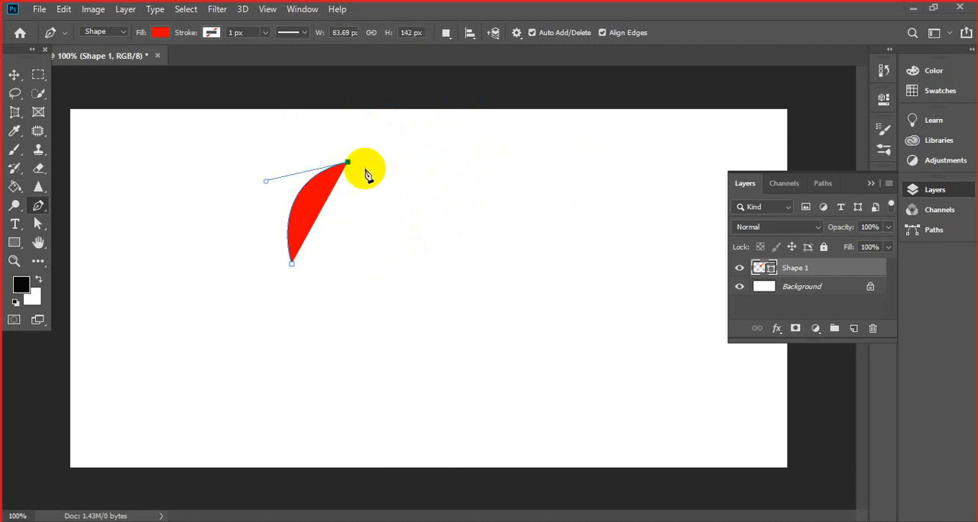
pyautogui.click(349, 163)
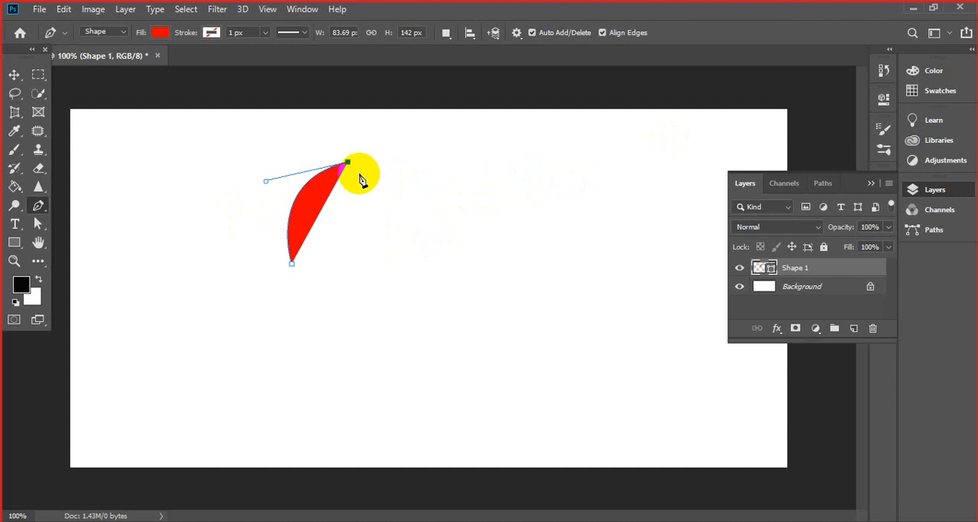
# - Undo the handle removal and the whole red curve
pyautogui.hotkey('ctrl', 'z')
pyautogui.hotkey('ctrl', 'z')
pyautogui.hotkey('ctrl', 'z')
pyautogui.hotkey('ctrl', 'z')
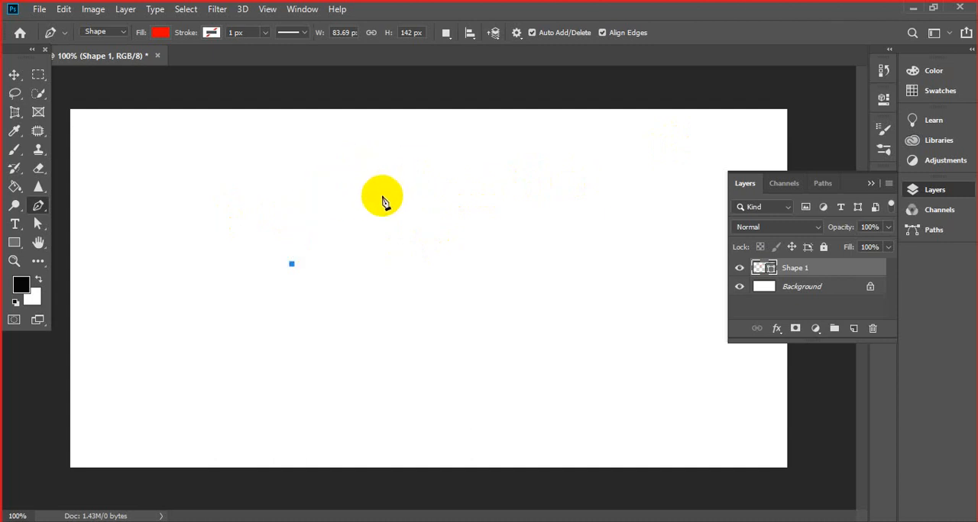
# - Draw a red curve about 86 px wide and 138 px high to a smooth second anchor, and remove that anchor's outgoing handle
pyautogui.click(309, 274)
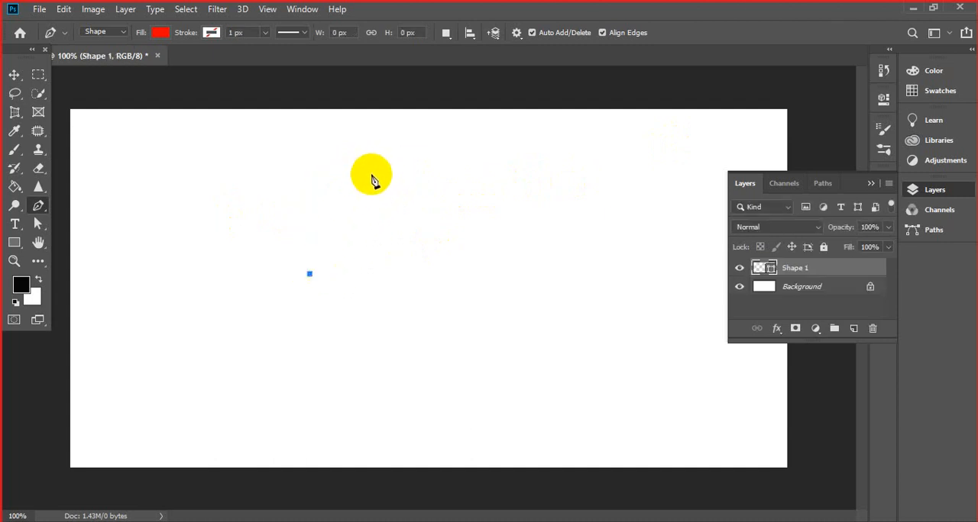
pyautogui.moveTo(372, 176); pyautogui.dragTo(439, 175)
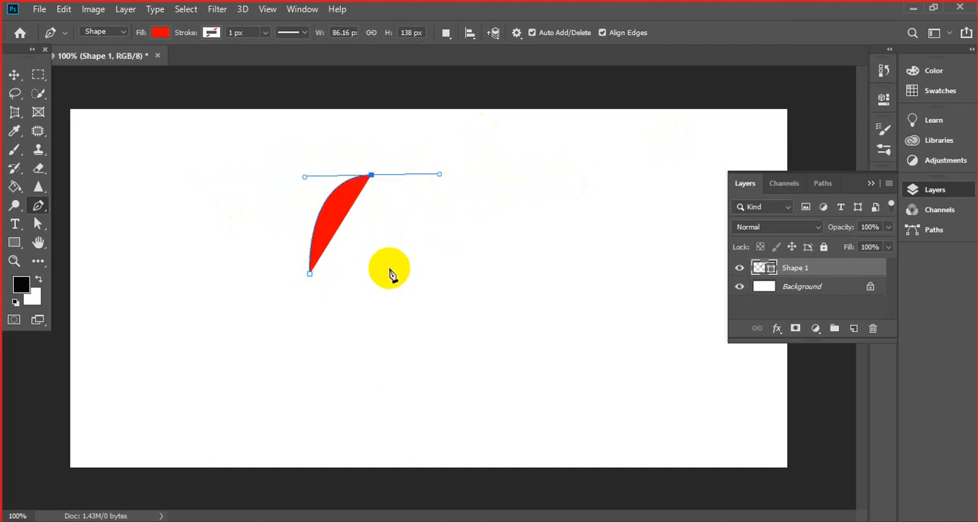
pyautogui.click(372, 178)
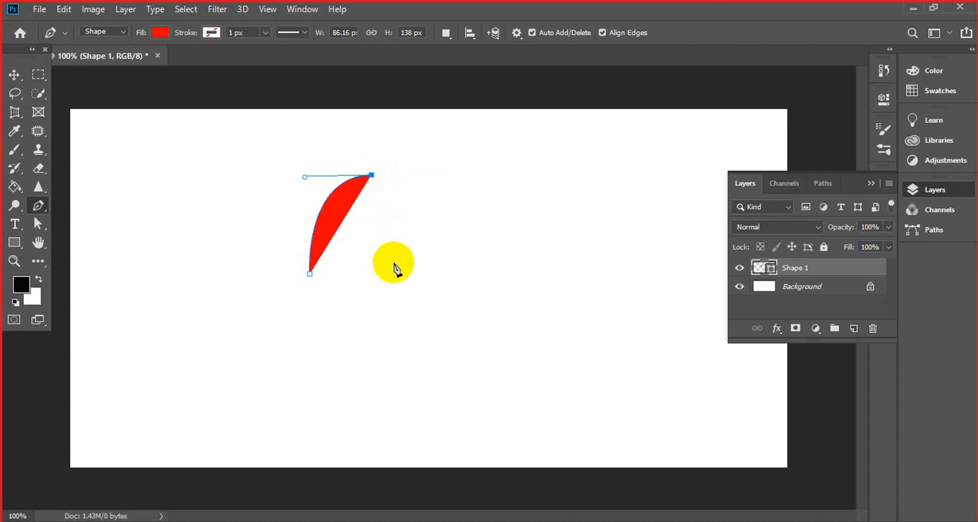
# - Add a smooth third anchor below the curve and close the path at the starting anchor, making the shape about 137 px wide and 138 px high
pyautogui.moveTo(393, 266); pyautogui.dragTo(458, 266)
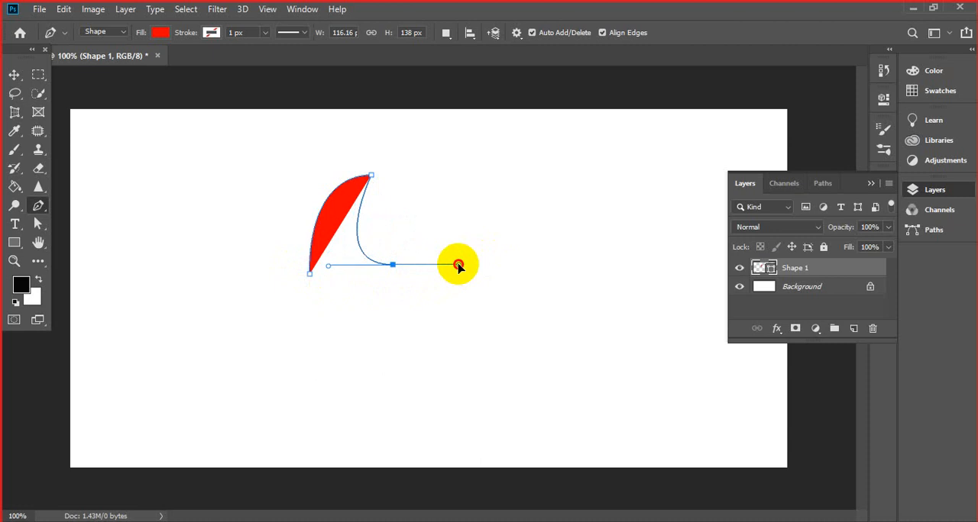
pyautogui.moveTo(457, 266); pyautogui.dragTo(454, 271)
pyautogui.click(309, 274)
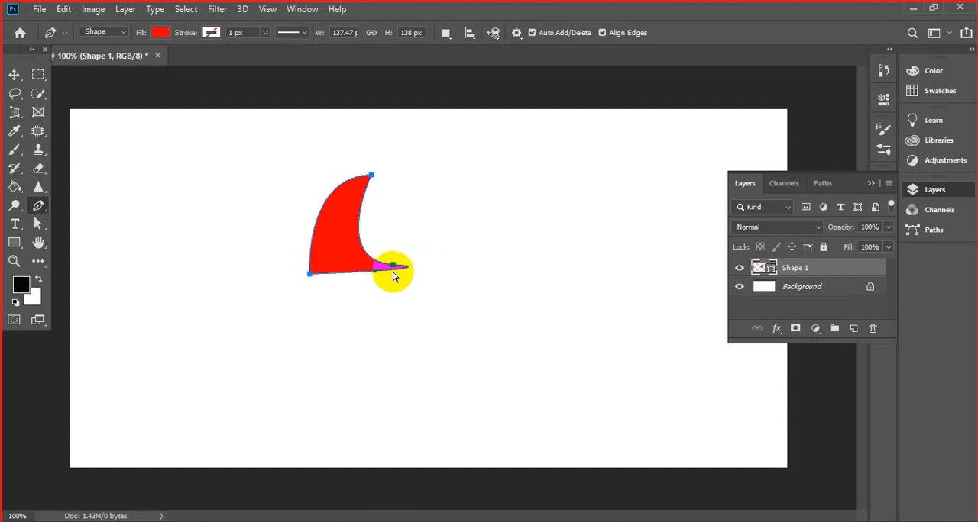
# - Reopen the shape, remove the third anchor's outgoing handle, and close it with a straight base, about 116 px wide and 138 px high
pyautogui.moveTo(397, 276); pyautogui.dragTo(404, 277)
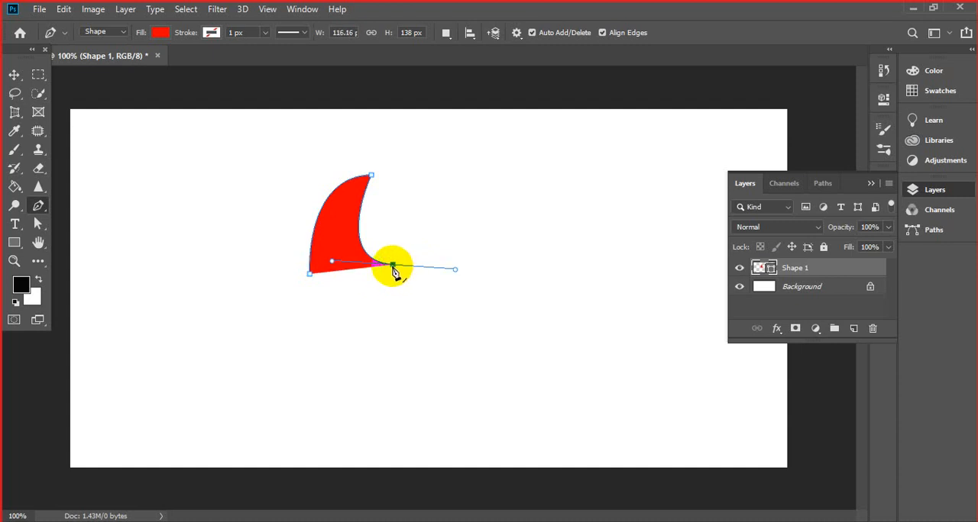
pyautogui.click(310, 274)
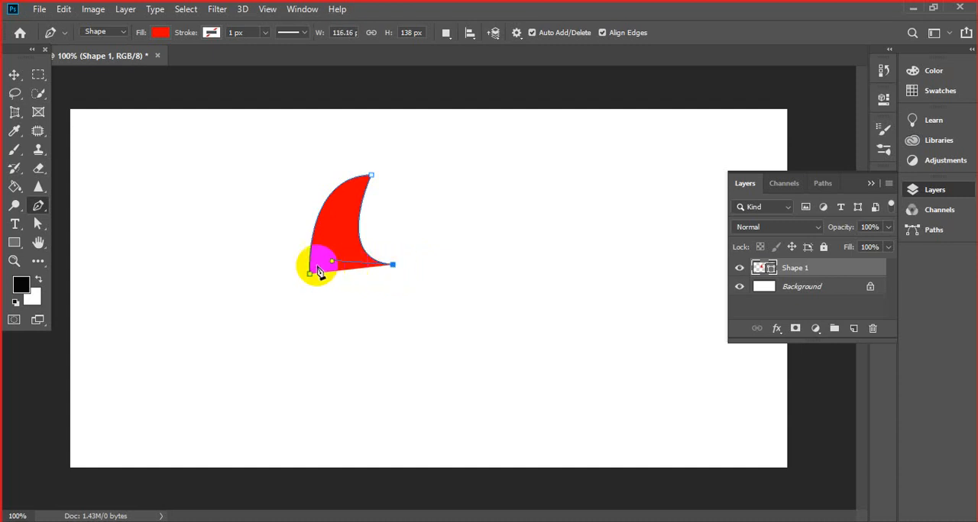
pyautogui.click(393, 265)
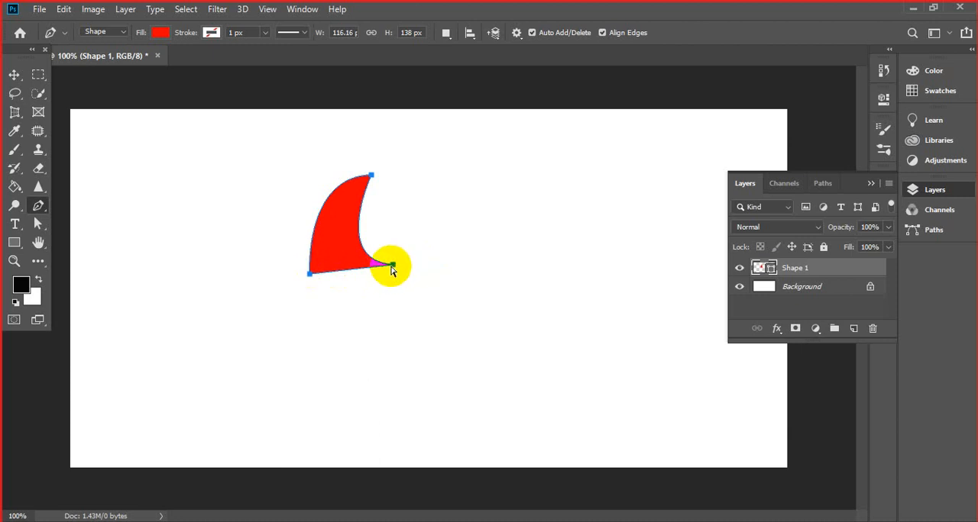
# - Undo the entire fin-like red shape back to a blank canvas
pyautogui.hotkey('ctrl', 'z')
pyautogui.hotkey('ctrl', 'z')
pyautogui.hotkey('ctrl', 'z')
pyautogui.hotkey('ctrl', 'z')
pyautogui.hotkey('ctrl', 'z')
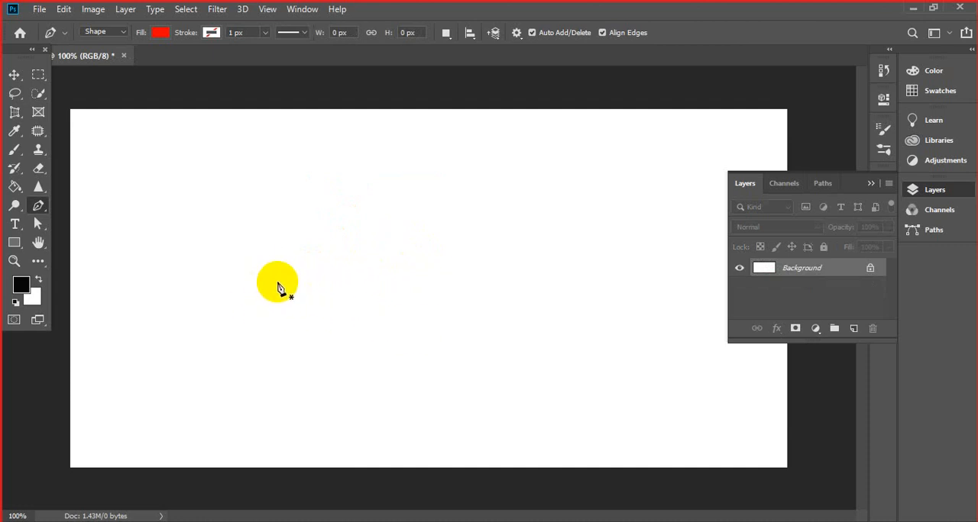
# - Try a straight-sided red triangle about 271 px wide and 160 px high, and undo it completely
pyautogui.click(277, 282)
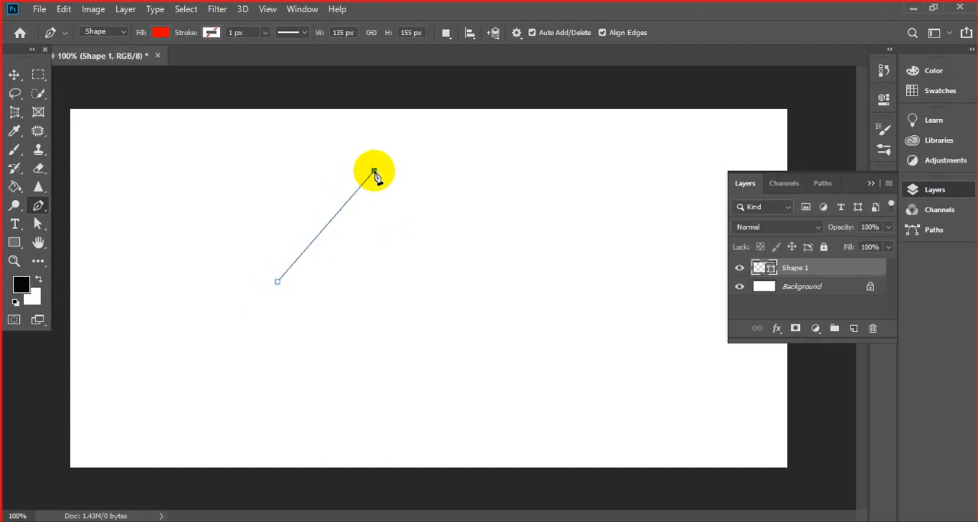
pyautogui.click(471, 248)
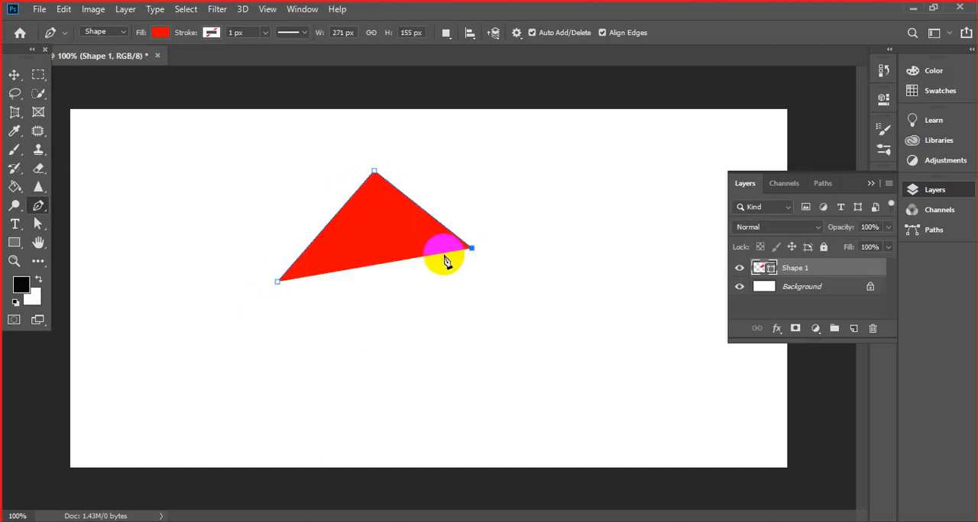
pyautogui.click(277, 282)
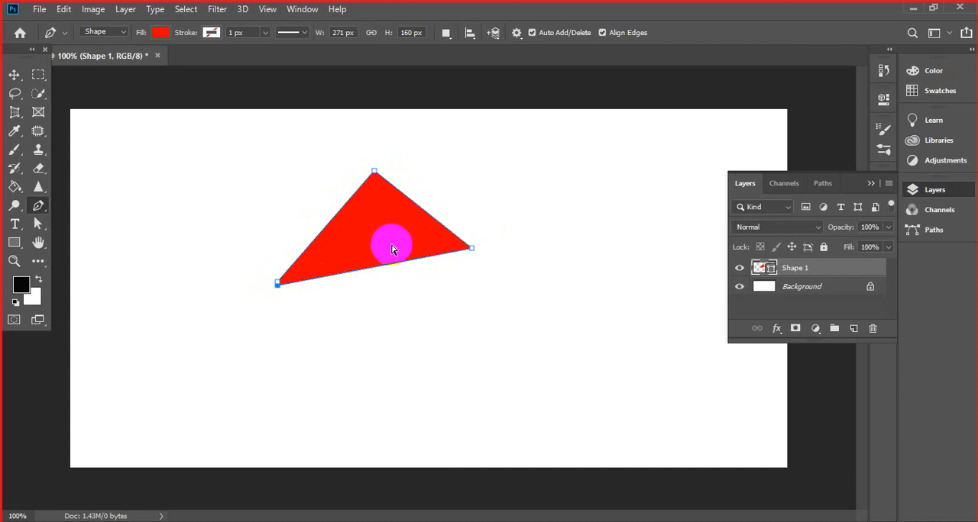
pyautogui.hotkey('ctrl', 'z')
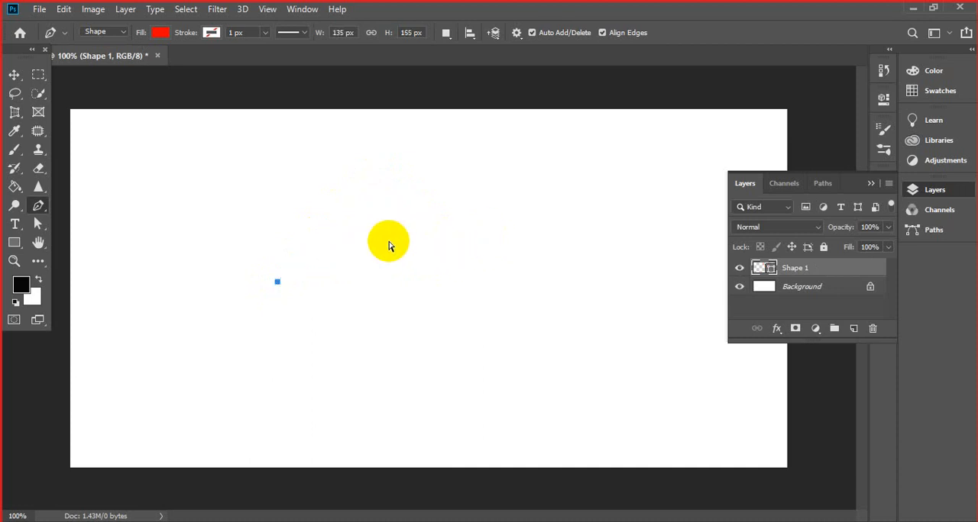
pyautogui.hotkey('ctrl', 'z')
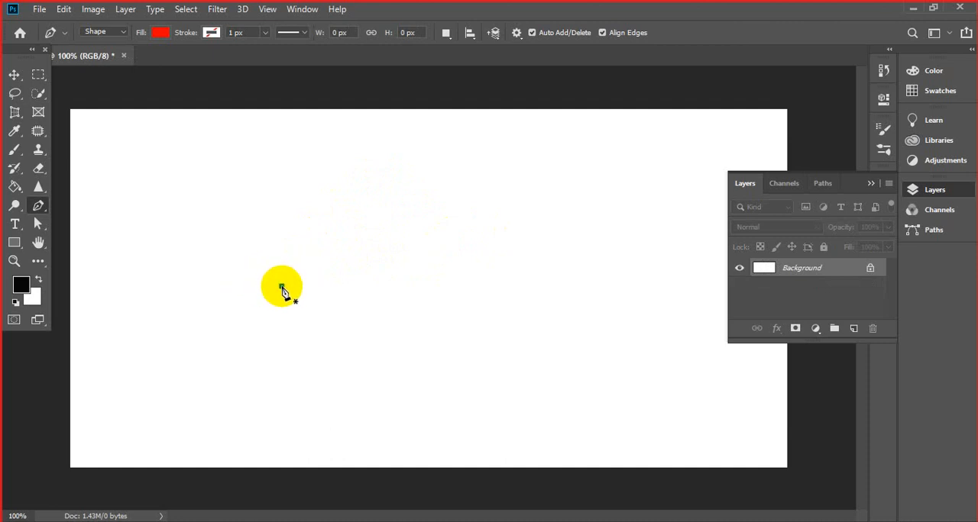
# - Start a red shape with a plain first anchor and a smooth second anchor, forming a curve about 115 px wide and 133 px high
pyautogui.click(281, 286)
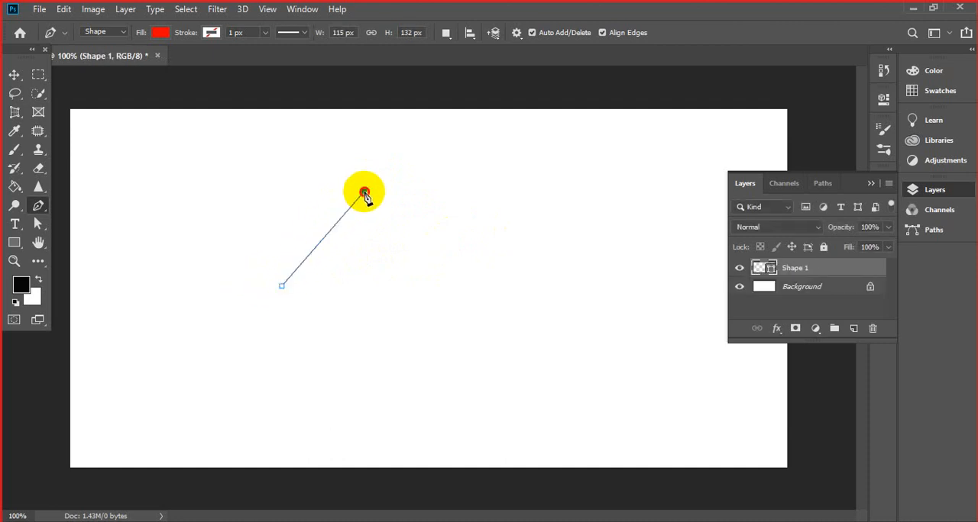
pyautogui.moveTo(364, 192); pyautogui.dragTo(445, 203)
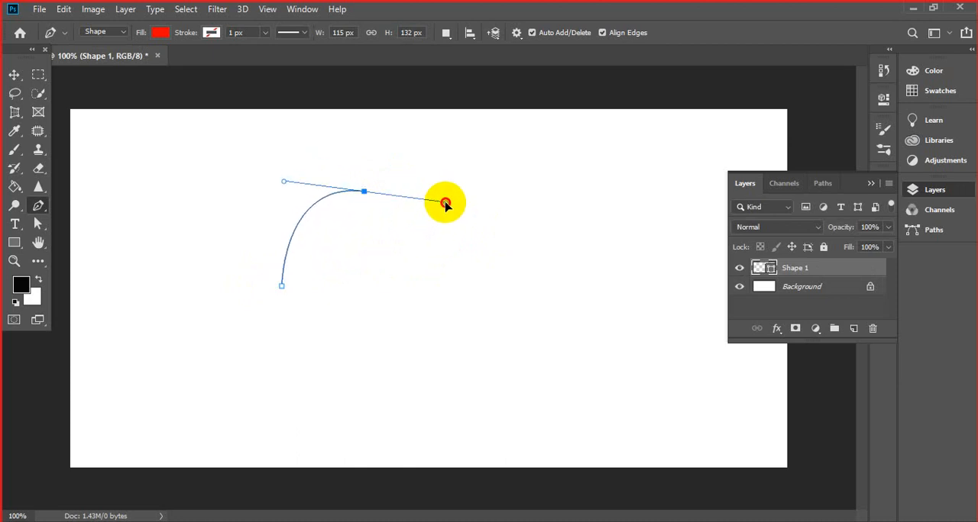
pyautogui.moveTo(446, 204); pyautogui.dragTo(445, 203)
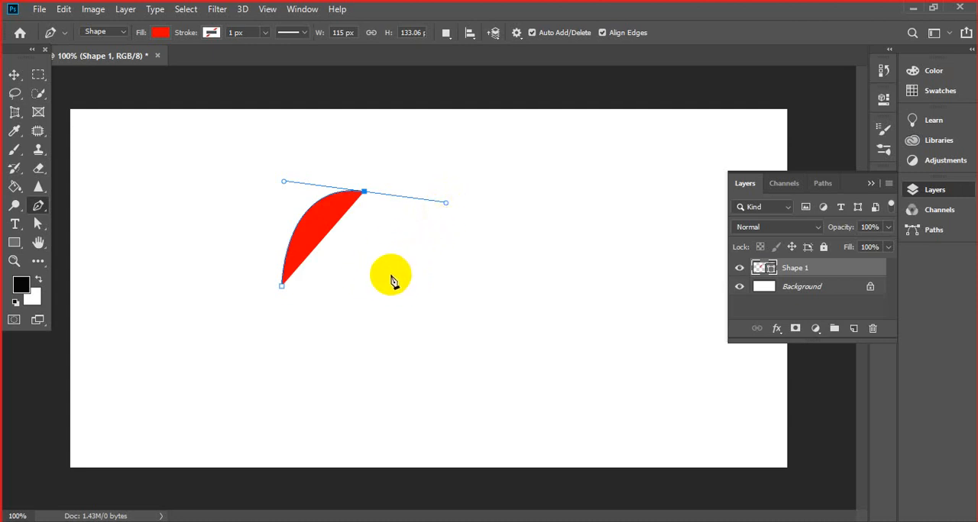
# - Try closing the shape from a third anchor with the second anchor's outgoing handle kept, and undo both added segments
pyautogui.moveTo(390, 273); pyautogui.dragTo(408, 244)
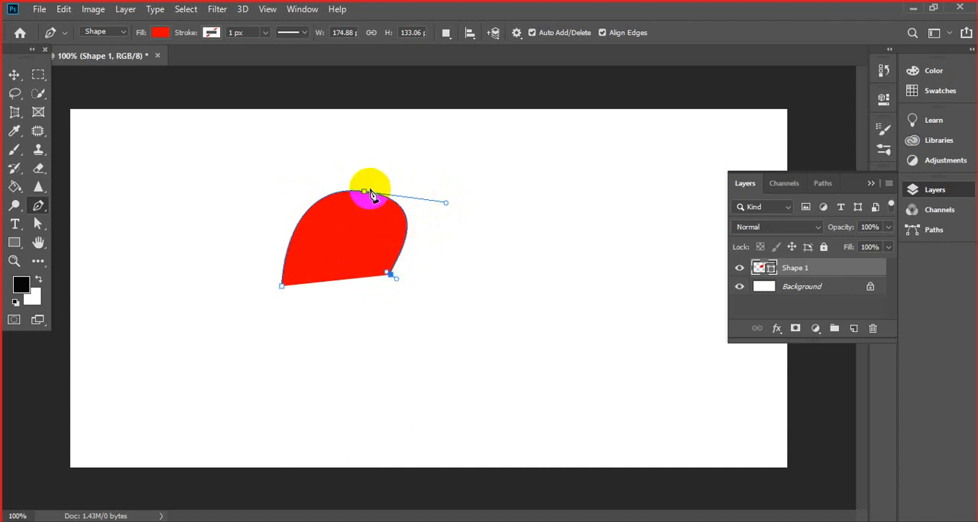
pyautogui.click(283, 287)
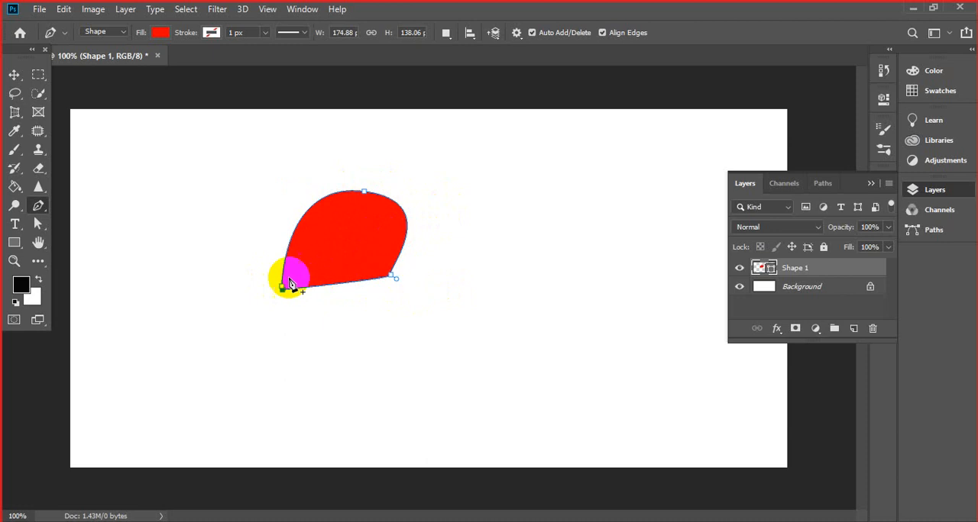
pyautogui.hotkey('ctrl', 'z')
pyautogui.hotkey('ctrl', 'z')
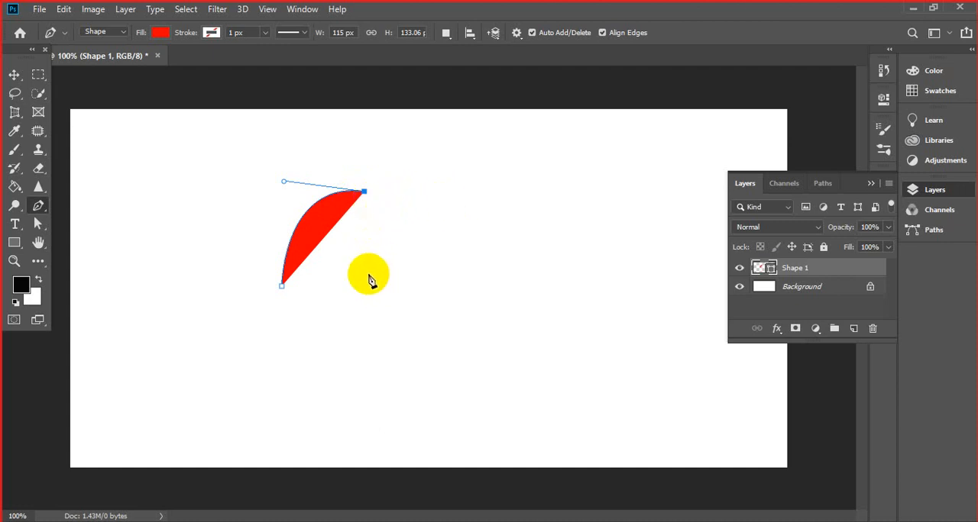
# - Remove the second anchor's outgoing handle, then close the path through a smooth third anchor, about 122 px wide and 133 px high
pyautogui.moveTo(369, 285); pyautogui.dragTo(410, 309)
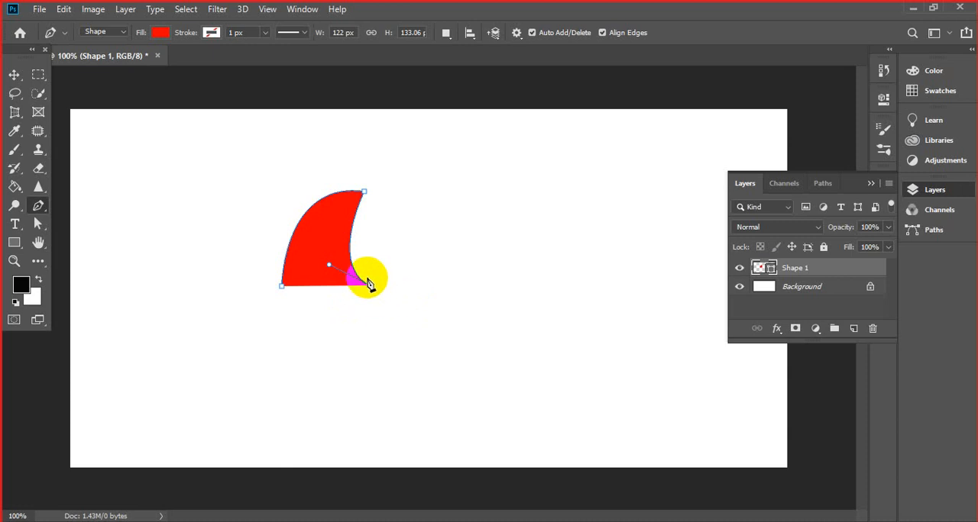
pyautogui.click(283, 286)
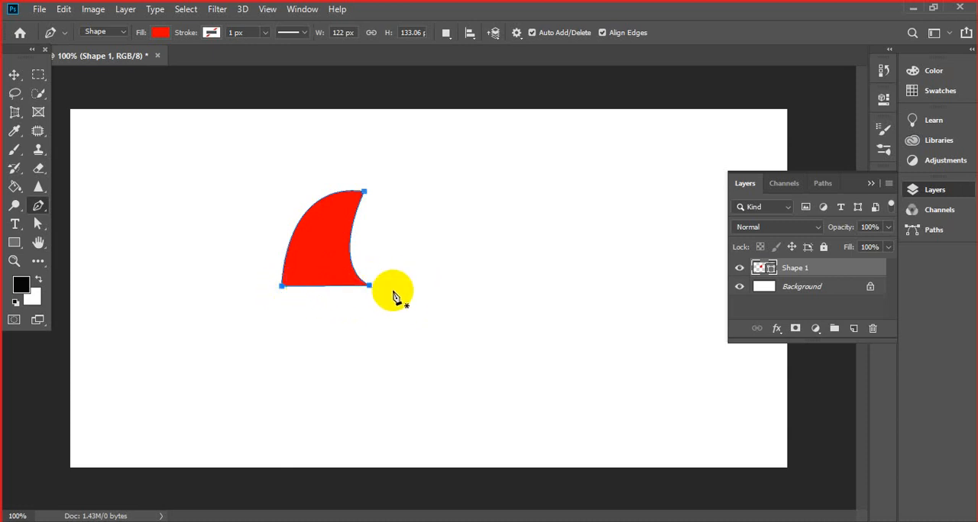
# - Delete the fin-like red shape and its layer, leaving only the background
pyautogui.click(367, 287)
pyautogui.press('Delete')
pyautogui.press('Delete')
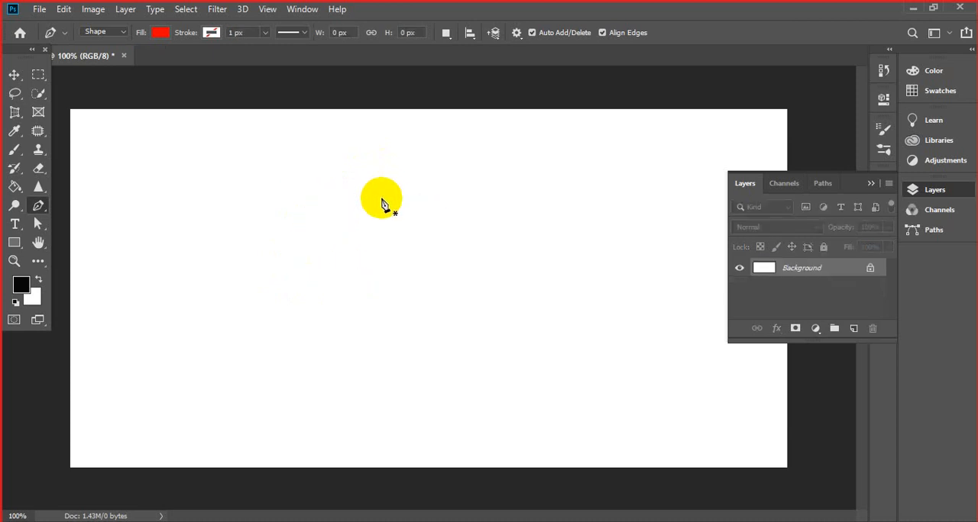
# - Draw a closed straight-sided red quadrilateral about 264 px wide and 162 px high, with an added anchor midway along its bottom edge
pyautogui.click(306, 284)
pyautogui.click(332, 168)
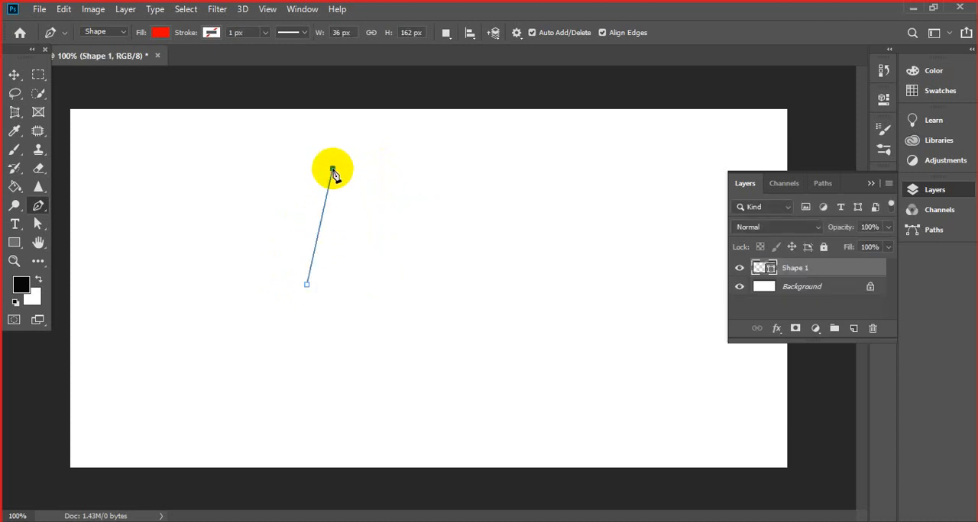
pyautogui.click(496, 172)
pyautogui.click(482, 274)
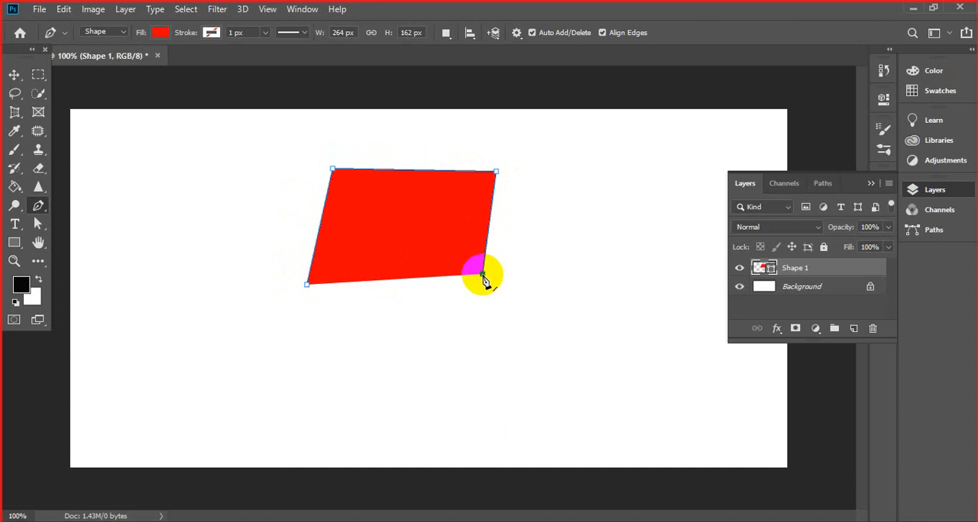
pyautogui.click(306, 284)
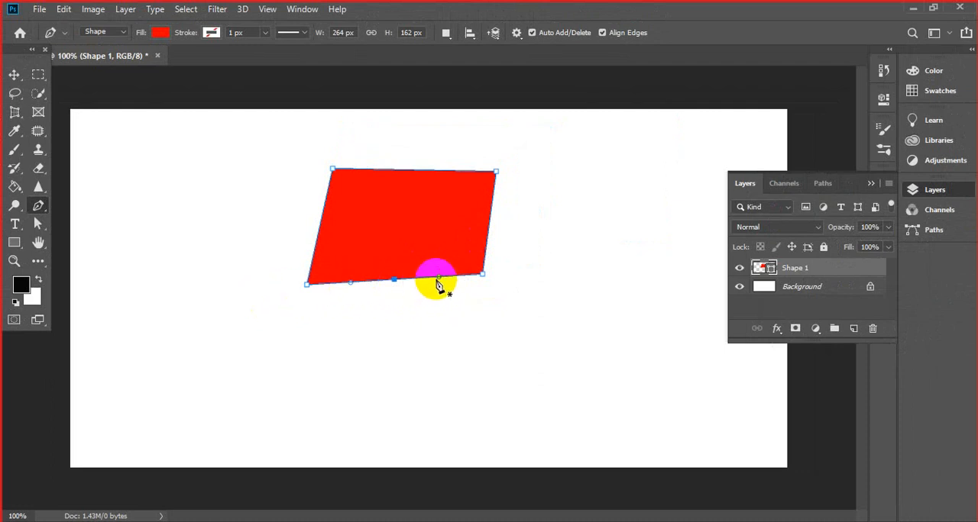
# - Add anchor points midway along the quadrilateral's right, top and left edges
pyautogui.click(489, 221)
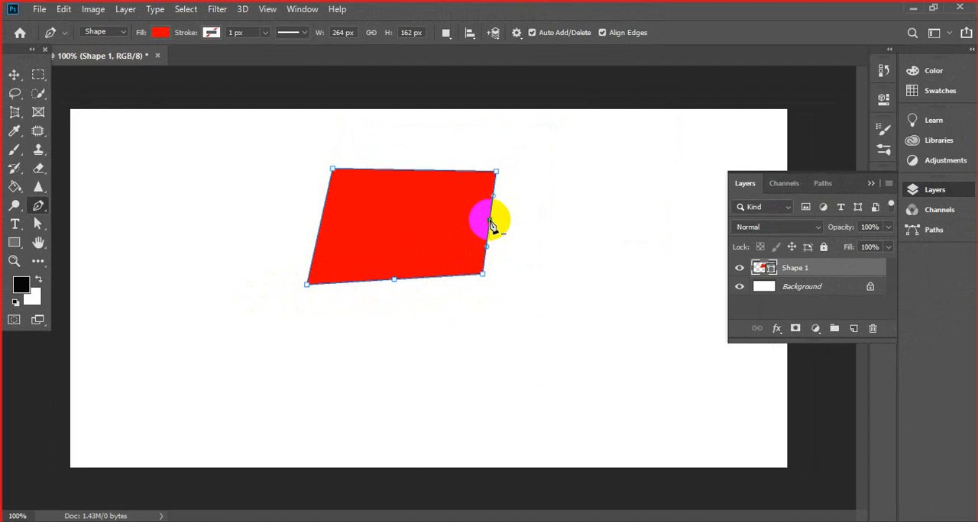
pyautogui.click(406, 170)
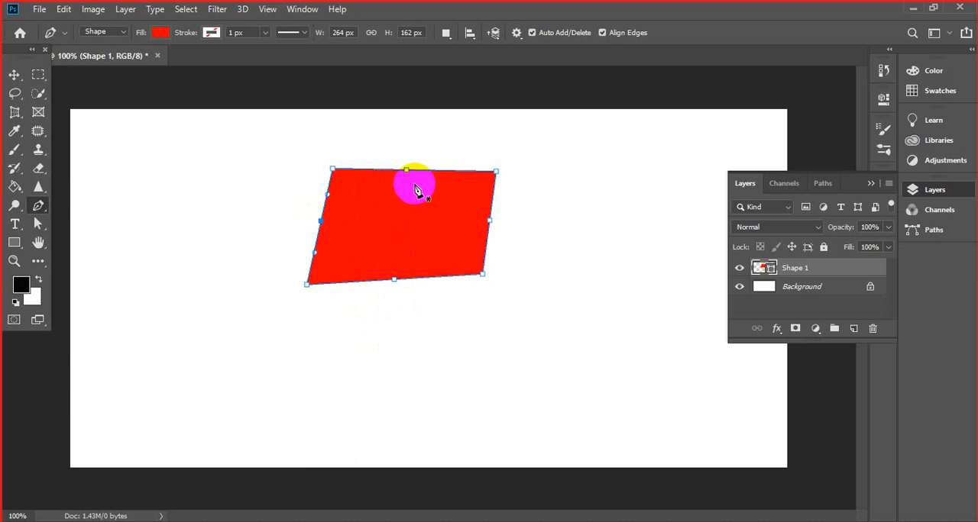
pyautogui.click(39, 207)
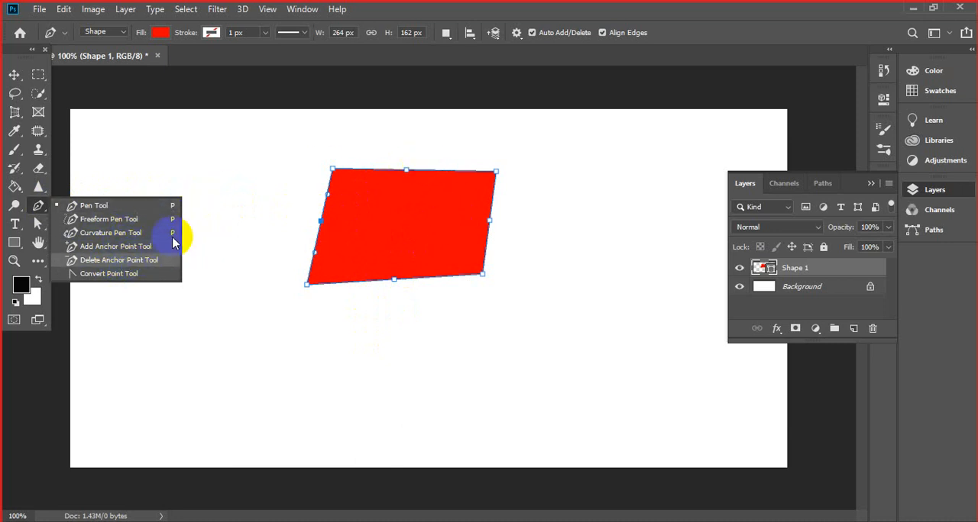
pyautogui.rightClick(669, 148)
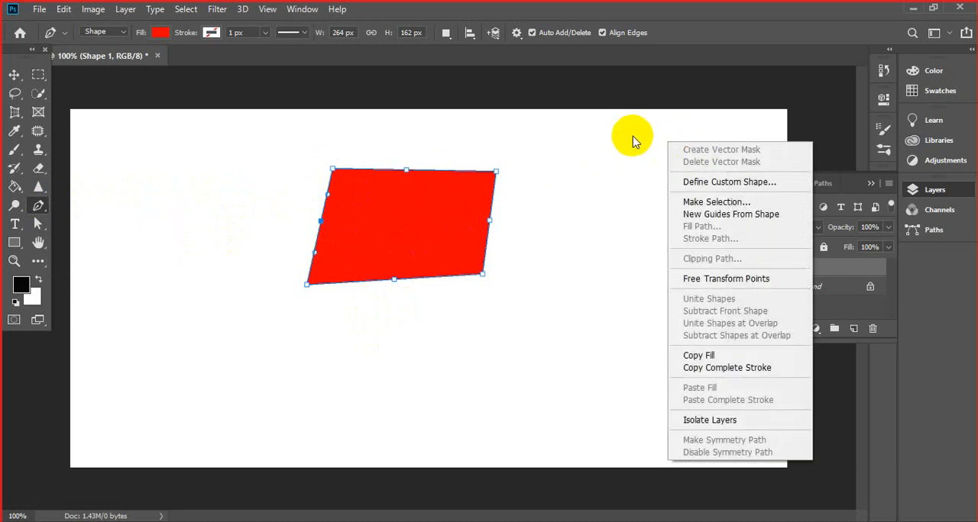
pyautogui.click(698, 105)
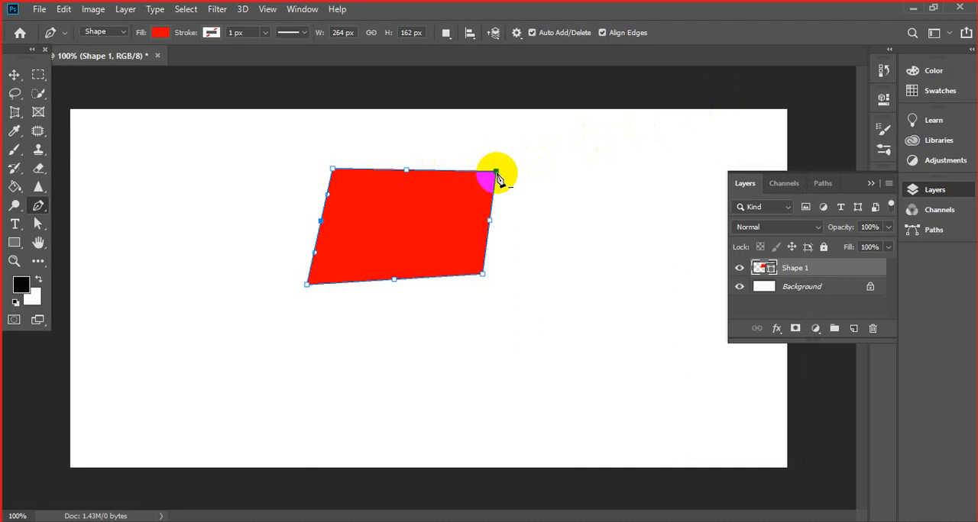
# - Try removing the two right corner anchors and the midway anchors on the right, bottom and top edges
pyautogui.moveTo(495, 173)
pyautogui.mouseDown()
pyautogui.moveTo(506, 207)
pyautogui.moveTo(496, 187)
pyautogui.mouseUp()
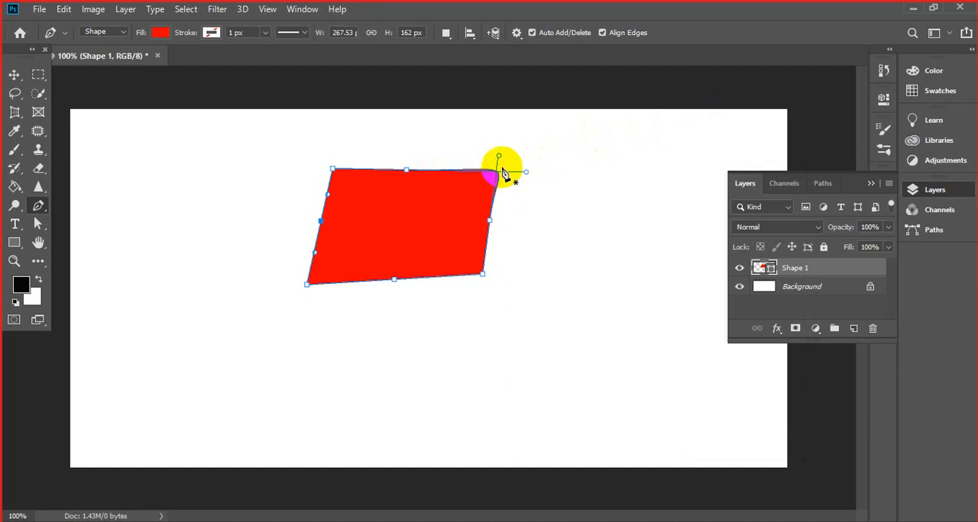
pyautogui.click(490, 220)
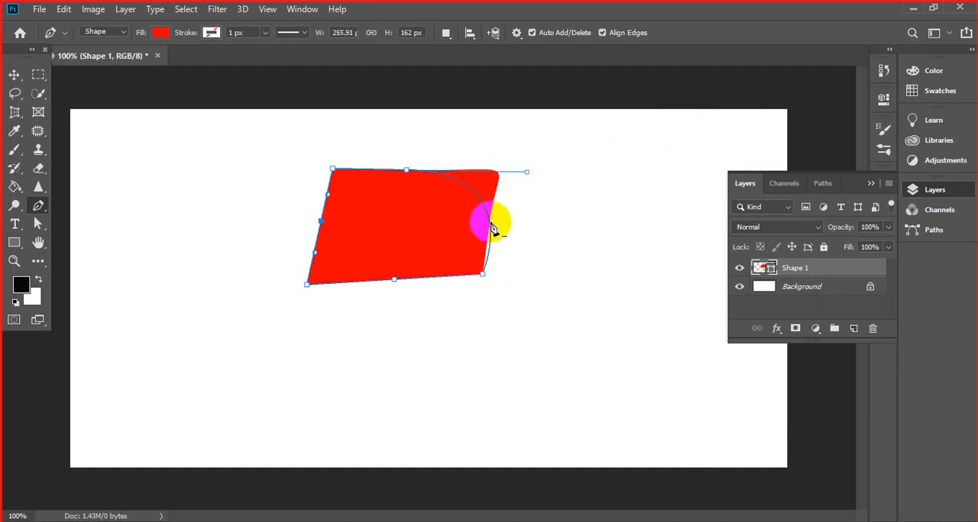
pyautogui.click(483, 275)
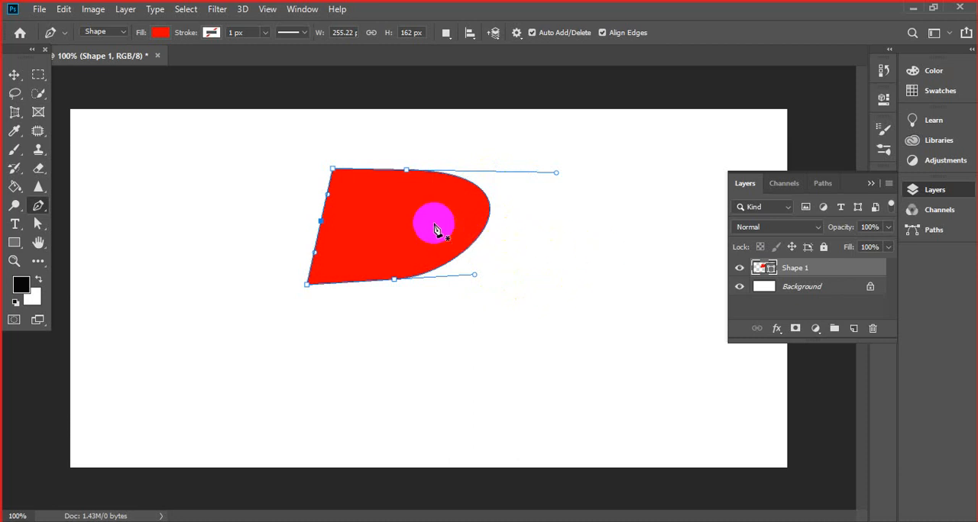
pyautogui.click(395, 278)
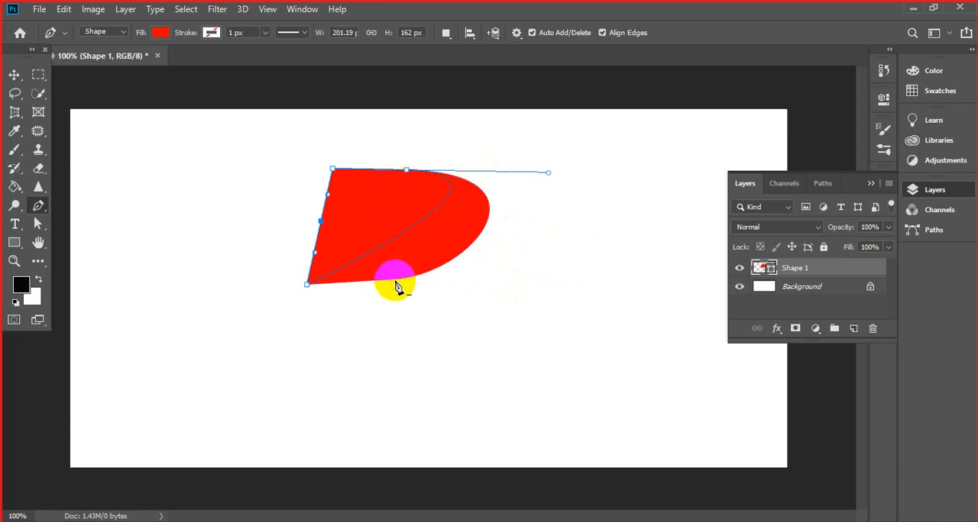
pyautogui.click(407, 172)
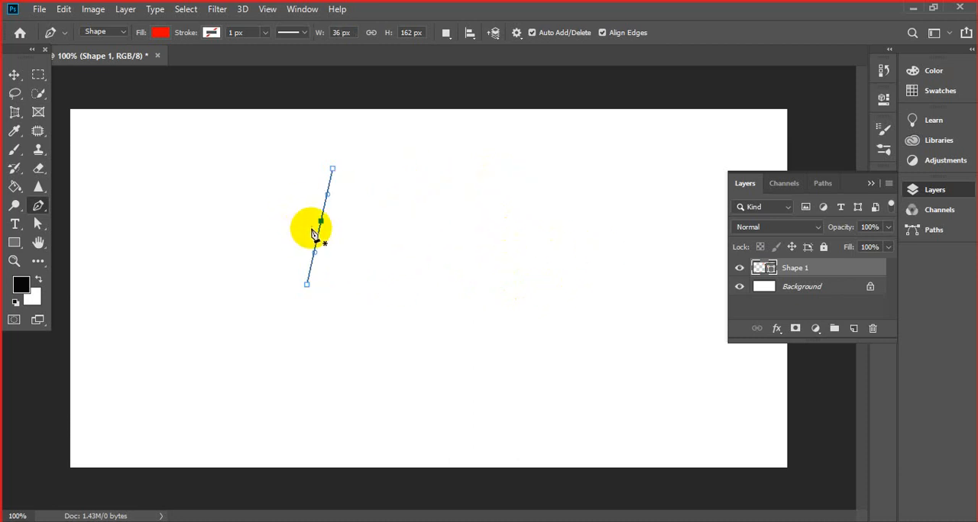
# - Undo all the anchor removals to restore the straight-sided quadrilateral
pyautogui.hotkey('ctrl', 'z')
pyautogui.hotkey('ctrl', 'z')
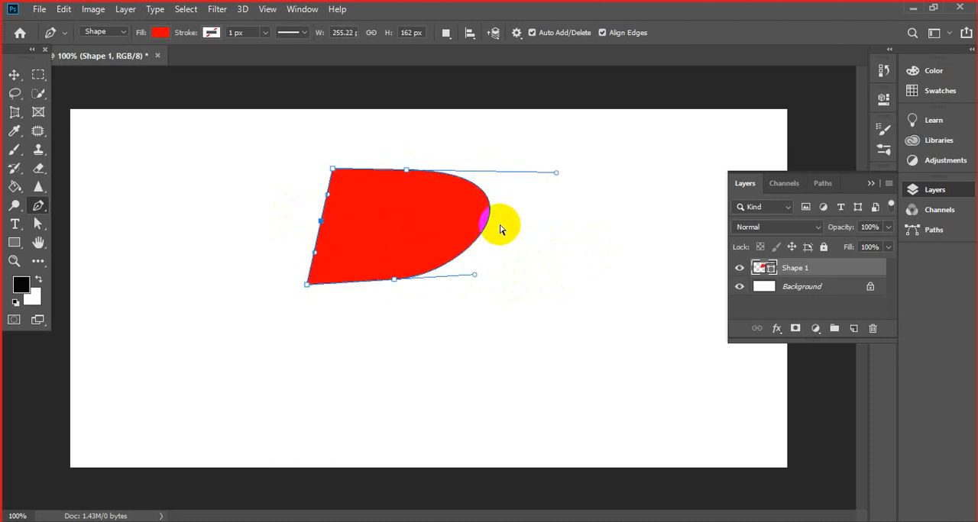
pyautogui.hotkey('ctrl', 'z')
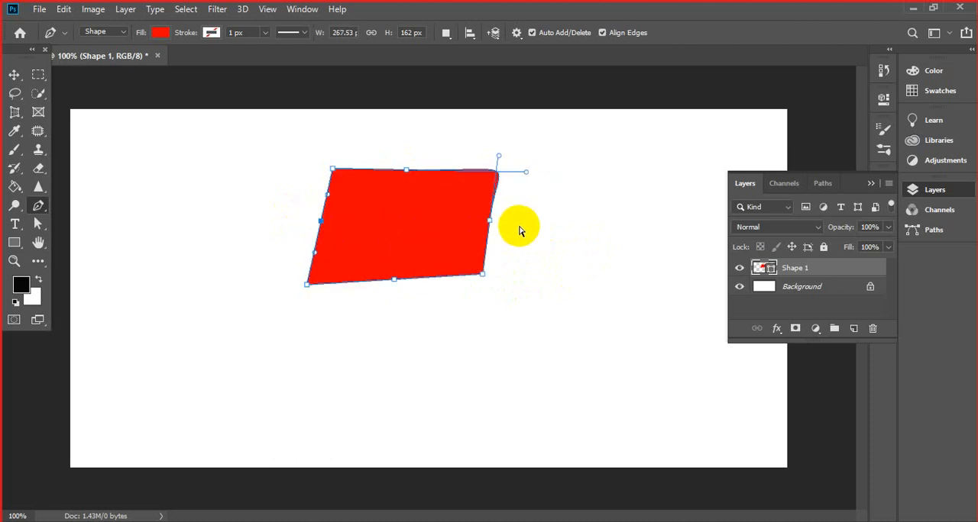
pyautogui.hotkey('ctrl', 'z')
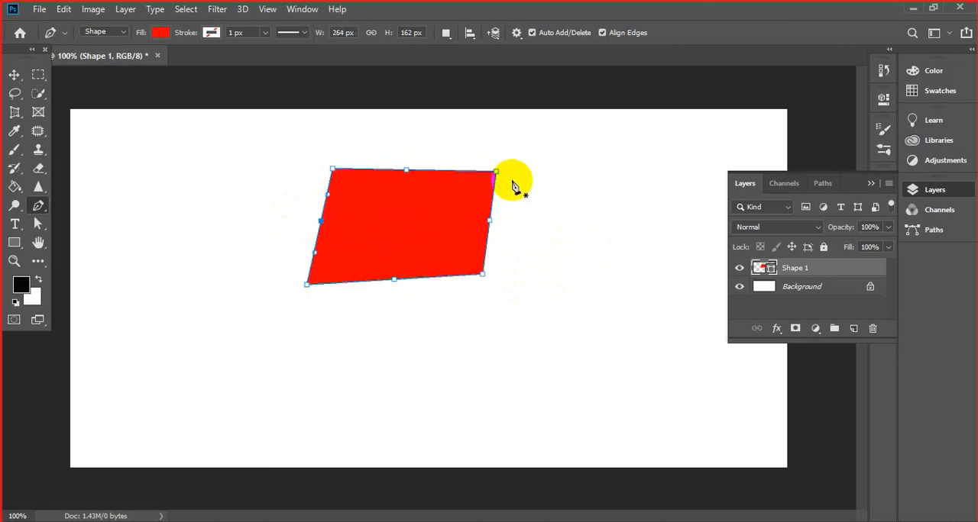
# - Try pulling the upper-right corner outward to about 330 by 224 px, and undo it plus every added edge anchor except the bottom one
pyautogui.click(496, 173)
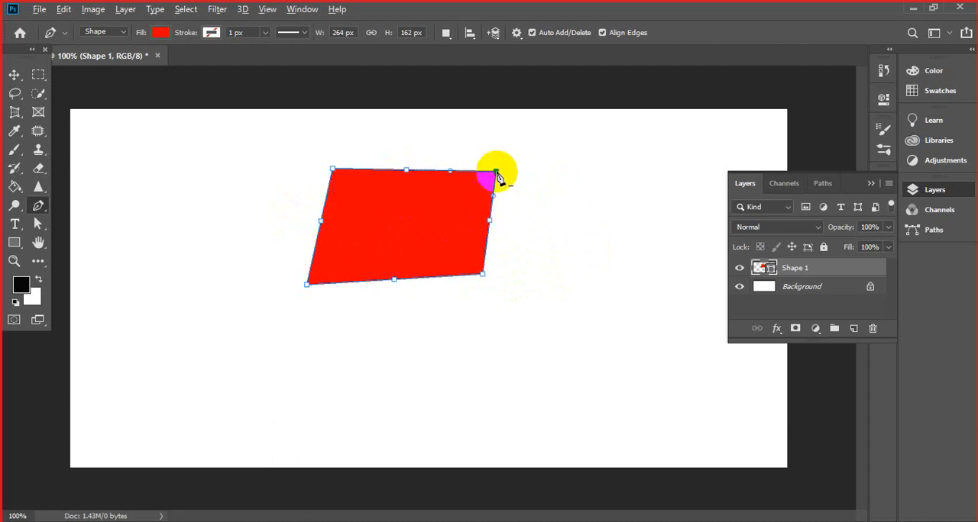
pyautogui.moveTo(496, 174); pyautogui.dragTo(543, 125)
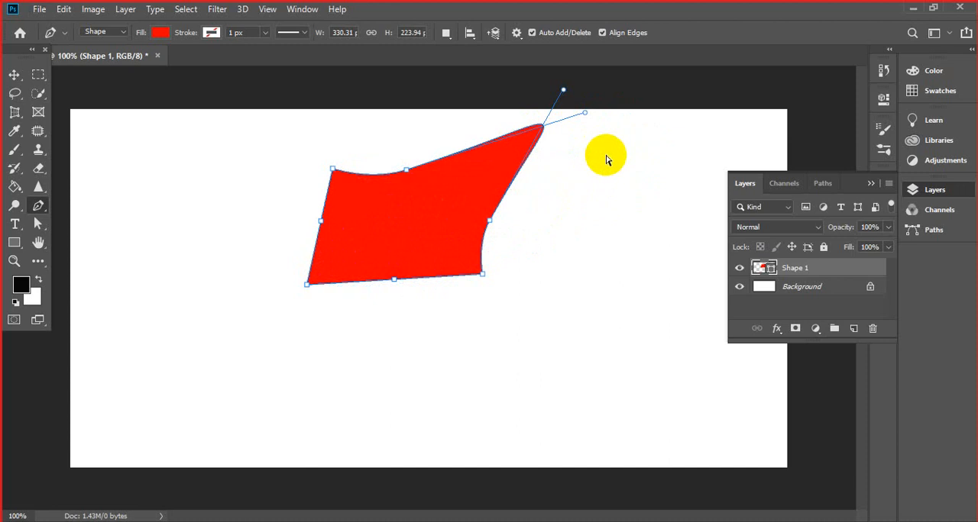
pyautogui.hotkey('ctrl', 'z')
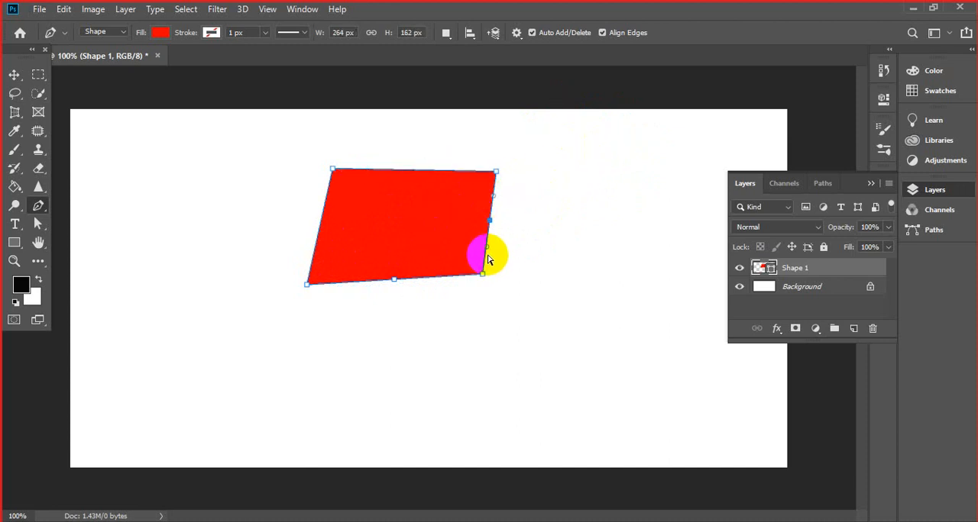
pyautogui.hotkey('ctrl', 'z')
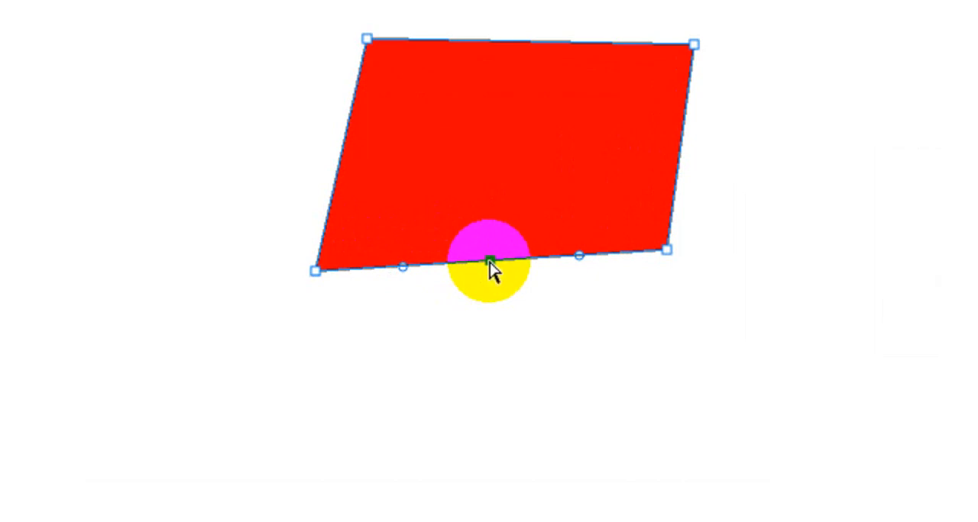
# - Try pulling the bottom edge's middle anchor up into an arch and converting it to a corner, and undo both changes
pyautogui.moveTo(489, 263); pyautogui.dragTo(497, 154)
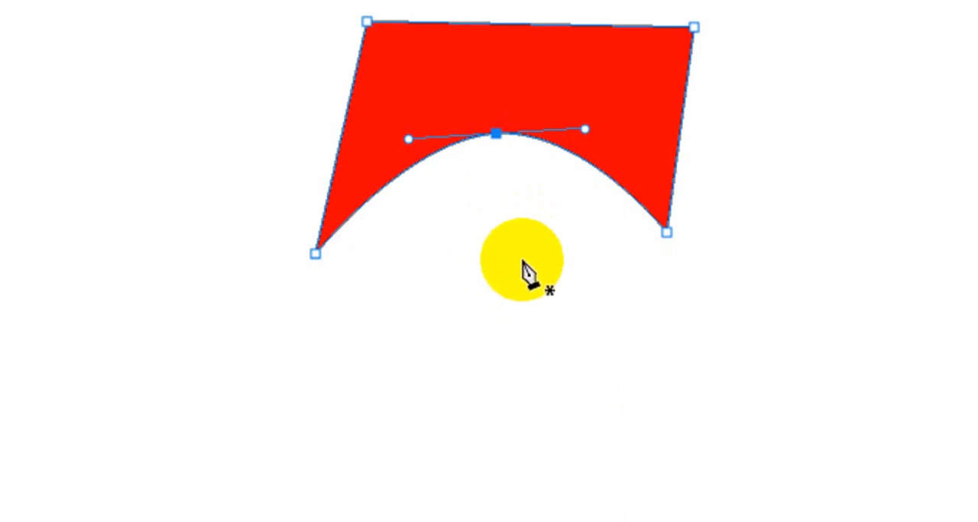
pyautogui.click(496, 134)
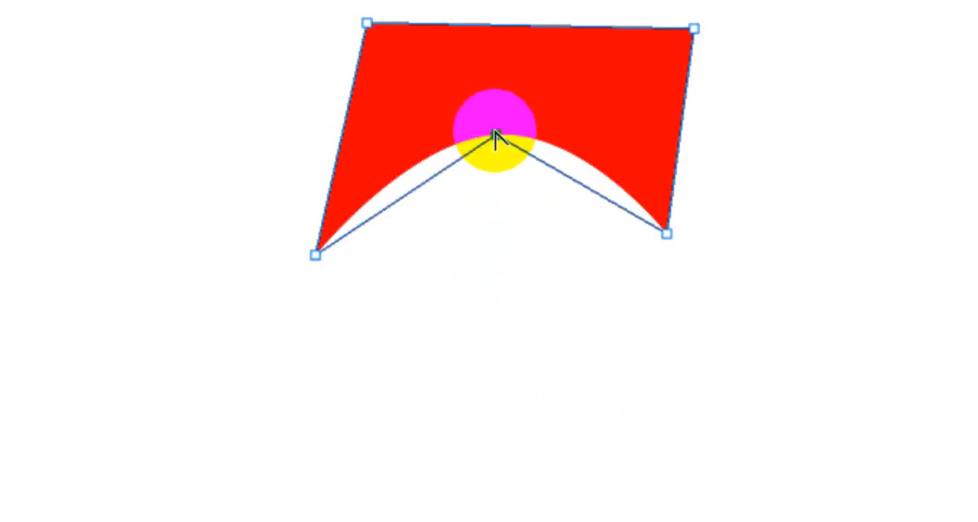
pyautogui.hotkey('ctrl', 'z')
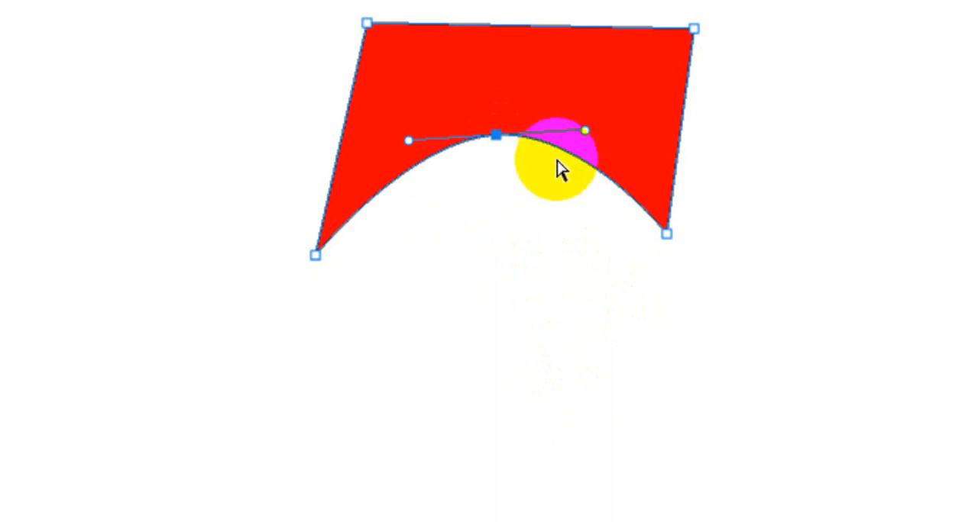
pyautogui.hotkey('ctrl', 'z')
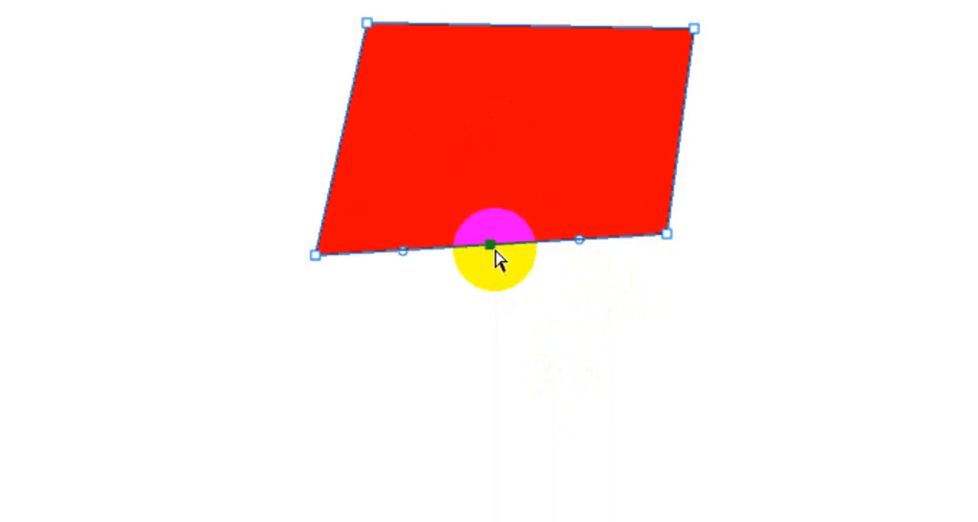
# - Move the bottom edge's middle anchor up and to the right inside the shape, and convert it to a corner with straight segments
pyautogui.moveTo(495, 250); pyautogui.dragTo(602, 137)
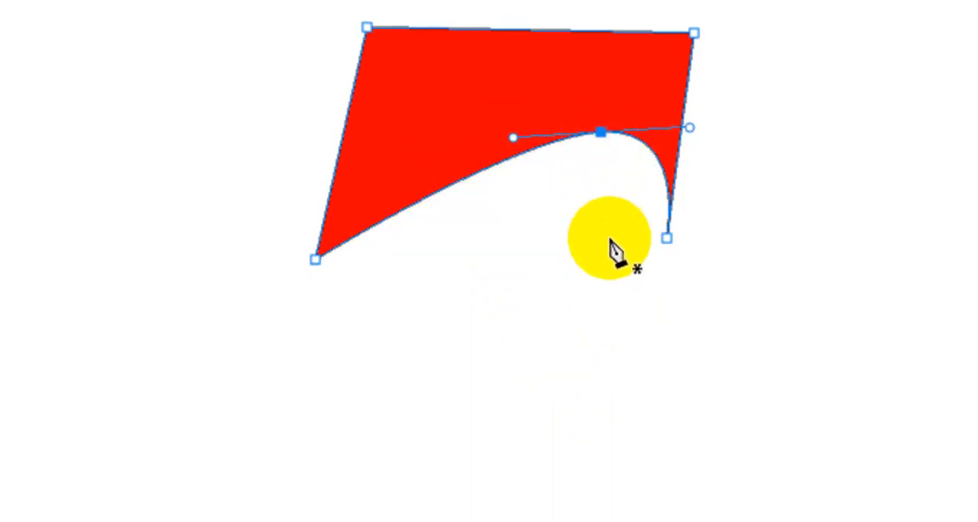
pyautogui.click(600, 136)
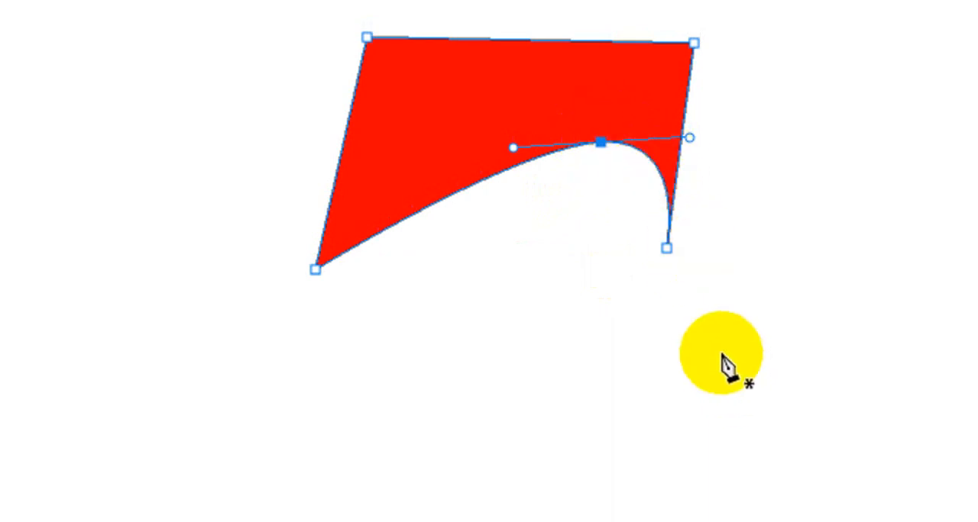
pyautogui.keyDown('alt'); pyautogui.click(601, 142); pyautogui.keyUp('alt')
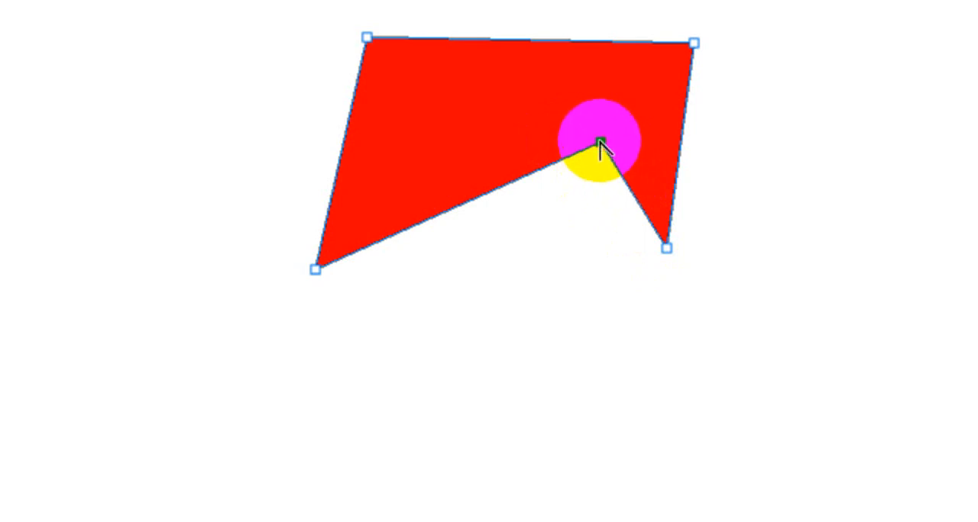
# - Try removing the inner notch anchor from the quadrilateral's bottom edge, and undo each removal
pyautogui.click(600, 142)
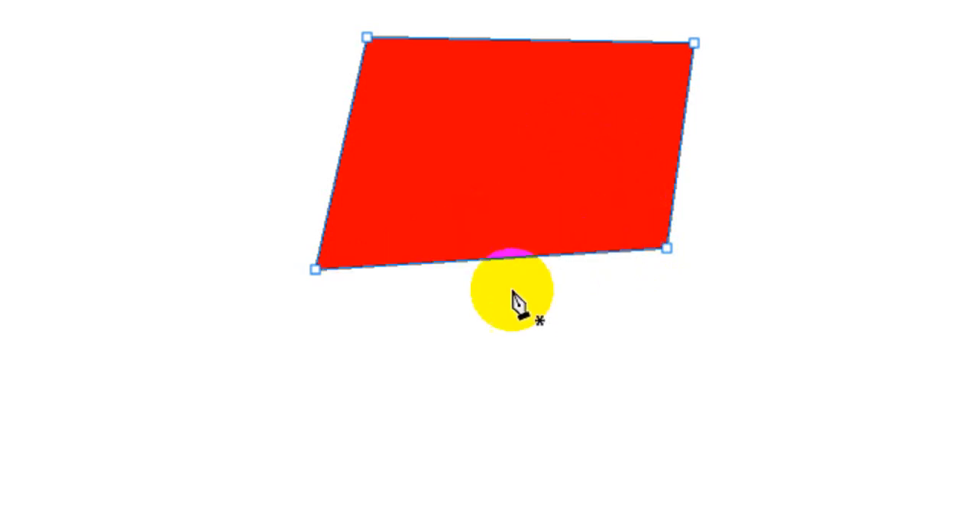
pyautogui.hotkey('ctrl', 'z')
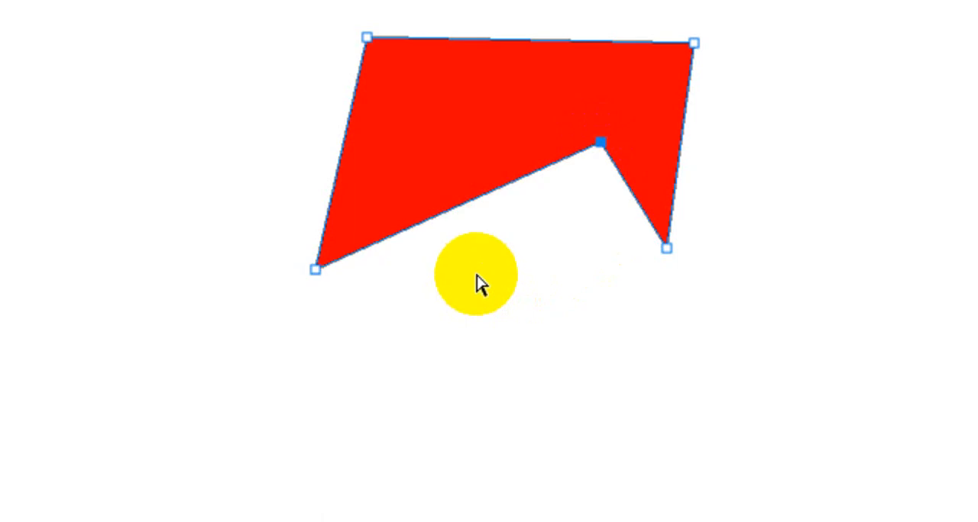
pyautogui.click(600, 142)
pyautogui.hotkey('ctrl', 'z')
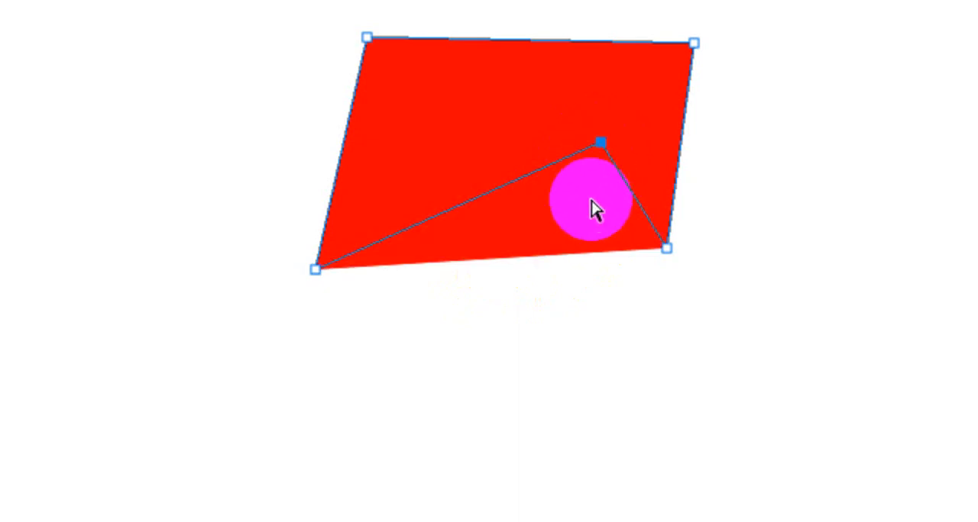
# - Move the inner notch anchor horizontally to the left so it sits midway between the shape's sides
pyautogui.moveTo(600, 143); pyautogui.dragTo(509, 142)
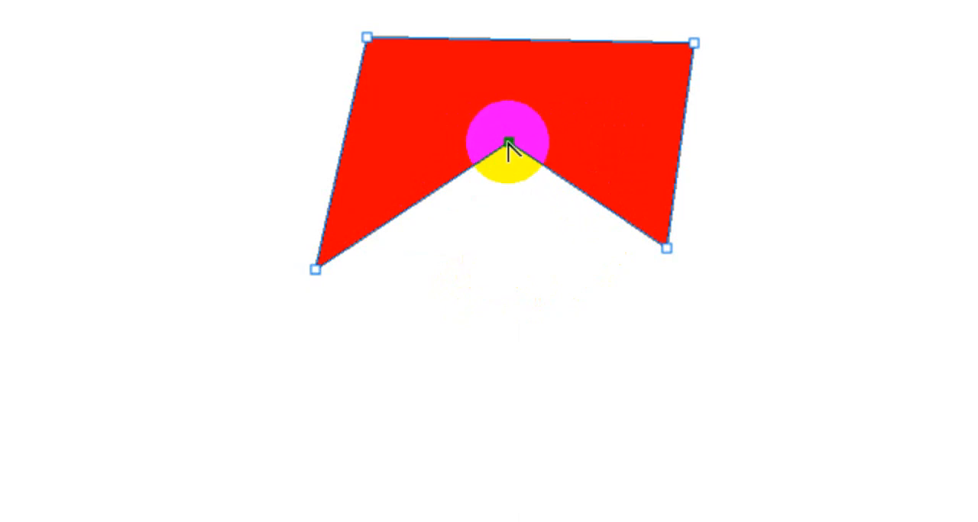
pyautogui.rightClick(508, 145)
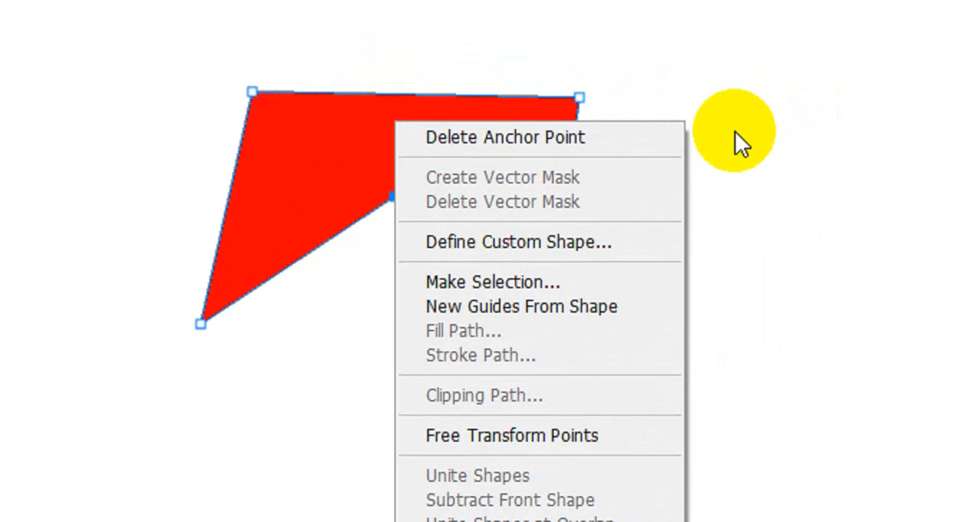
pyautogui.click(735, 131)
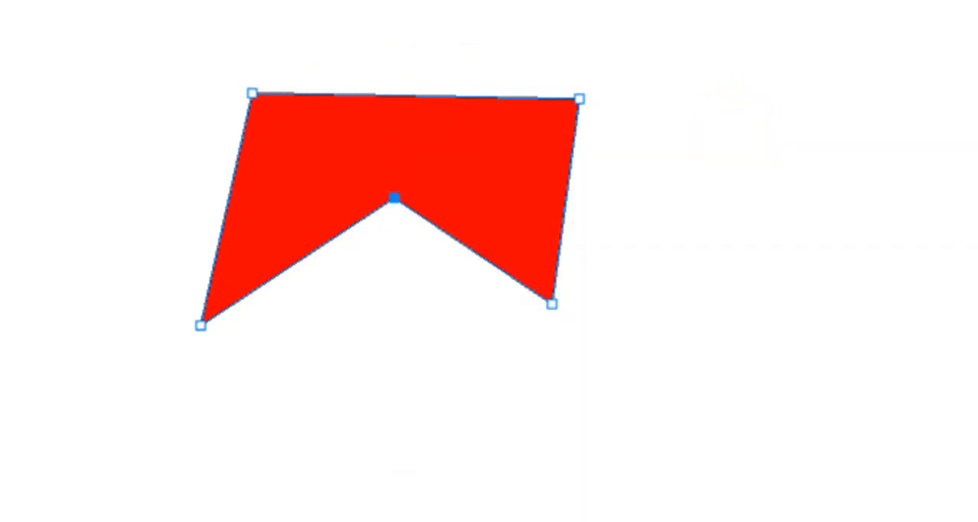
pyautogui.click(388, 167)
pyautogui.click(331, 159)
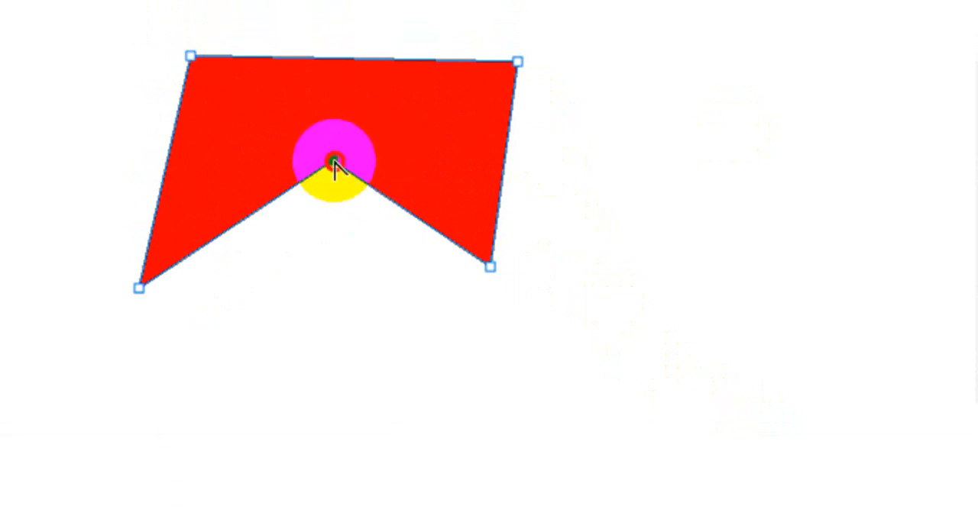
# - Try converting the notch anchor to a smooth arch and adjusting its left handle, and turn it back into a corner
pyautogui.moveTo(333, 163); pyautogui.dragTo(243, 158)
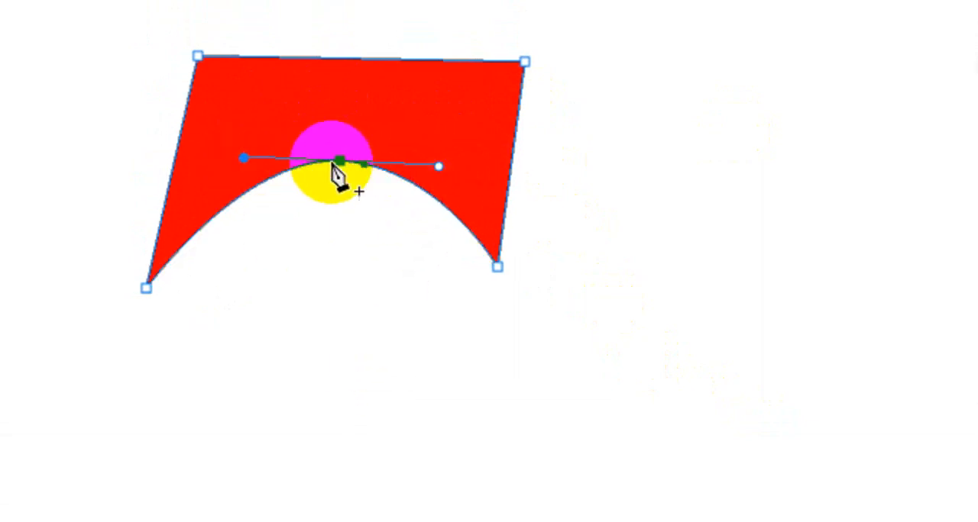
pyautogui.moveTo(252, 158); pyautogui.dragTo(264, 145)
pyautogui.hotkey('ctrl', 'z')
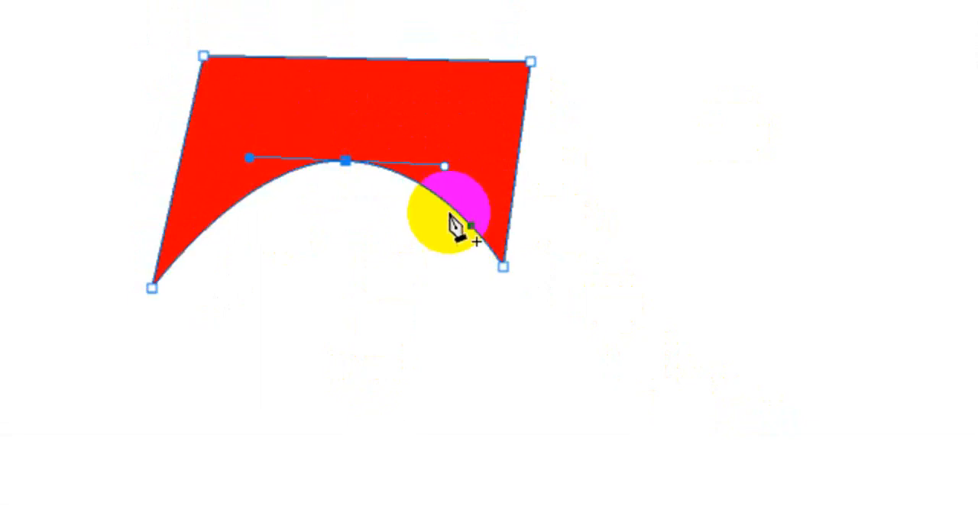
pyautogui.click(343, 160)
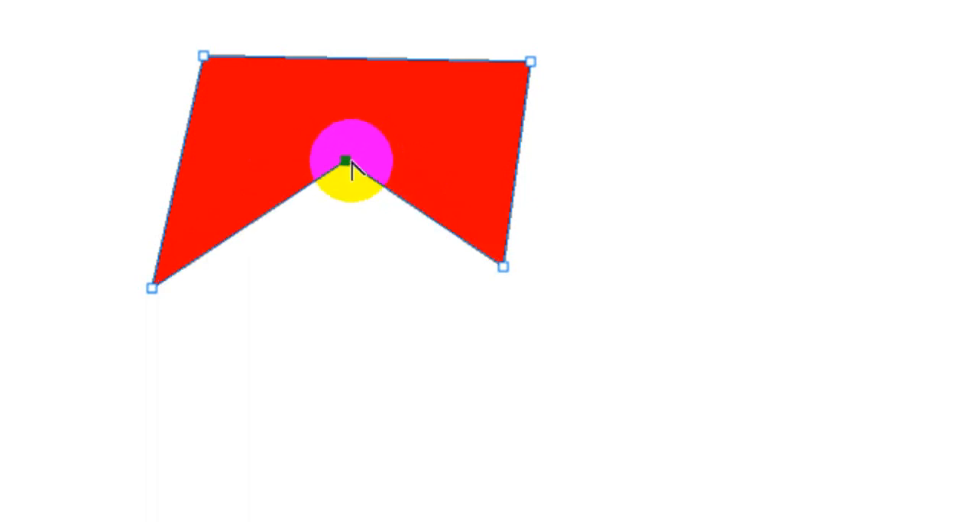
# - Convert the notch anchor to a smooth arch with horizontal handles, and undo the stray path started at the right handle
pyautogui.moveTo(346, 161); pyautogui.dragTo(251, 162)
pyautogui.click(460, 162)
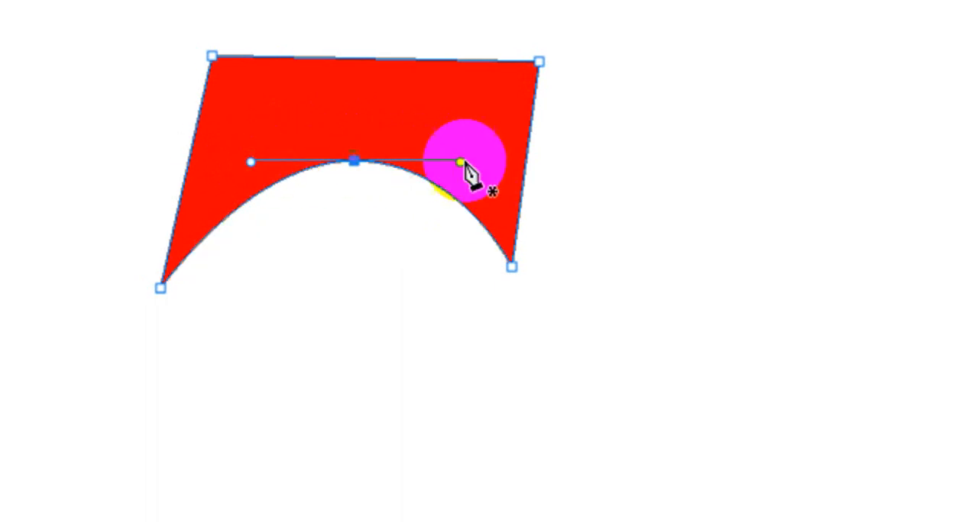
pyautogui.moveTo(461, 162); pyautogui.dragTo(459, 179)
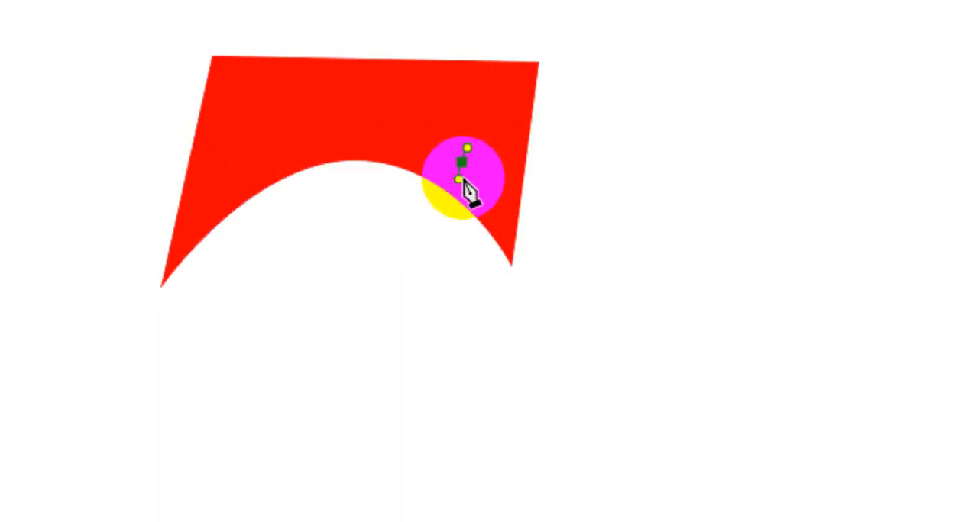
pyautogui.hotkey('ctrl', 'z')
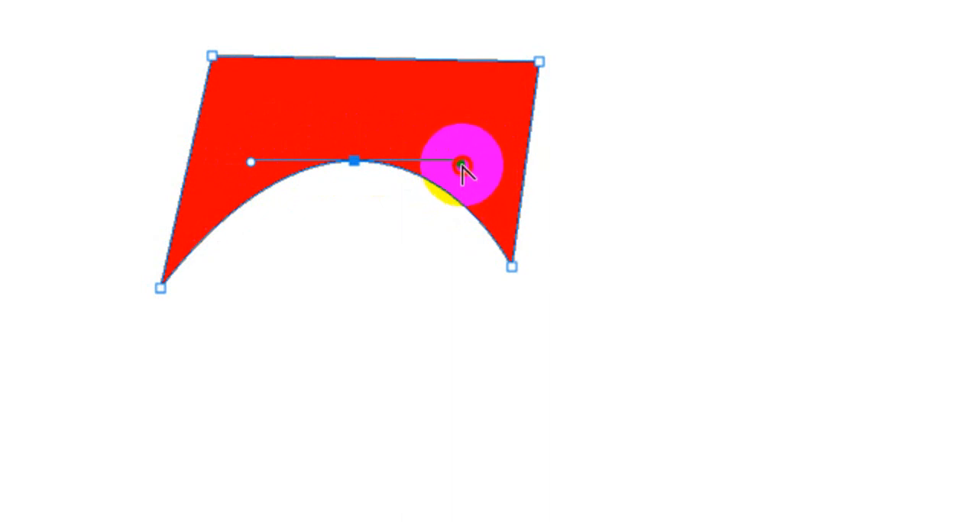
# - Swing the notch anchor's right handle down below the anchor, independently of the left one, to bend only the right segment
pyautogui.moveTo(462, 163); pyautogui.dragTo(492, 199)
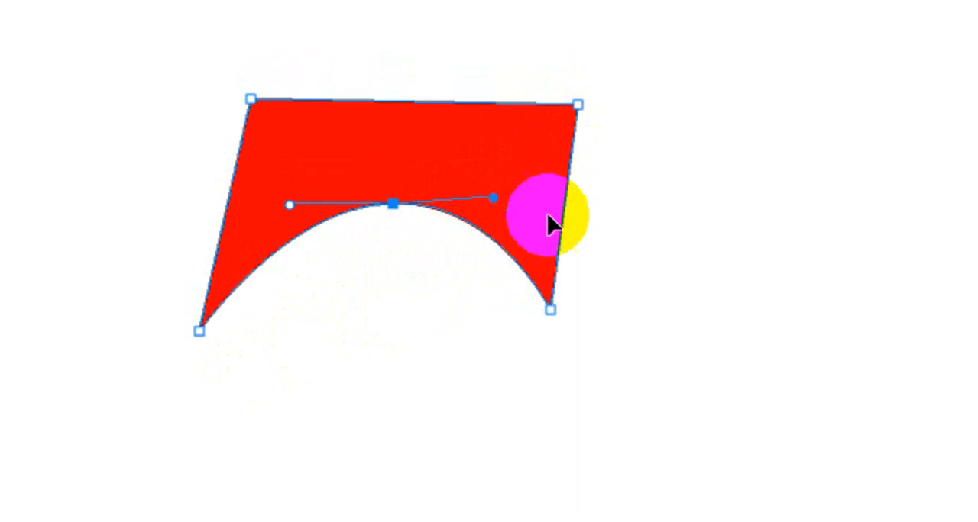
pyautogui.press('p')
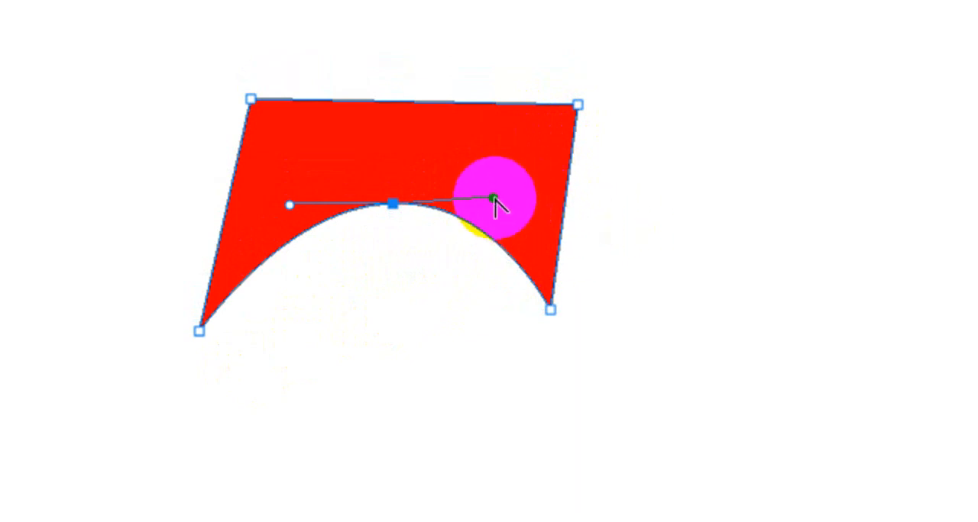
pyautogui.moveTo(494, 199); pyautogui.dragTo(415, 364)
pyautogui.moveTo(415, 271); pyautogui.dragTo(426, 172)
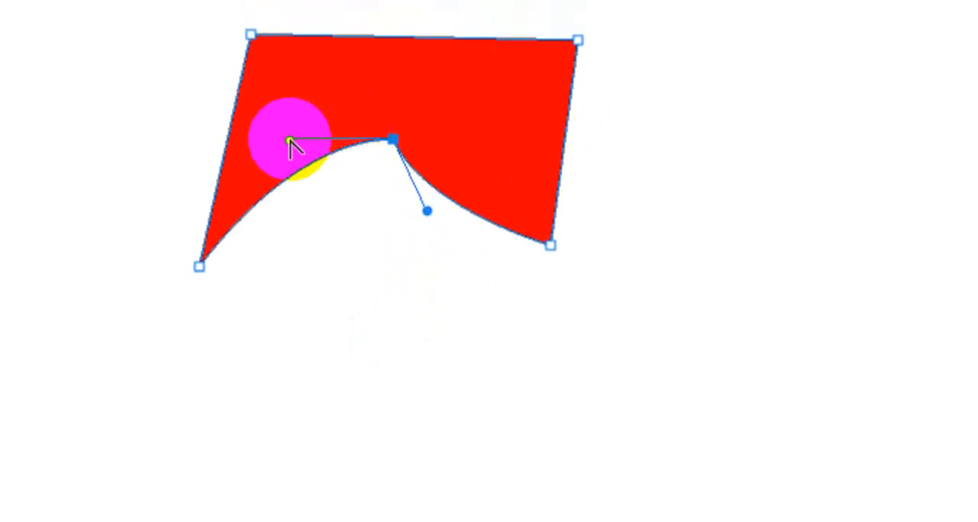
# - Pull the notch anchor's left handle far below the shape, and reposition it up and to the left of the anchor
pyautogui.moveTo(290, 140); pyautogui.dragTo(266, 466)
pyautogui.moveTo(268, 403); pyautogui.dragTo(267, 402)
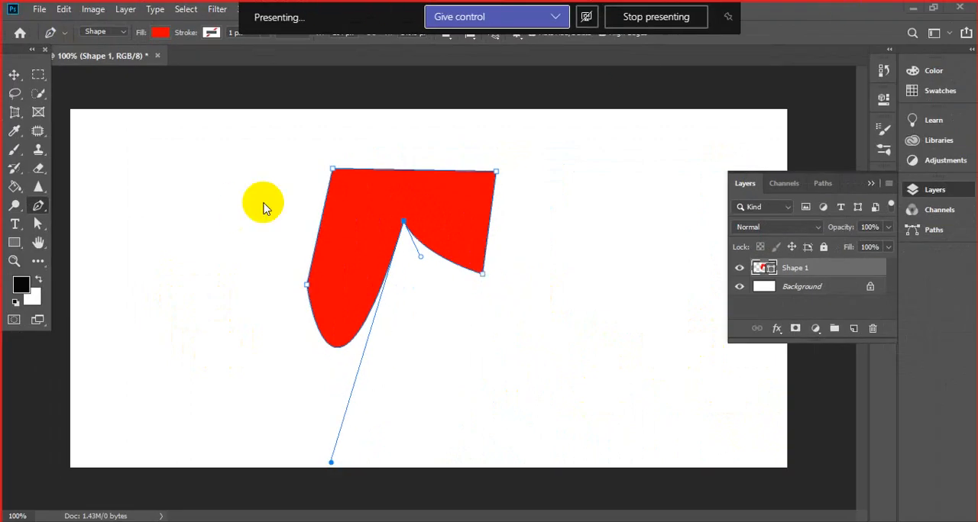
pyautogui.click(331, 462)
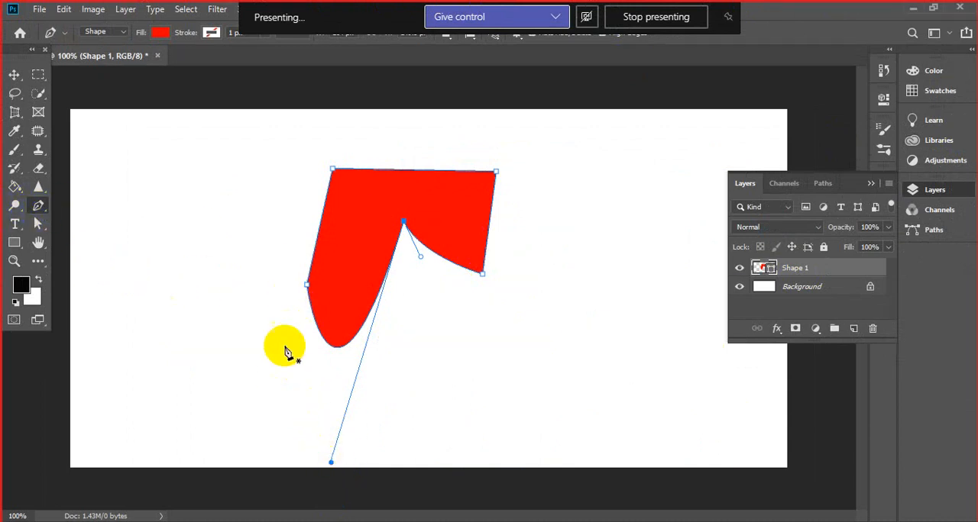
pyautogui.moveTo(333, 463); pyautogui.dragTo(364, 187)
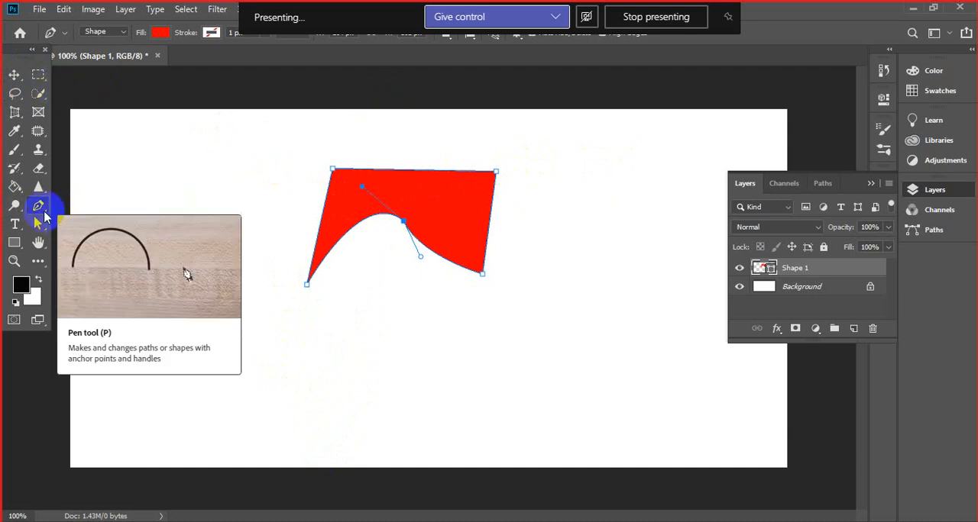
# - Close the Untitled-1 document without saving and open the recent image class 2.jpg
pyautogui.click(871, 185)
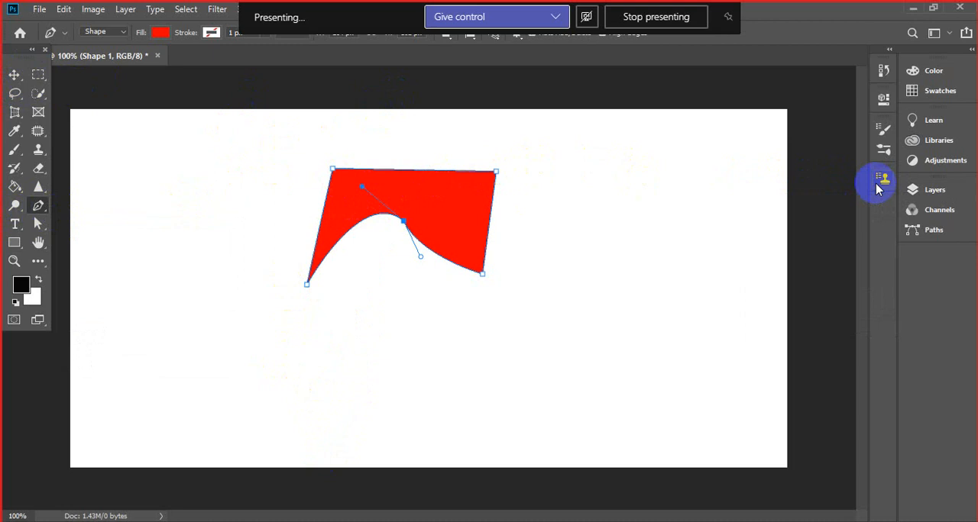
pyautogui.click(157, 56)
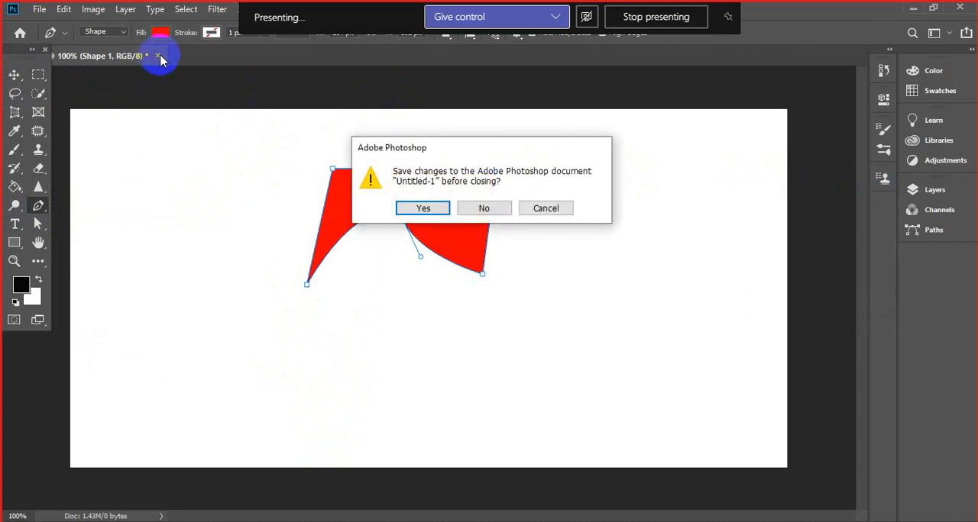
pyautogui.click(478, 210)
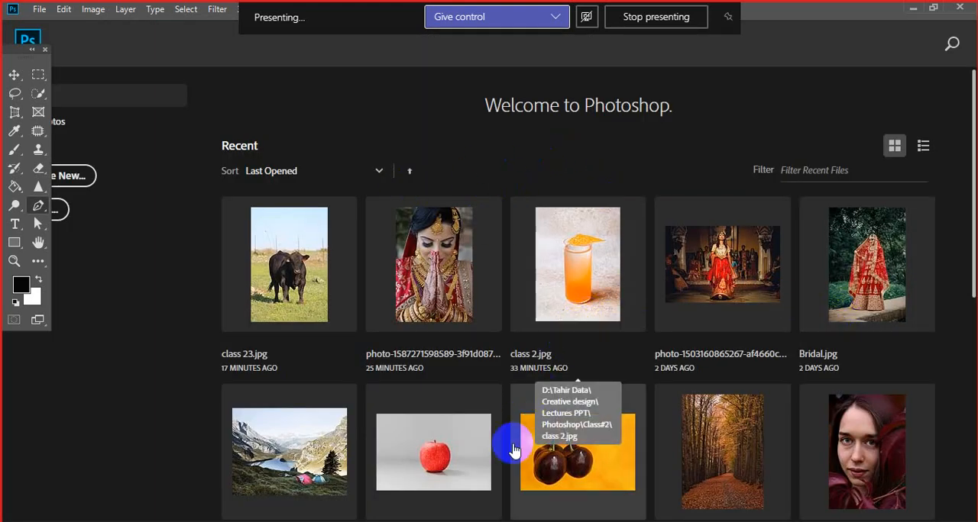
pyautogui.click(578, 256)
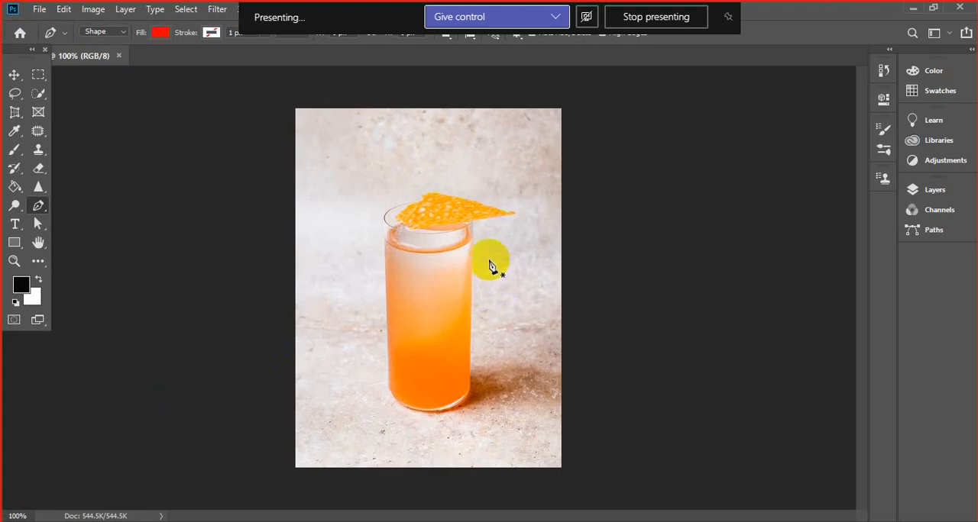
pyautogui.click(36, 94)
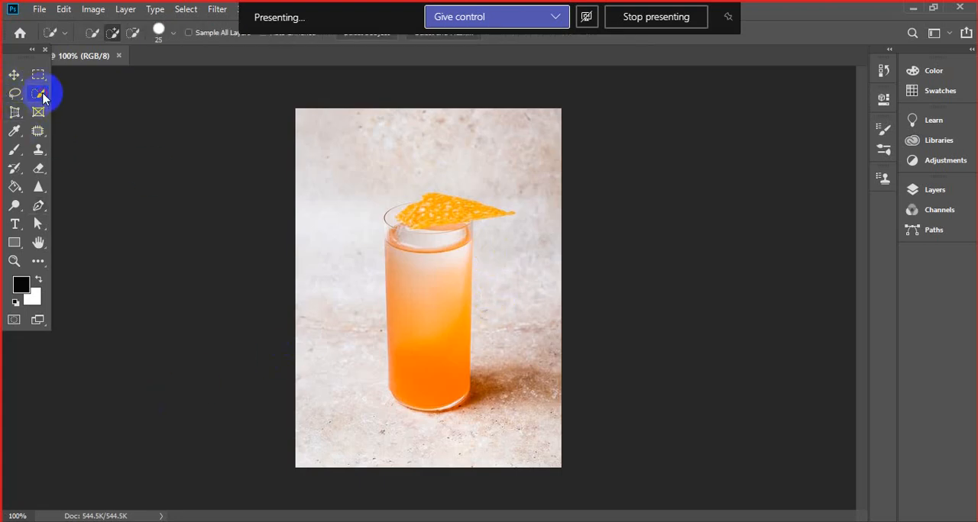
pyautogui.rightClick(37, 93)
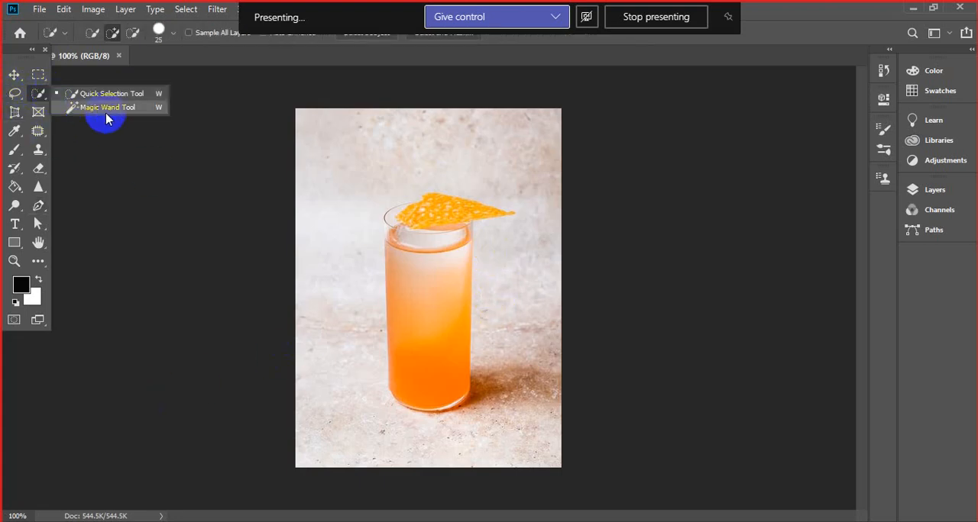
pyautogui.rightClick(14, 93)
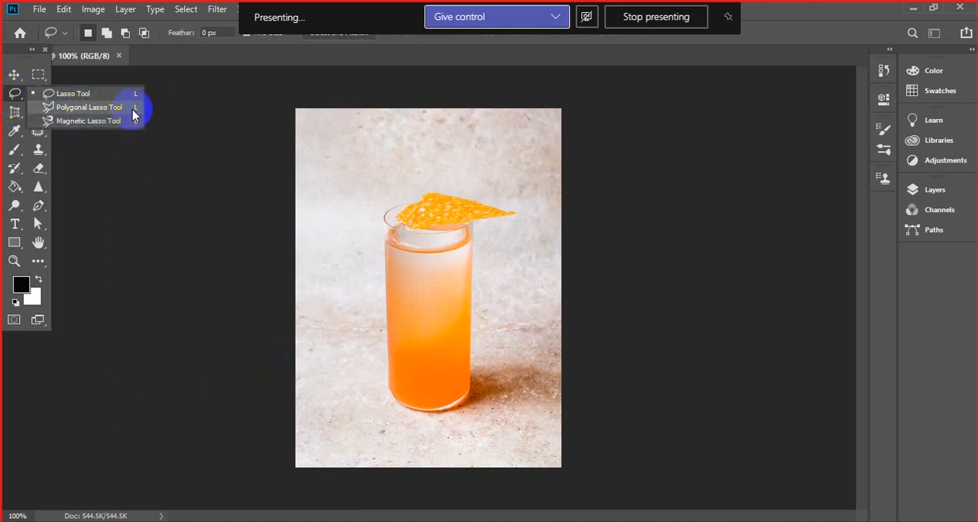
pyautogui.click(39, 208)
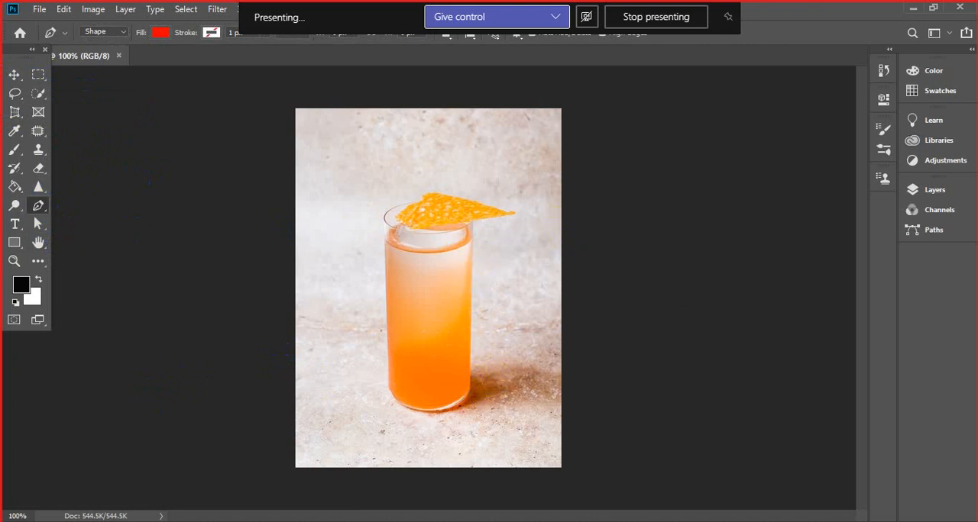
# - Place the Pen shape's first anchor on the glass's right edge just above its rounded base
pyautogui.click(920, 189)
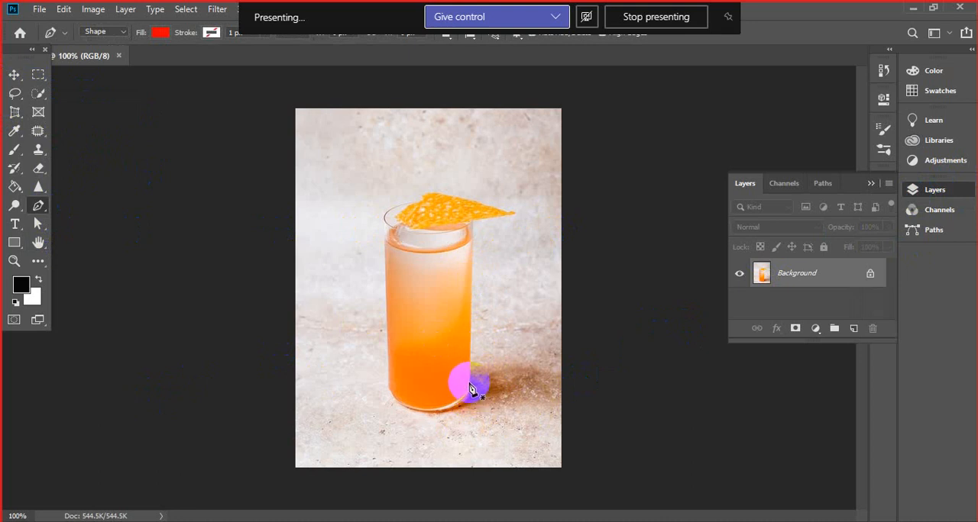
pyautogui.hotkey('ctrl', '+')
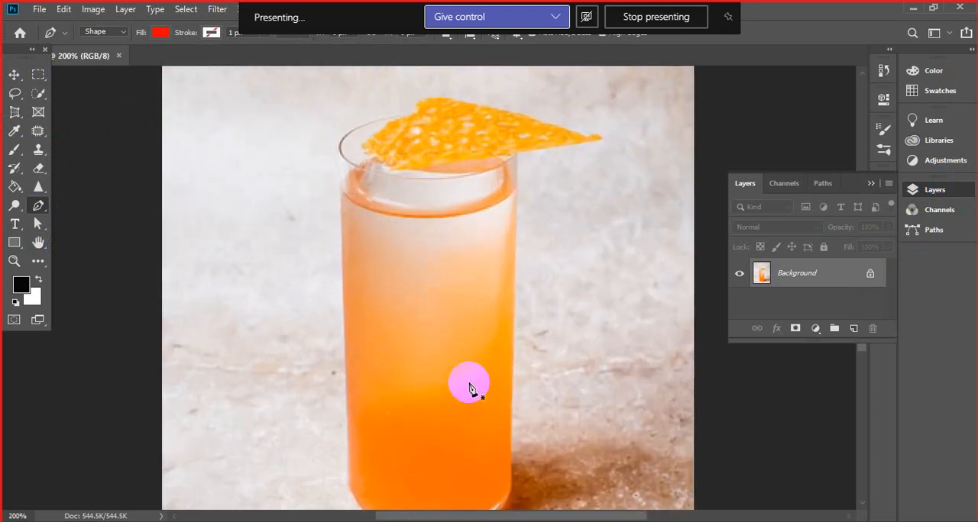
pyautogui.click(872, 184)
pyautogui.moveTo(864, 283); pyautogui.dragTo(857, 315)
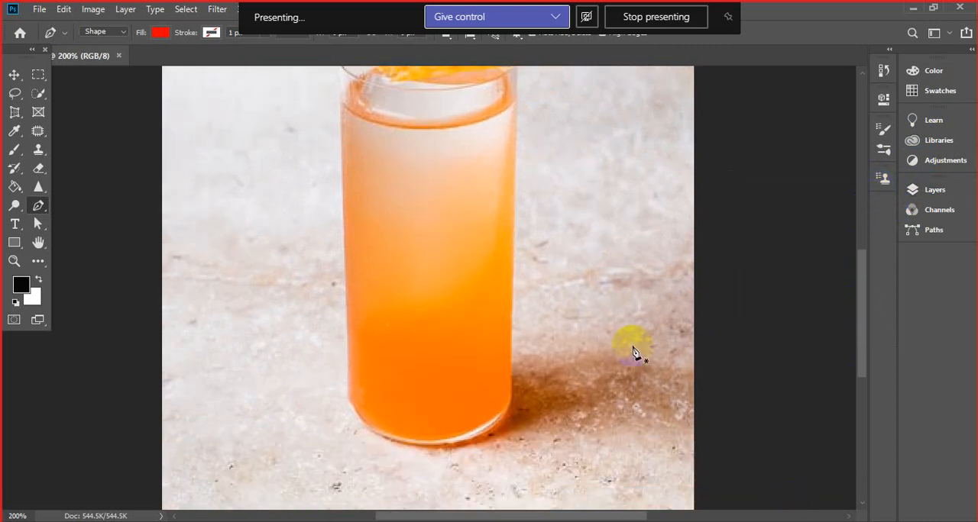
pyautogui.click(511, 401)
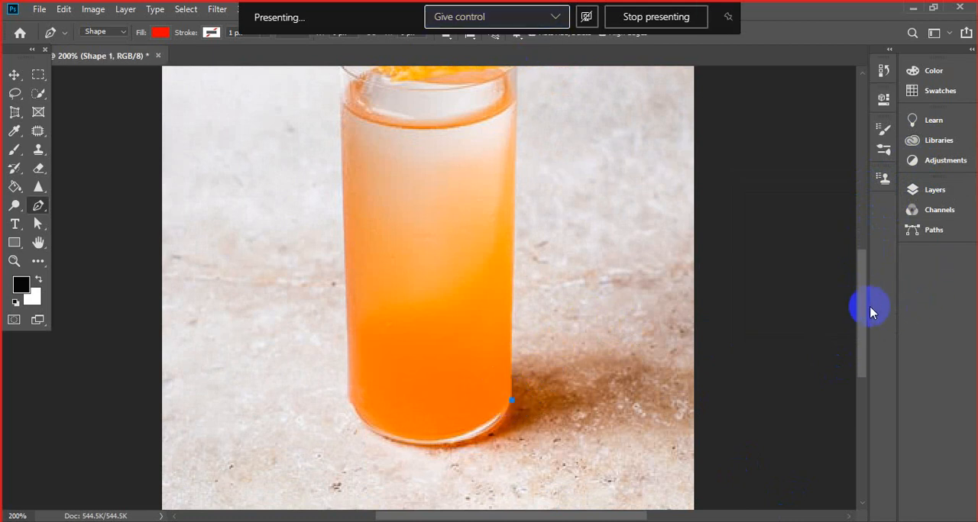
# - Try extending the shape up the glass's right edge and out to the orange garnish's tip, and undo both anchors
pyautogui.moveTo(870, 309); pyautogui.dragTo(864, 286)
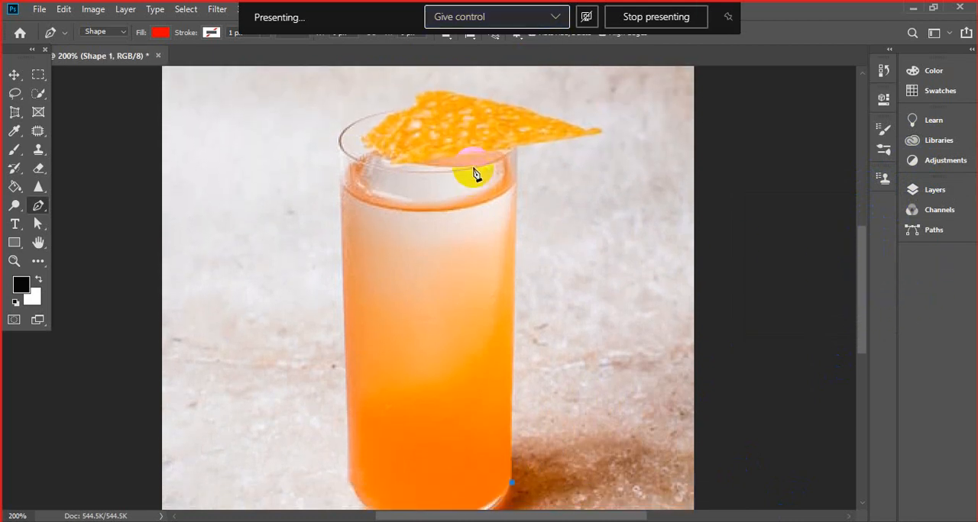
pyautogui.click(517, 146)
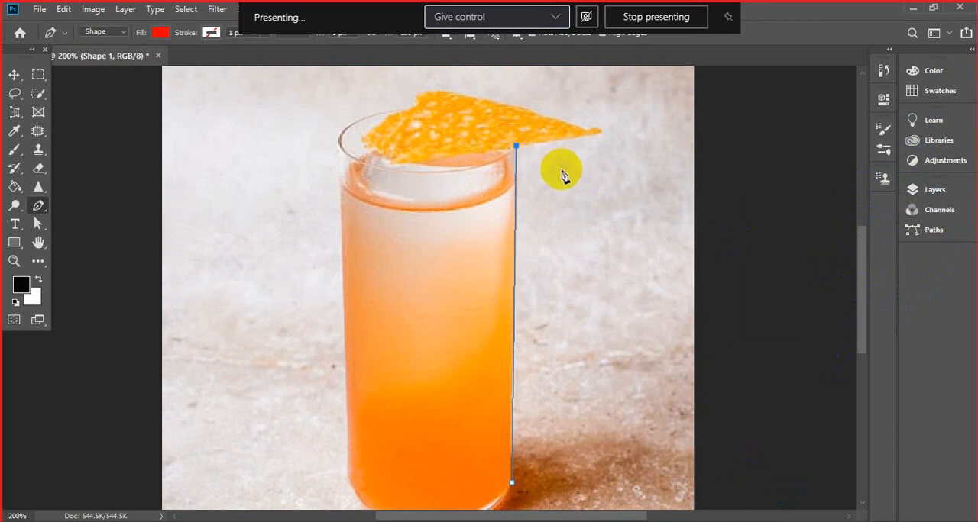
pyautogui.click(602, 134)
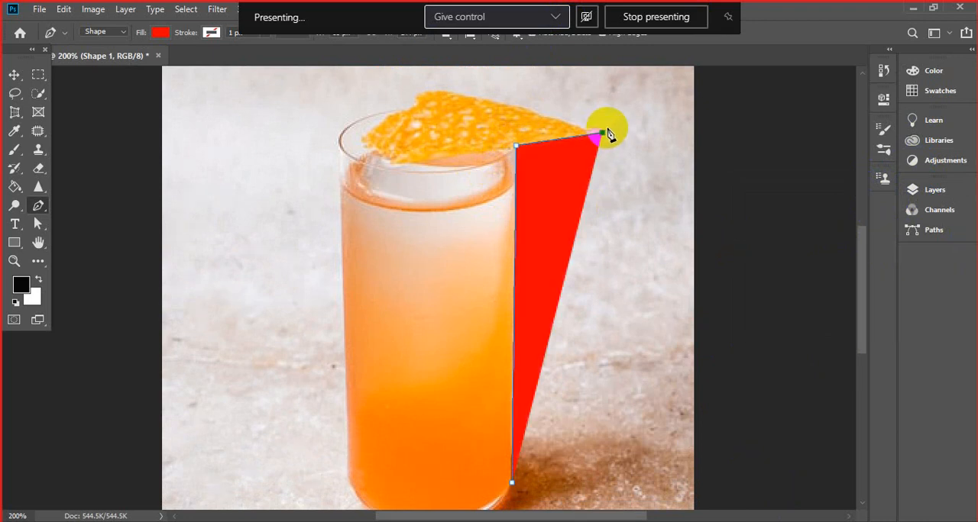
pyautogui.hotkey('ctrl', 'z')
pyautogui.hotkey('ctrl', 'z')
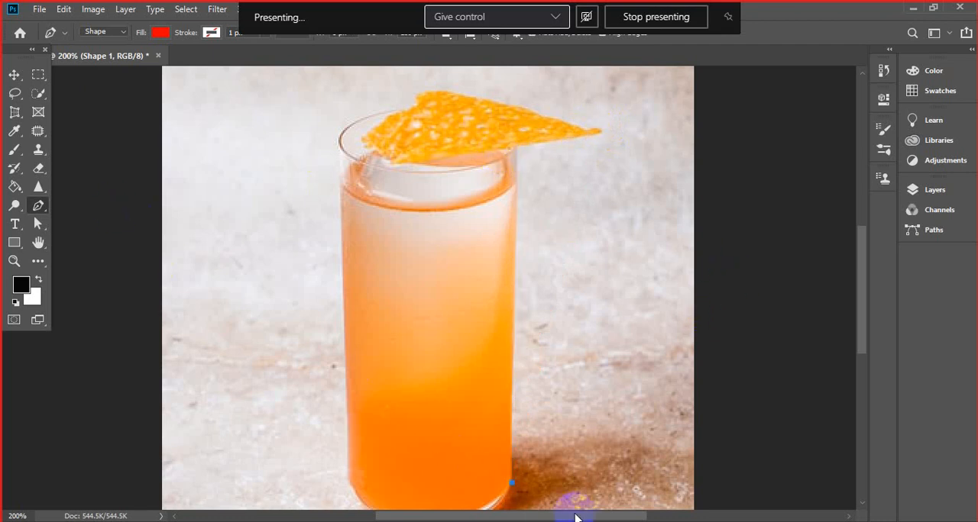
# - Undo the shape's first anchor and switch the Pen tool's mode from Shape to Path
pyautogui.hotkey('ctrl', 'z')
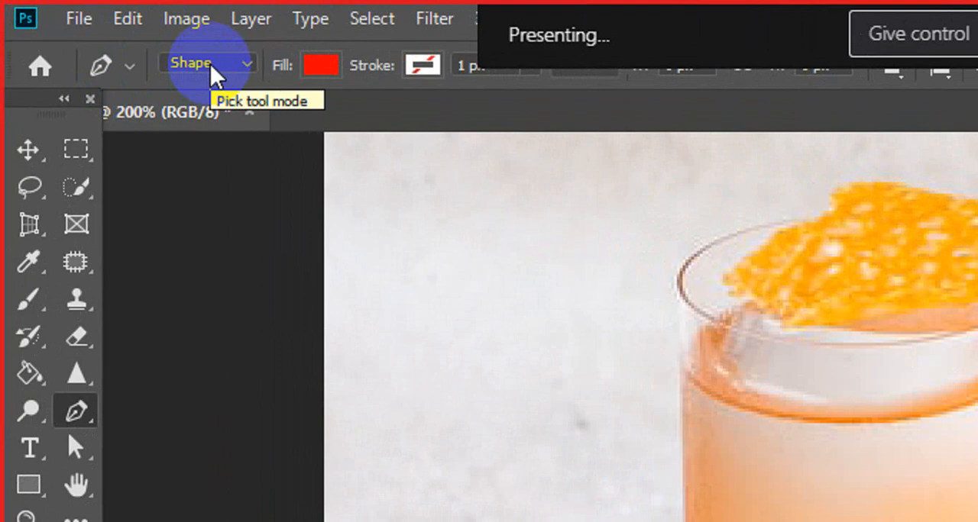
pyautogui.click(211, 74)
pyautogui.click(212, 114)
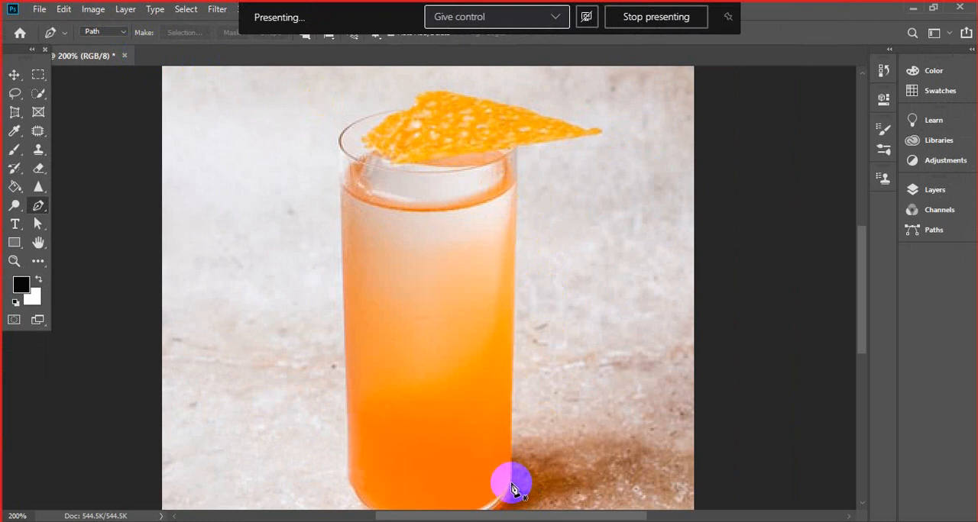
# - Trace a closed straight-segment path around the glass and orange garnish, placing one anchor at the lowest point of the rounded base
pyautogui.click(510, 483)
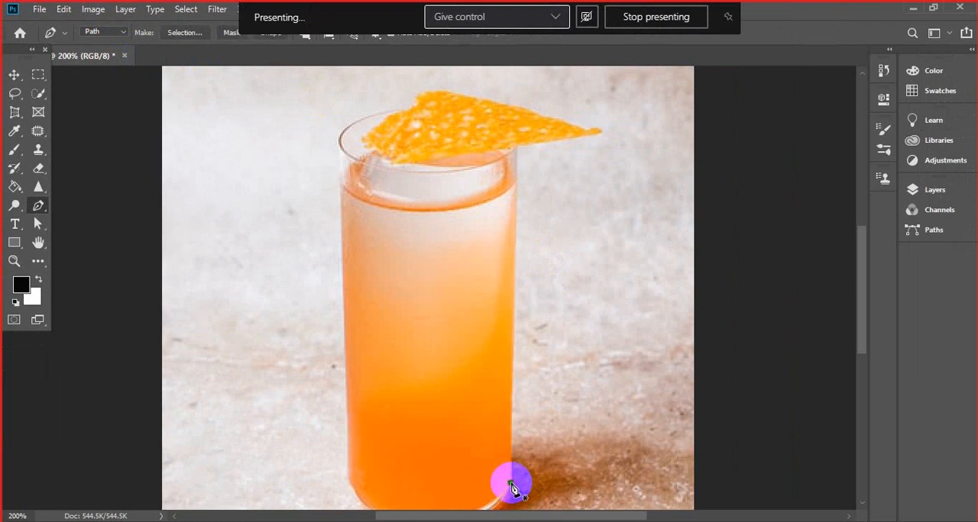
pyautogui.click(517, 148)
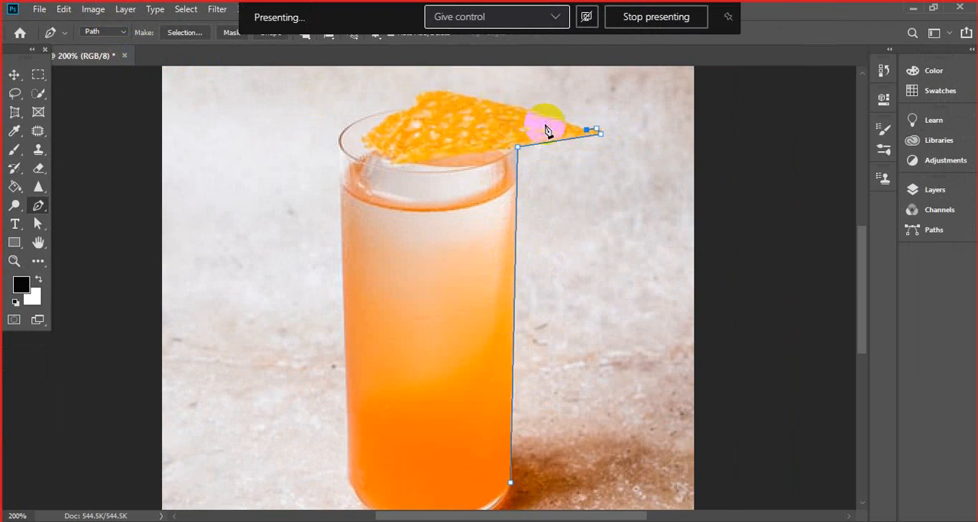
pyautogui.click(426, 93)
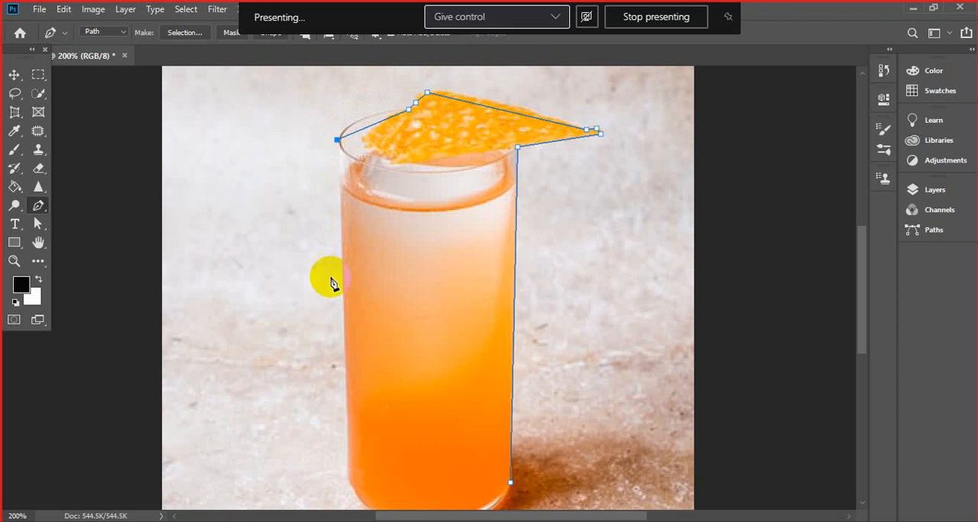
pyautogui.click(347, 482)
pyautogui.moveTo(867, 311); pyautogui.dragTo(858, 338)
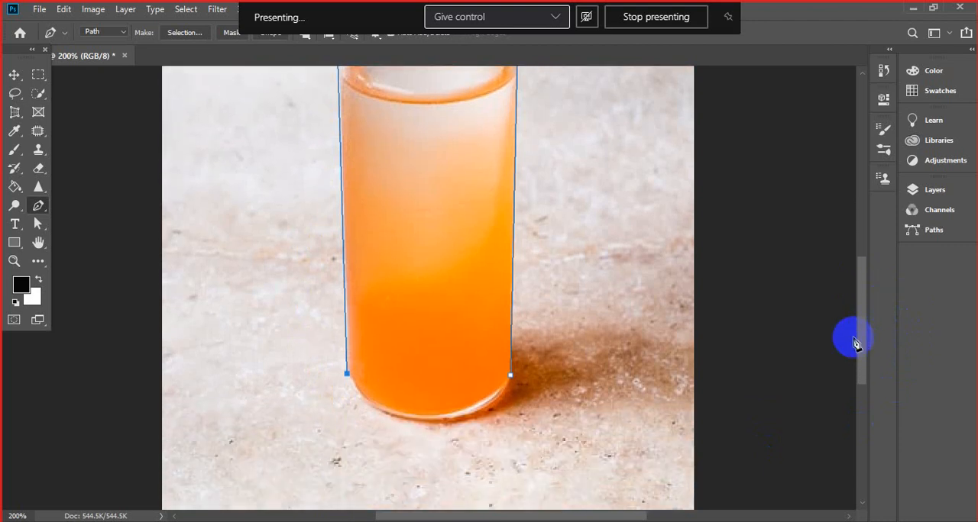
pyautogui.click(429, 420)
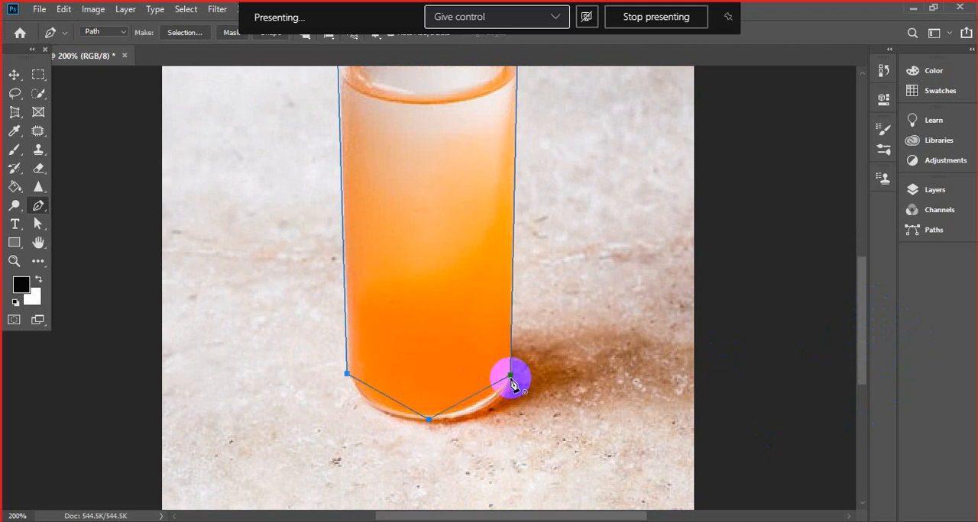
pyautogui.click(510, 376)
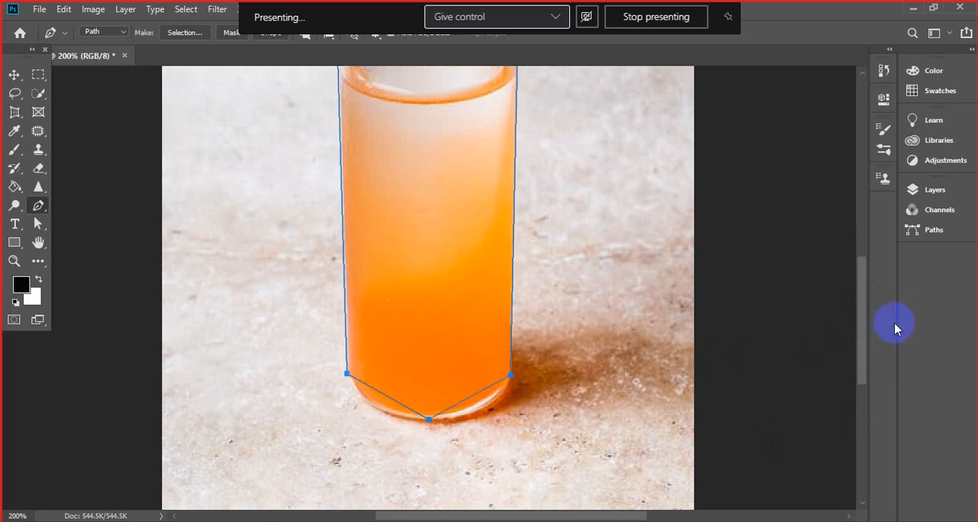
# - Pull handles from the path's lower-right anchor and adjust the lower handle so the segment follows the right half of the rounded base
pyautogui.moveTo(861, 349)
pyautogui.mouseDown()
pyautogui.moveTo(858, 299)
pyautogui.moveTo(863, 349)
pyautogui.mouseUp()
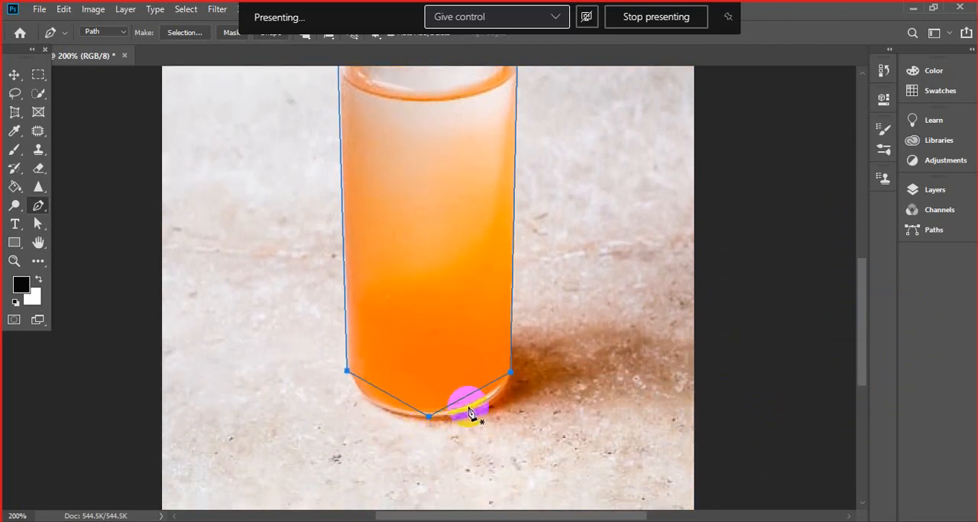
pyautogui.click(510, 374)
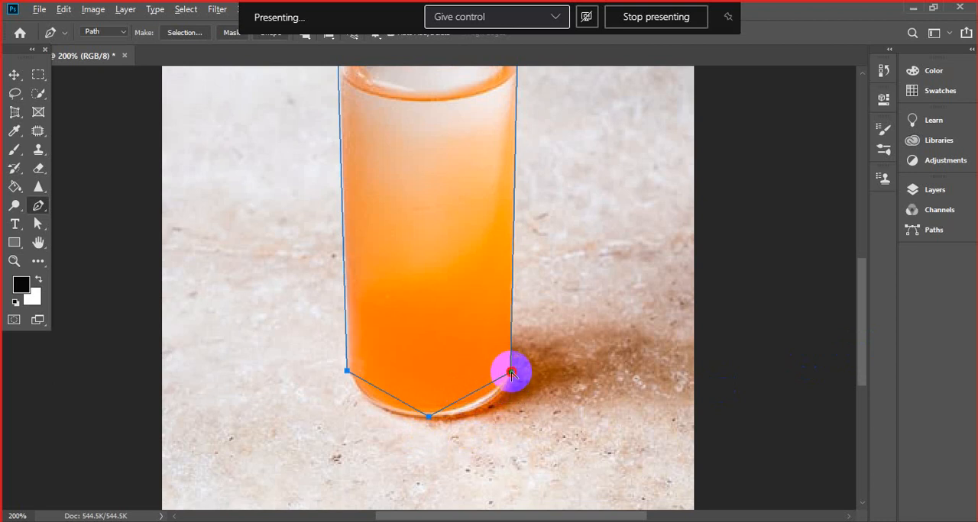
pyautogui.moveTo(510, 373); pyautogui.dragTo(513, 332)
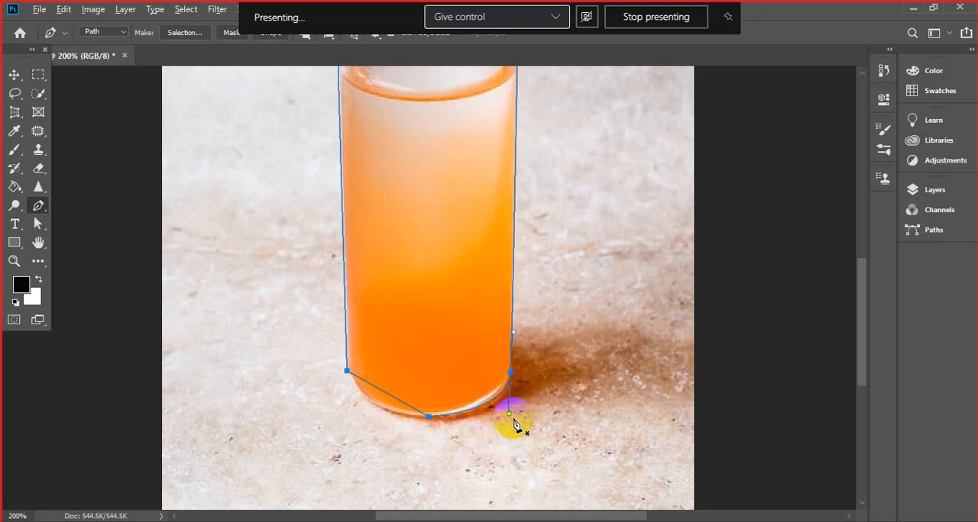
pyautogui.moveTo(509, 416)
pyautogui.mouseDown()
pyautogui.moveTo(499, 417)
pyautogui.moveTo(505, 428)
pyautogui.mouseUp()
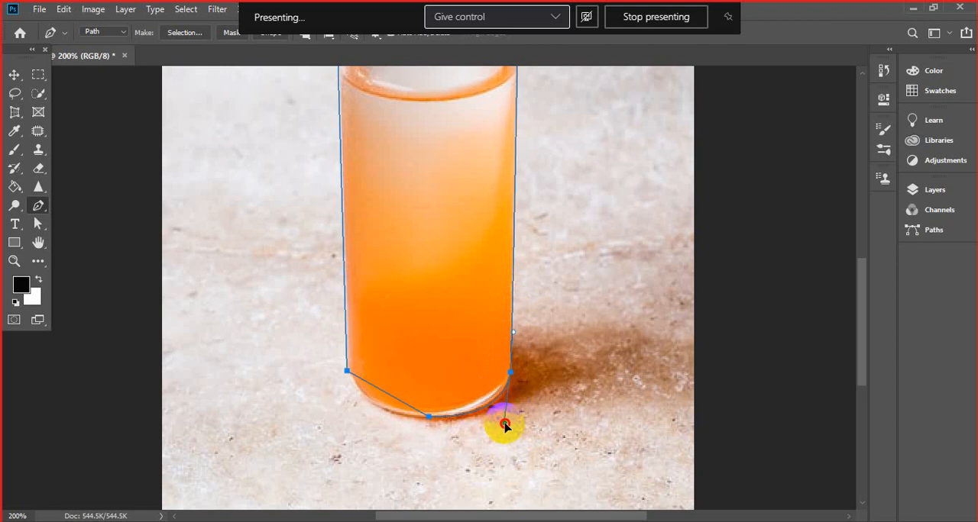
pyautogui.moveTo(504, 426); pyautogui.dragTo(543, 408)
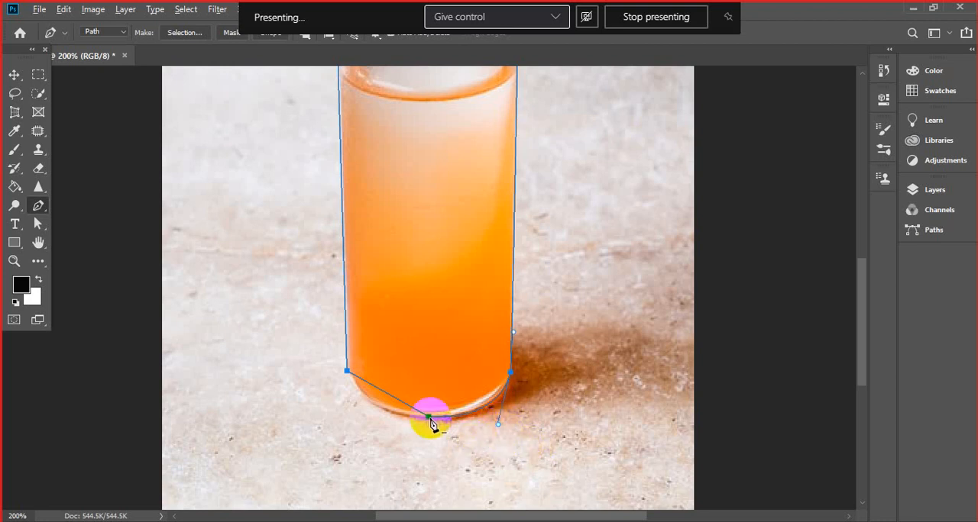
# - Pull handles from the base's lowest anchor, level its left handle to fit the base's left curve, and undo the accidental path shift
pyautogui.moveTo(430, 418); pyautogui.dragTo(448, 413)
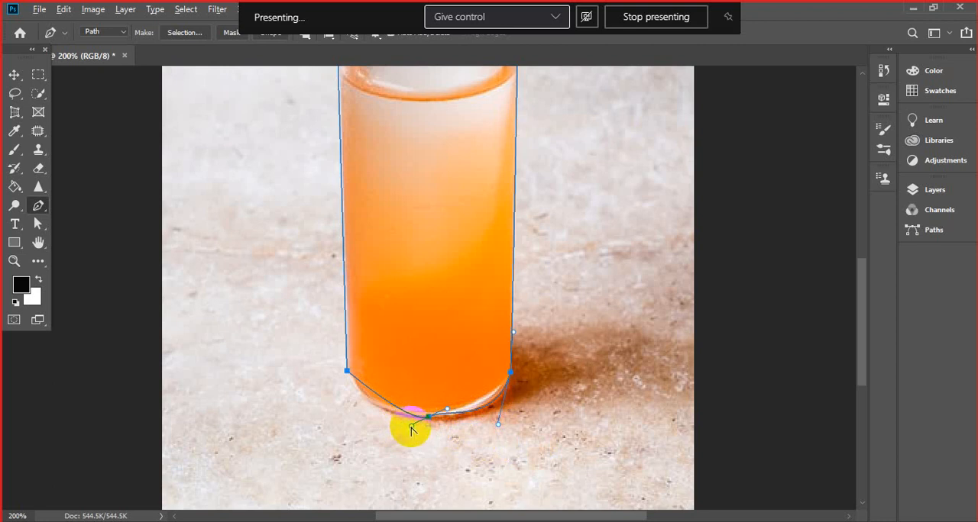
pyautogui.moveTo(411, 429); pyautogui.dragTo(361, 420)
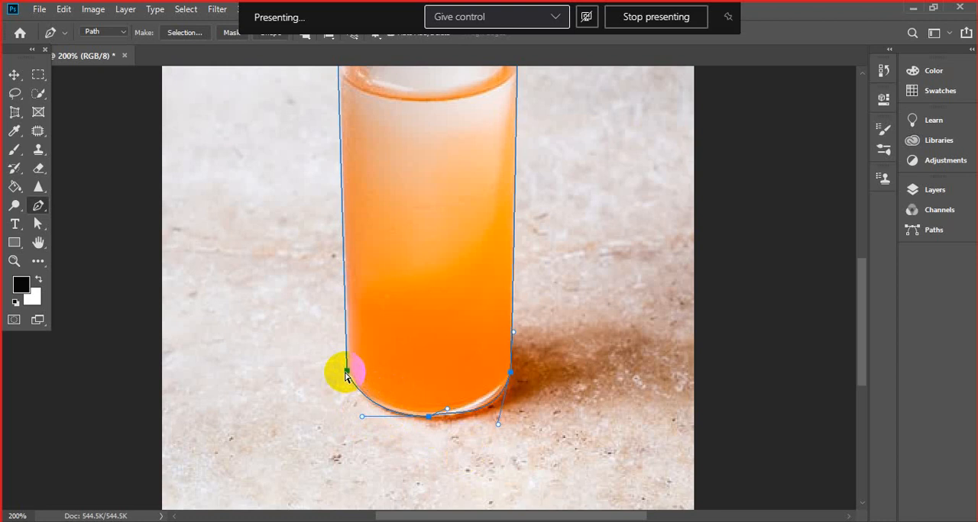
pyautogui.moveTo(344, 374); pyautogui.dragTo(345, 378)
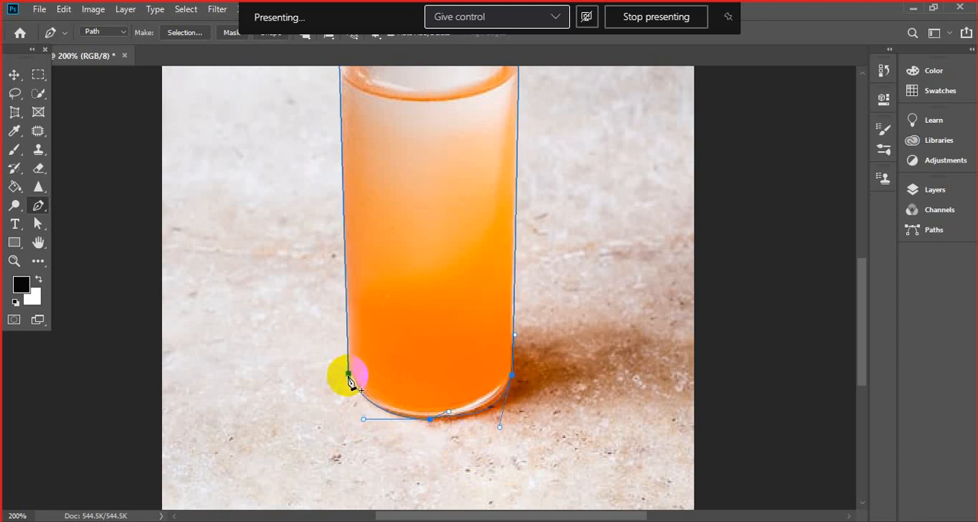
pyautogui.hotkey('ctrl', 'z')
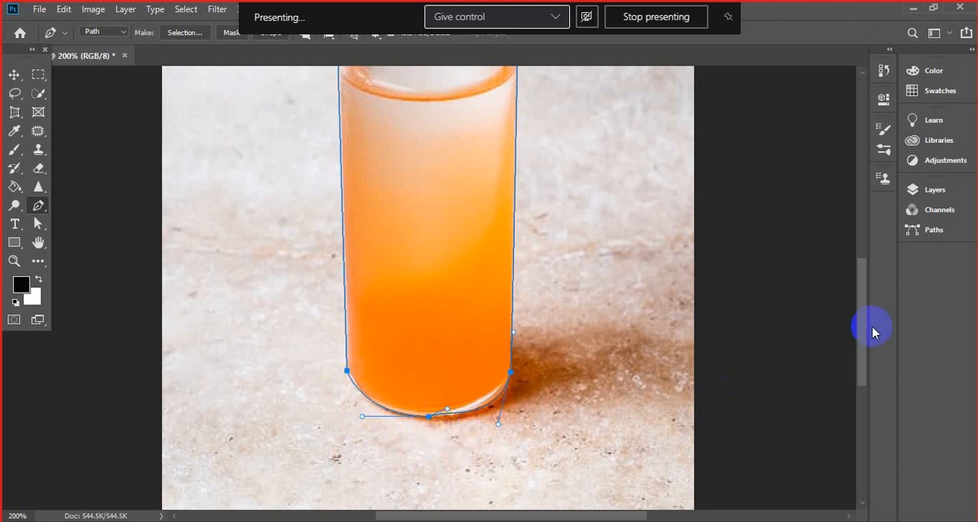
pyautogui.moveTo(862, 338); pyautogui.dragTo(865, 290)
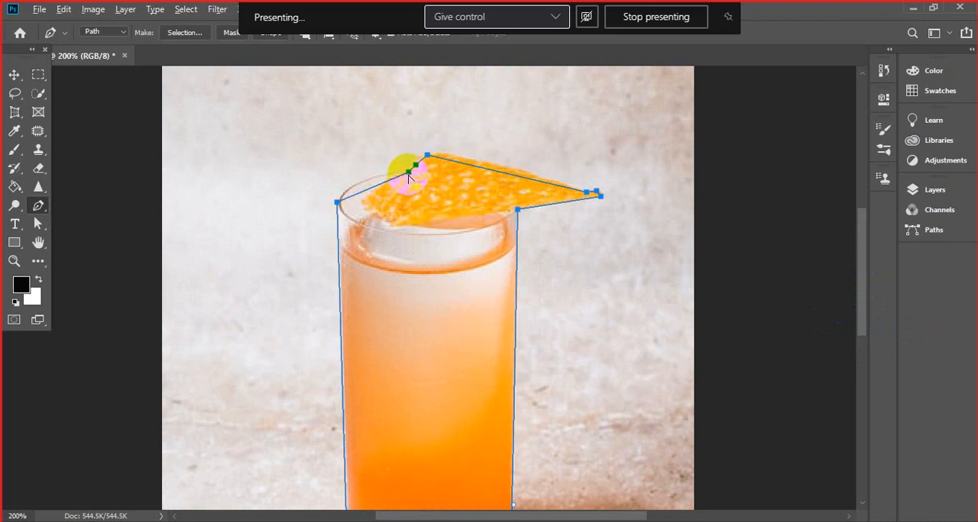
pyautogui.click(341, 209)
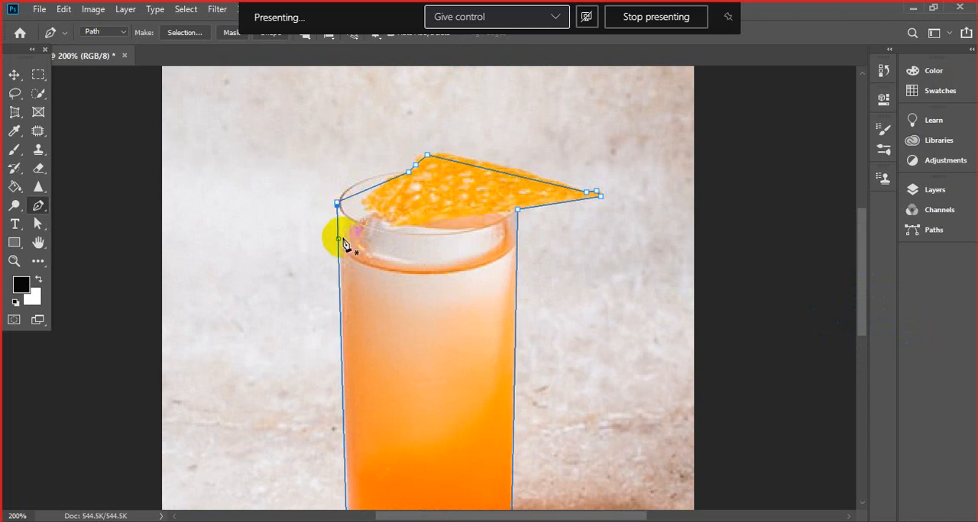
pyautogui.click(337, 194)
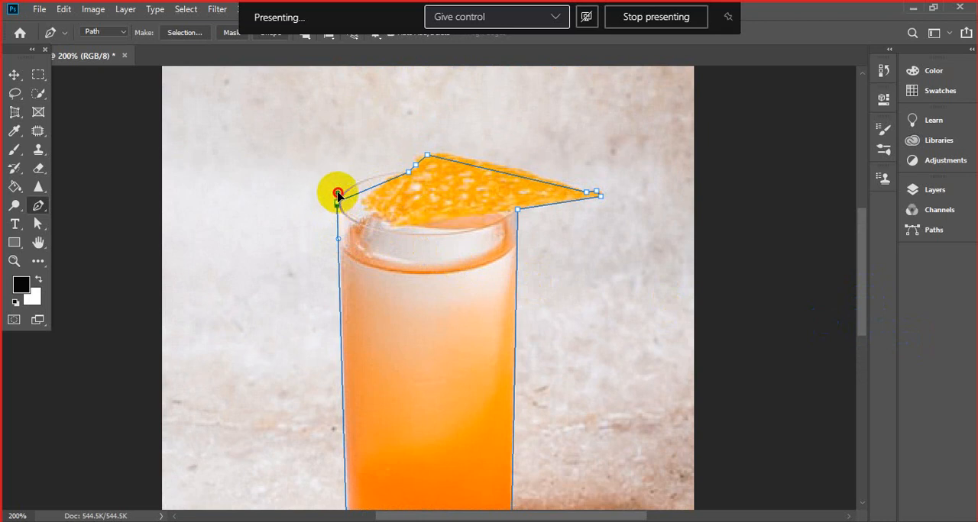
pyautogui.click(340, 153)
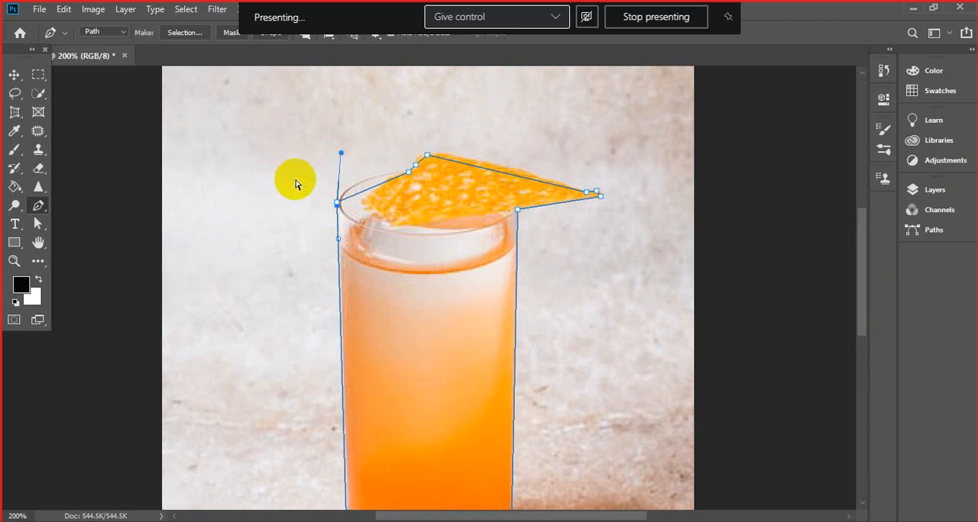
pyautogui.keyDown('ctrl'); pyautogui.click(430, 210); pyautogui.keyUp('ctrl')
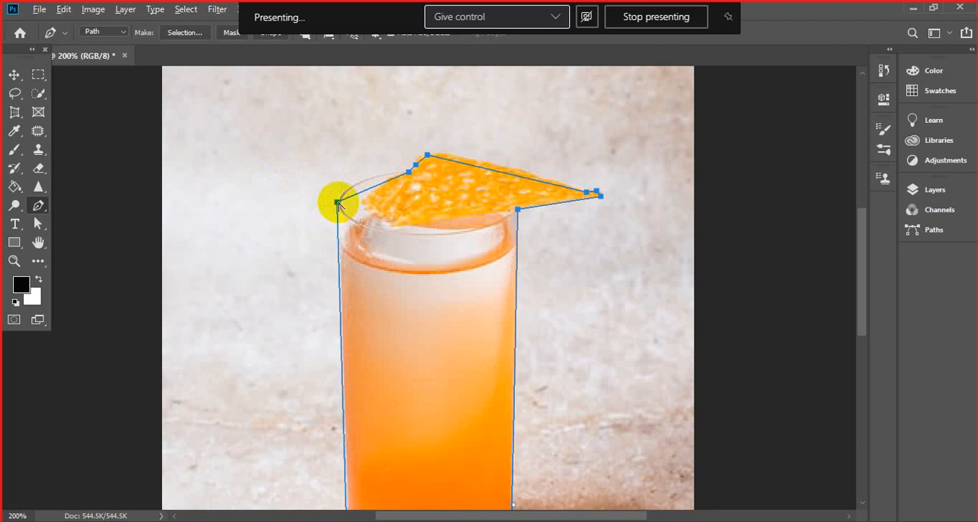
# - Pull out and adjust handles at the rim's left anchor and garnish's peak anchor to follow the rim's arc and the garnish's upper edge
pyautogui.moveTo(338, 204); pyautogui.dragTo(340, 161)
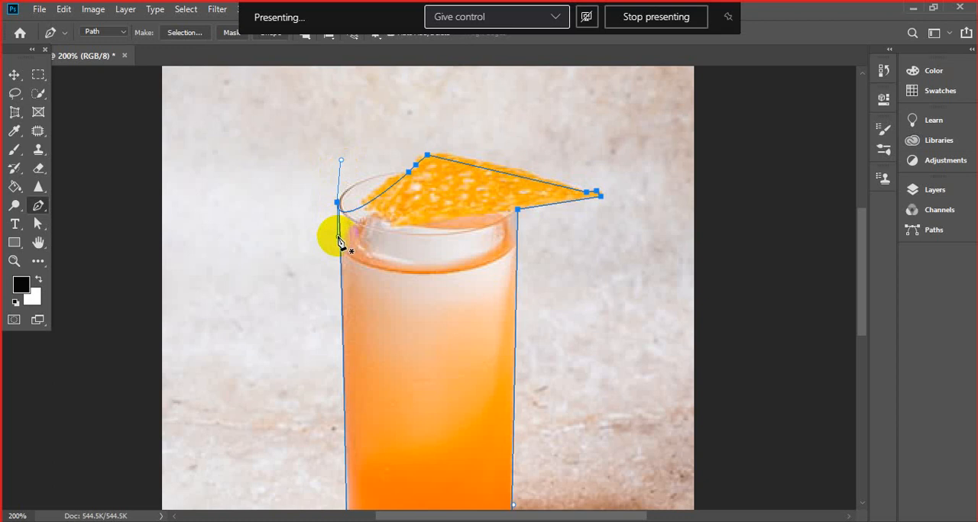
pyautogui.moveTo(338, 238); pyautogui.dragTo(356, 169)
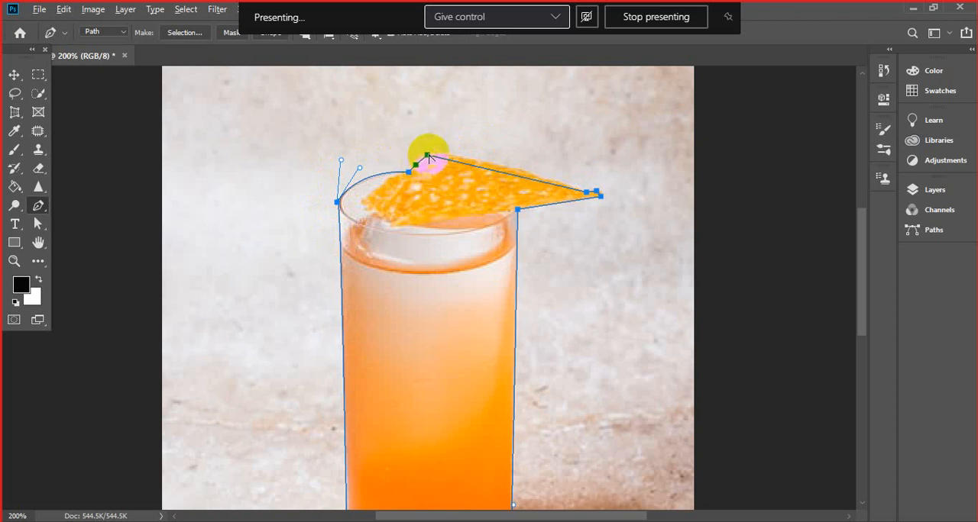
pyautogui.moveTo(429, 157); pyautogui.dragTo(421, 126)
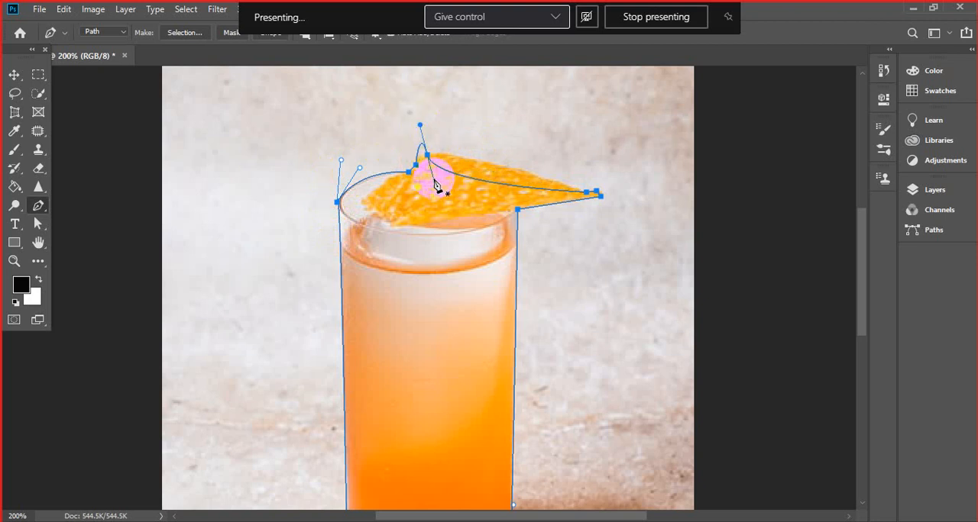
pyautogui.moveTo(436, 187); pyautogui.dragTo(445, 180)
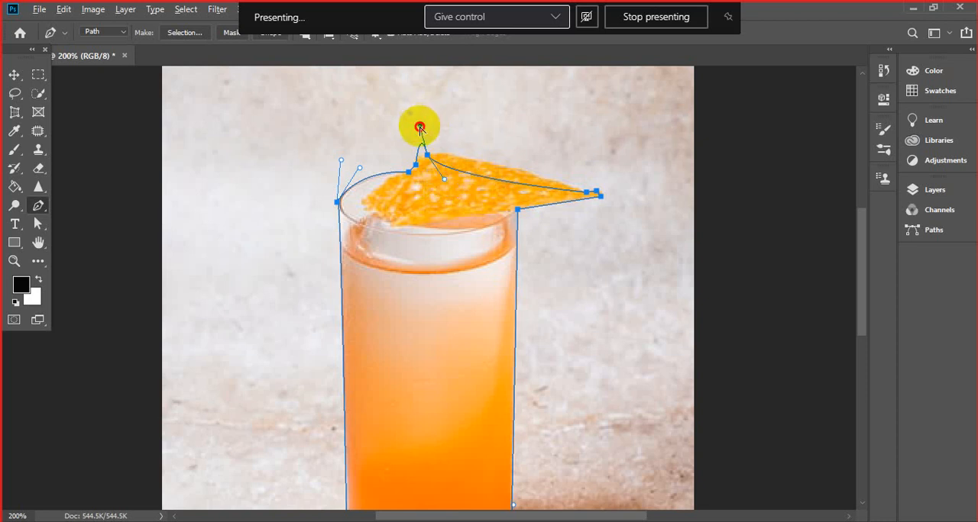
pyautogui.moveTo(419, 127); pyautogui.dragTo(414, 146)
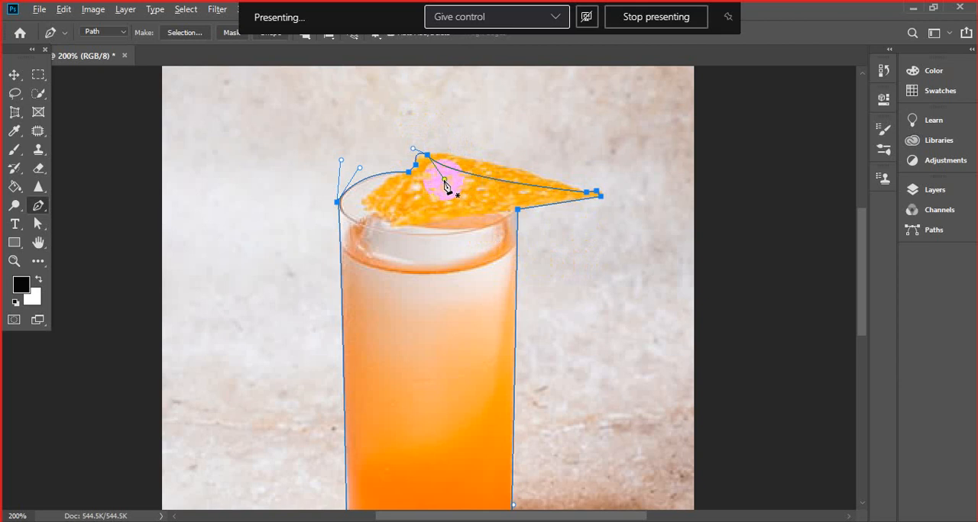
pyautogui.moveTo(444, 181); pyautogui.dragTo(460, 146)
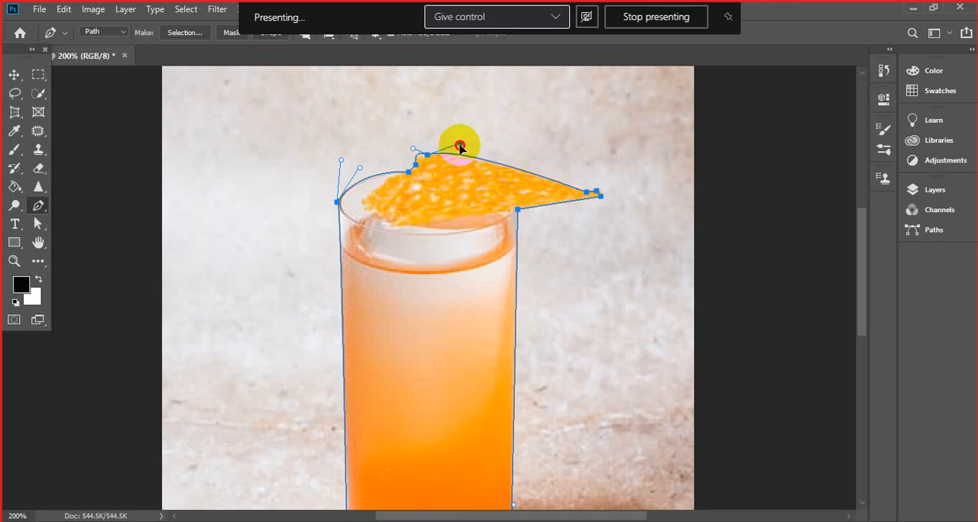
pyautogui.moveTo(459, 146); pyautogui.dragTo(460, 145)
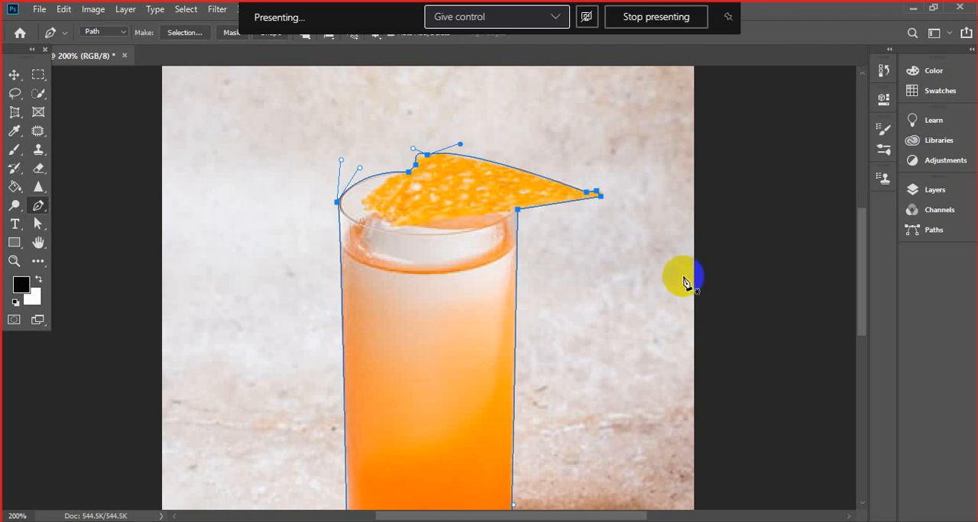
# - Convert the glass path into a new anti-aliased selection with a feather radius of 0 pixels
pyautogui.moveTo(857, 246); pyautogui.dragTo(853, 286)
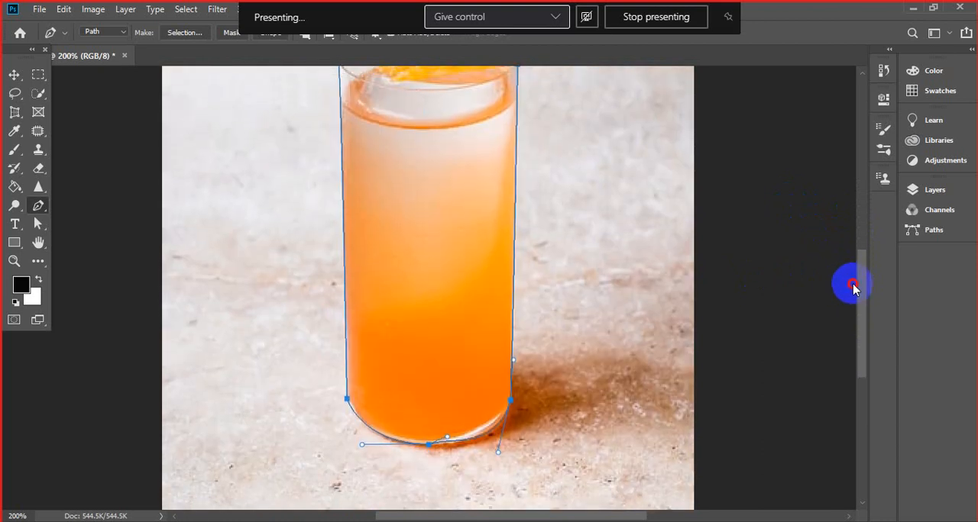
pyautogui.moveTo(853, 287); pyautogui.dragTo(859, 249)
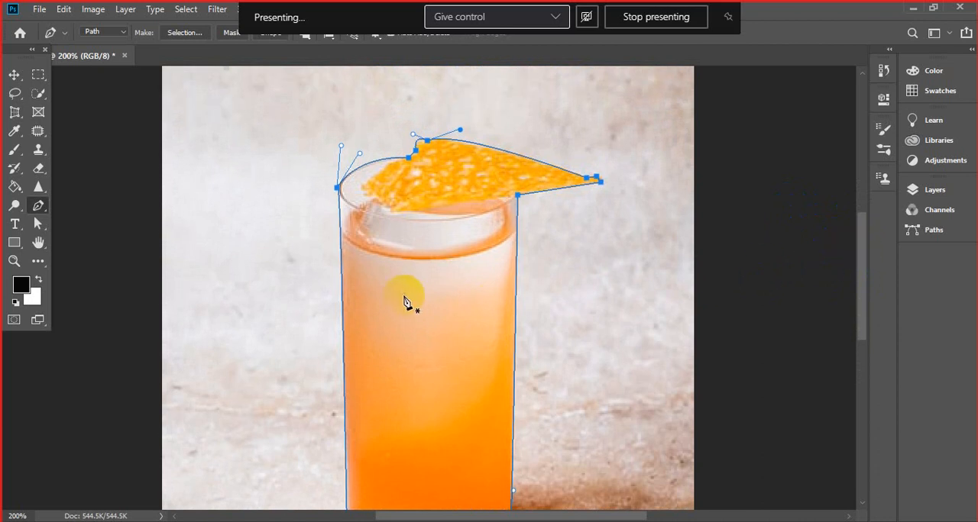
pyautogui.rightClick(433, 261)
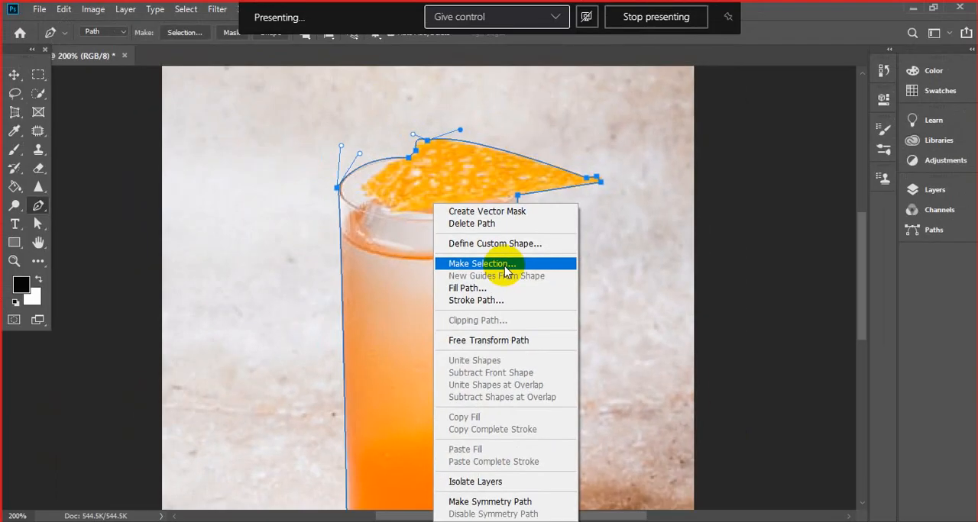
pyautogui.click(505, 264)
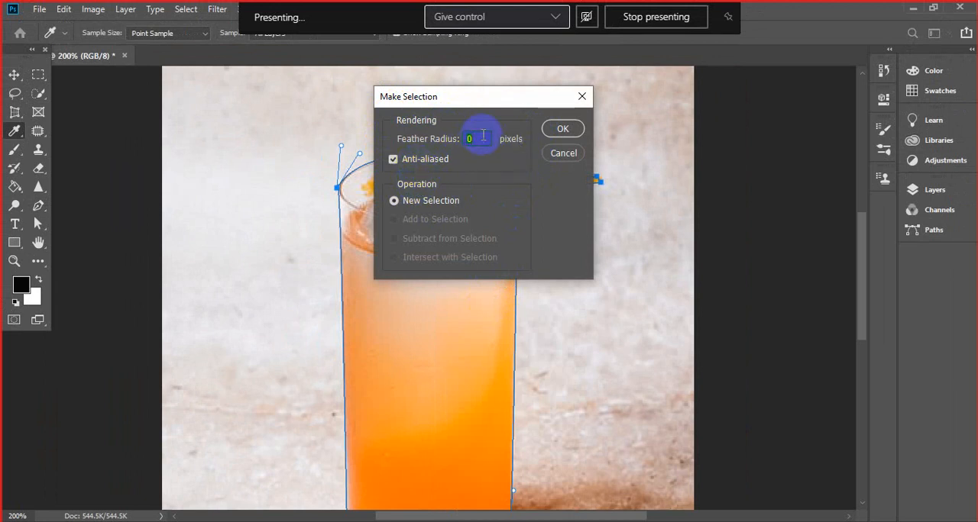
pyautogui.click(561, 130)
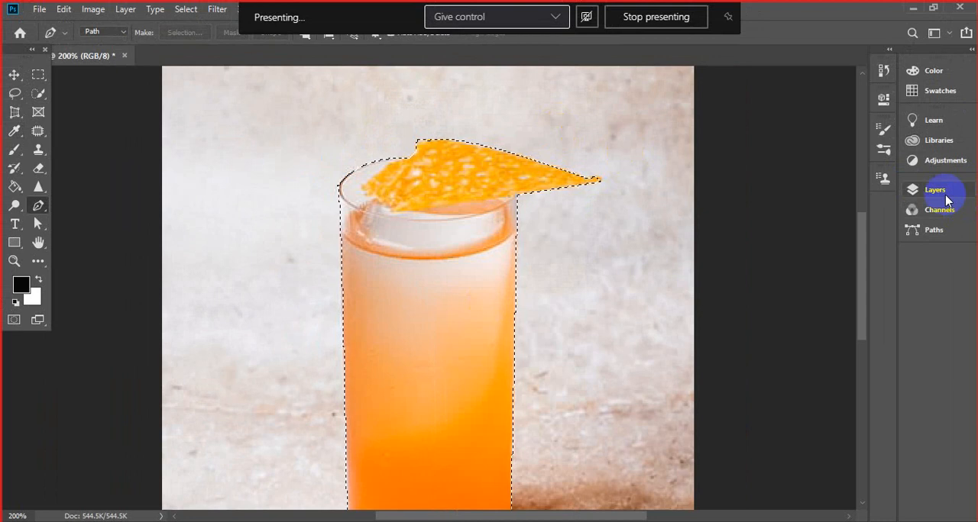
pyautogui.click(940, 195)
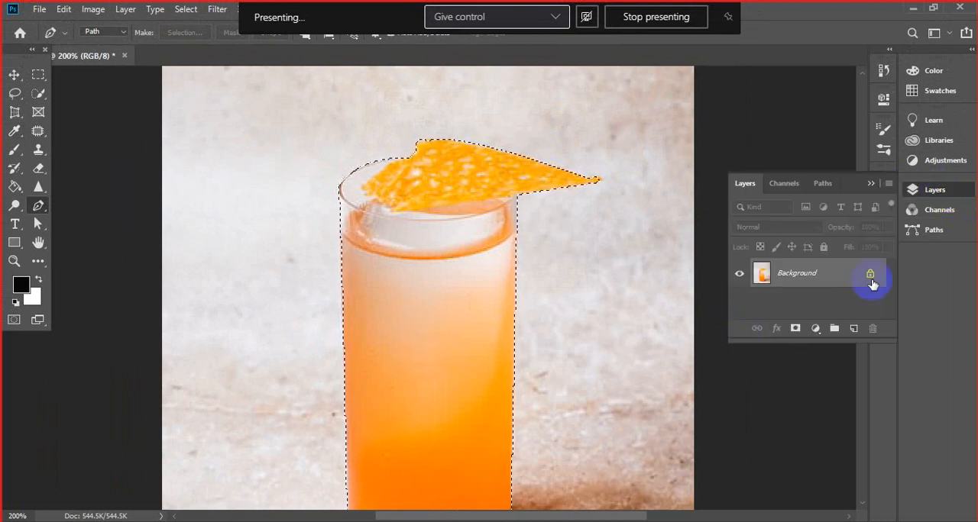
pyautogui.click(871, 183)
pyautogui.scroll(-2, 863, 274)
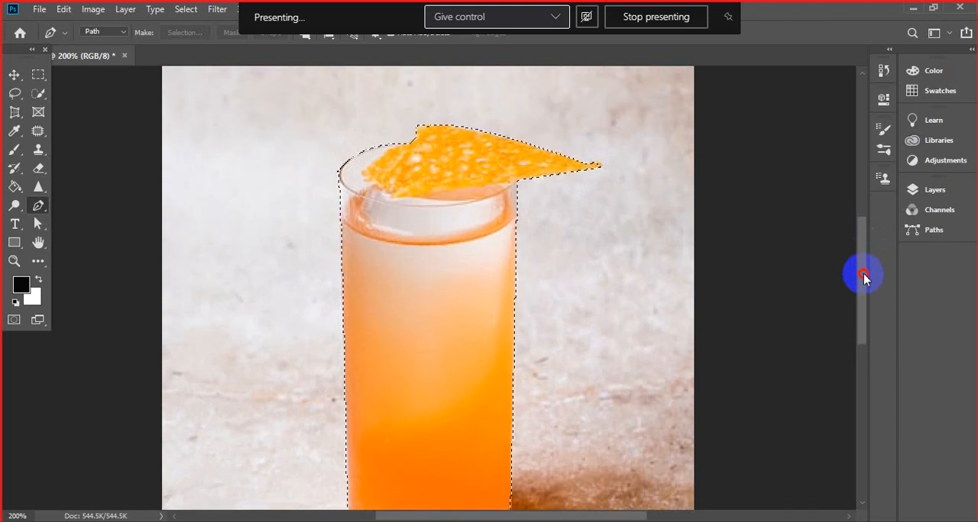
# - Copy the selected glass onto a new layer and hide the Background layer to isolate the cutout
pyautogui.moveTo(863, 276); pyautogui.dragTo(863, 288)
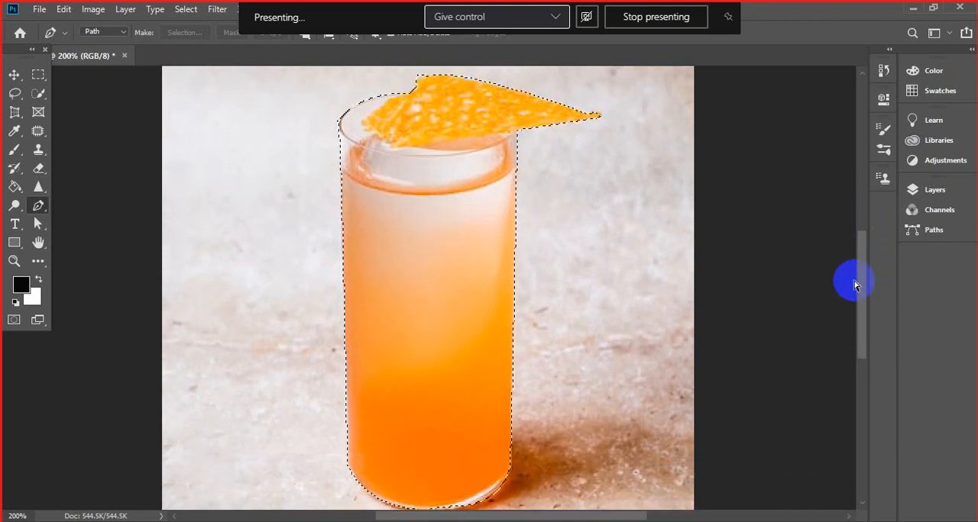
pyautogui.hotkey('ctrl', '-')
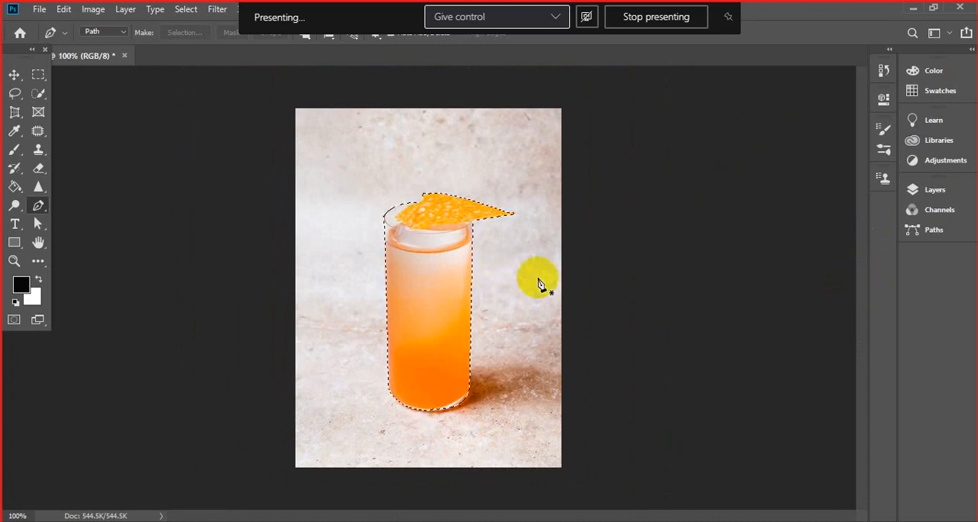
pyautogui.click(938, 197)
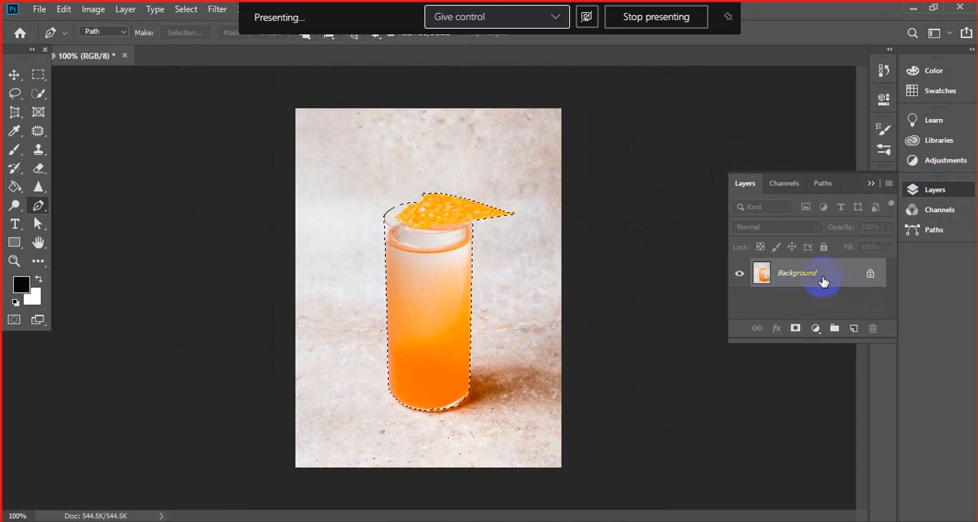
pyautogui.hotkey('ctrl', 'j')
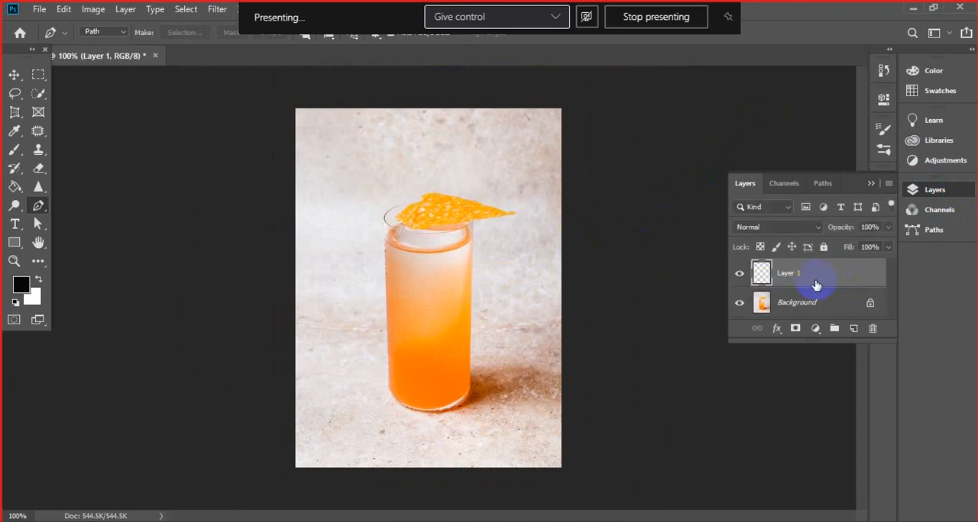
pyautogui.click(738, 305)
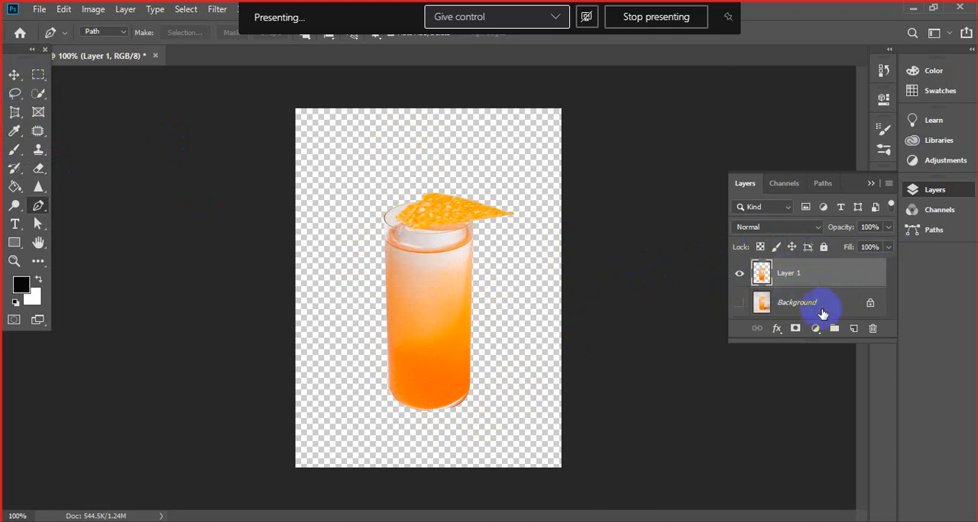
# - Undo the glass layer copy and the path-to-selection conversion to return to the editable glass path
pyautogui.hotkey('ctrl', 'z')
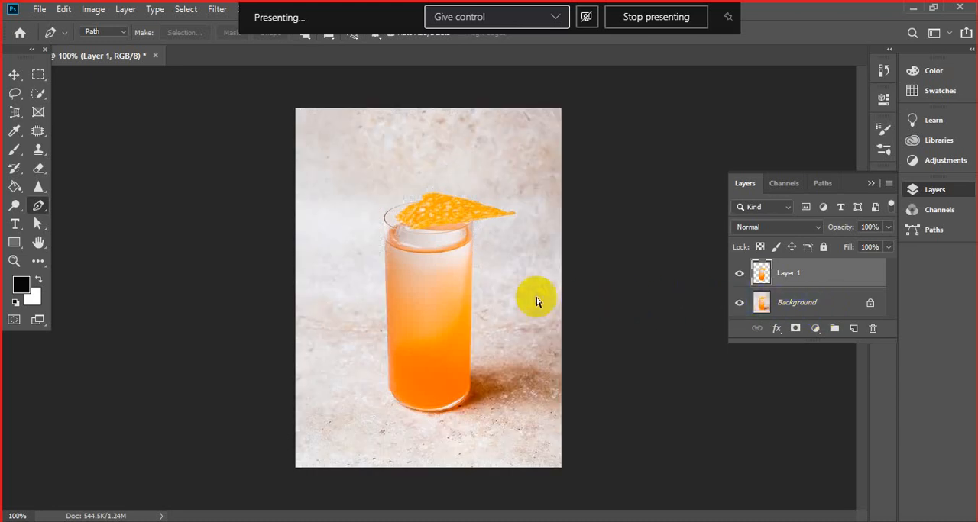
pyautogui.hotkey('ctrl', 'z')
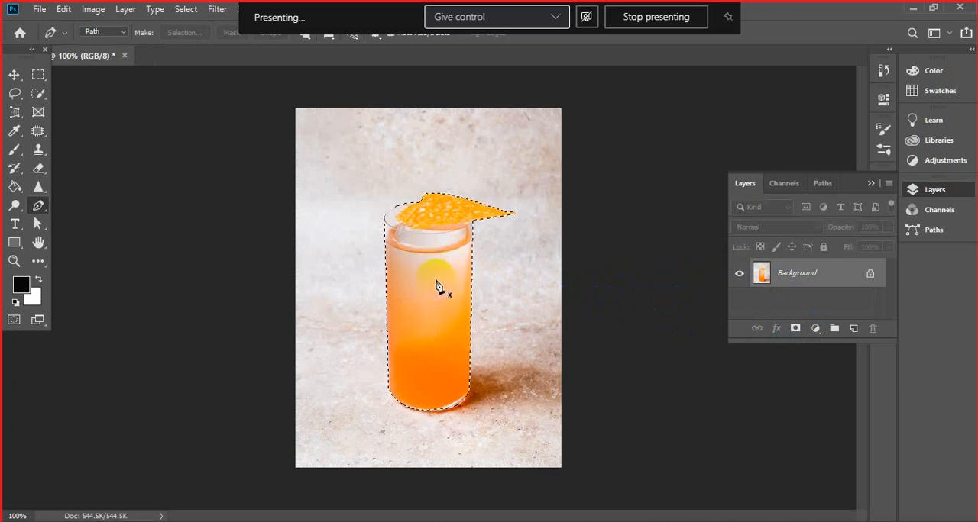
pyautogui.rightClick(429, 260)
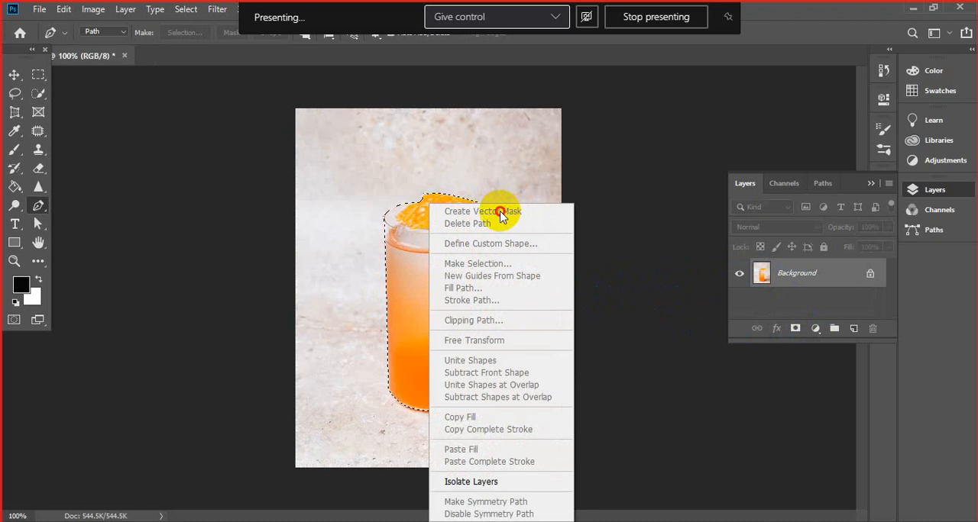
pyautogui.click(628, 201)
pyautogui.rightClick(432, 206)
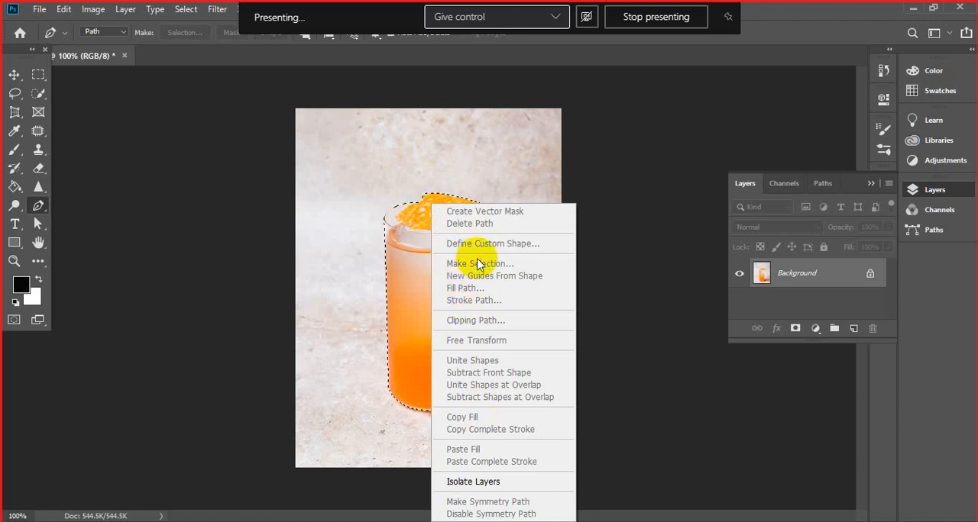
pyautogui.click(395, 203)
pyautogui.rightClick(402, 243)
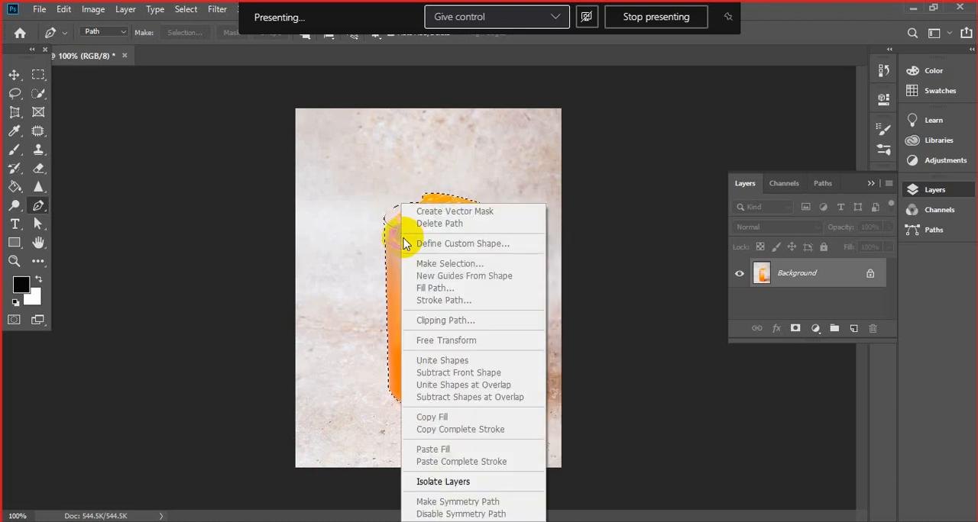
pyautogui.click(561, 173)
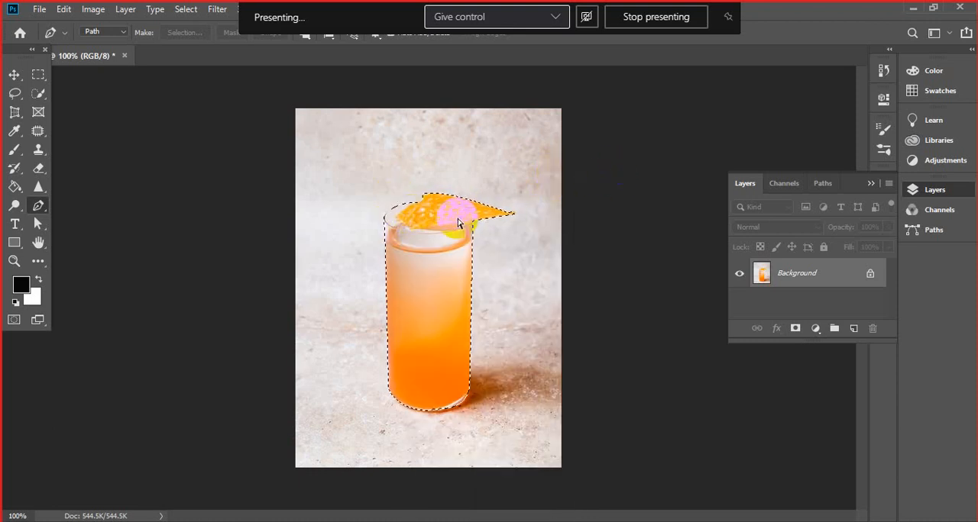
pyautogui.hotkey('ctrl', 'z')
# - Create a vector mask from the glass path and select the mask on the layer
pyautogui.rightClick(436, 230)
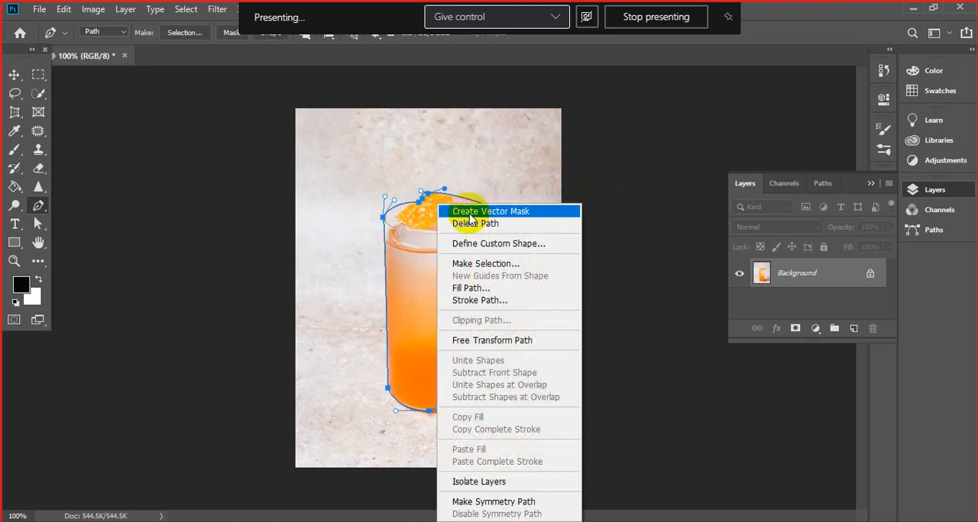
pyautogui.click(480, 210)
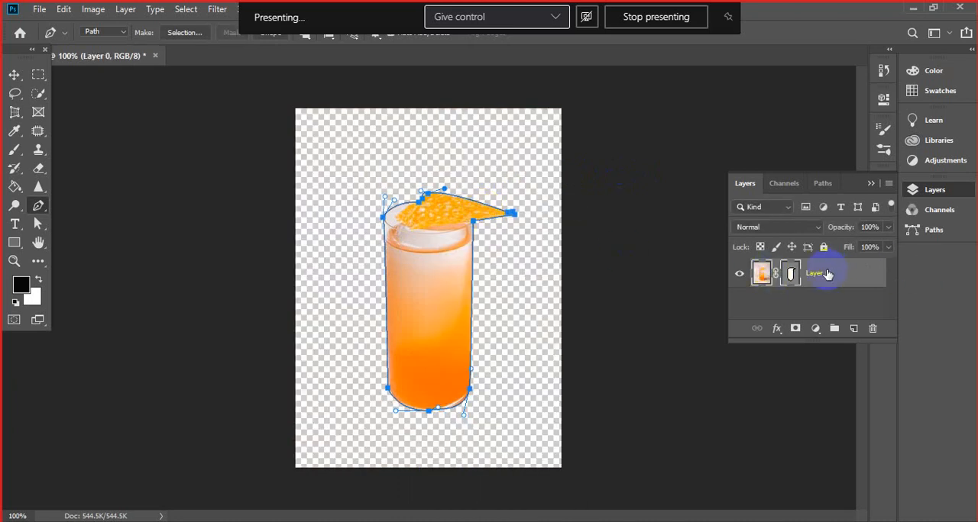
pyautogui.click(793, 281)
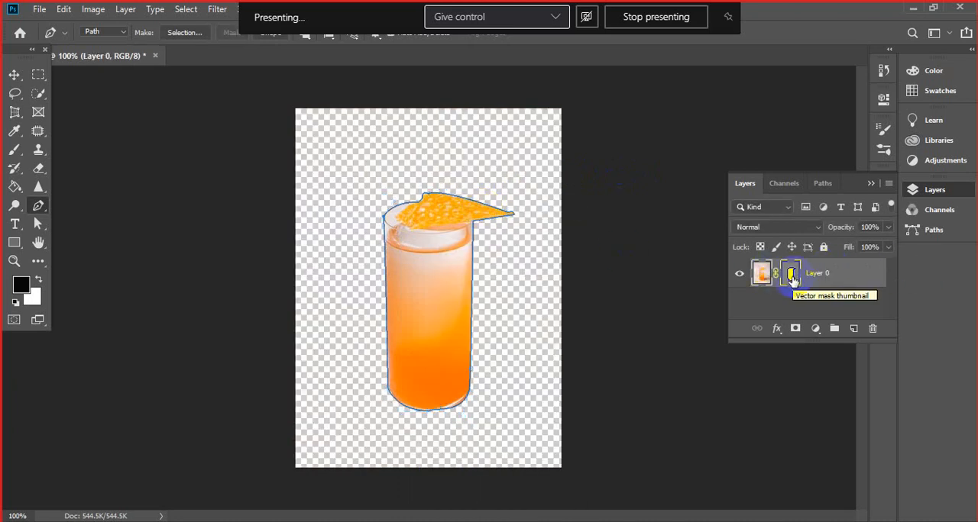
pyautogui.click(793, 280)
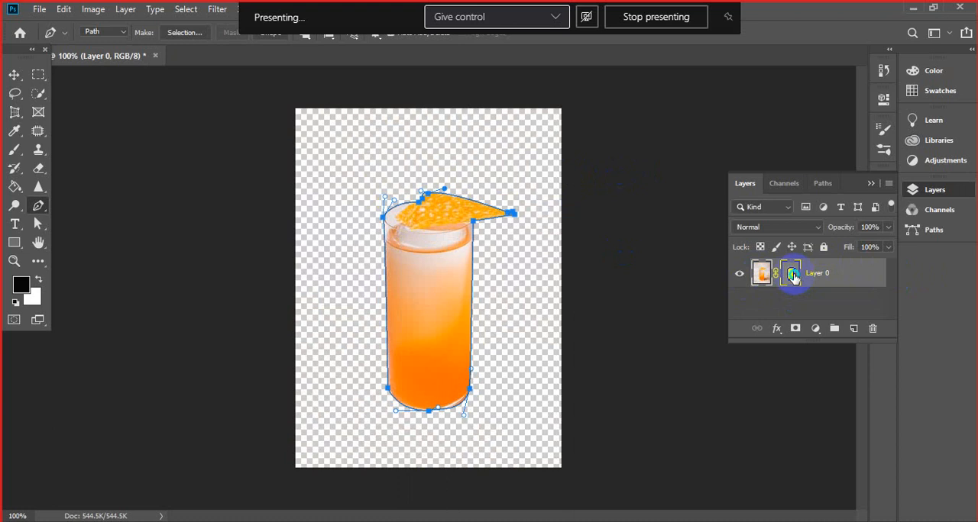
# - Disable and re-enable the layer's vector mask, and undo the mask's creation
pyautogui.rightClick(792, 278)
pyautogui.click(821, 281)
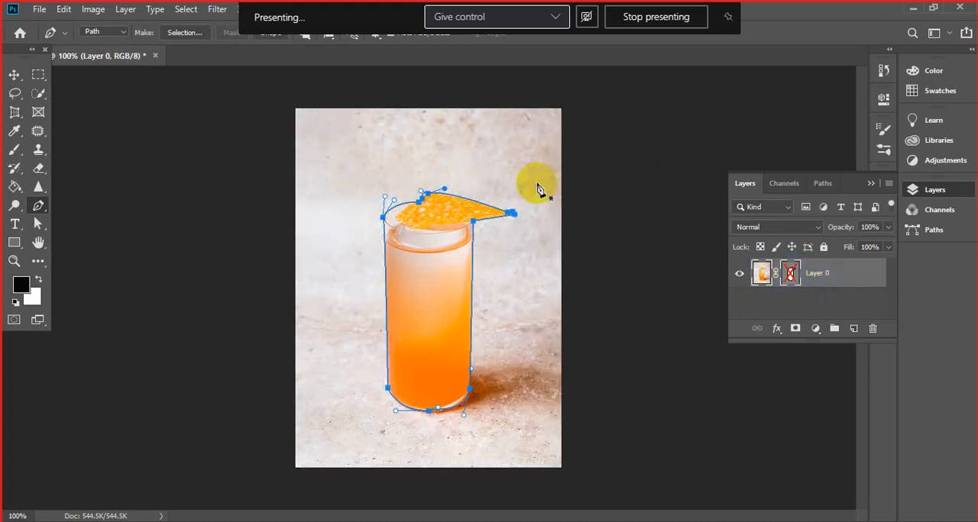
pyautogui.click(791, 276)
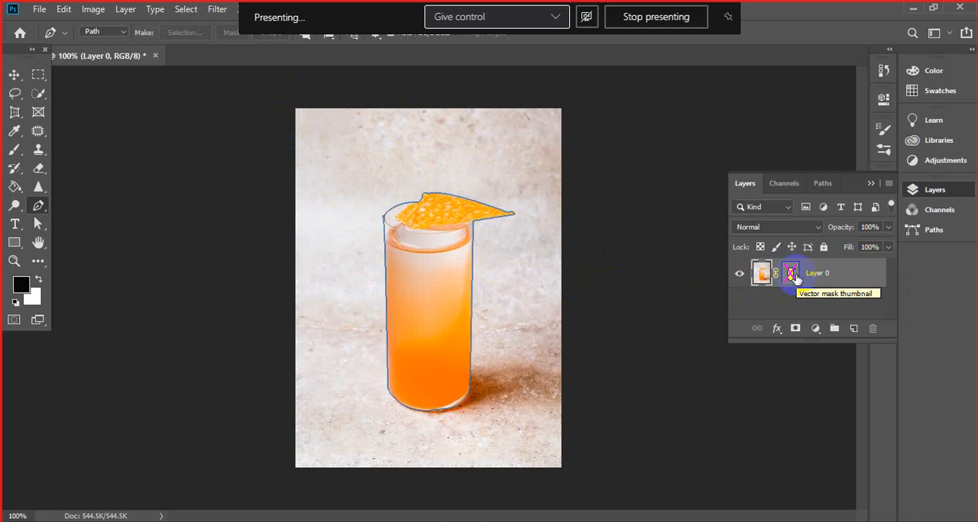
pyautogui.keyDown('shift'); pyautogui.click(793, 276); pyautogui.keyUp('shift')
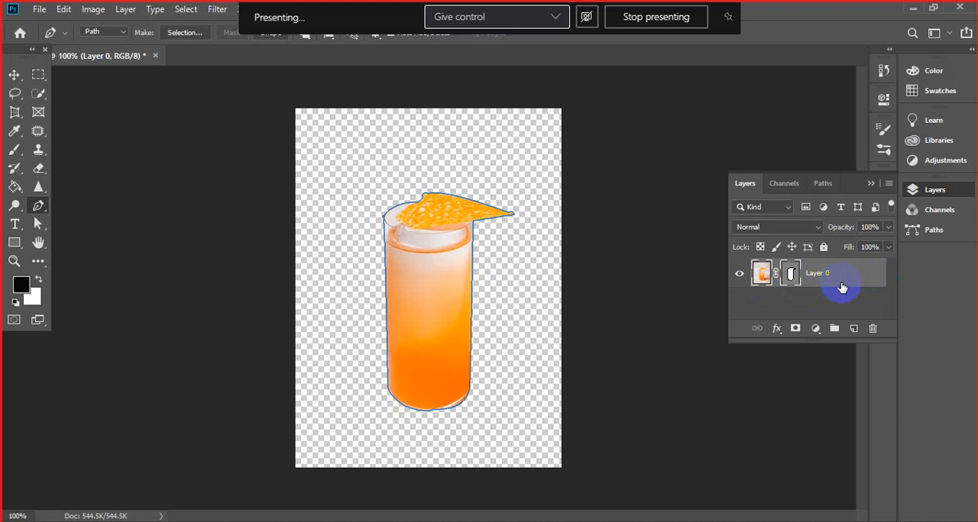
pyautogui.keyDown('shift'); pyautogui.click(790, 274); pyautogui.keyUp('shift')
pyautogui.hotkey('ctrl', 'z')
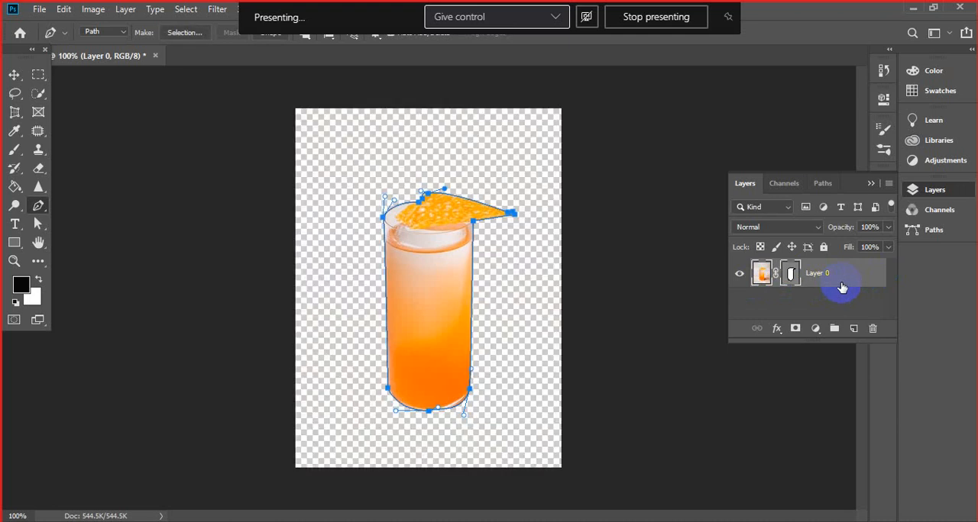
pyautogui.hotkey('ctrl', 'z')
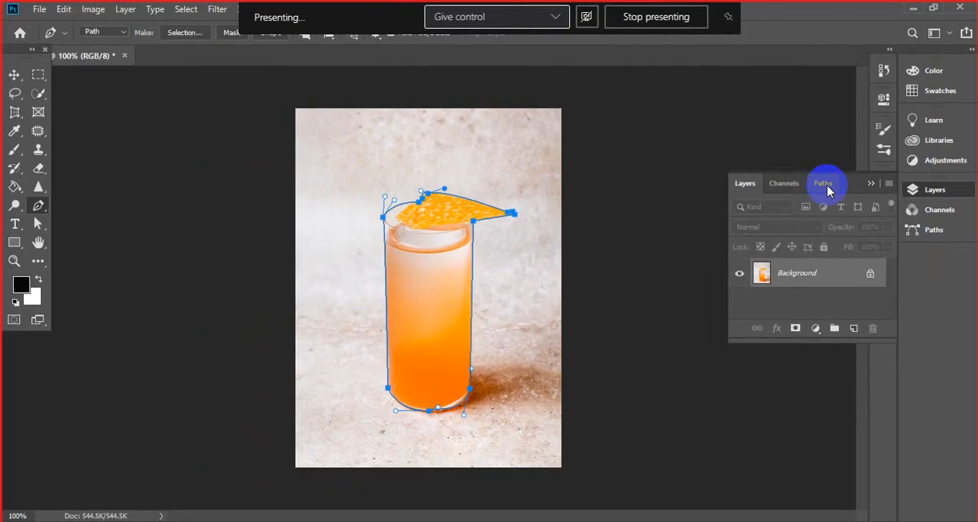
# - Save the glass work path under the name Path 1
pyautogui.click(824, 185)
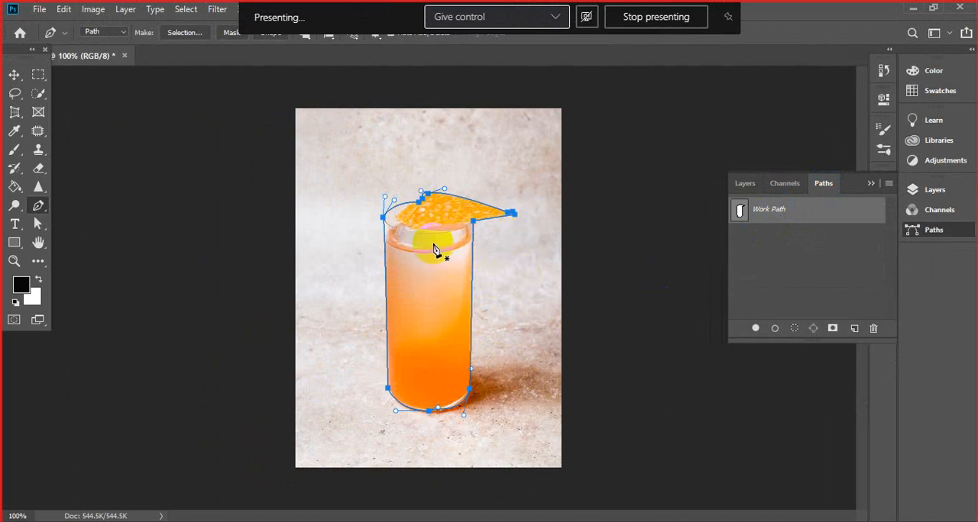
pyautogui.click(776, 220)
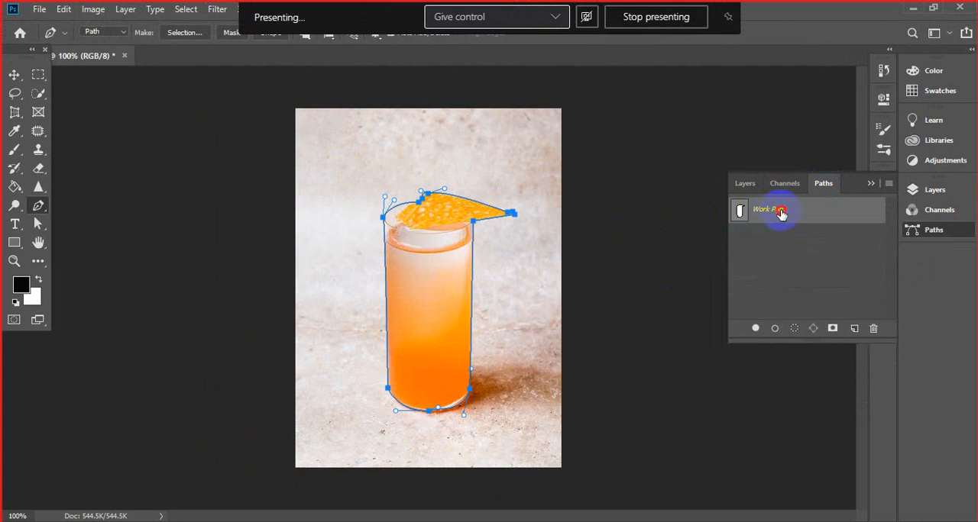
pyautogui.doubleClick(781, 215)
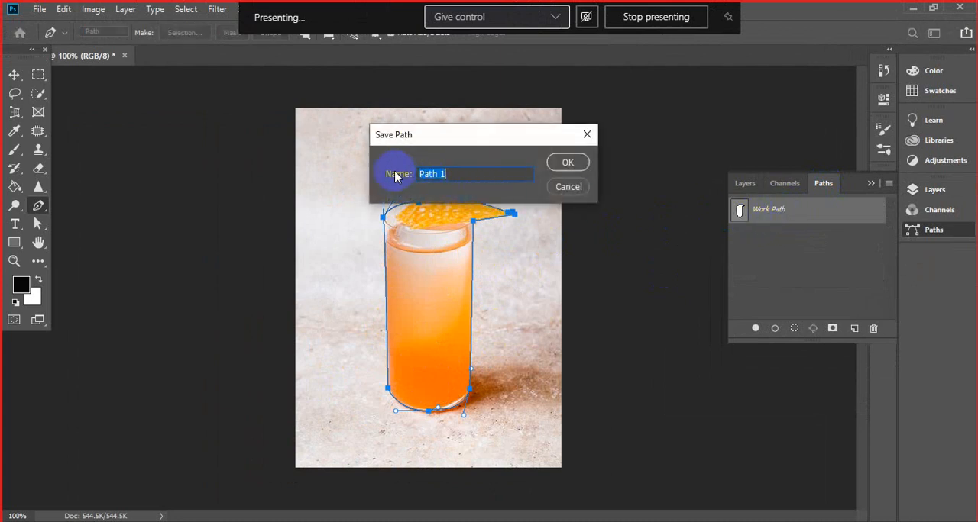
pyautogui.click(566, 164)
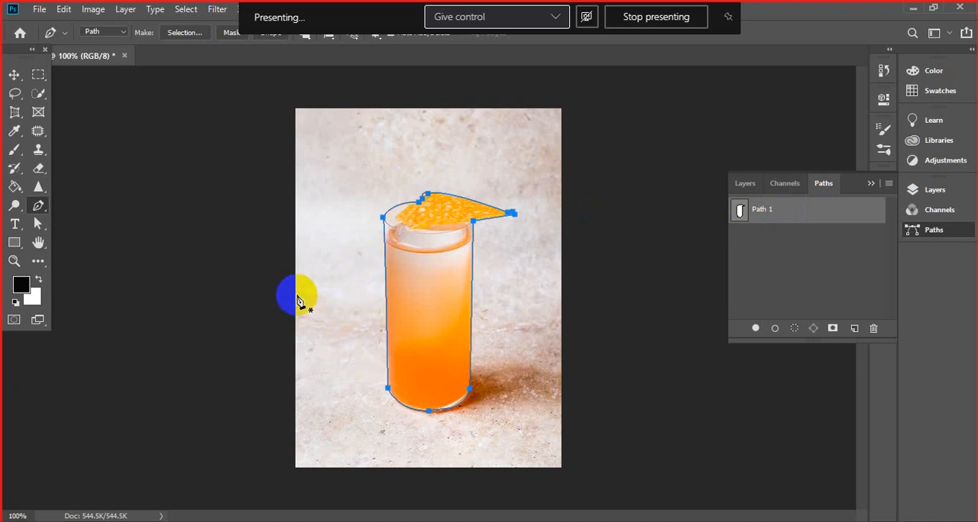
# - Draw a closed nine-anchor subpath with straight segments between the image's left edge and the glass's left side
pyautogui.moveTo(296, 295); pyautogui.dragTo(329, 294)
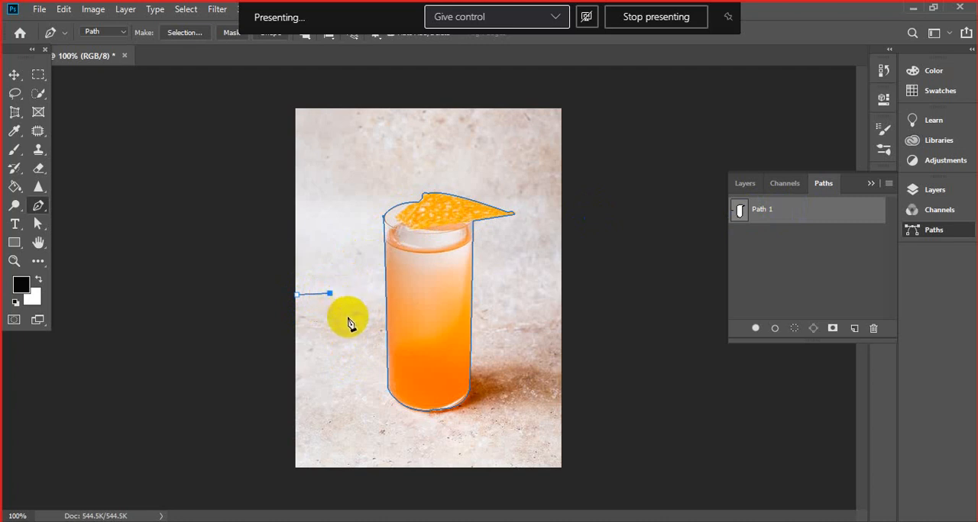
pyautogui.click(371, 299)
pyautogui.click(382, 307)
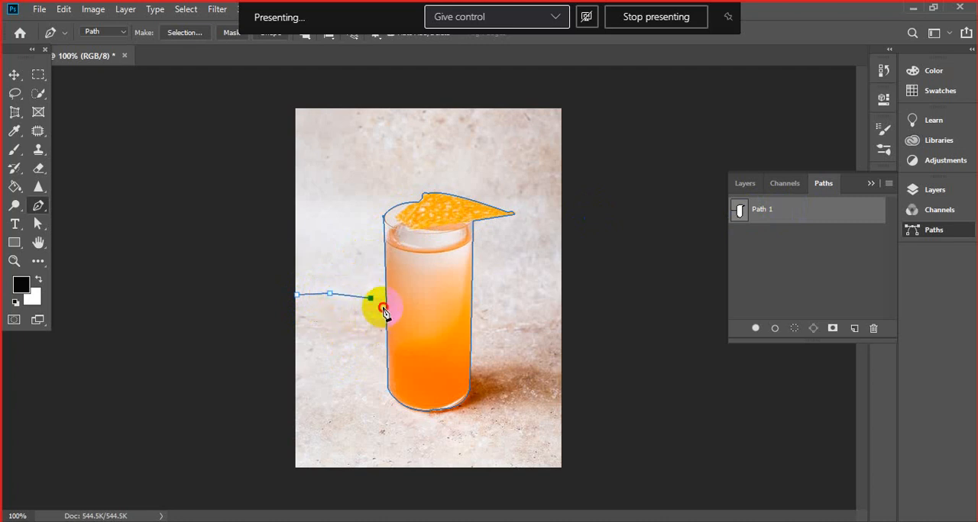
pyautogui.click(380, 325)
pyautogui.click(358, 330)
pyautogui.click(333, 327)
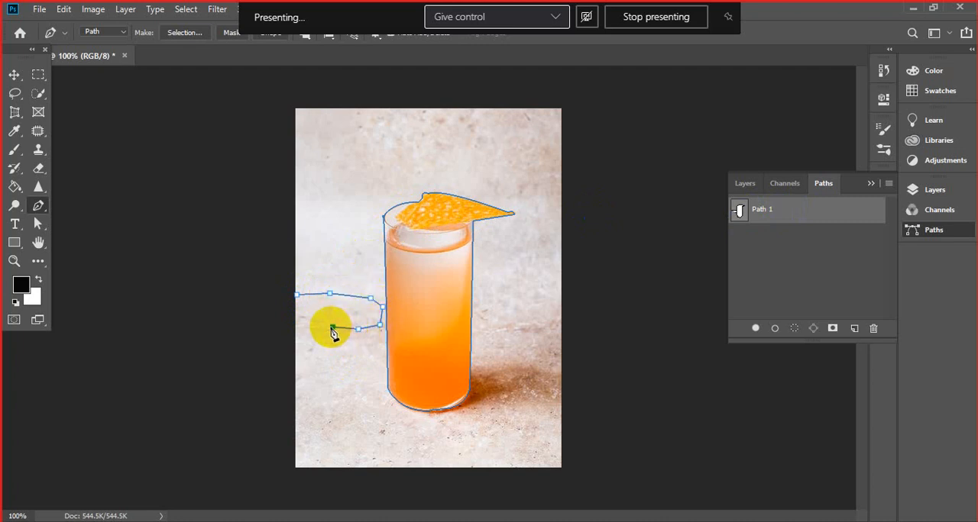
pyautogui.click(304, 326)
pyautogui.click(297, 325)
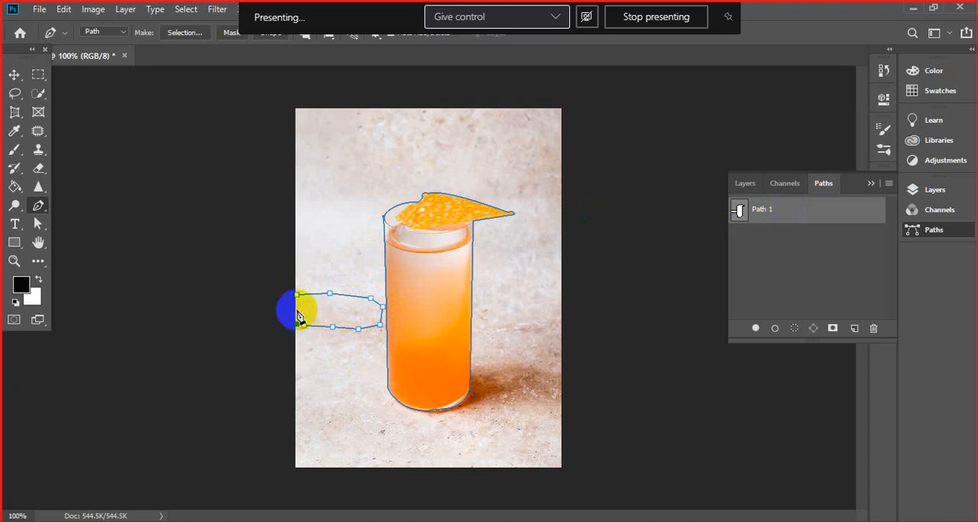
pyautogui.click(297, 298)
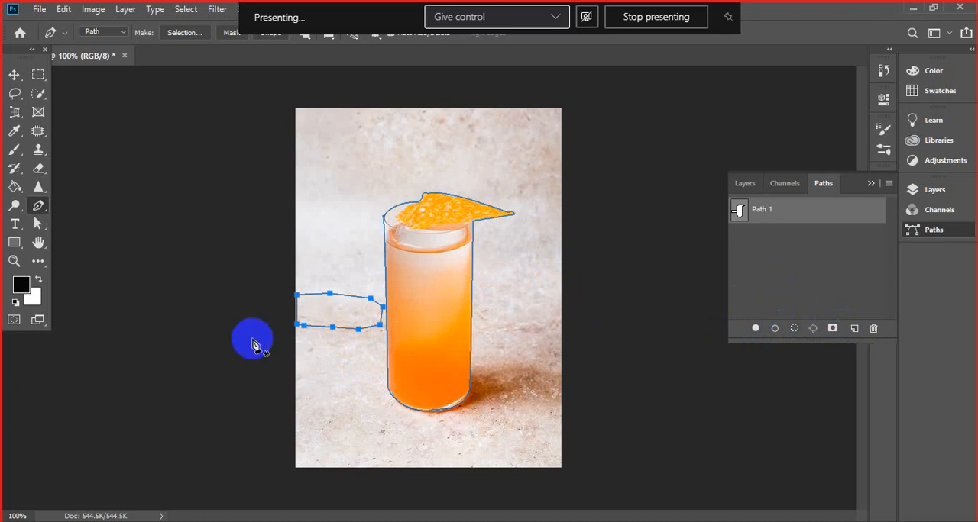
# - Deactivate Path 1, look at the image's channels, and reactivate Path 1 to redisplay its outline
pyautogui.rightClick(339, 313)
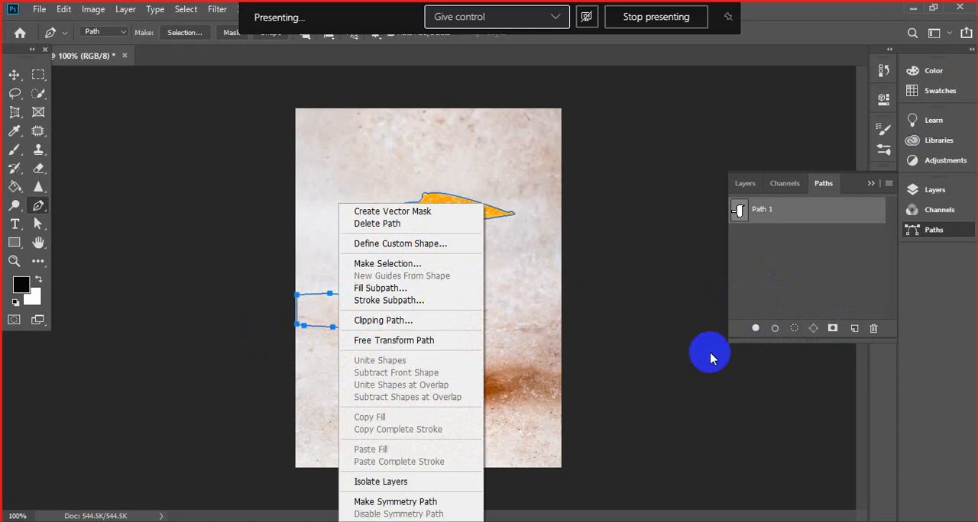
pyautogui.click(325, 299)
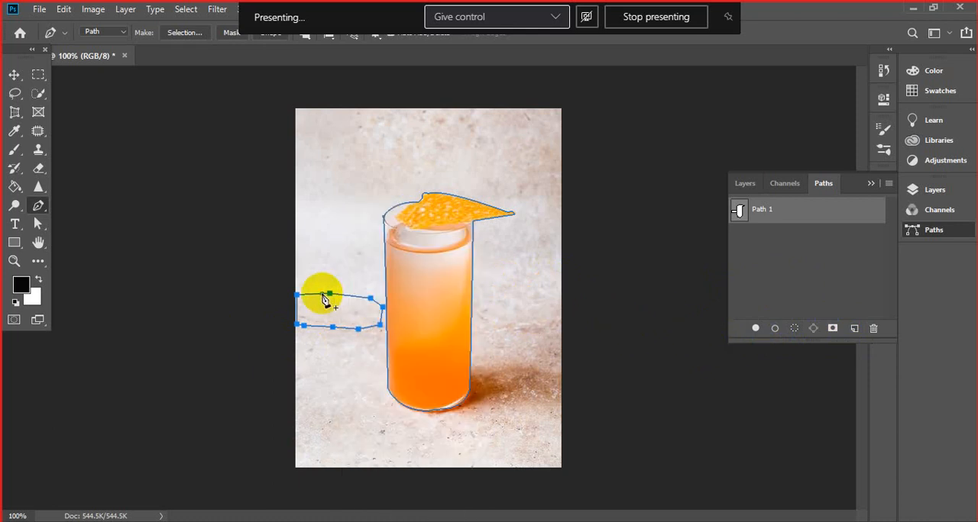
pyautogui.press('Escape')
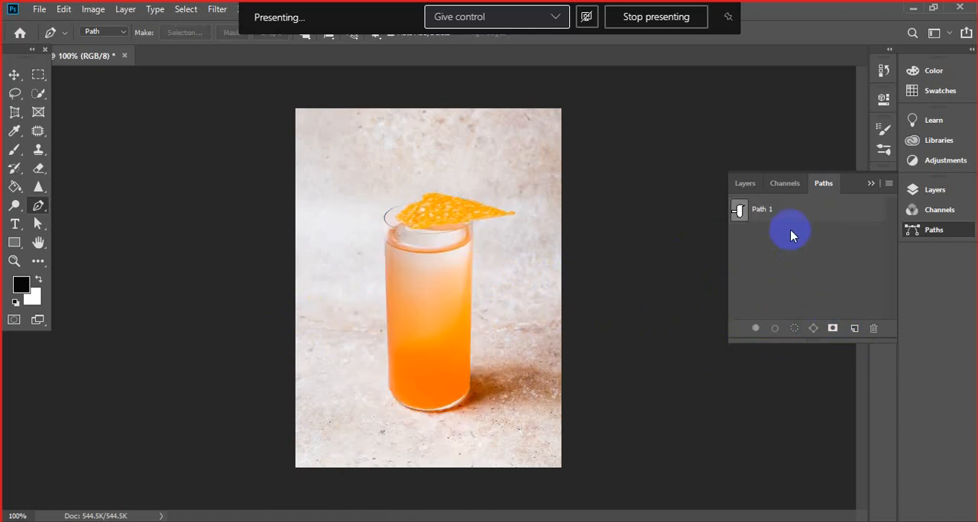
pyautogui.click(782, 183)
pyautogui.click(740, 190)
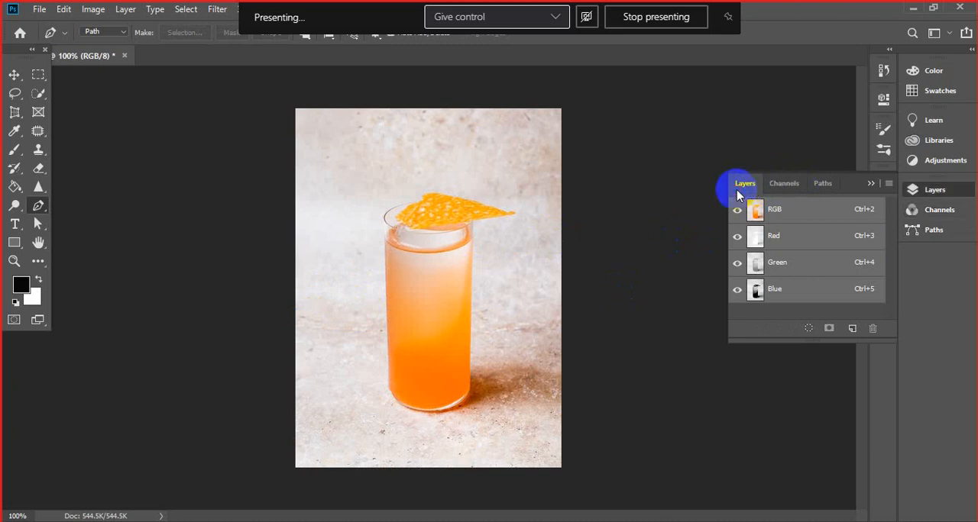
pyautogui.click(821, 184)
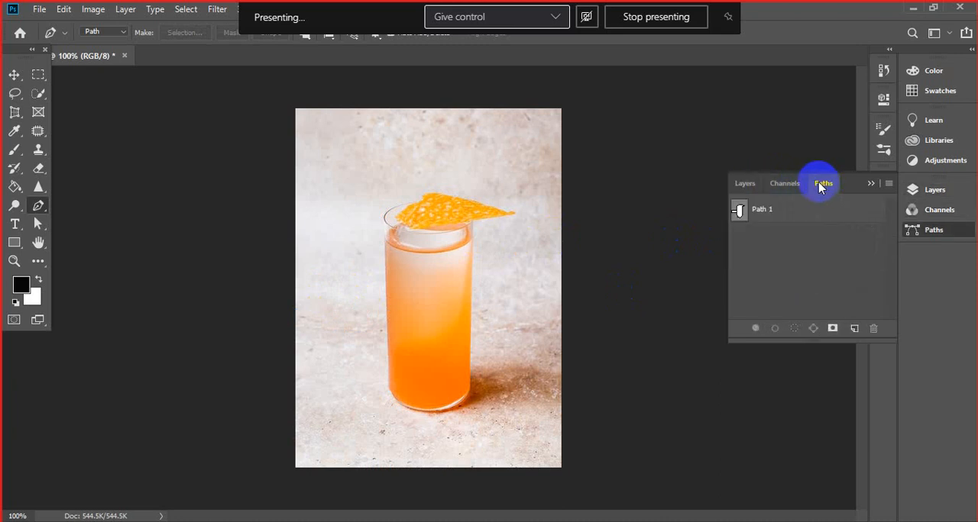
pyautogui.click(787, 209)
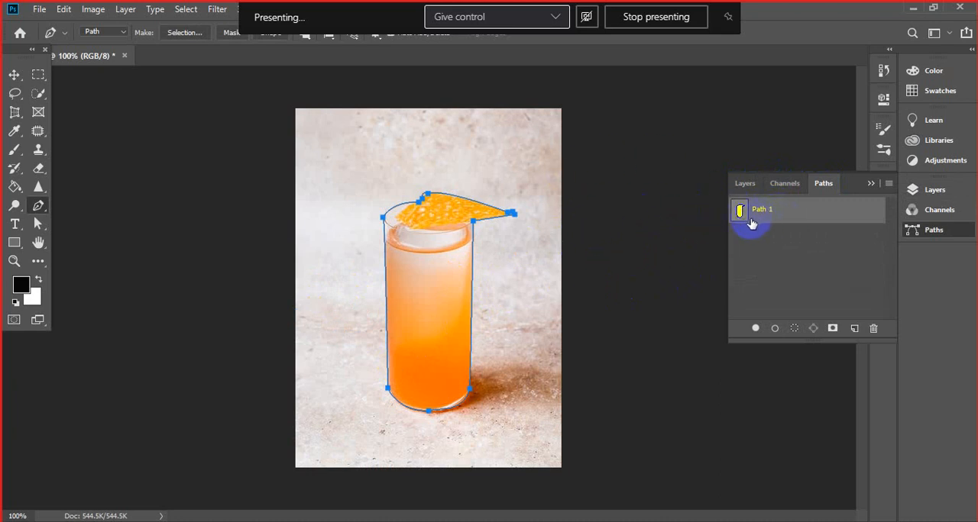
# - Add a second path, trace the orange chip with a closed straight-segment outline, and switch between the glass and chip paths
pyautogui.click(856, 331)
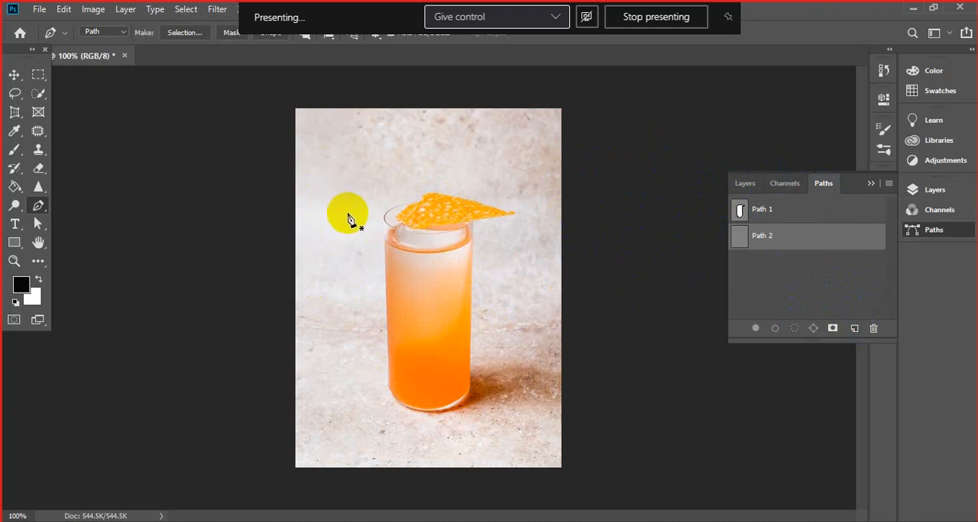
pyautogui.click(420, 205)
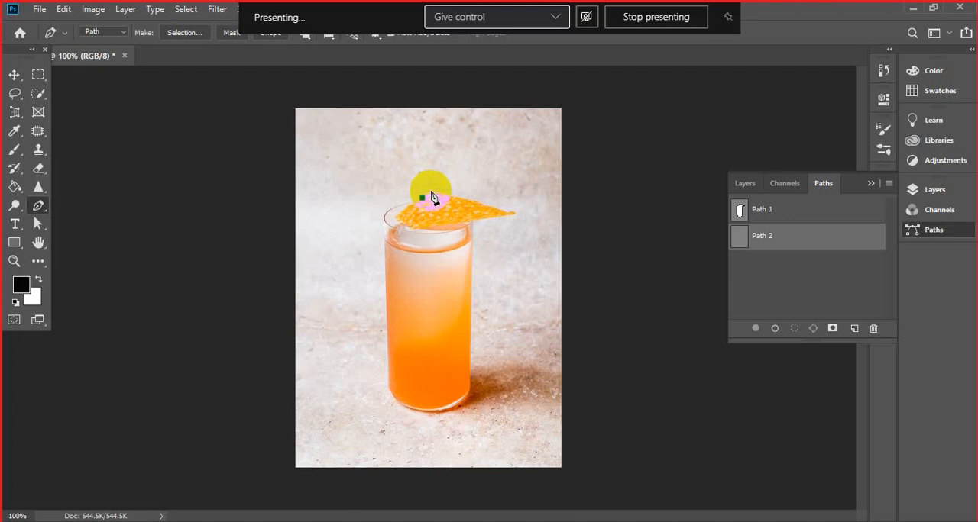
pyautogui.click(431, 193)
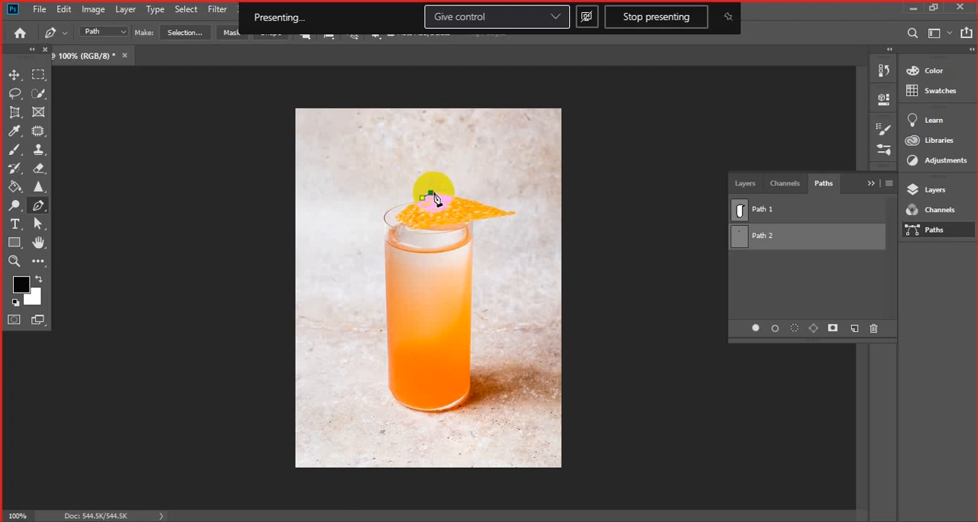
pyautogui.click(508, 213)
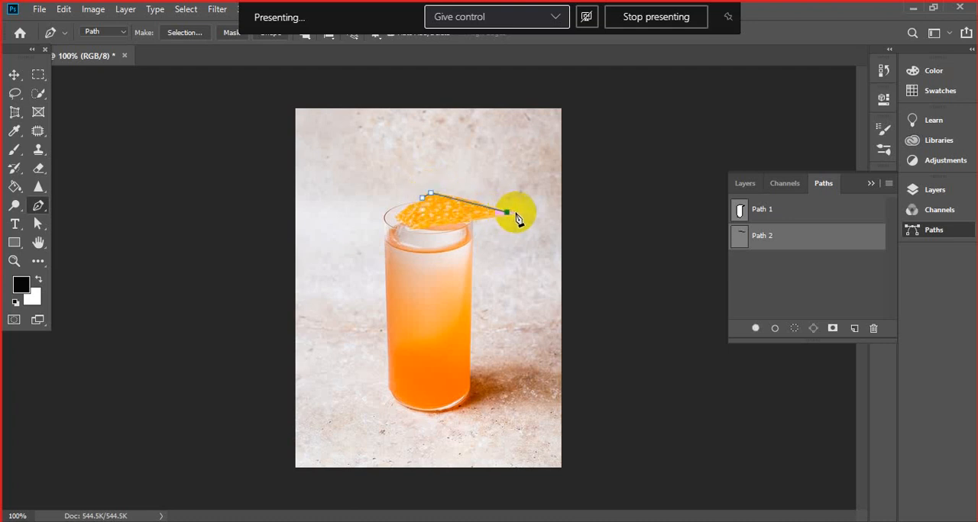
pyautogui.click(515, 214)
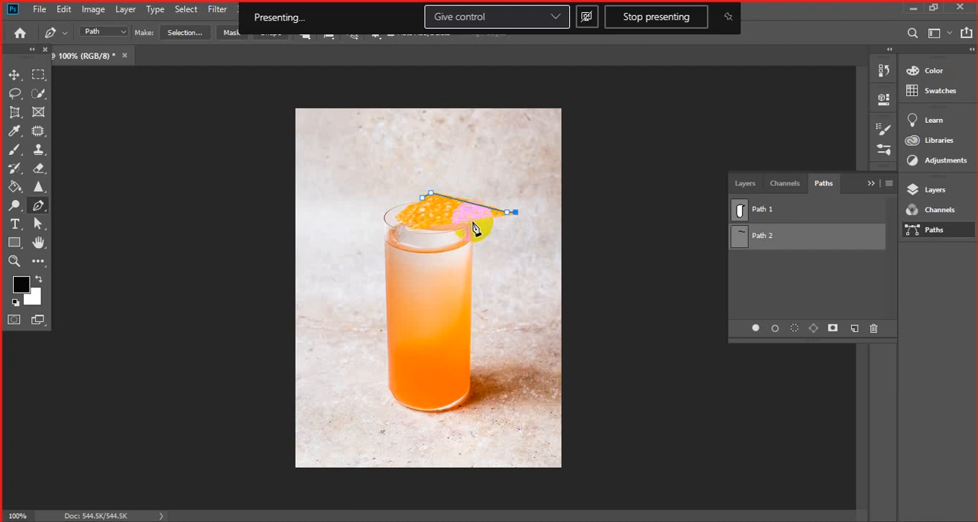
pyautogui.click(473, 223)
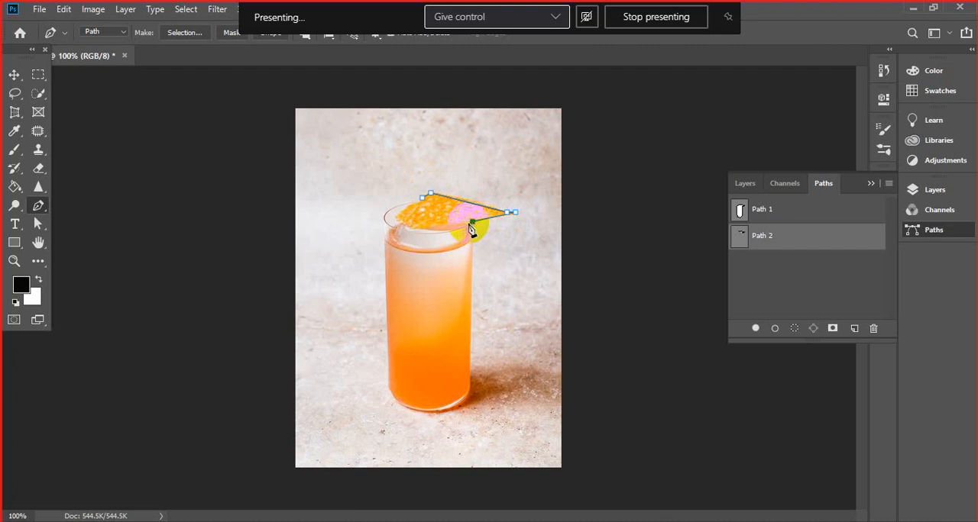
pyautogui.click(421, 198)
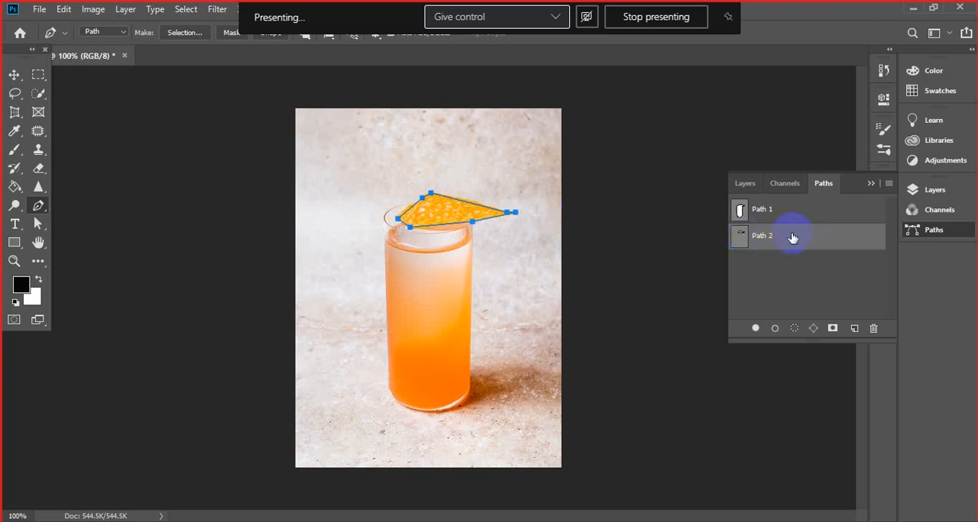
pyautogui.click(756, 216)
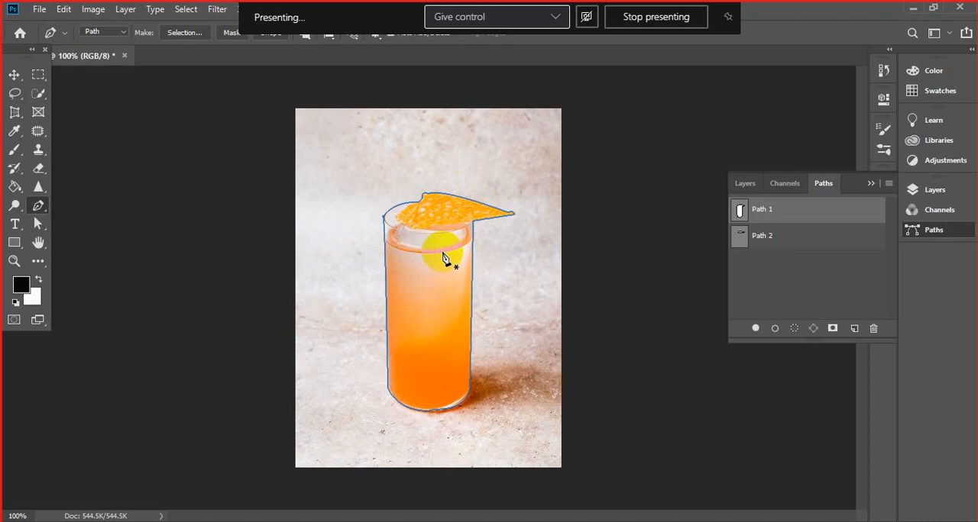
pyautogui.click(767, 240)
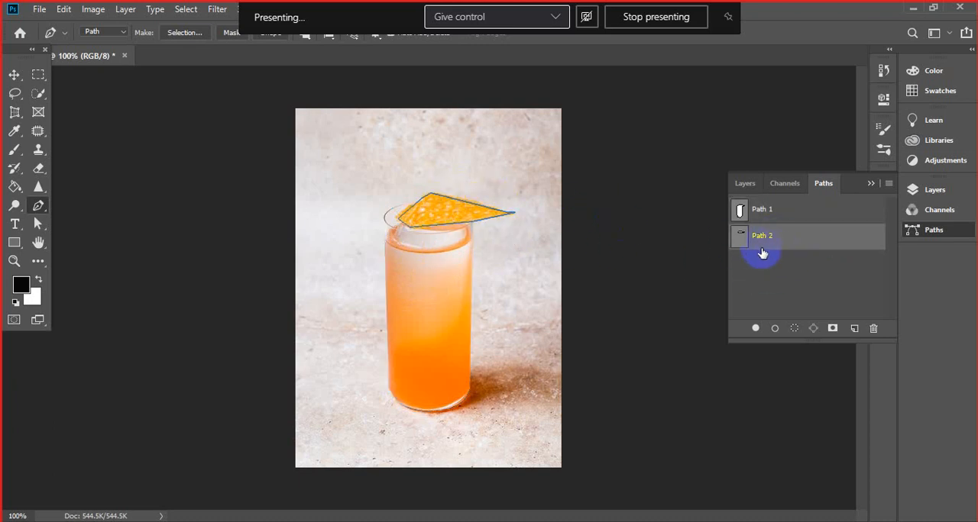
# - Add a third path and draw a straight-segment outline around the glass's rim and upper edge
pyautogui.click(855, 330)
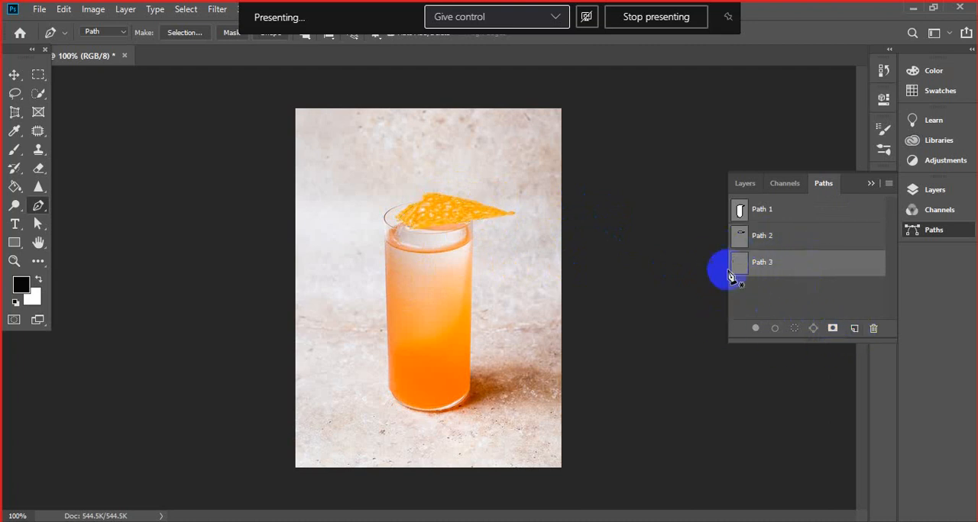
pyautogui.click(473, 240)
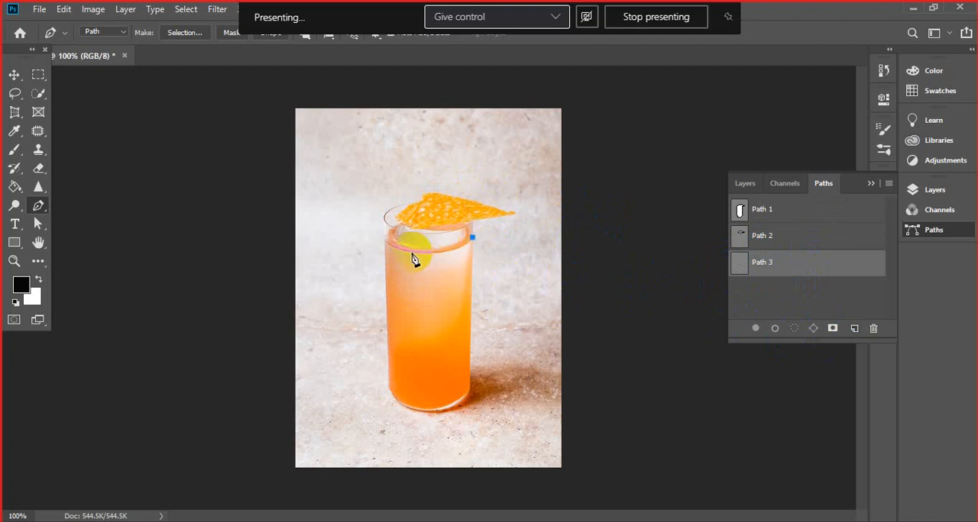
pyautogui.click(384, 239)
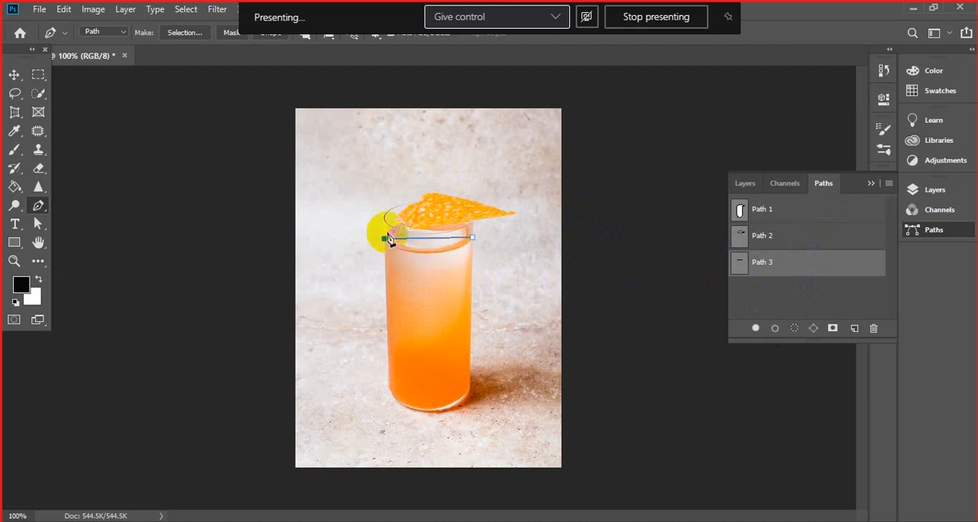
pyautogui.click(382, 217)
pyautogui.click(418, 200)
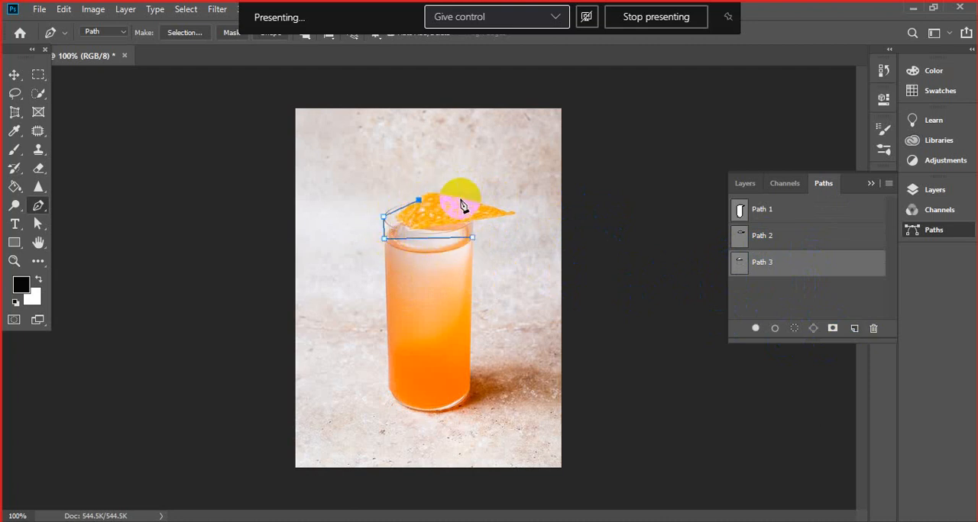
pyautogui.click(473, 206)
pyautogui.click(472, 238)
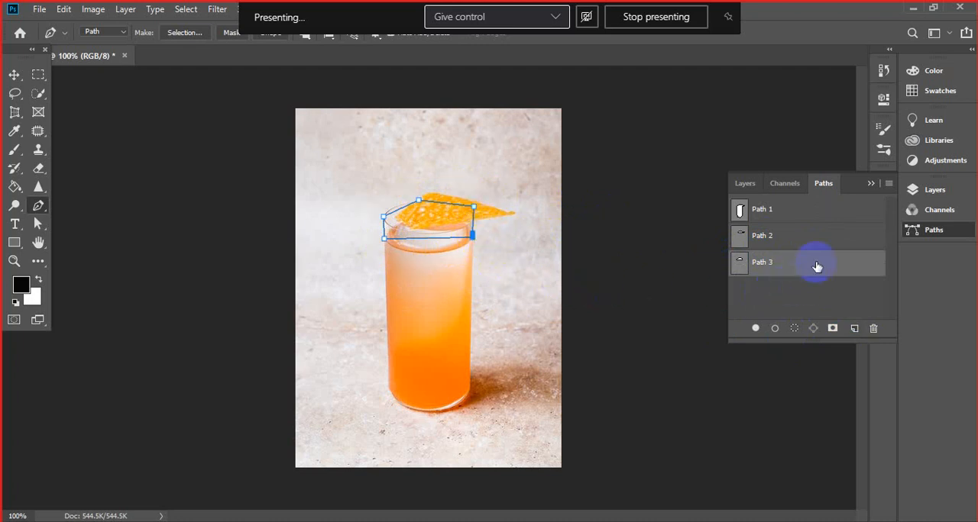
# - Display the outlines of Path 2, Path 1 and Path 3 in turn
pyautogui.click(760, 239)
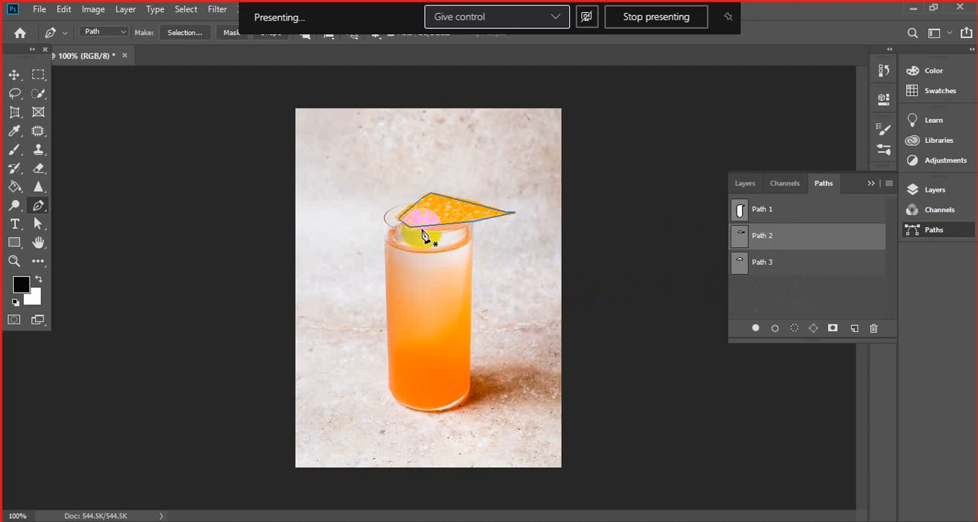
pyautogui.click(751, 213)
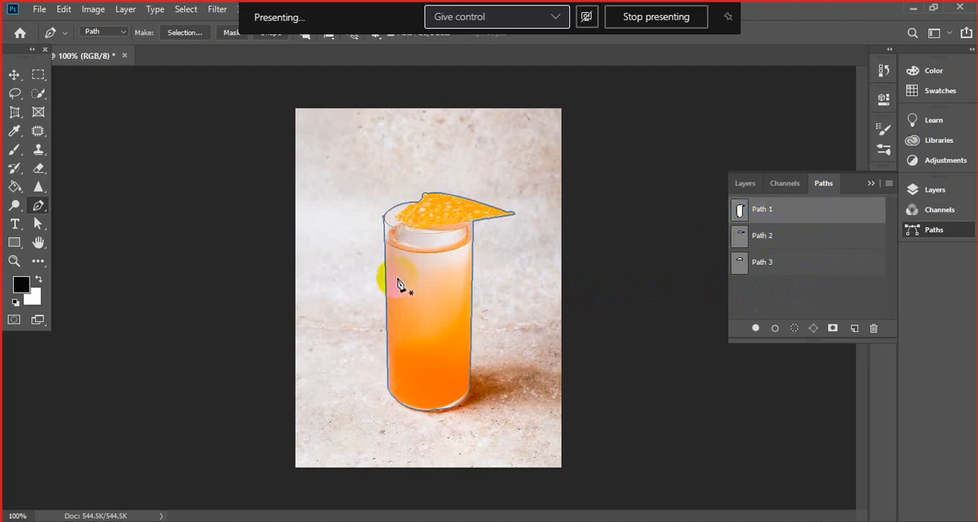
pyautogui.click(772, 268)
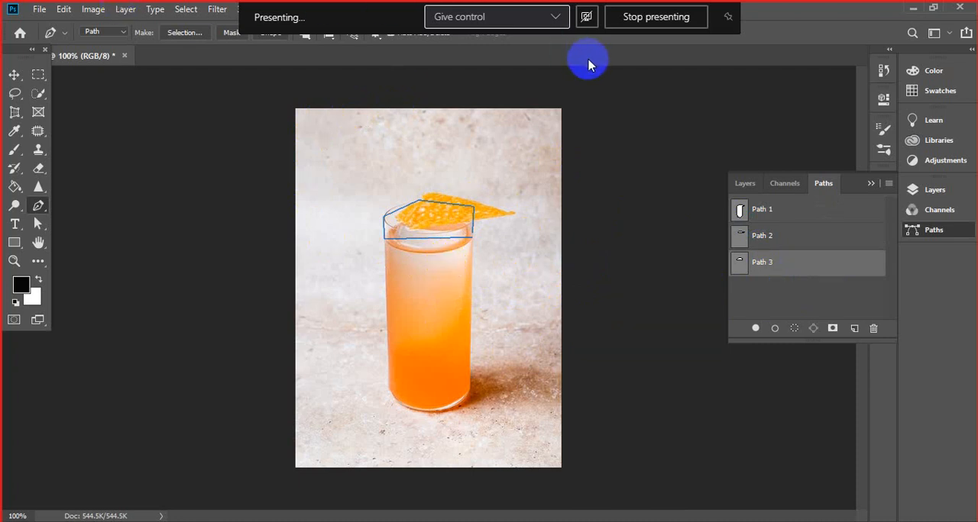
# - Undo the rim and chip paths and the saving of the glass path, going back to the unsaved work path
pyautogui.hotkey('ctrl', 'z')
pyautogui.hotkey('ctrl', 'z')
pyautogui.hotkey('ctrl', 'z')
pyautogui.hotkey('ctrl', 'z')
pyautogui.hotkey('ctrl', 'z')
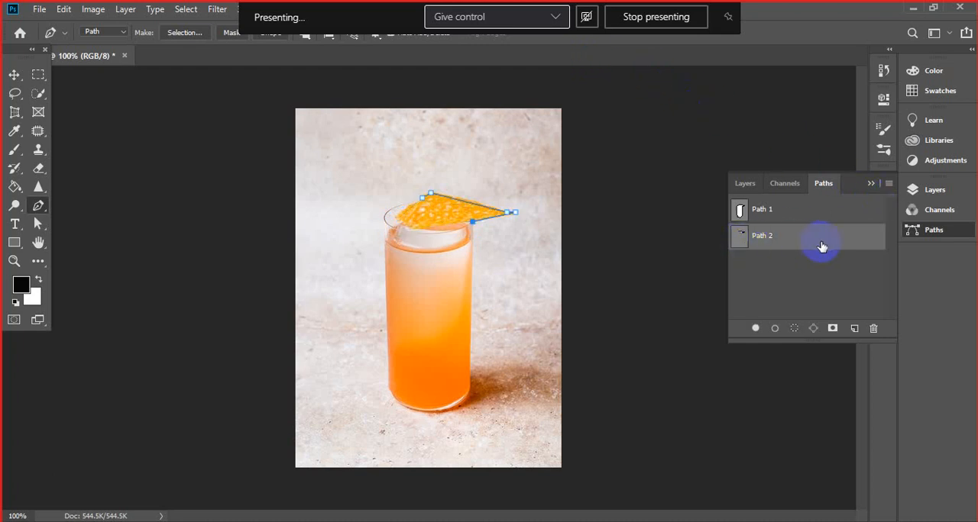
pyautogui.hotkey('ctrl', 'z')
pyautogui.hotkey('ctrl', 'z')
pyautogui.hotkey('ctrl', 'z')
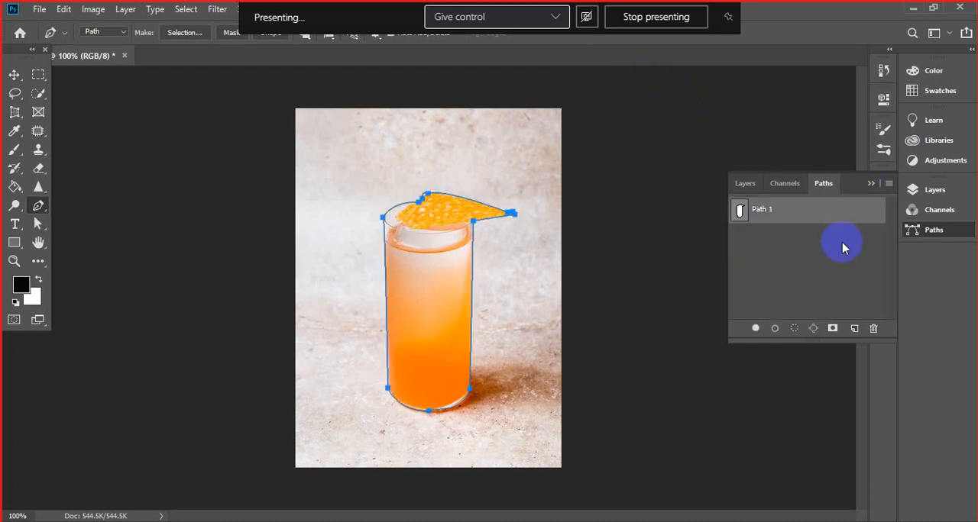
pyautogui.hotkey('ctrl', 'z')
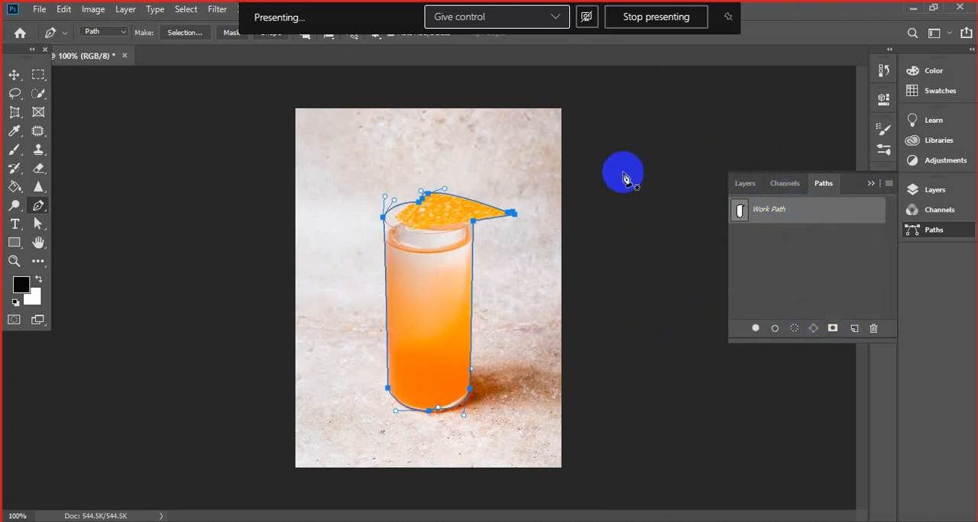
# - Try adding an empty path, undo it, and save the glass work path under the name Path 1
pyautogui.click(850, 330)
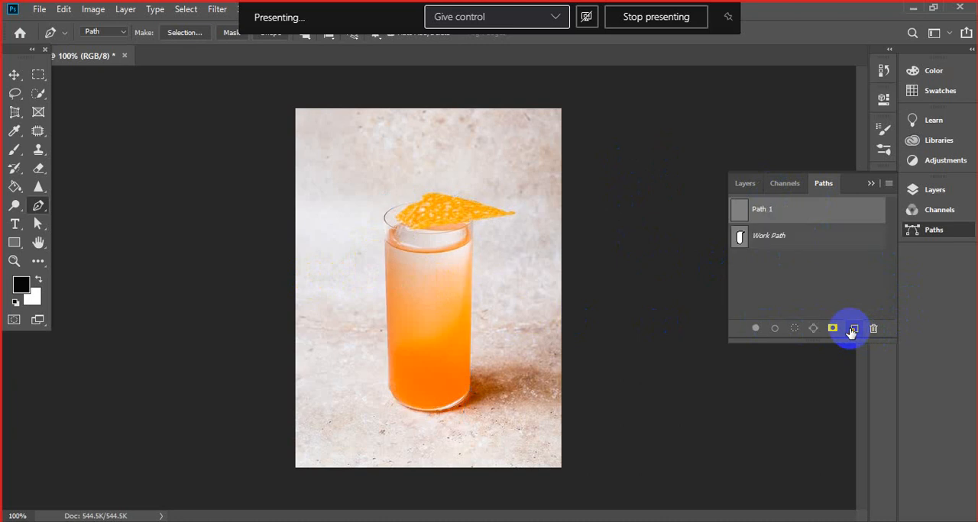
pyautogui.click(783, 247)
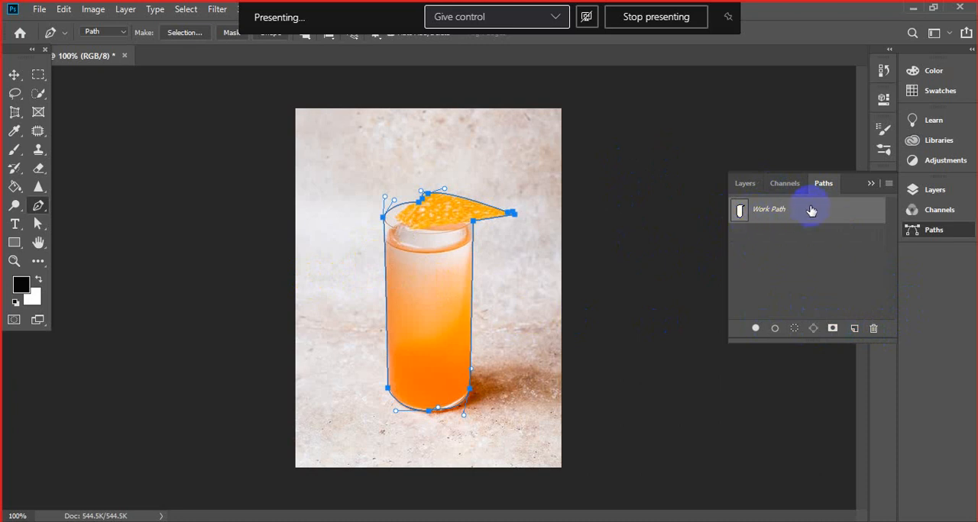
pyautogui.doubleClick(773, 219)
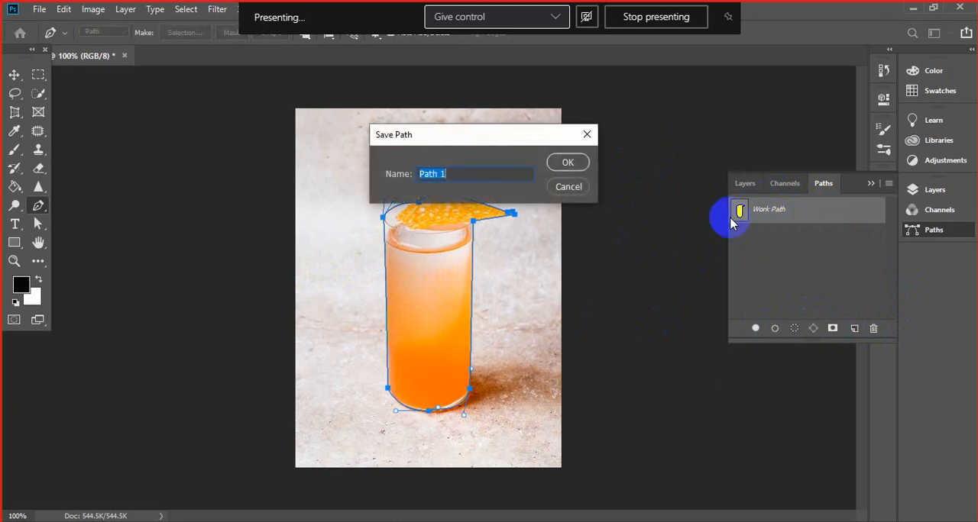
pyautogui.click(568, 162)
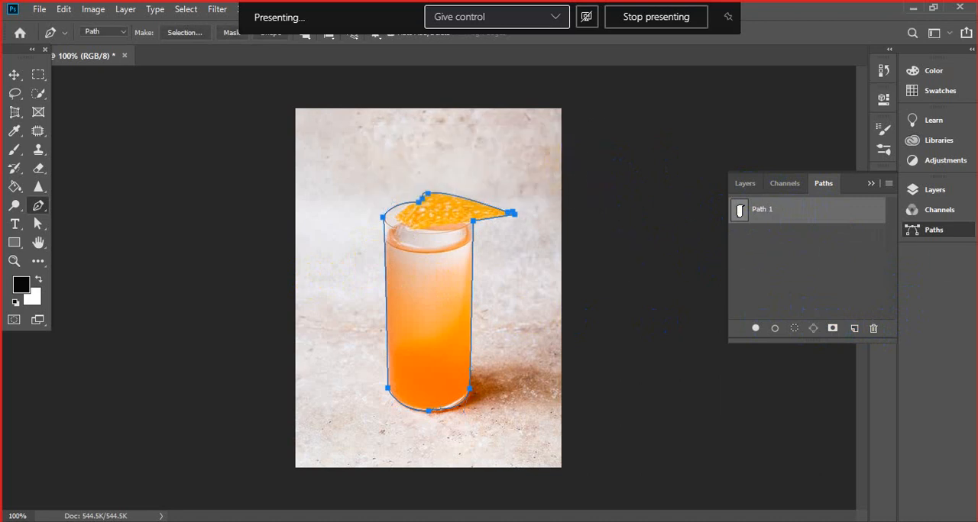
# - Close class 2.jpg without saving its changes and open class 23.jpg from the recent files
pyautogui.click(745, 183)
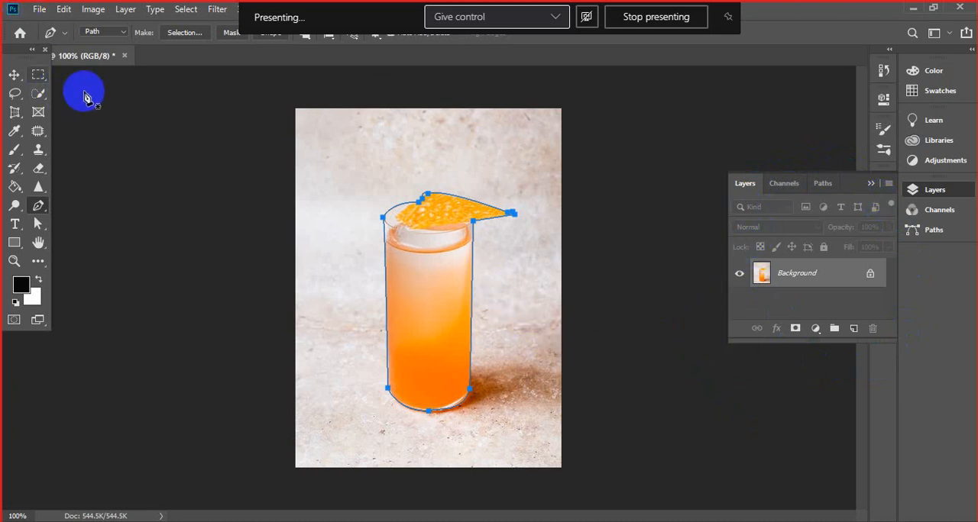
pyautogui.click(124, 55)
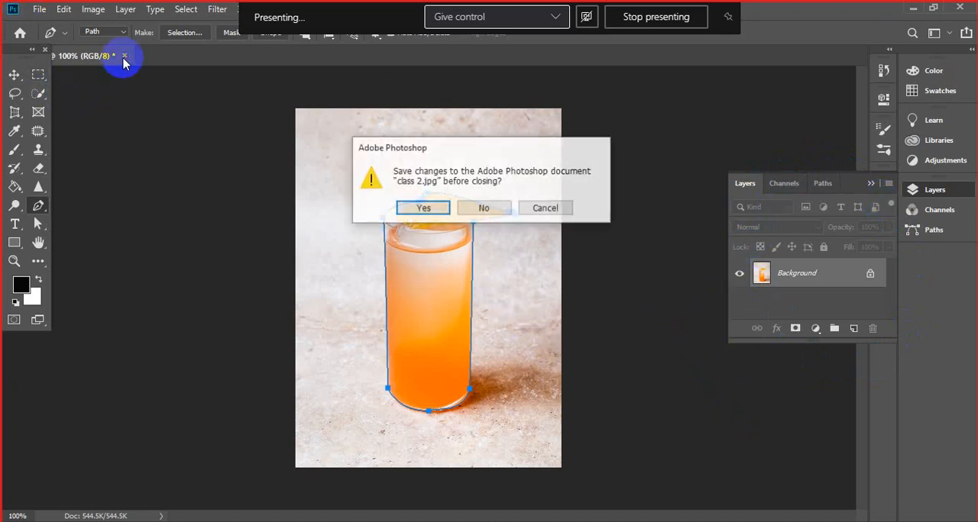
pyautogui.click(486, 206)
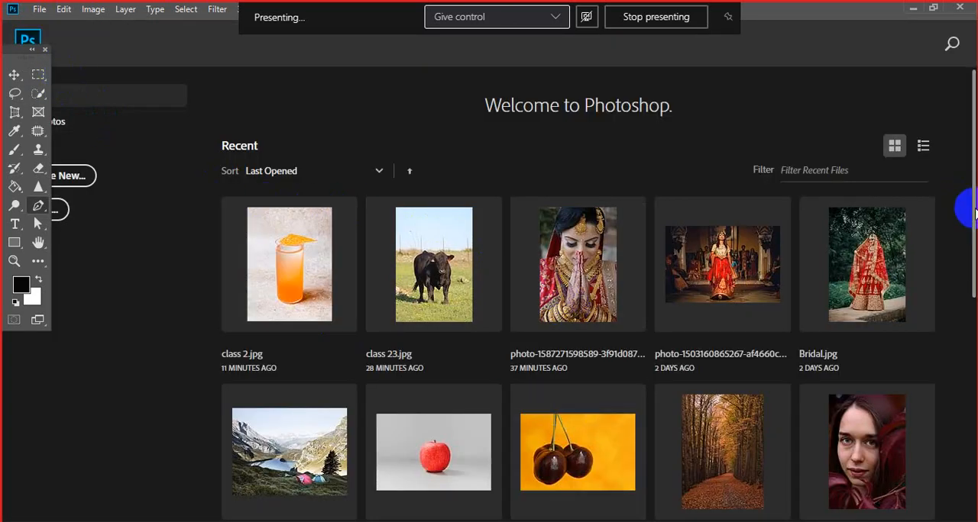
pyautogui.moveTo(970, 210); pyautogui.dragTo(960, 291)
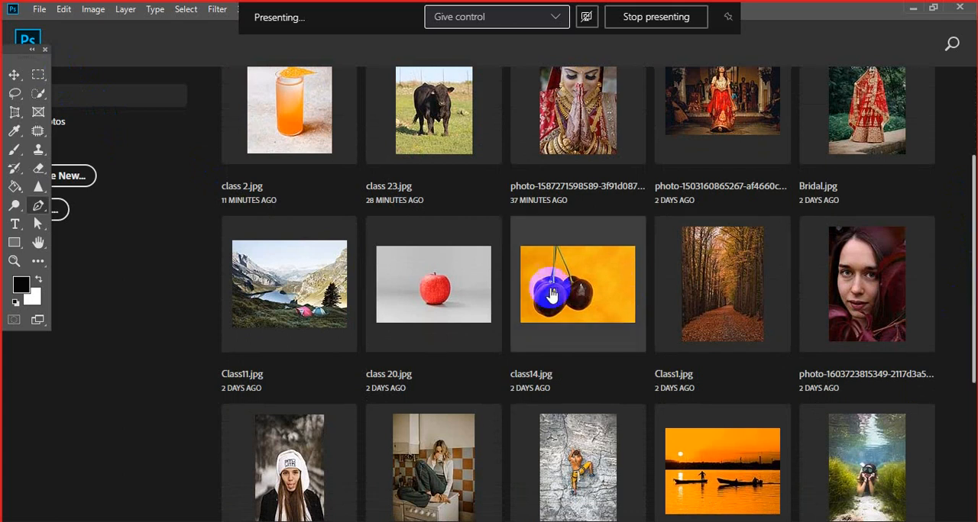
pyautogui.click(432, 114)
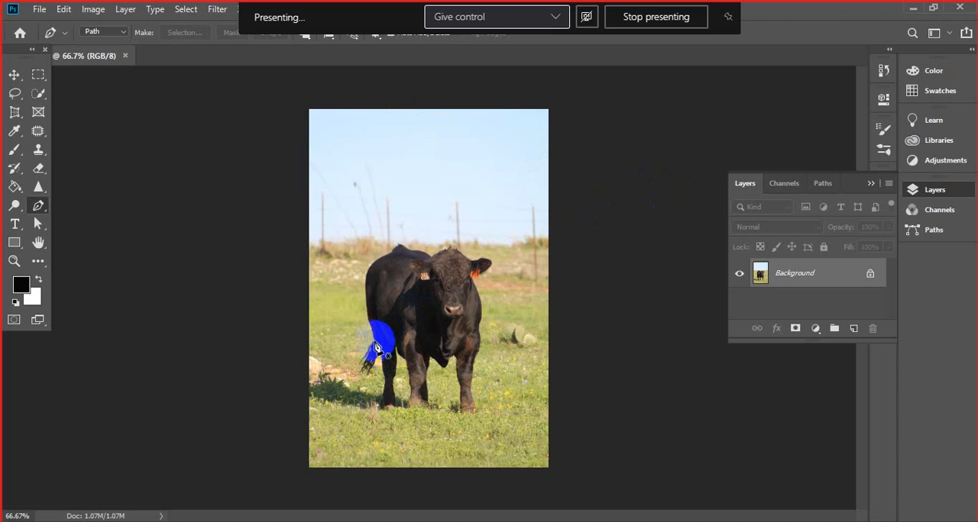
# - Start a Pen tool path at the bull's tail and trace up its rump and along the start of its back
pyautogui.click(376, 348)
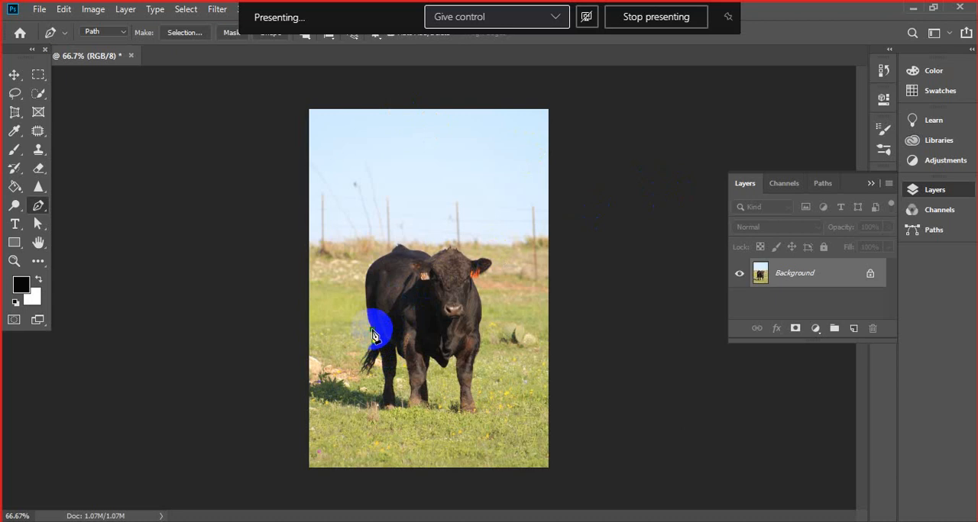
pyautogui.click(369, 323)
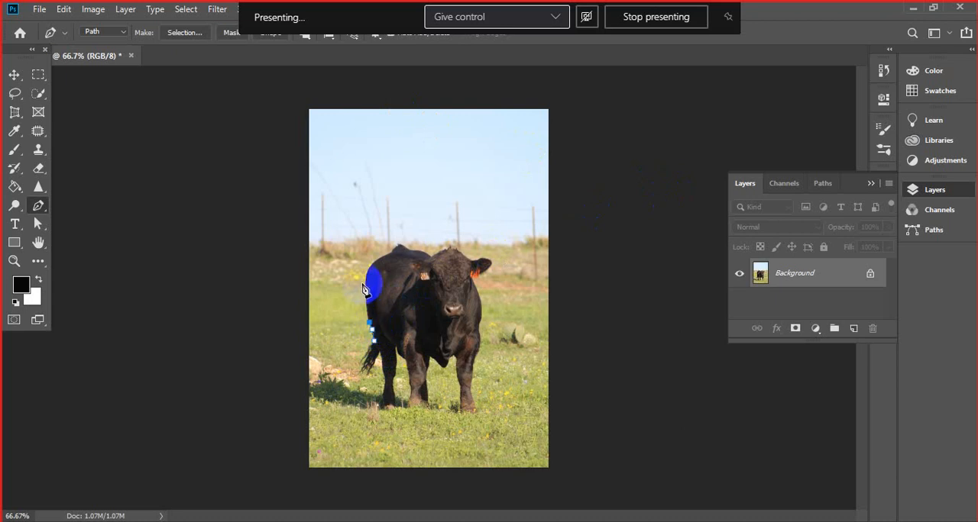
pyautogui.click(367, 274)
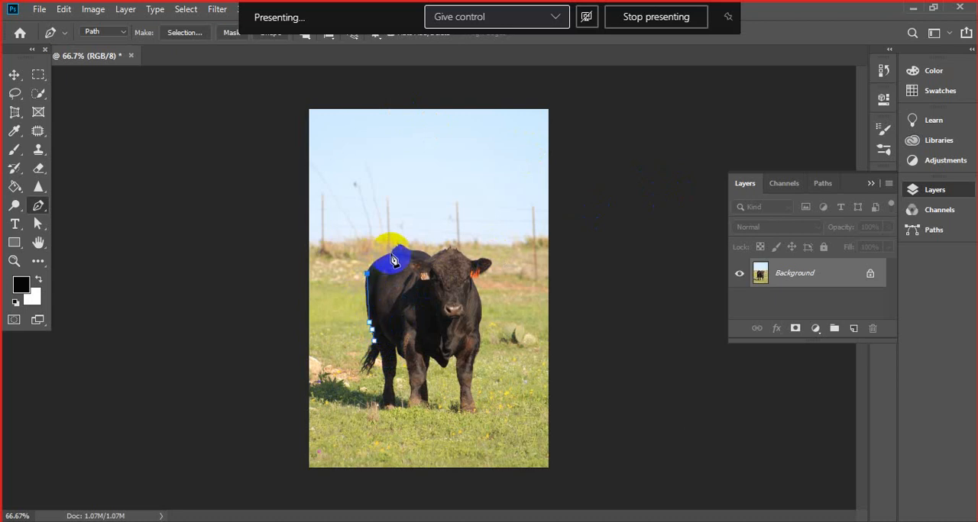
pyautogui.click(391, 254)
pyautogui.click(401, 246)
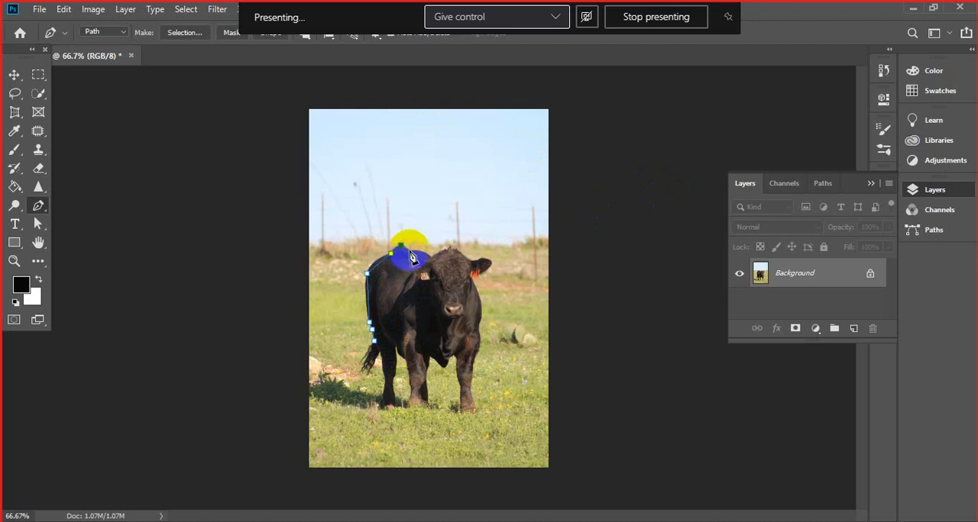
pyautogui.click(411, 250)
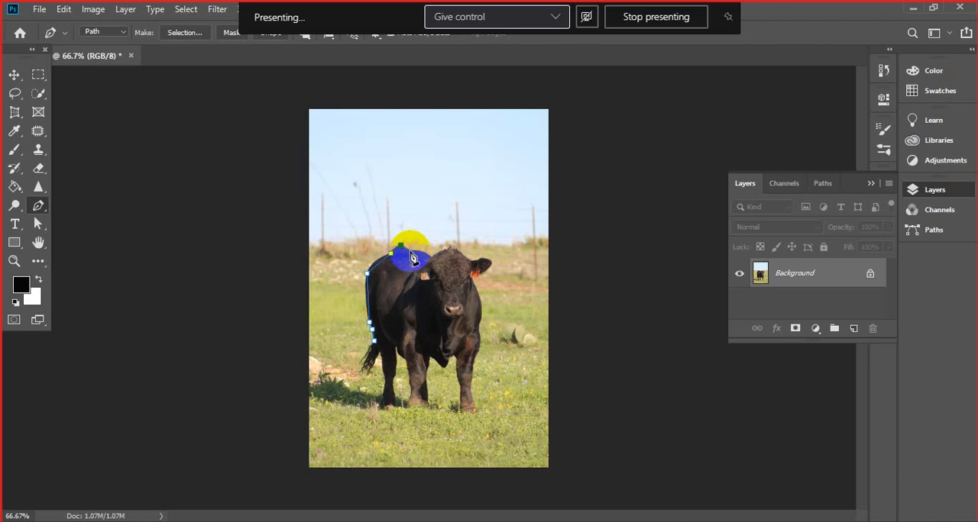
# - Continue the Pen tool path along the bull's back, over the top of its head and out to the tip of its ear
pyautogui.click(410, 251)
pyautogui.click(430, 258)
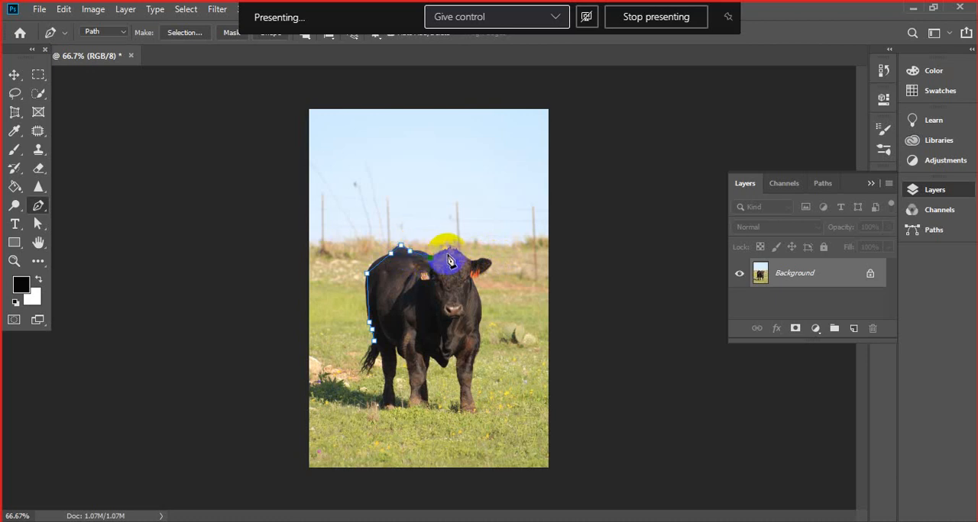
pyautogui.click(447, 250)
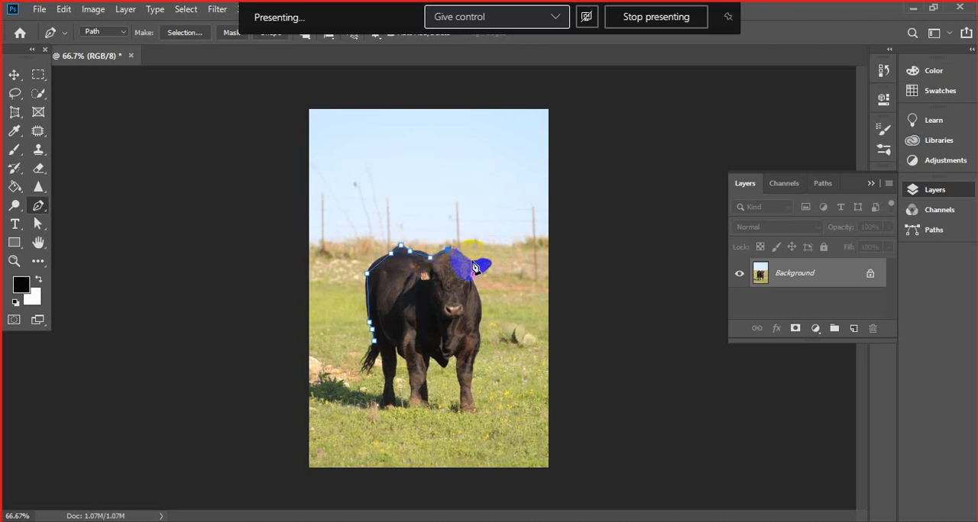
pyautogui.click(471, 260)
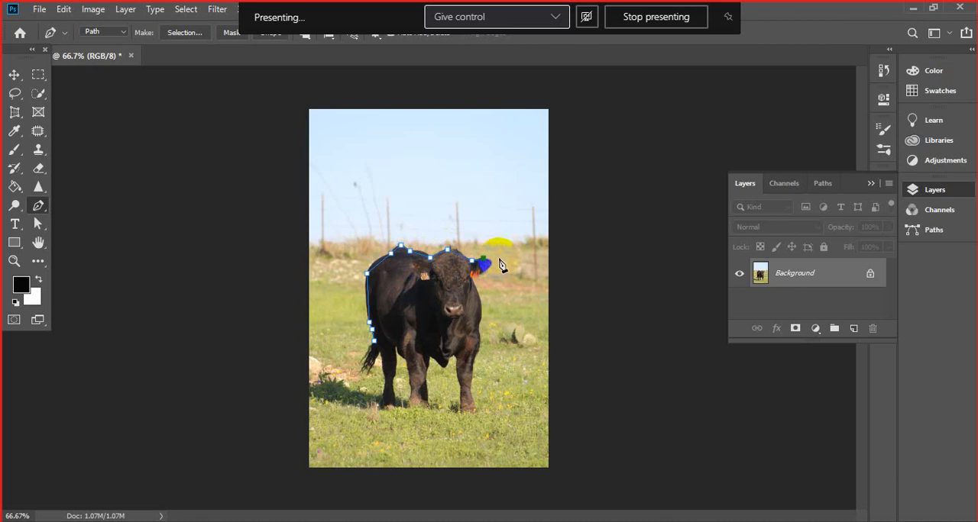
pyautogui.click(491, 263)
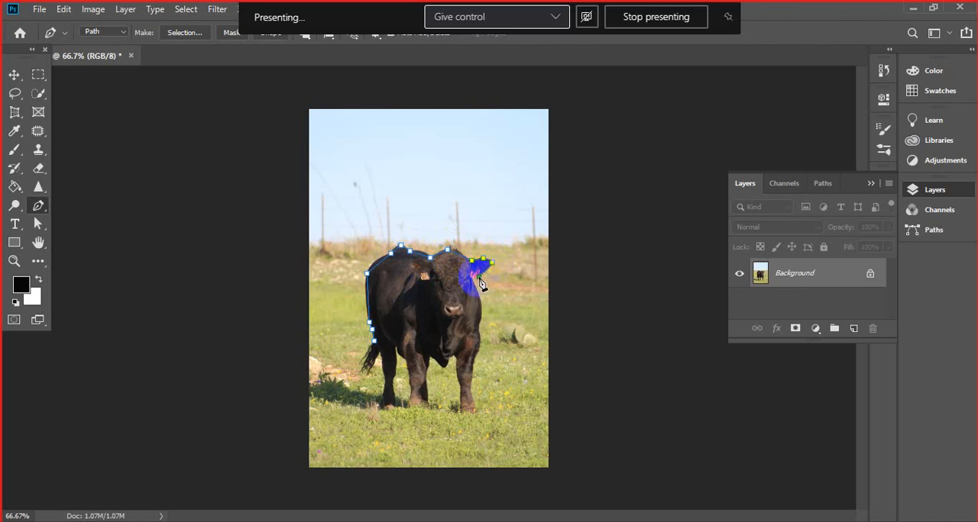
# - Trace the path from under the ear down the neck, shoulder and outer edge of the front leg, and around its hoof
pyautogui.click(479, 299)
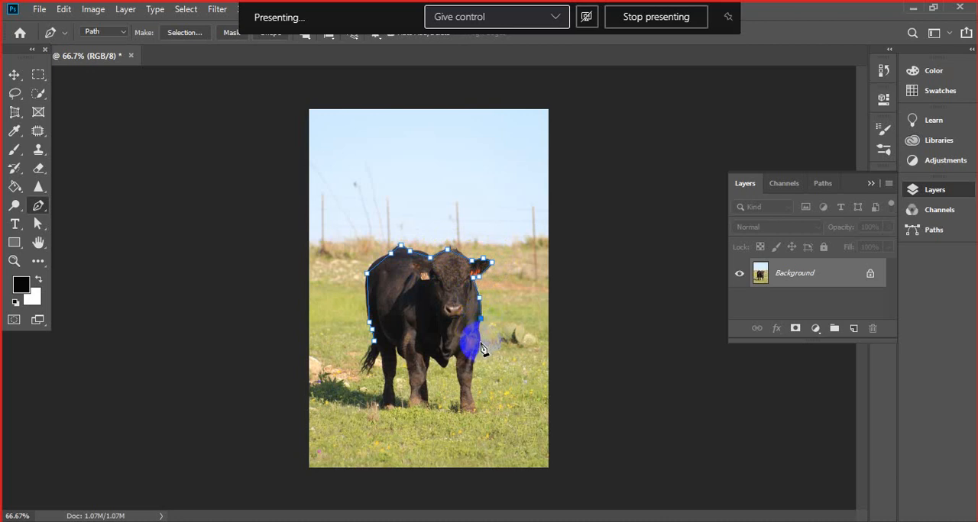
pyautogui.click(480, 329)
pyautogui.click(479, 346)
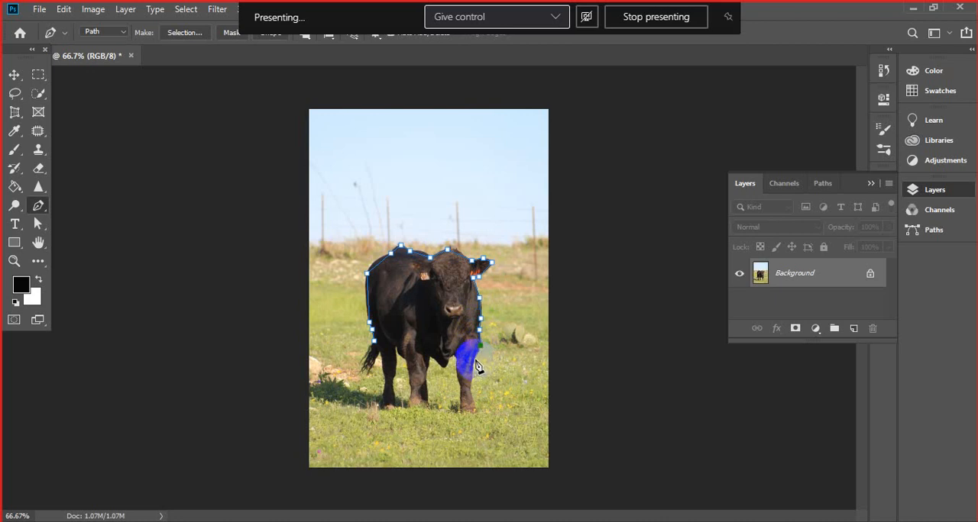
pyautogui.click(476, 359)
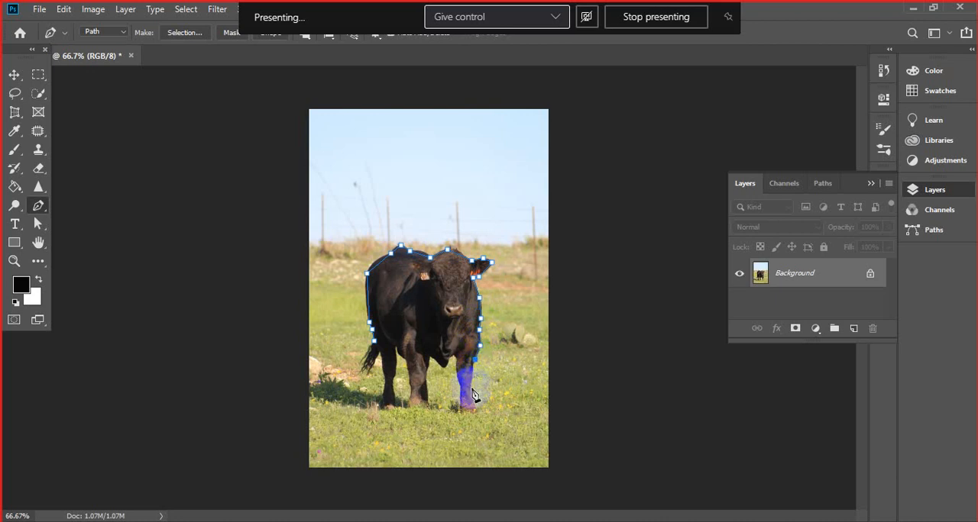
pyautogui.click(472, 389)
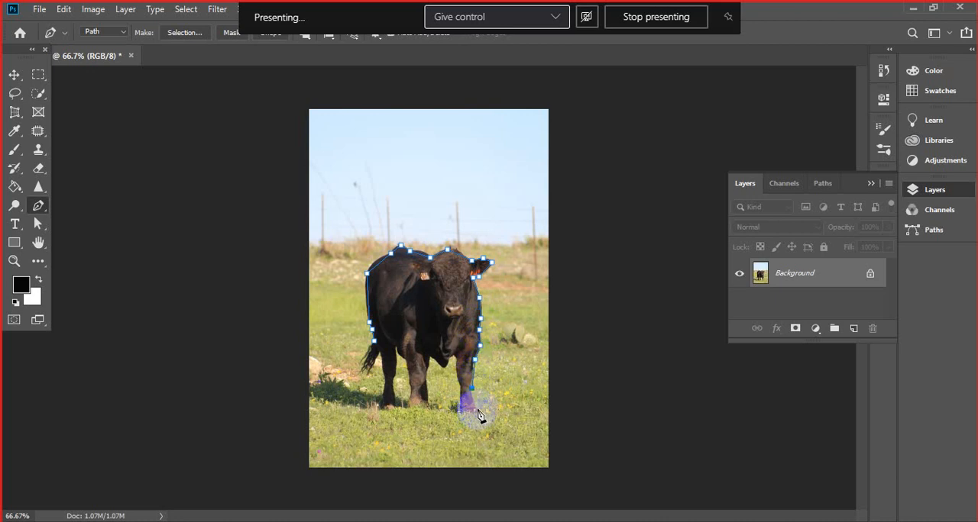
pyautogui.click(476, 409)
pyautogui.click(459, 414)
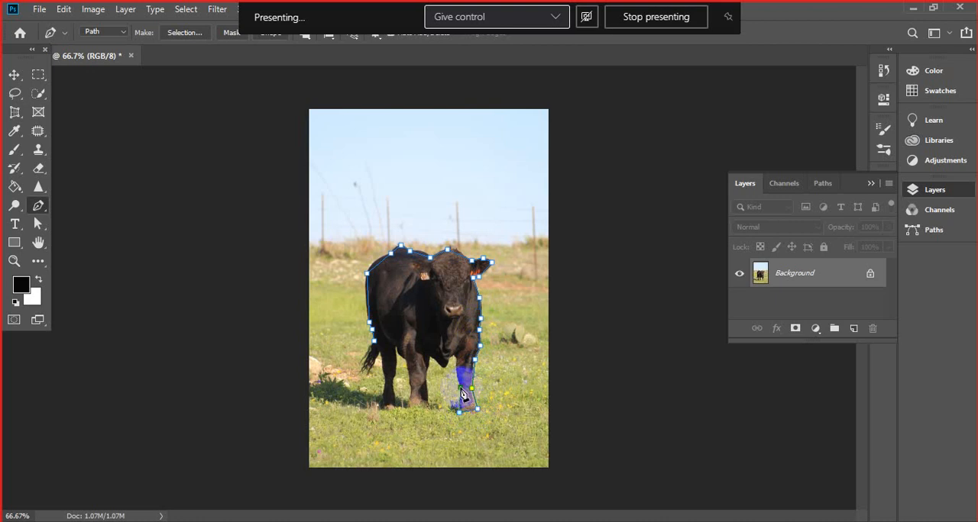
# - Trace up the inside of the front leg, across the chest and down around the second front leg's hoof
pyautogui.click(460, 388)
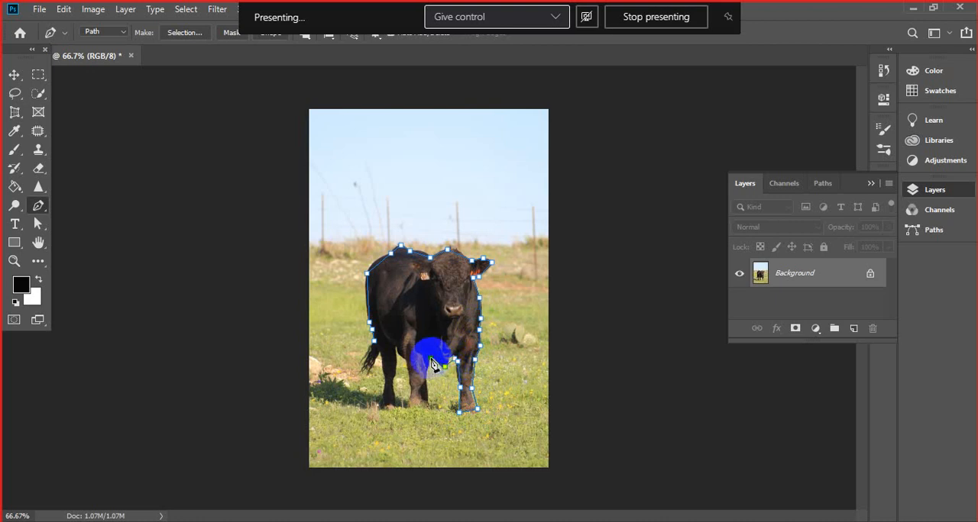
pyautogui.click(426, 373)
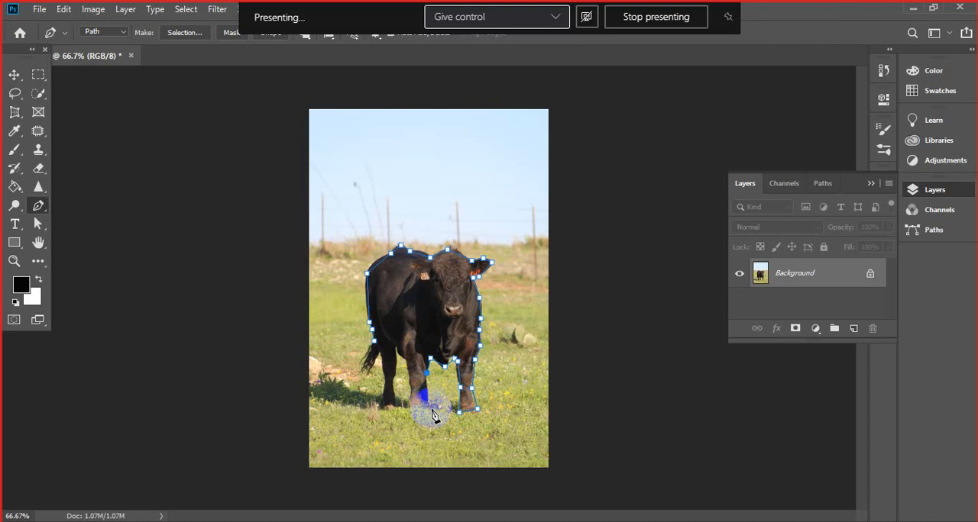
pyautogui.click(429, 406)
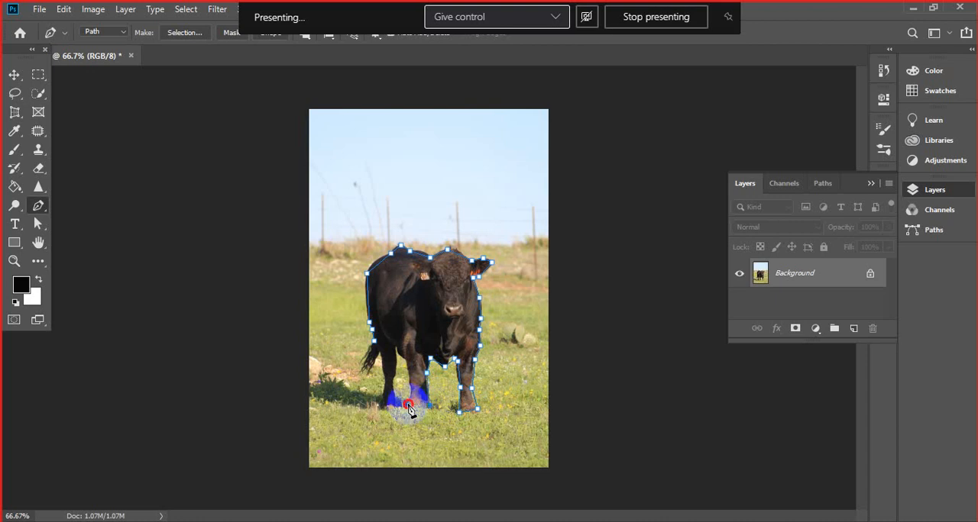
pyautogui.click(408, 405)
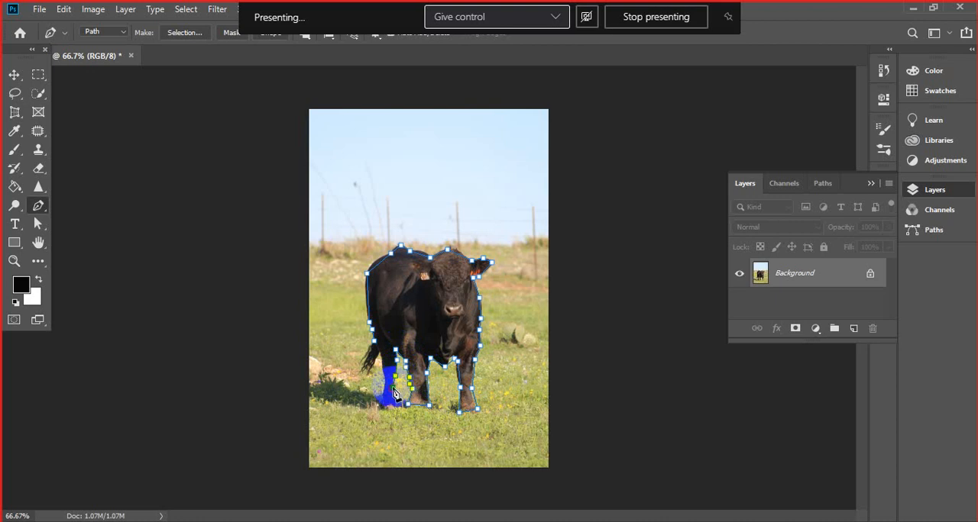
# - Trace around the hind leg and tail, and close the bull's path at its starting anchor
pyautogui.click(403, 411)
pyautogui.click(398, 400)
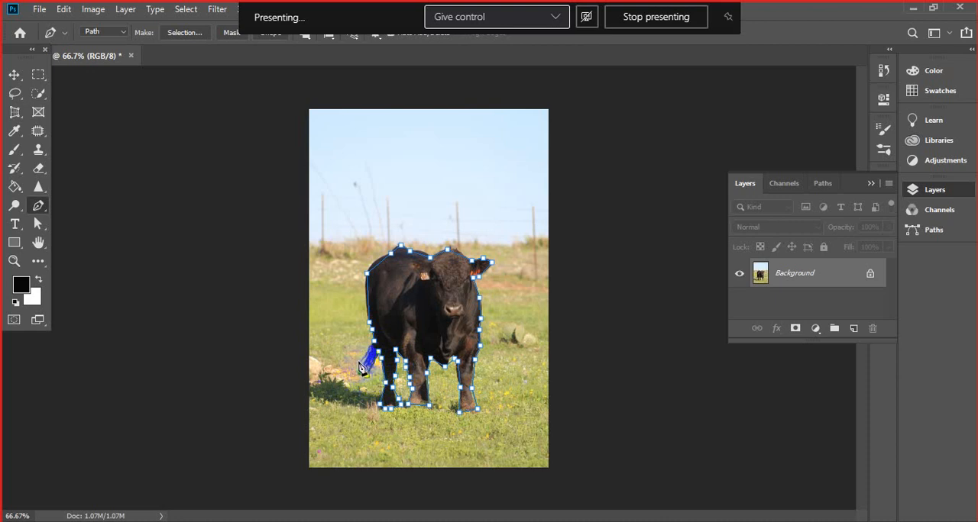
pyautogui.click(373, 344)
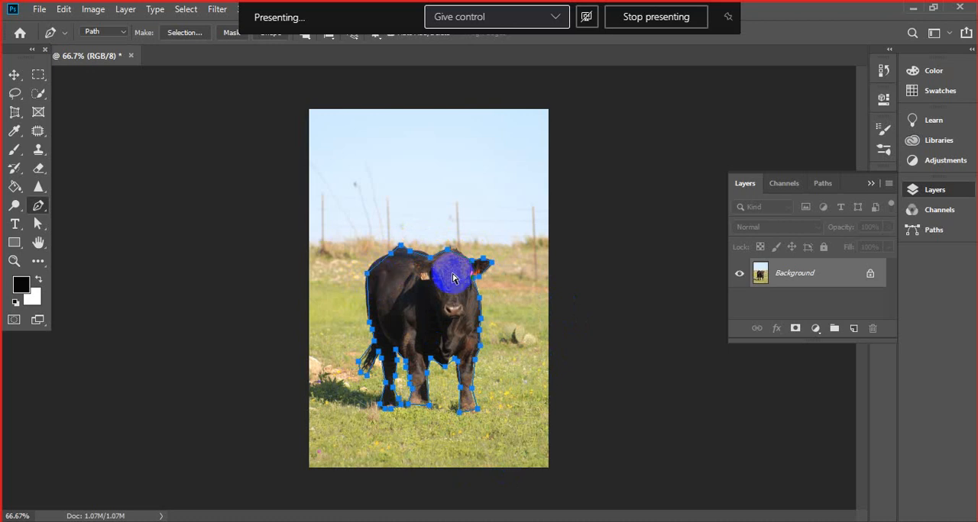
# - Convert the corner anchor on the bull's rump to a smooth point and shape its lower handle to fit the rear edge
pyautogui.scroll(3, 452, 278)
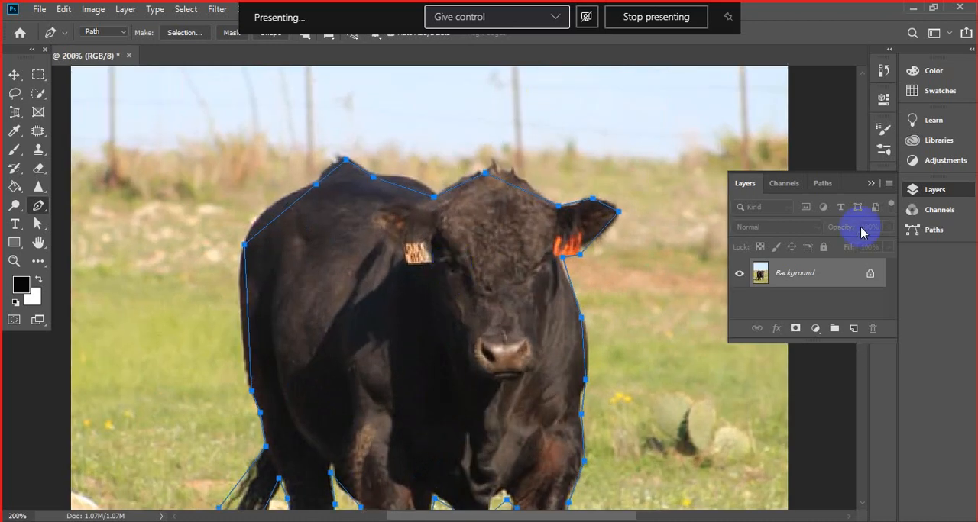
pyautogui.click(871, 179)
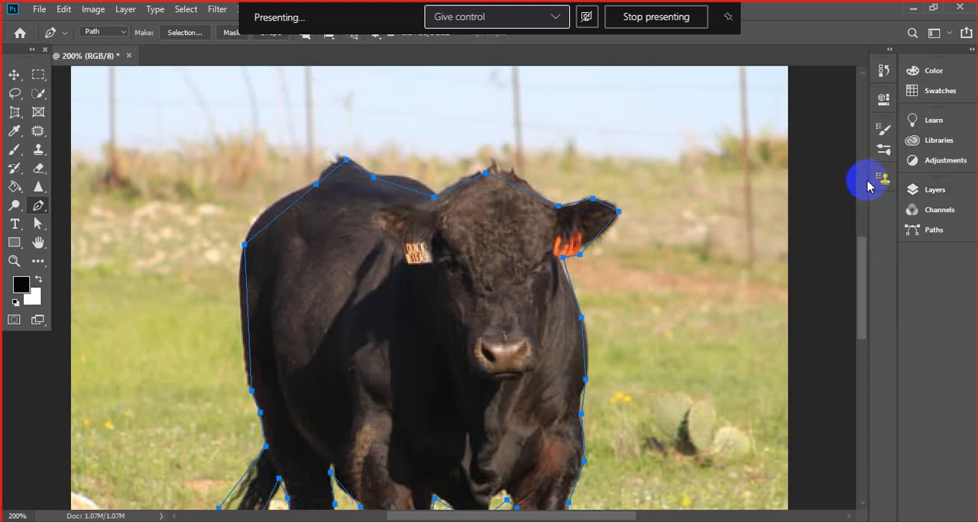
pyautogui.moveTo(862, 278); pyautogui.dragTo(861, 293)
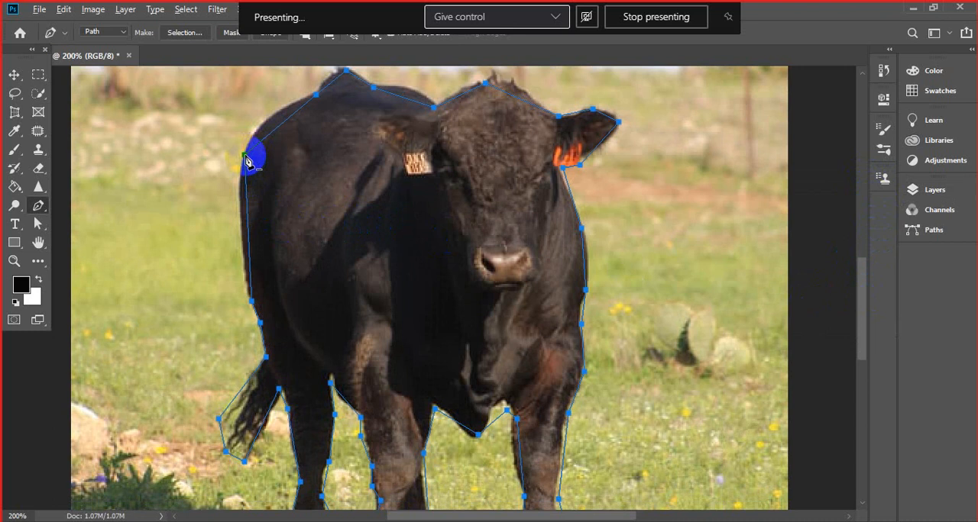
pyautogui.moveTo(244, 157); pyautogui.dragTo(281, 151)
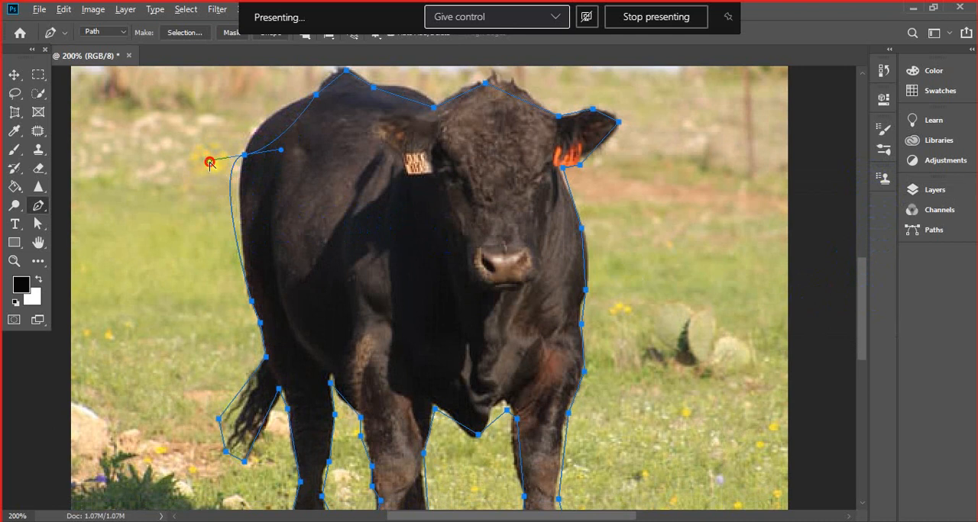
pyautogui.moveTo(209, 161); pyautogui.dragTo(230, 164)
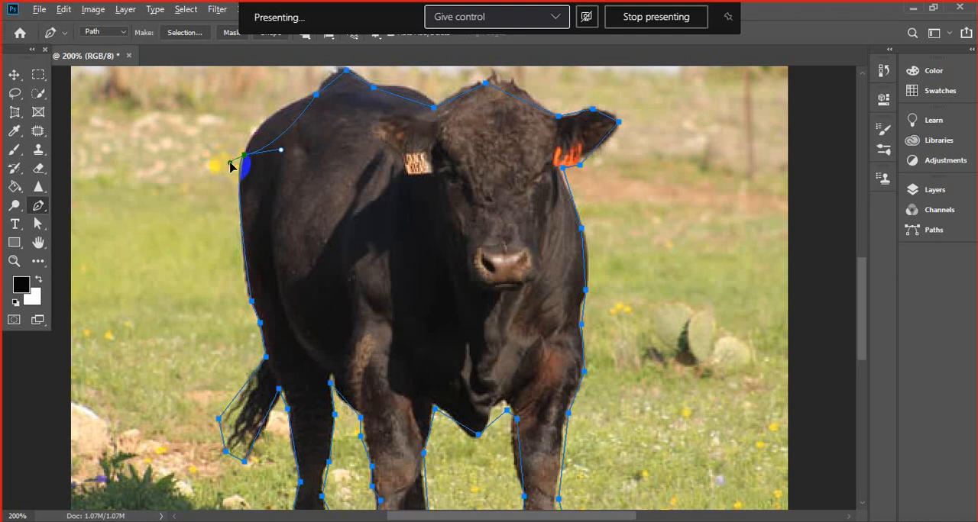
# - Add an anchor point midway down the bull's rear edge and adjust its position and handles to follow the body
pyautogui.click(244, 240)
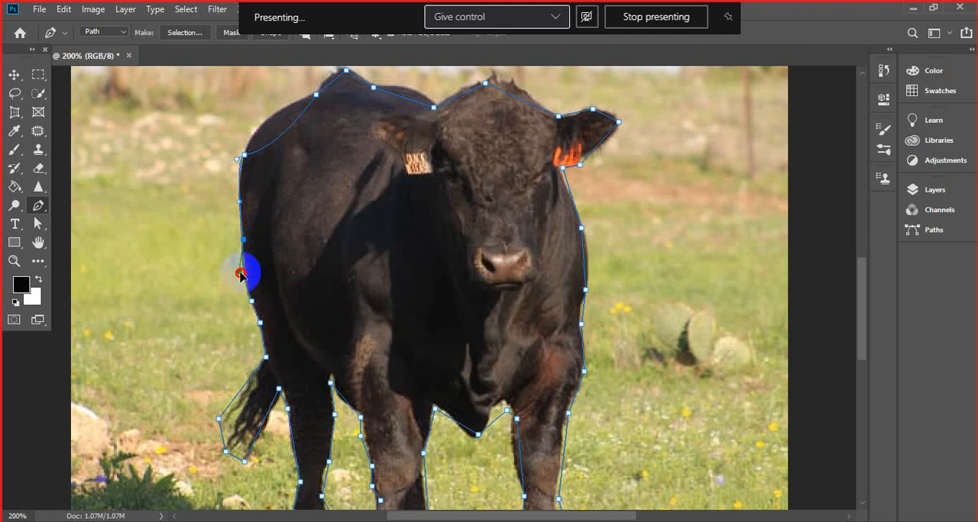
pyautogui.click(240, 273)
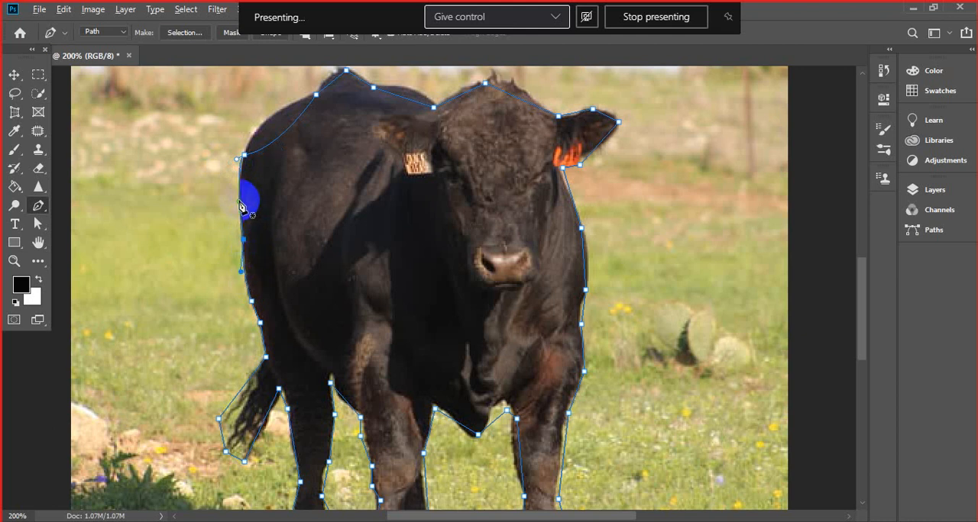
pyautogui.moveTo(239, 203); pyautogui.dragTo(239, 200)
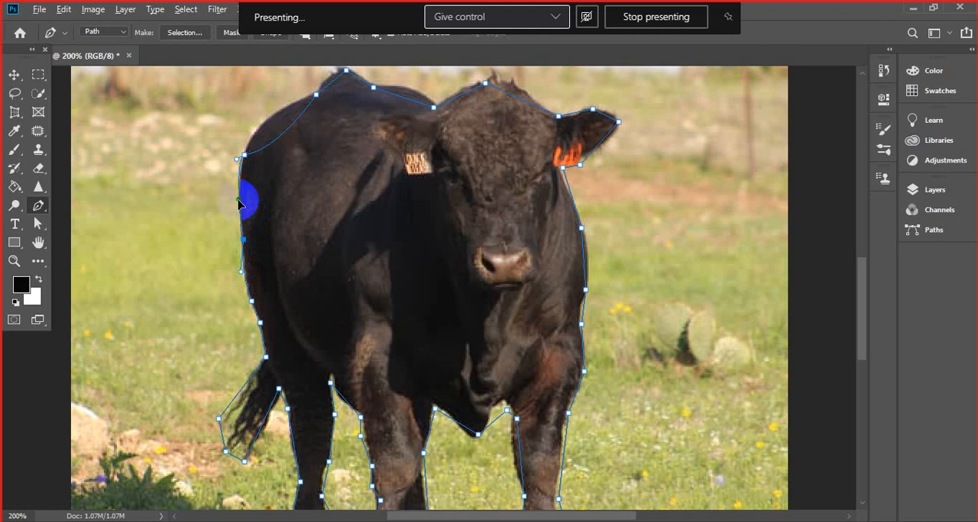
pyautogui.keyDown('alt'); pyautogui.click(244, 239); pyautogui.keyUp('alt')
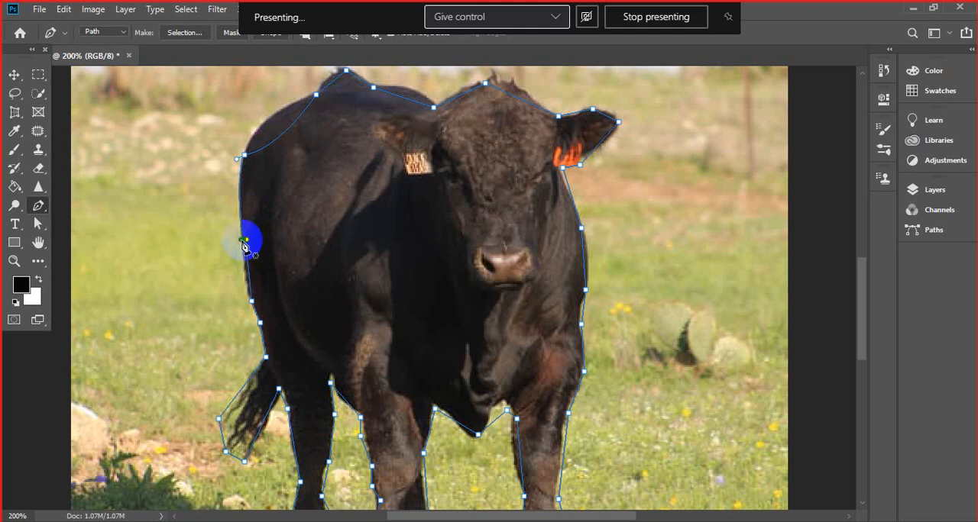
pyautogui.hotkey('ctrl', 'z')
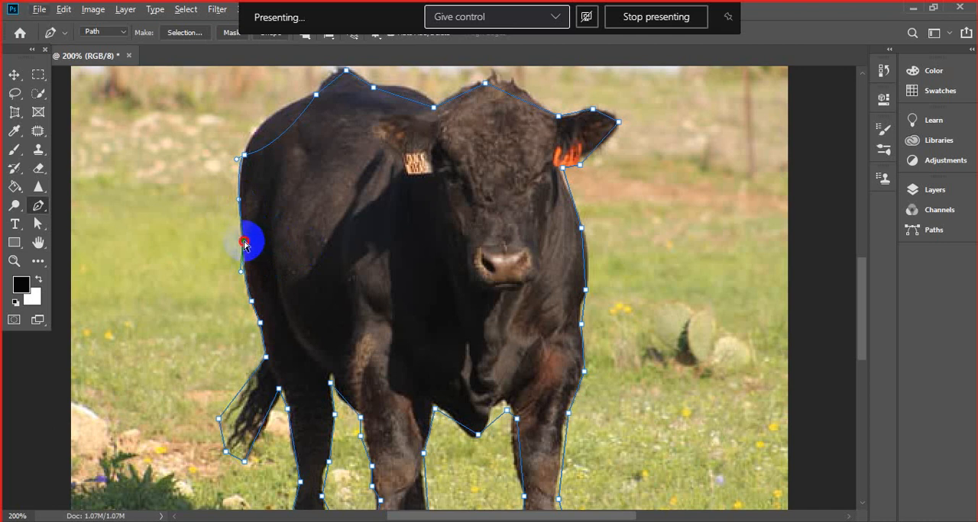
pyautogui.moveTo(242, 241); pyautogui.dragTo(241, 239)
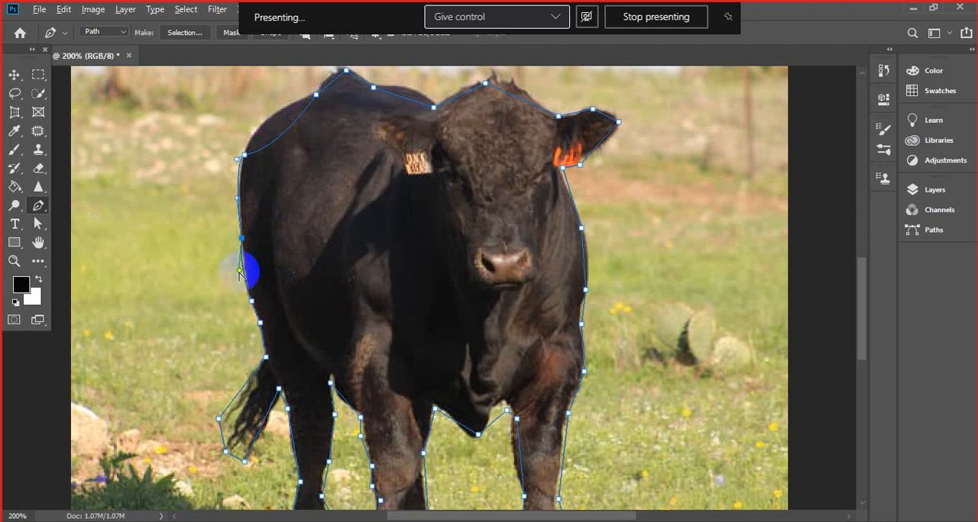
pyautogui.moveTo(239, 273); pyautogui.dragTo(245, 265)
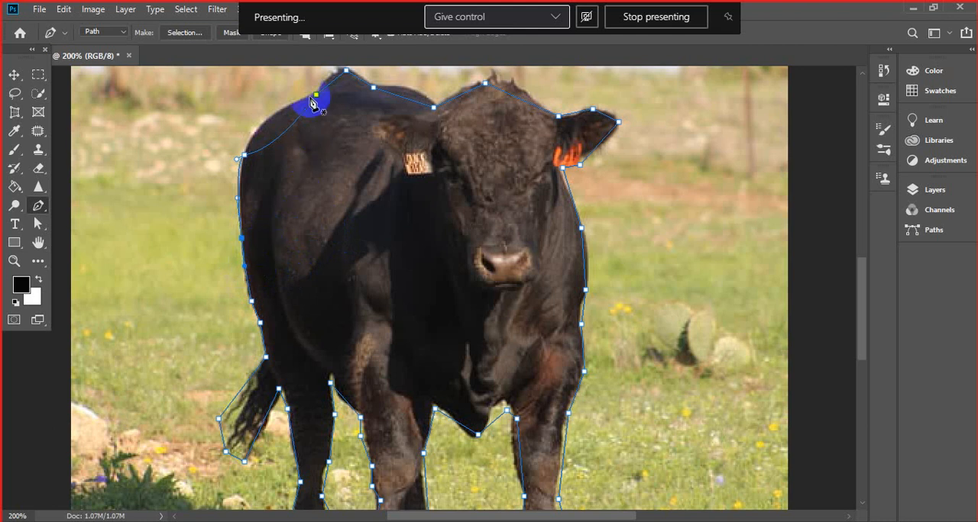
# - Adjust both handles of the rump anchor so the path curves along the upper rump towards the back
pyautogui.click(238, 162)
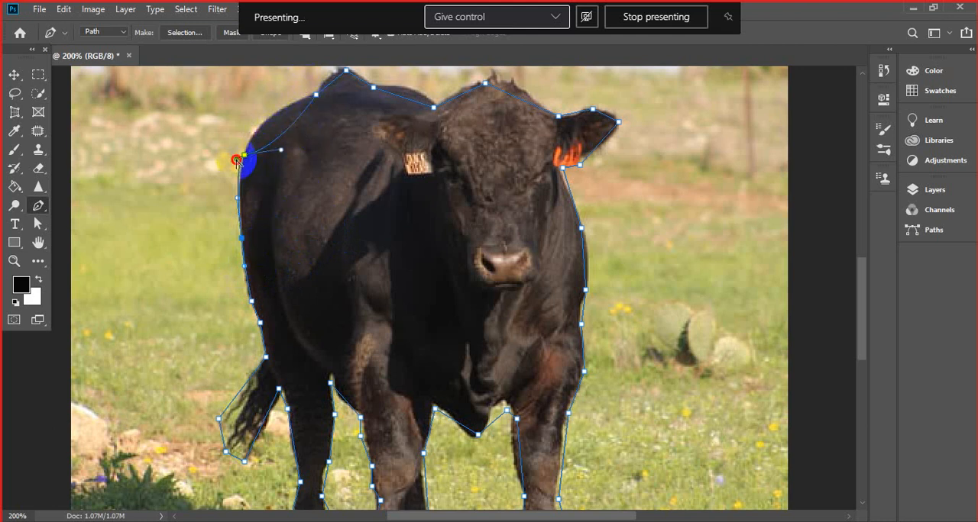
pyautogui.hotkey('ctrl', 'z')
pyautogui.click(237, 158)
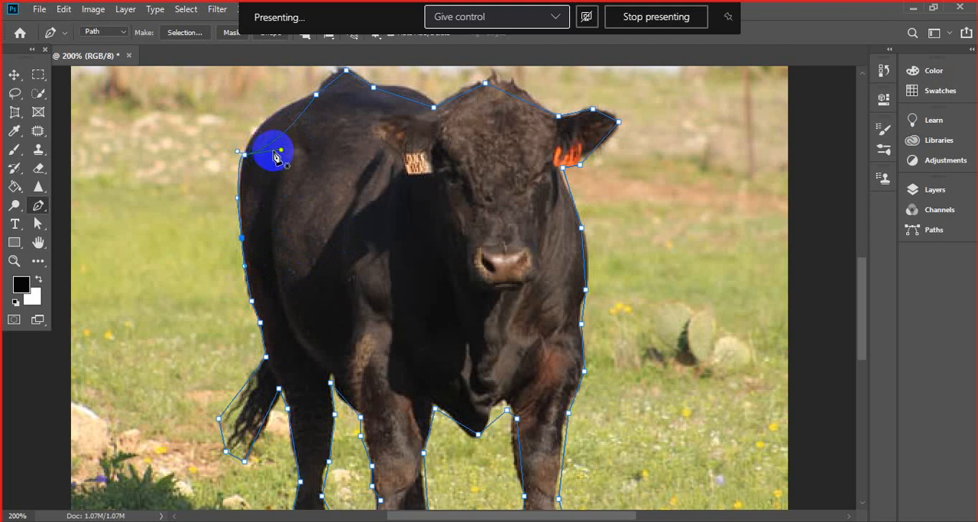
pyautogui.moveTo(281, 151); pyautogui.dragTo(265, 102)
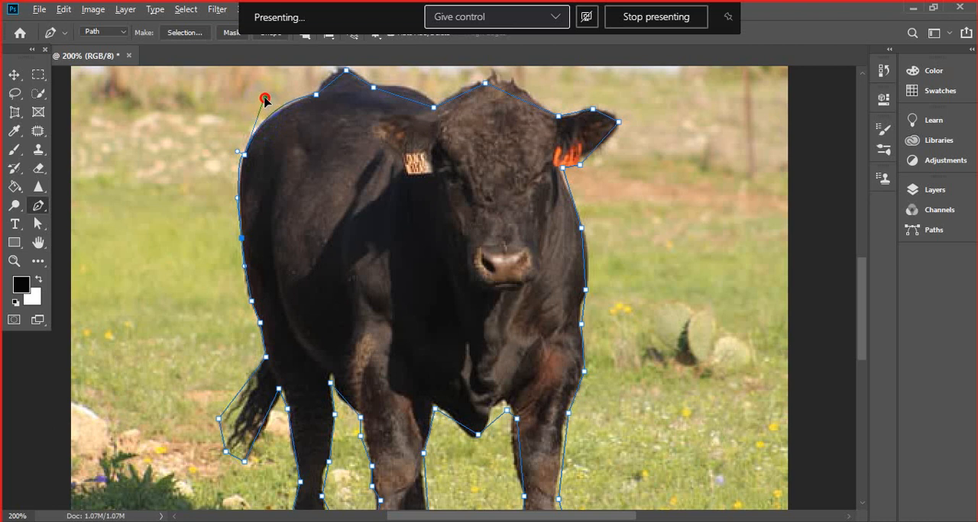
pyautogui.moveTo(265, 100); pyautogui.dragTo(263, 105)
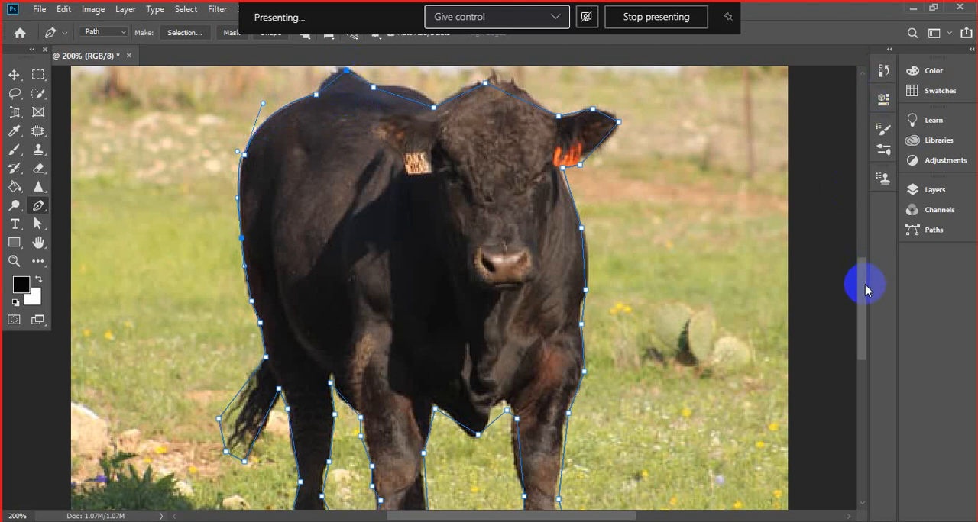
# - Convert the anchor just before the shoulder hump to a curve point and shape its handles to fit the back and hump
pyautogui.moveTo(864, 286); pyautogui.dragTo(862, 266)
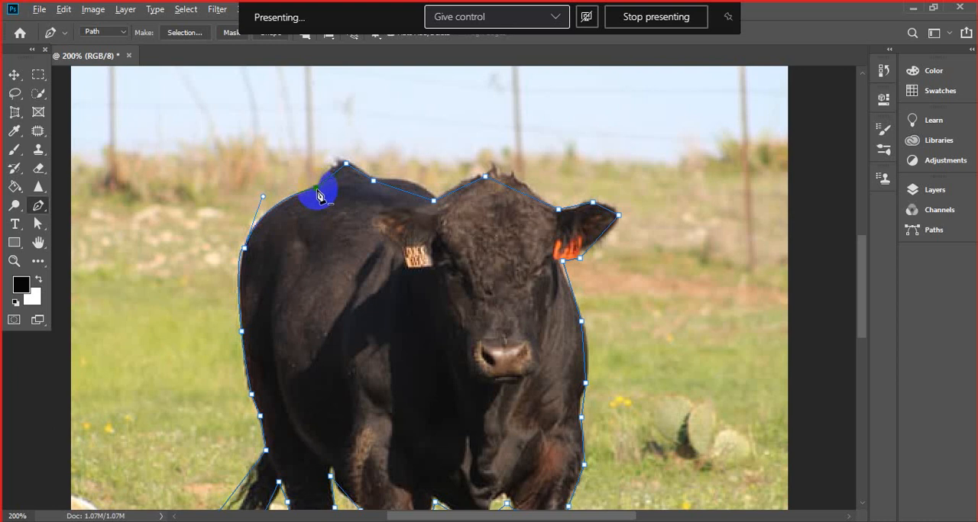
pyautogui.moveTo(316, 189); pyautogui.dragTo(347, 207)
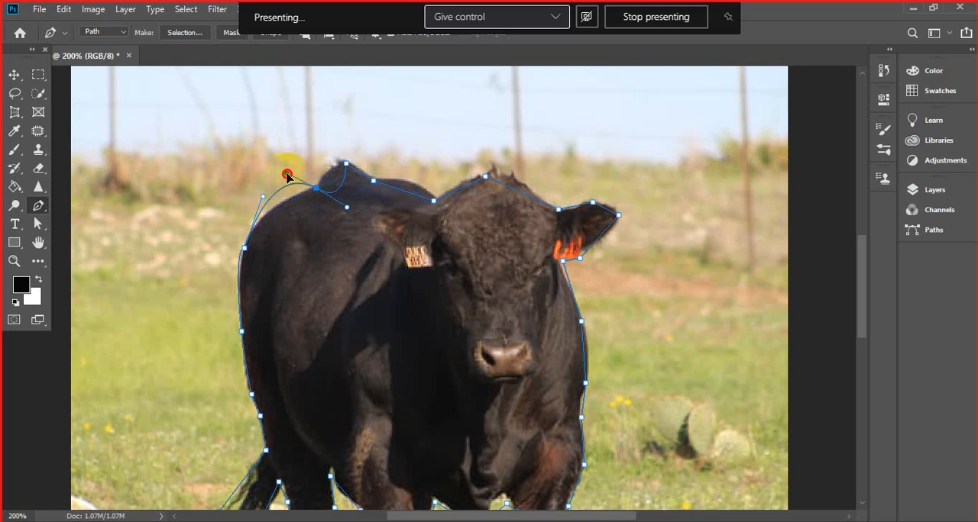
pyautogui.moveTo(286, 175); pyautogui.dragTo(329, 159)
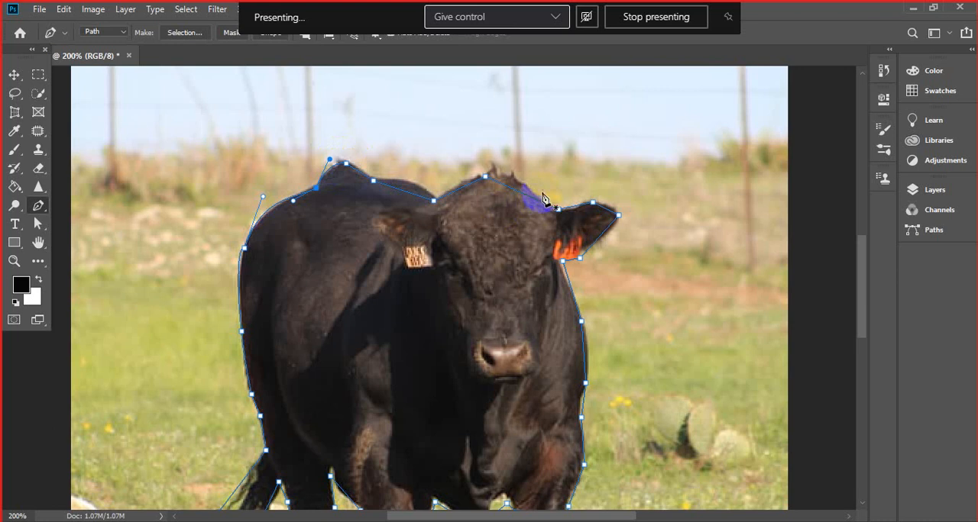
pyautogui.click(375, 181)
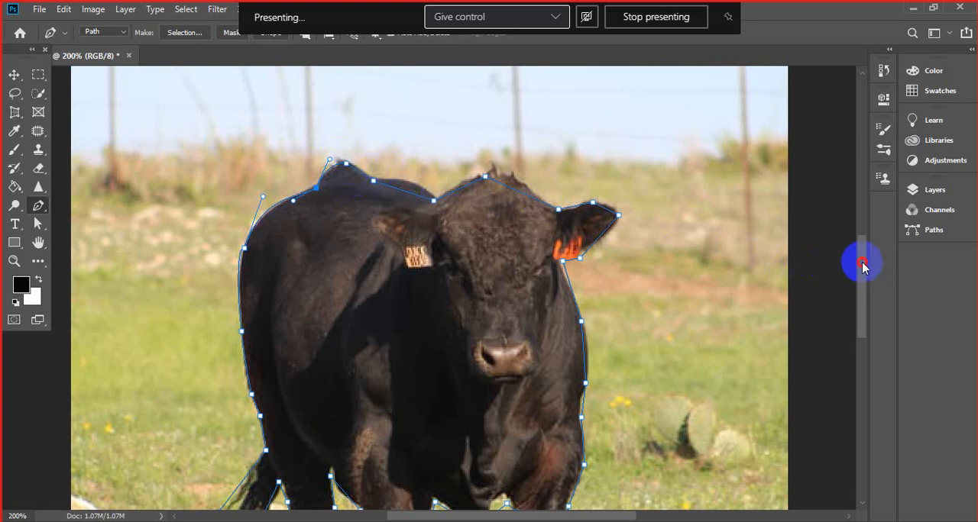
pyautogui.moveTo(860, 262); pyautogui.dragTo(839, 261)
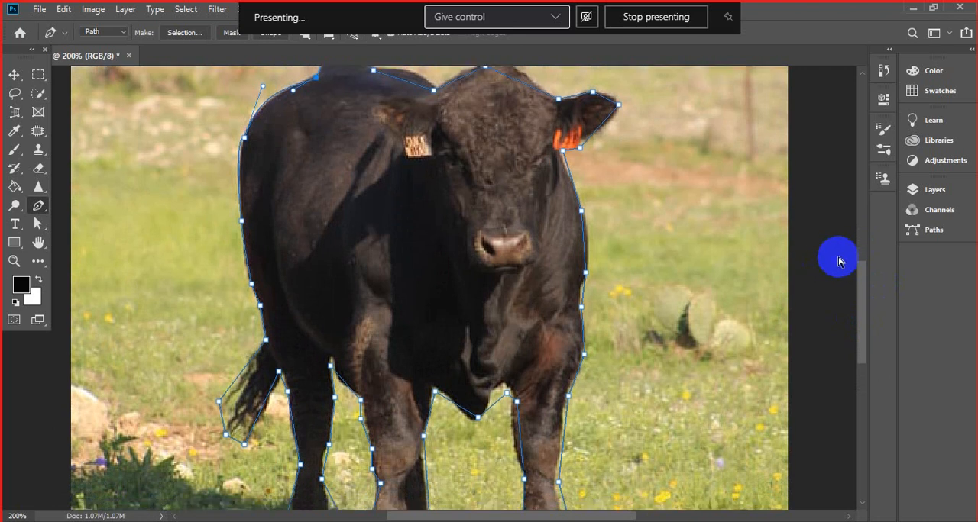
pyautogui.hotkey('ctrl', '-')
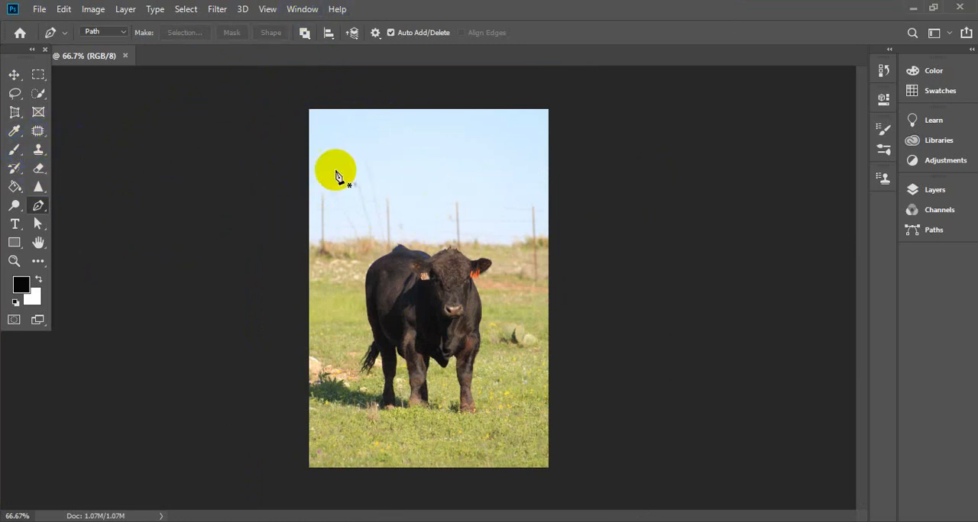
# - Paint eleven separate black strokes across the sky, bull and grass with the Brush tool at 31 px
pyautogui.click(17, 152)
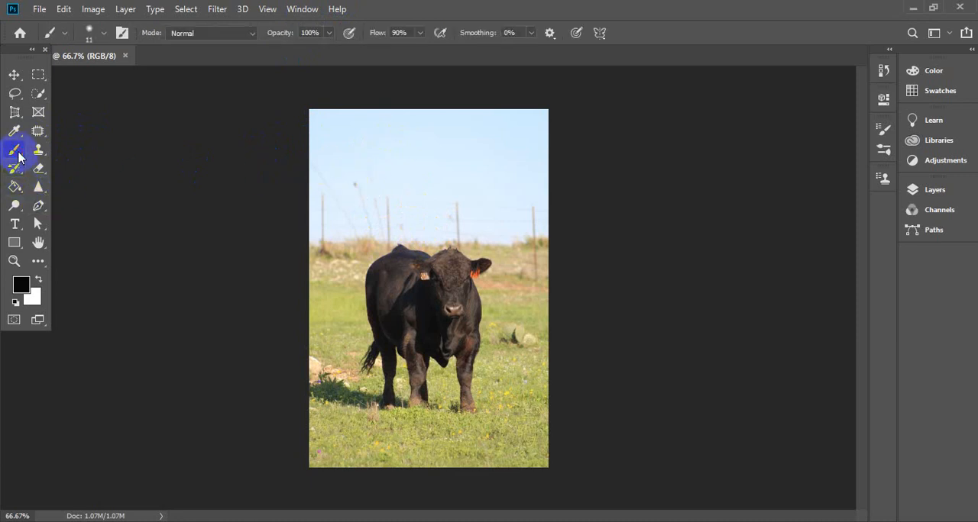
pyautogui.click(103, 39)
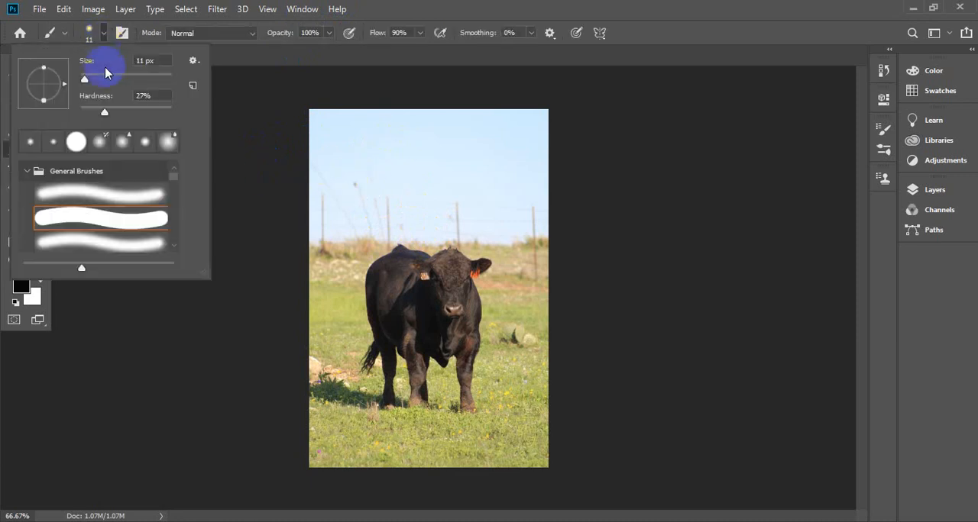
pyautogui.moveTo(87, 79); pyautogui.dragTo(93, 79)
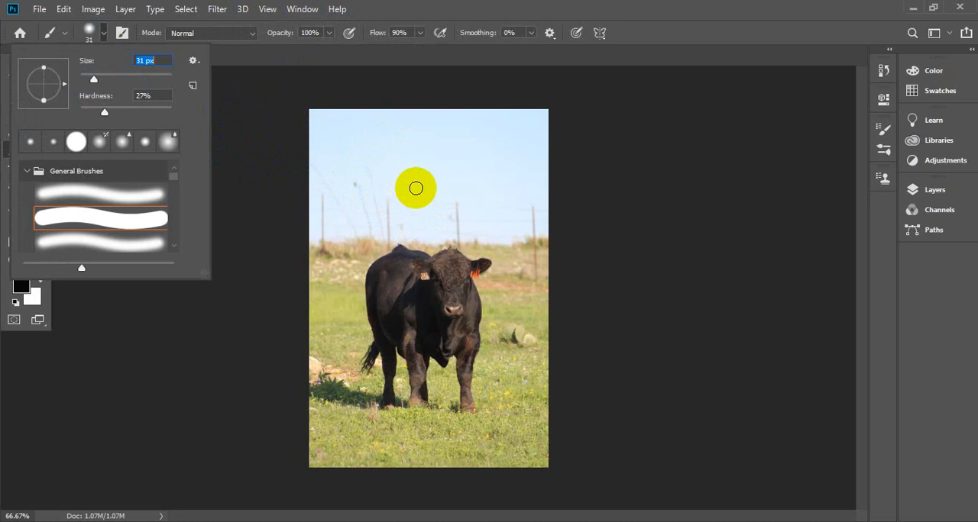
pyautogui.moveTo(345, 170); pyautogui.dragTo(353, 251)
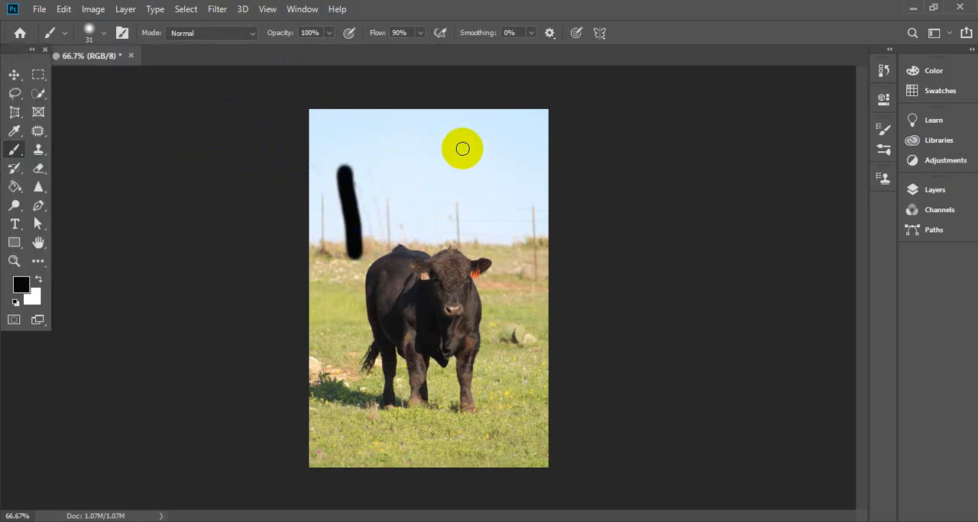
pyautogui.moveTo(463, 150); pyautogui.dragTo(472, 237)
pyautogui.moveTo(398, 166); pyautogui.dragTo(420, 292)
pyautogui.moveTo(323, 328); pyautogui.dragTo(356, 420)
pyautogui.moveTo(542, 312); pyautogui.dragTo(539, 412)
pyautogui.moveTo(437, 395); pyautogui.dragTo(450, 463)
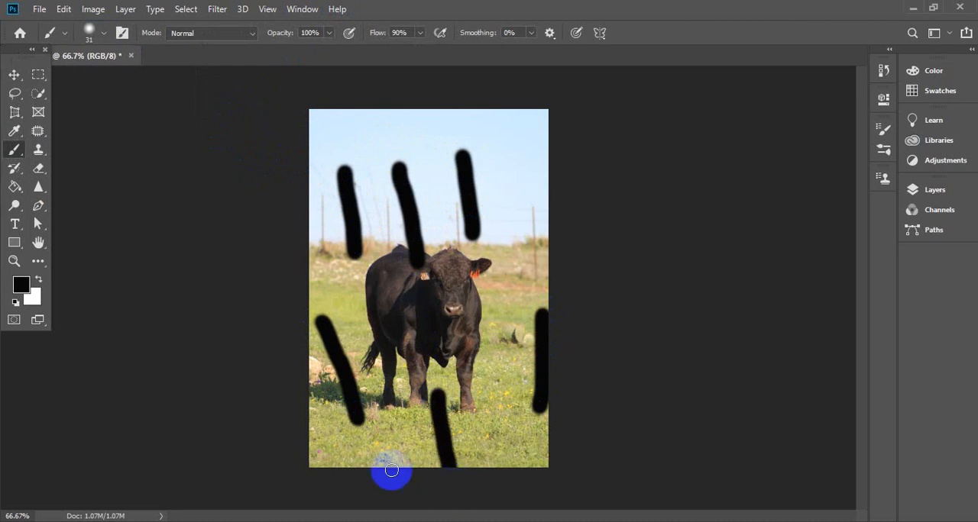
pyautogui.moveTo(399, 399); pyautogui.dragTo(399, 450)
pyautogui.moveTo(503, 159); pyautogui.dragTo(512, 281)
pyautogui.moveTo(328, 288); pyautogui.dragTo(511, 307)
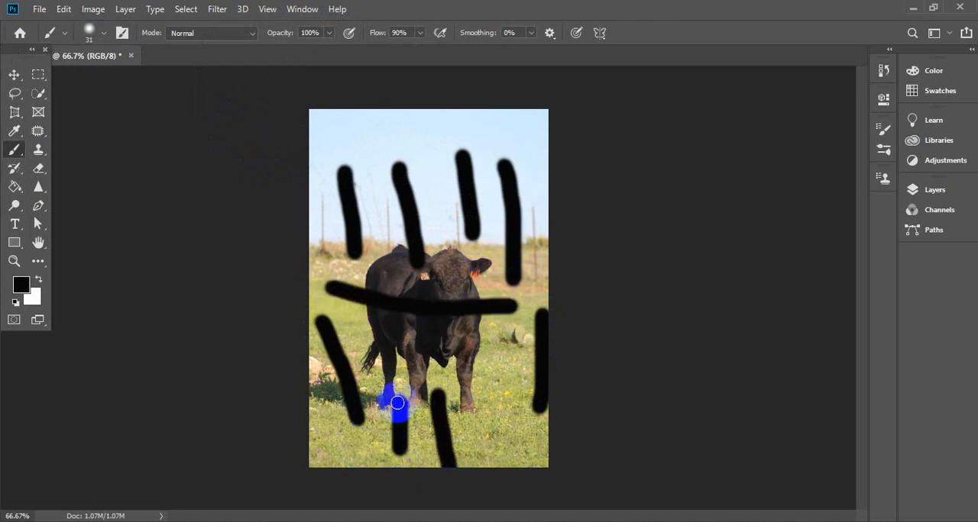
pyautogui.moveTo(359, 329); pyautogui.dragTo(466, 395)
pyautogui.moveTo(519, 342); pyautogui.dragTo(498, 460)
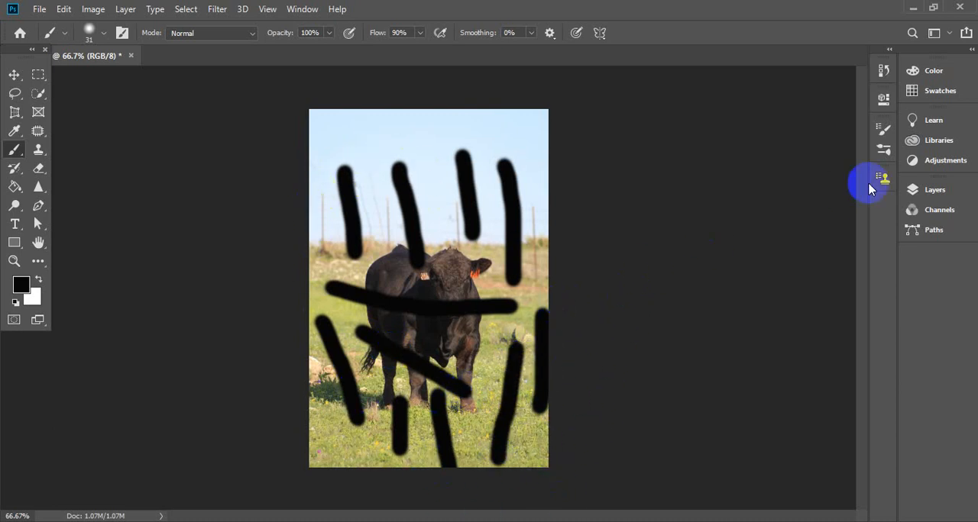
# - Show the document's layers and its history of edit states
pyautogui.click(921, 189)
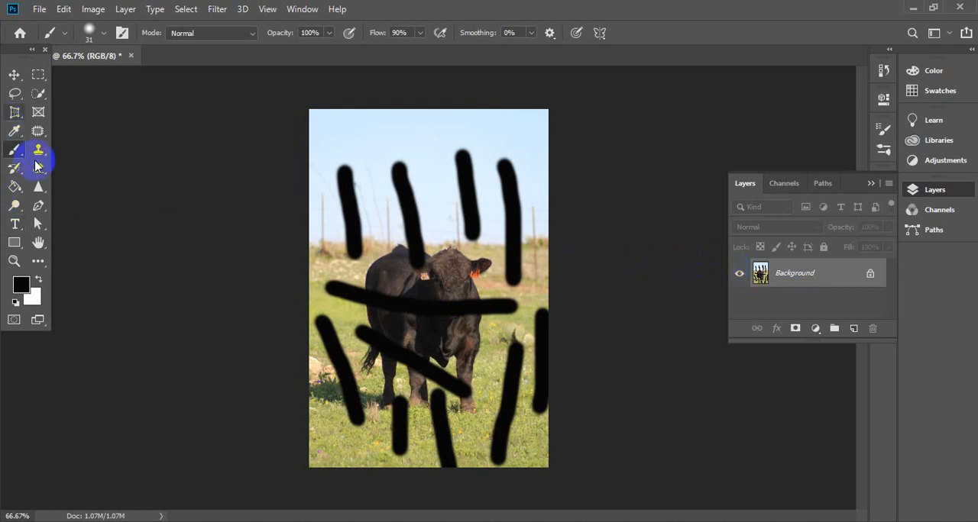
pyautogui.click(299, 15)
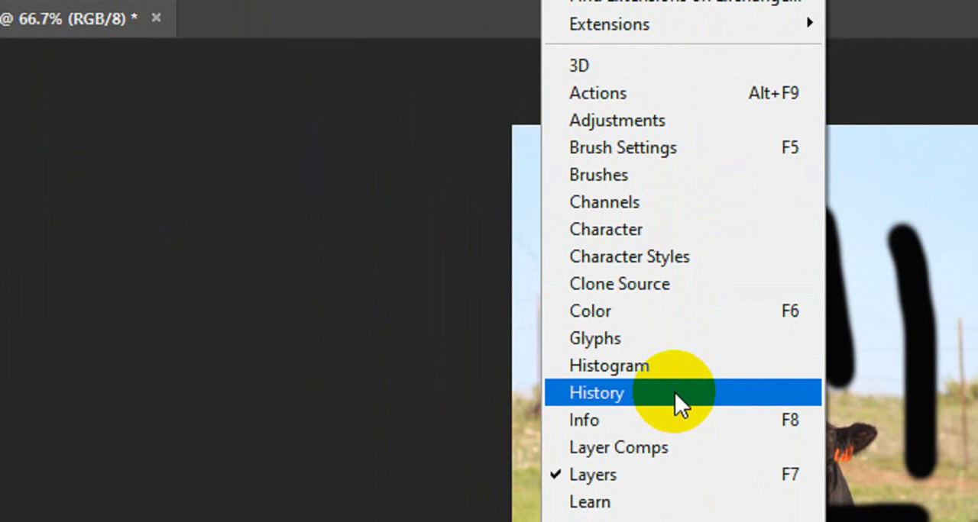
pyautogui.click(674, 392)
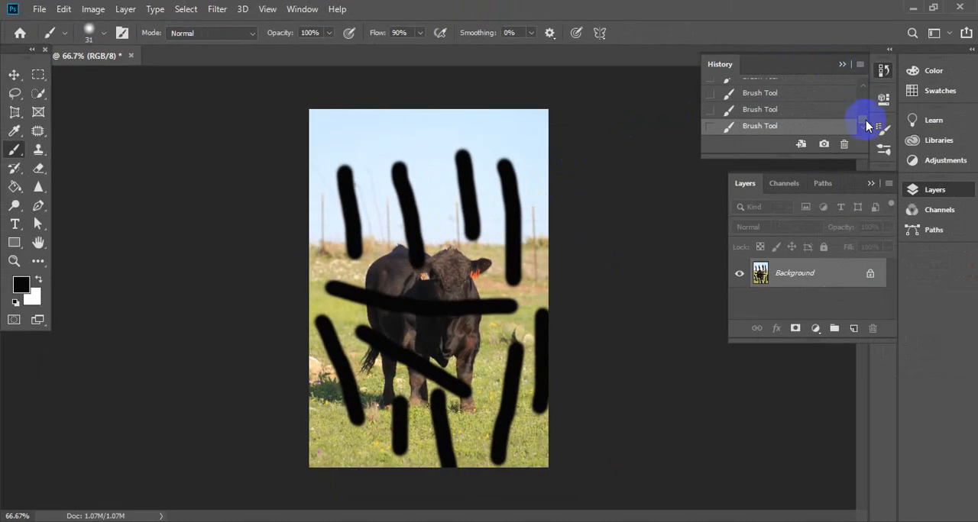
# - Revert the image in the history to the state right after the third brush stroke
pyautogui.click(860, 85)
pyautogui.click(861, 86)
pyautogui.click(861, 86)
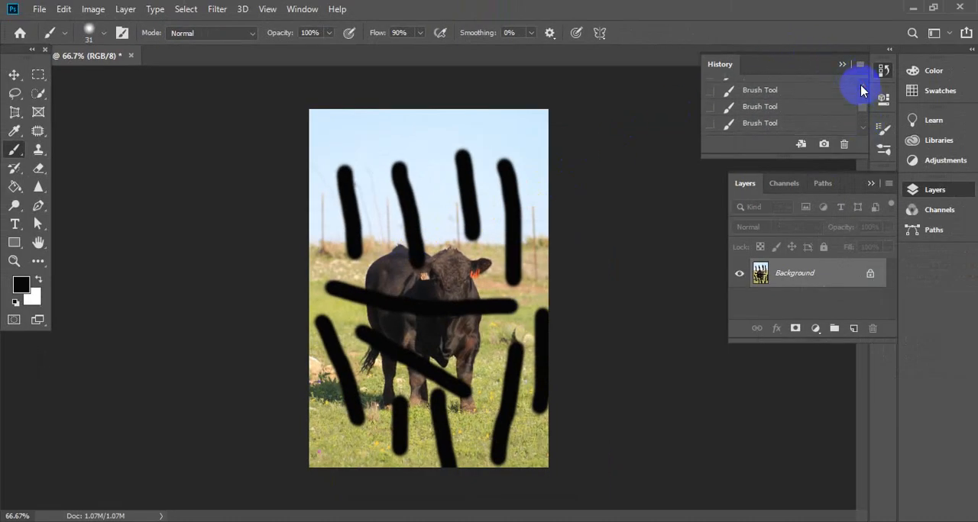
pyautogui.click(861, 85)
pyautogui.click(861, 86)
pyautogui.click(861, 86)
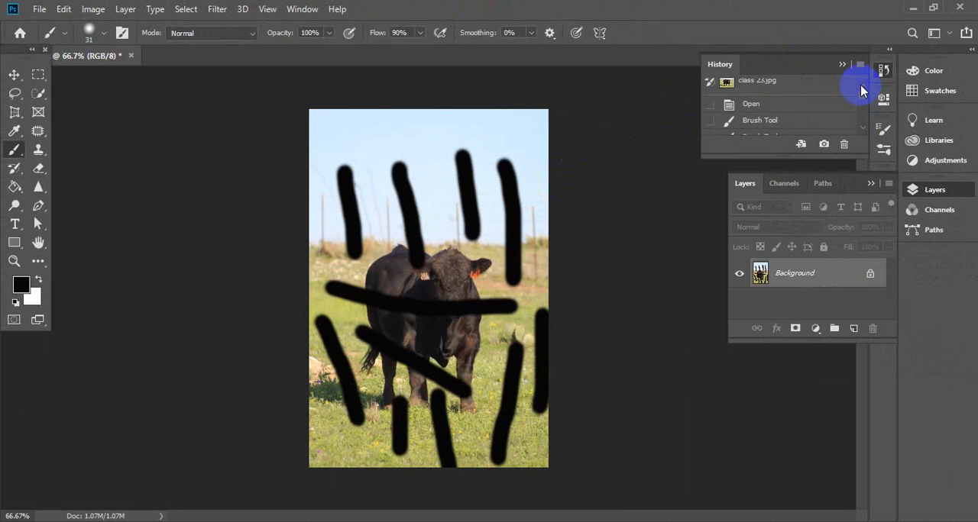
pyautogui.click(863, 127)
pyautogui.click(863, 127)
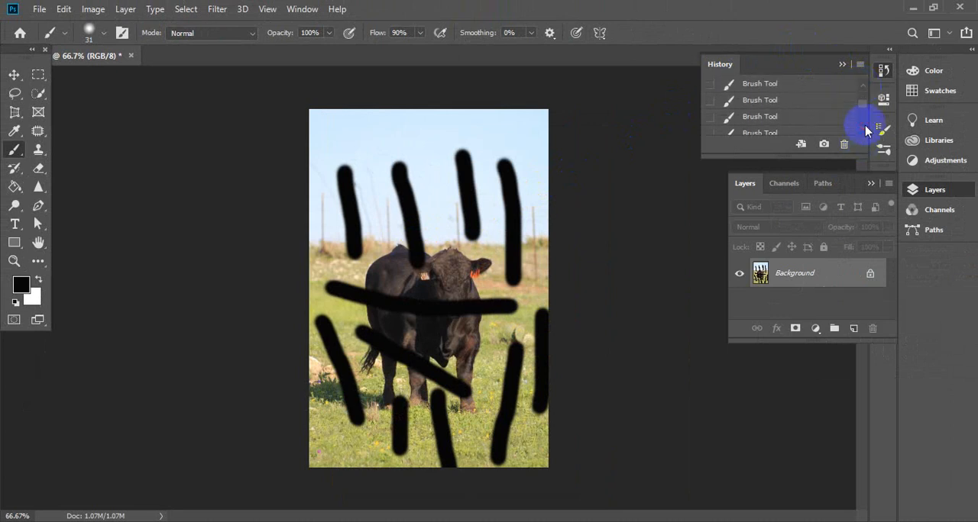
pyautogui.click(762, 109)
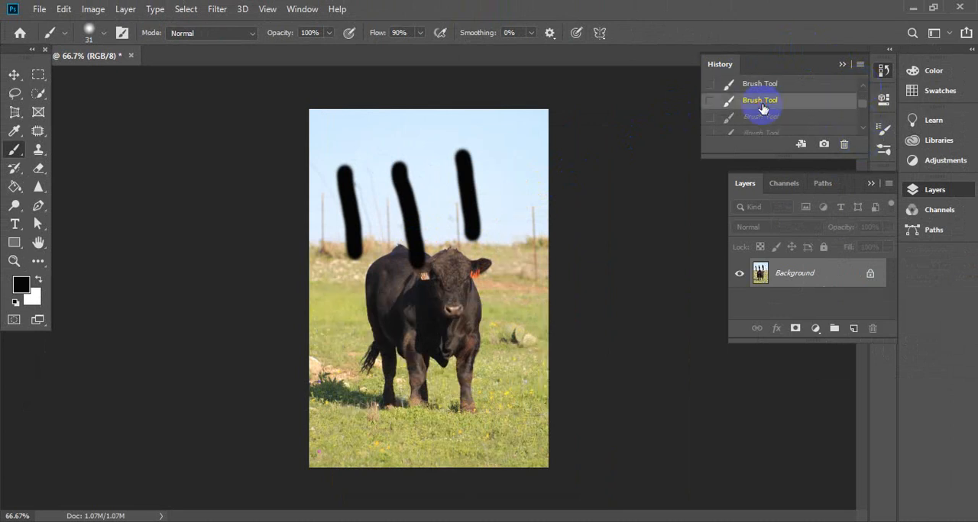
# - Restore the latest history state so that all eleven brush strokes are included
pyautogui.click(862, 128)
pyautogui.click(863, 127)
pyautogui.click(861, 135)
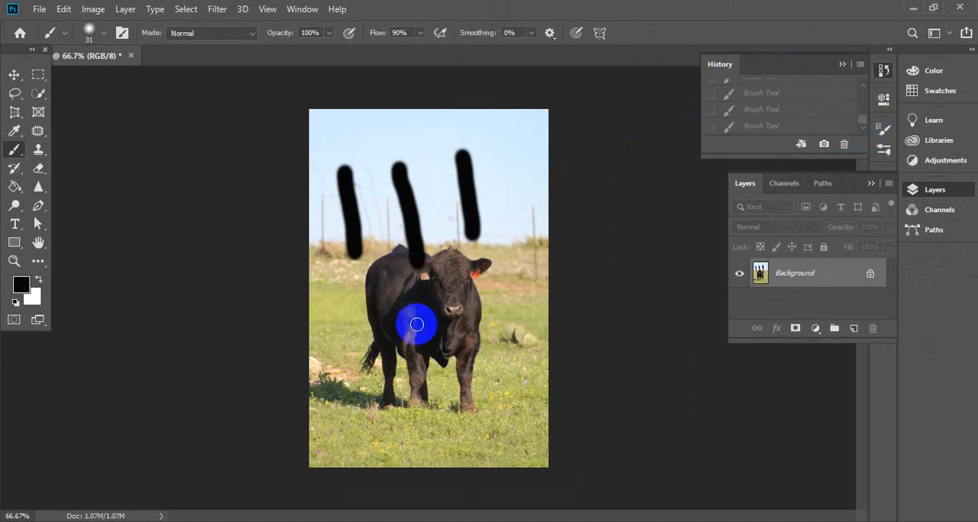
pyautogui.click(753, 129)
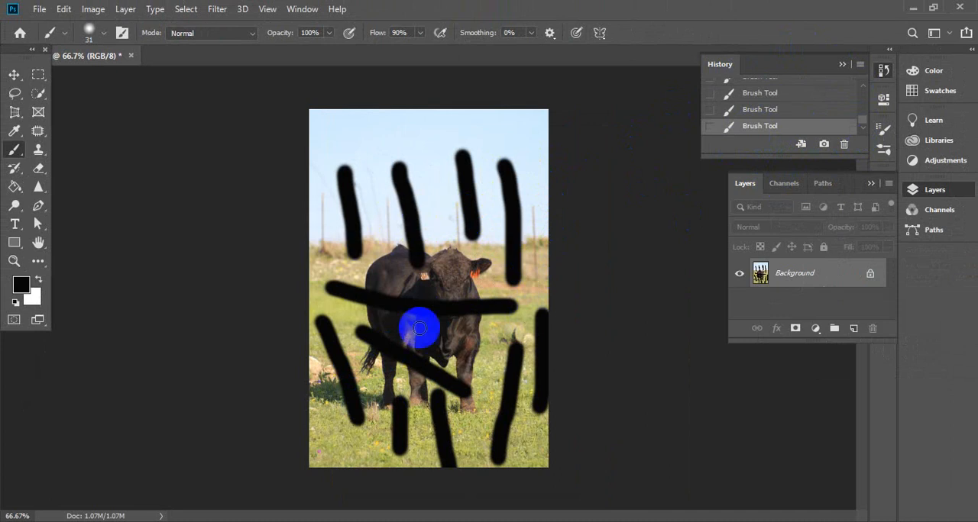
# - Step back one history state at a time to the fifth brush stroke and return to the last stroke
pyautogui.click(754, 112)
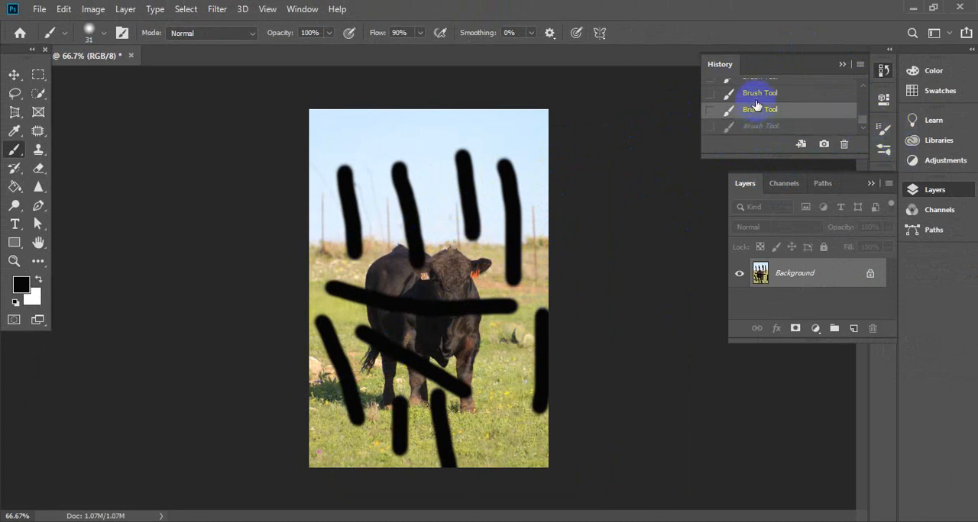
pyautogui.click(755, 100)
pyautogui.click(760, 79)
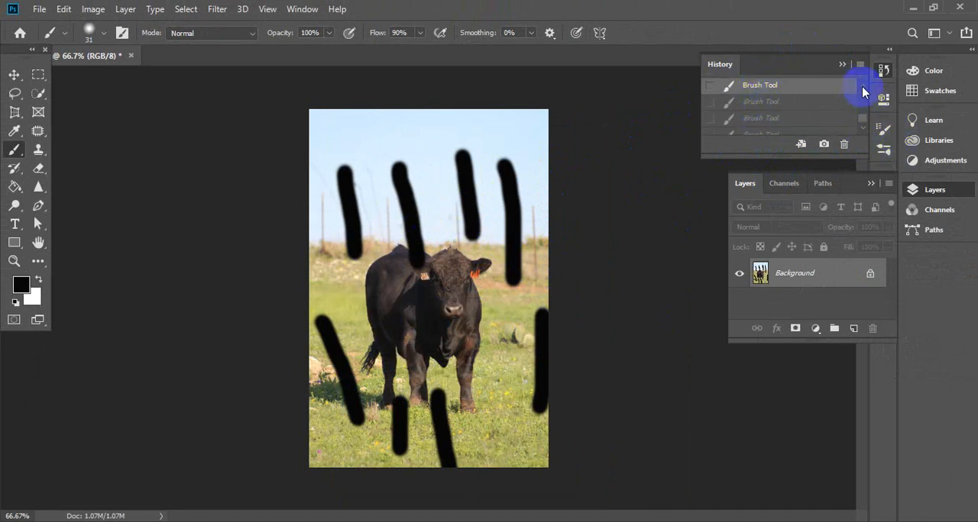
pyautogui.scroll(3, 862, 90)
pyautogui.click(758, 121)
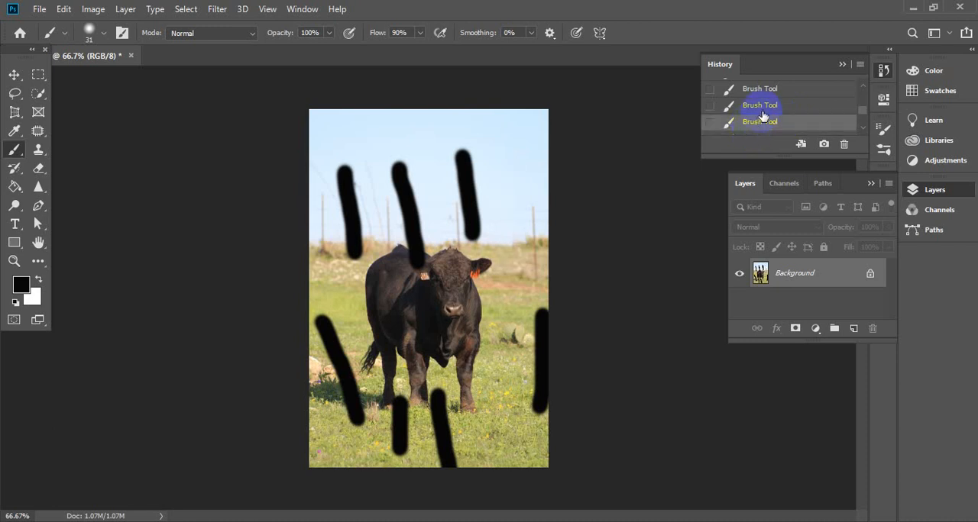
pyautogui.click(762, 105)
pyautogui.click(764, 94)
pyautogui.scroll(1, 862, 90)
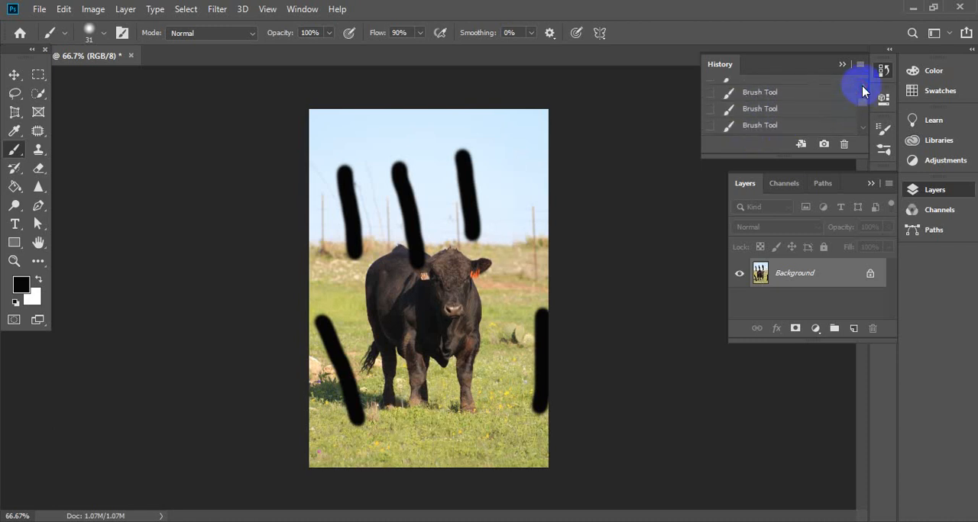
pyautogui.click(863, 128)
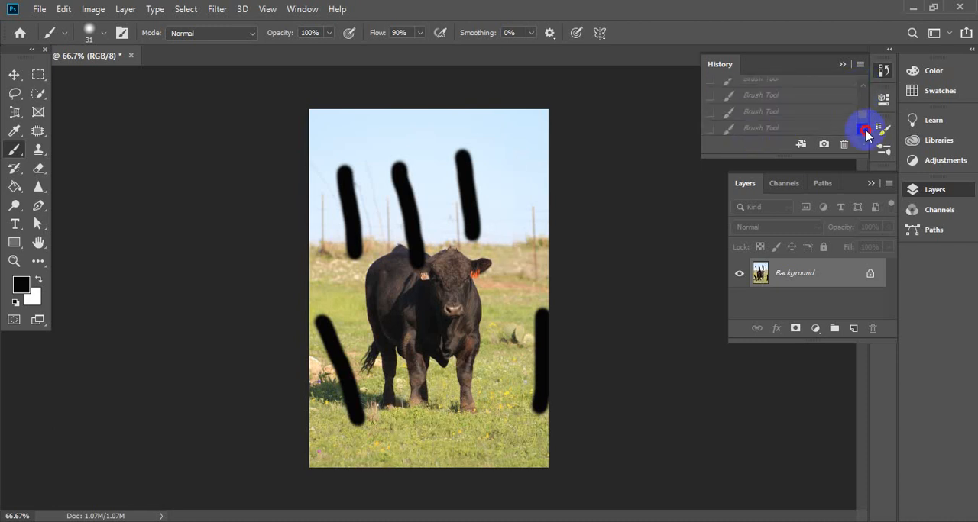
pyautogui.click(777, 129)
# - Revert the image in the history through the first brush stroke and the Open state to the class 23.jpg snapshot
pyautogui.moveTo(864, 121); pyautogui.dragTo(861, 97)
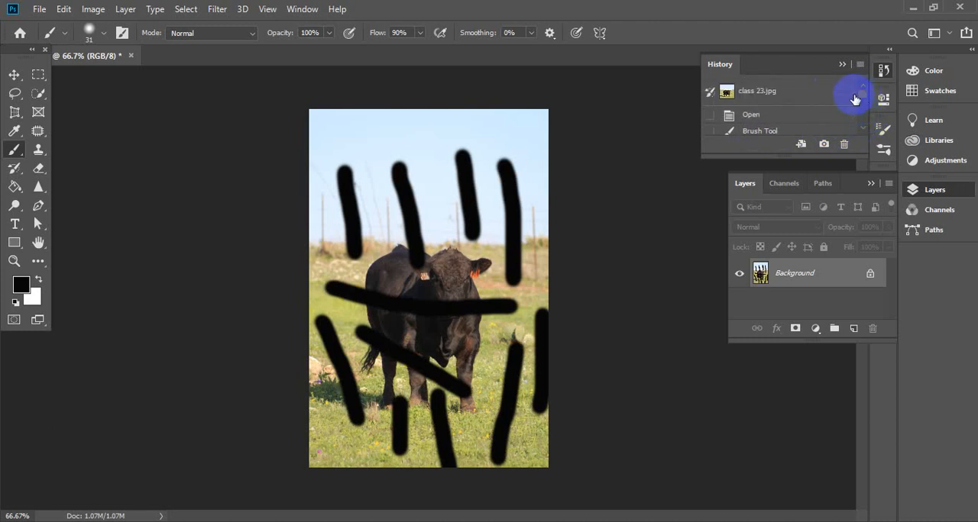
pyautogui.click(754, 132)
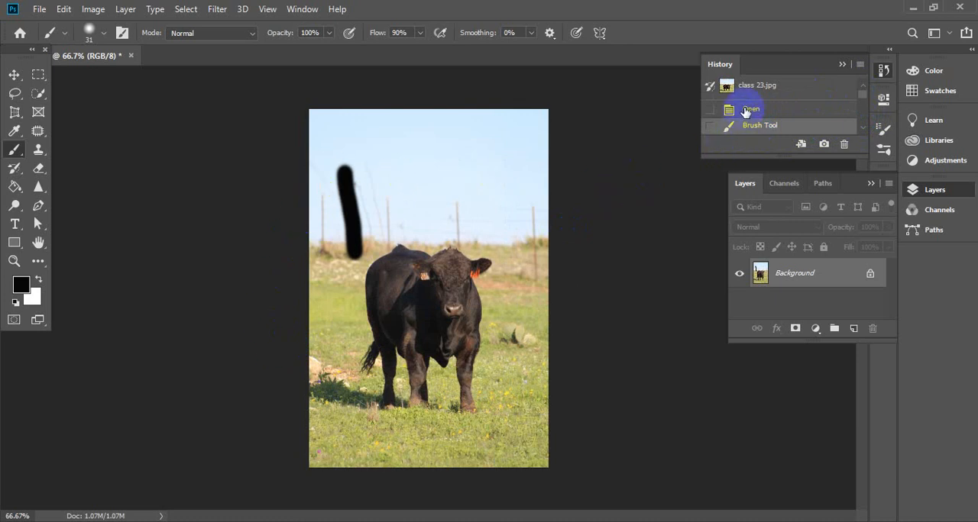
pyautogui.click(746, 111)
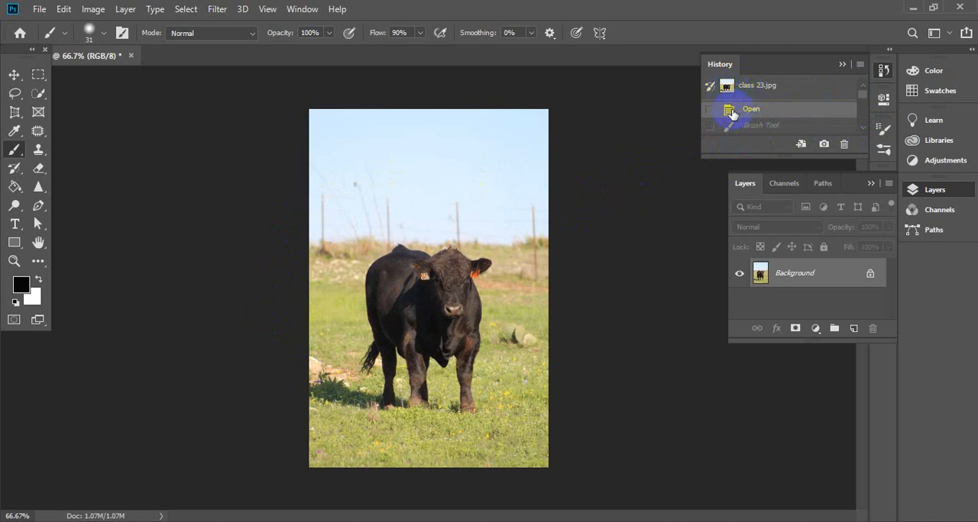
pyautogui.click(767, 98)
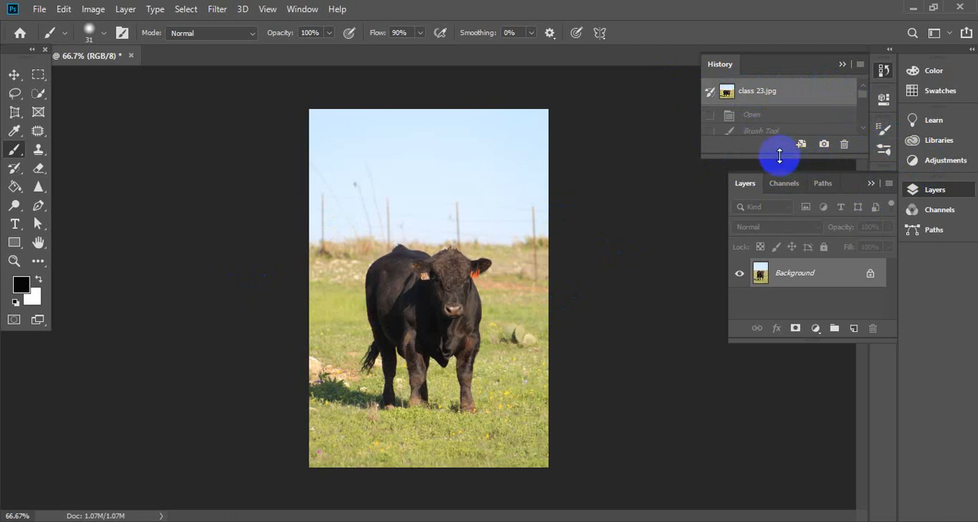
# - Lengthen the history list to fit all its states and restore the last brush stroke state
pyautogui.moveTo(779, 155); pyautogui.dragTo(775, 382)
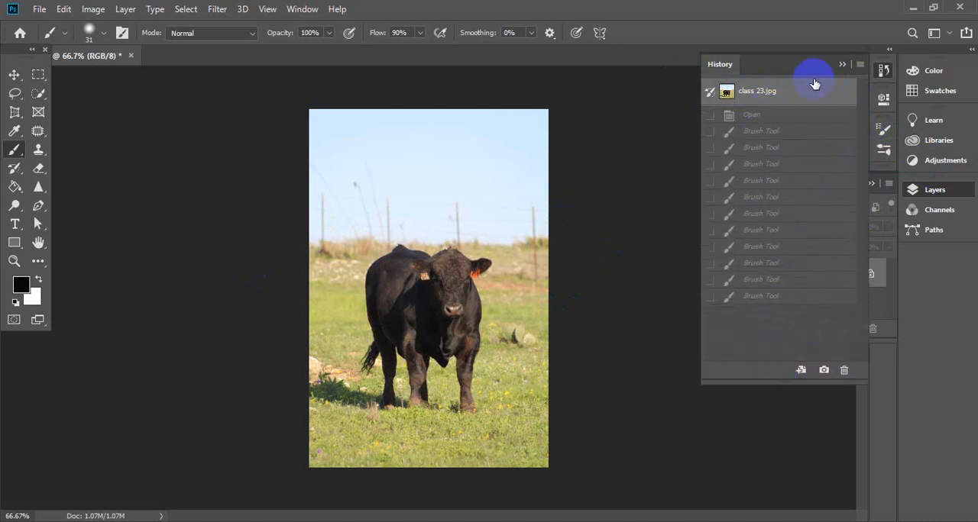
pyautogui.click(772, 297)
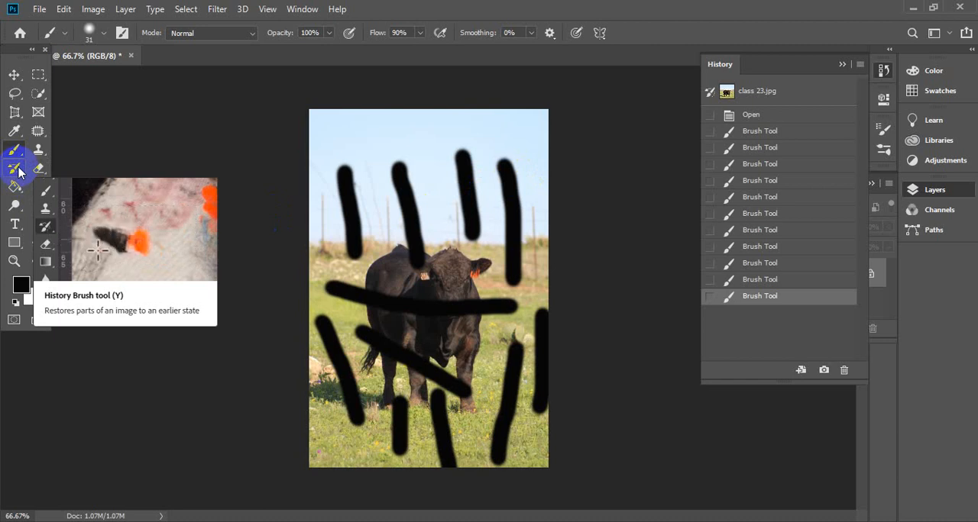
# - Restore the original image over the leftmost sky stroke, the bull's body and the left grass stroke with a 32 px History Brush
pyautogui.click(16, 169)
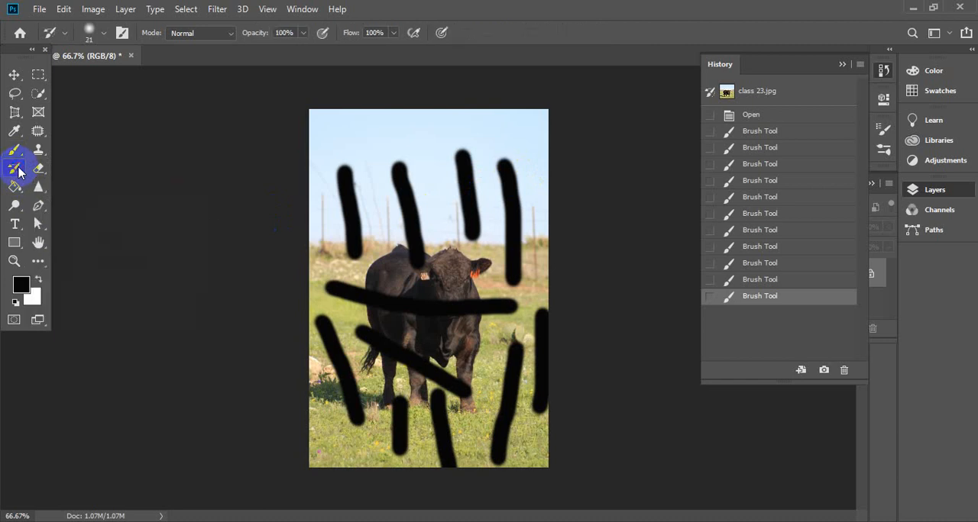
pyautogui.click(104, 35)
pyautogui.moveTo(94, 83); pyautogui.dragTo(101, 84)
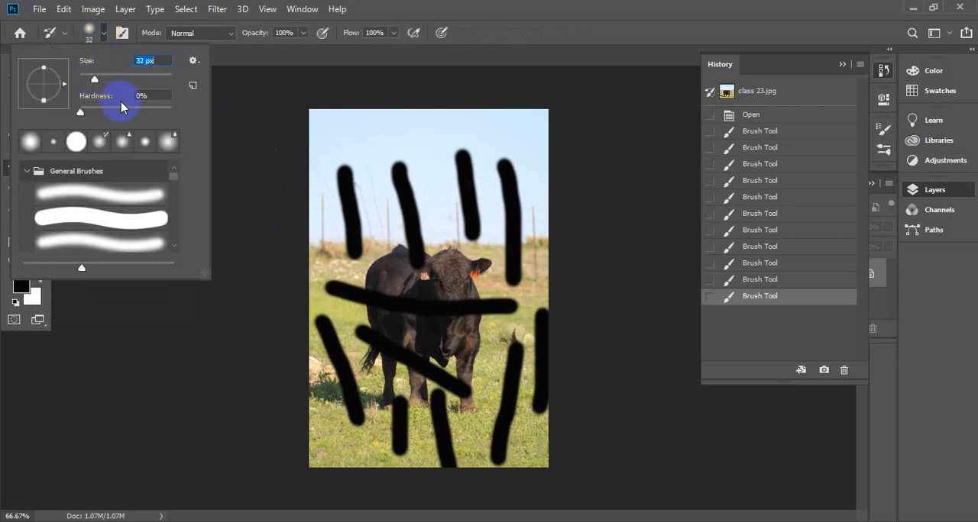
pyautogui.click(238, 143)
pyautogui.moveTo(304, 164)
pyautogui.mouseDown()
pyautogui.moveTo(338, 163)
pyautogui.moveTo(337, 186)
pyautogui.moveTo(346, 163)
pyautogui.moveTo(341, 214)
pyautogui.moveTo(341, 187)
pyautogui.moveTo(359, 171)
pyautogui.moveTo(353, 246)
pyautogui.moveTo(350, 226)
pyautogui.moveTo(356, 234)
pyautogui.mouseUp()
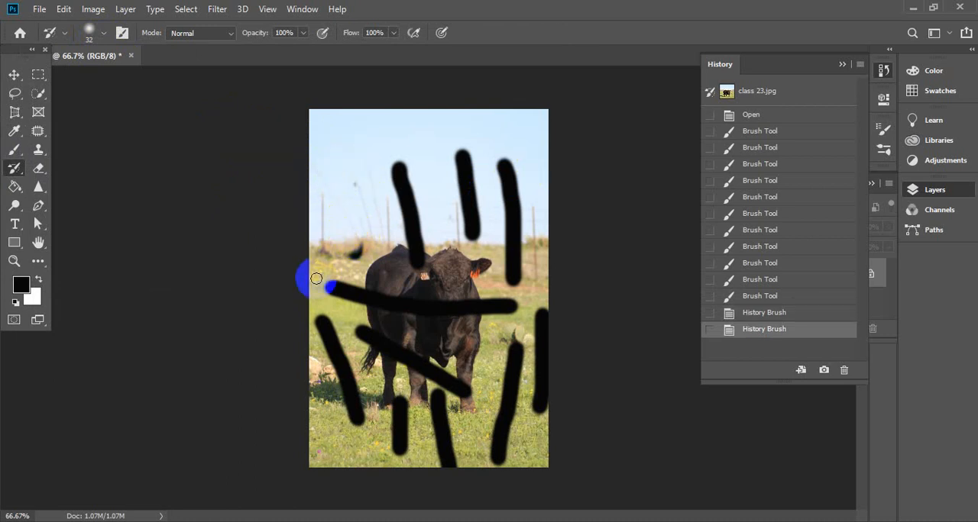
pyautogui.moveTo(392, 320)
pyautogui.mouseDown()
pyautogui.moveTo(447, 285)
pyautogui.moveTo(466, 319)
pyautogui.moveTo(451, 296)
pyautogui.moveTo(442, 312)
pyautogui.moveTo(406, 301)
pyautogui.mouseUp()
pyautogui.moveTo(418, 363)
pyautogui.mouseDown()
pyautogui.moveTo(388, 367)
pyautogui.moveTo(408, 338)
pyautogui.moveTo(399, 366)
pyautogui.moveTo(379, 332)
pyautogui.moveTo(411, 350)
pyautogui.moveTo(429, 383)
pyautogui.moveTo(446, 363)
pyautogui.moveTo(427, 375)
pyautogui.moveTo(415, 351)
pyautogui.mouseUp()
pyautogui.moveTo(319, 365)
pyautogui.mouseDown()
pyautogui.moveTo(357, 352)
pyautogui.moveTo(338, 367)
pyautogui.moveTo(331, 340)
pyautogui.moveTo(340, 359)
pyautogui.moveTo(322, 340)
pyautogui.moveTo(345, 340)
pyautogui.mouseUp()
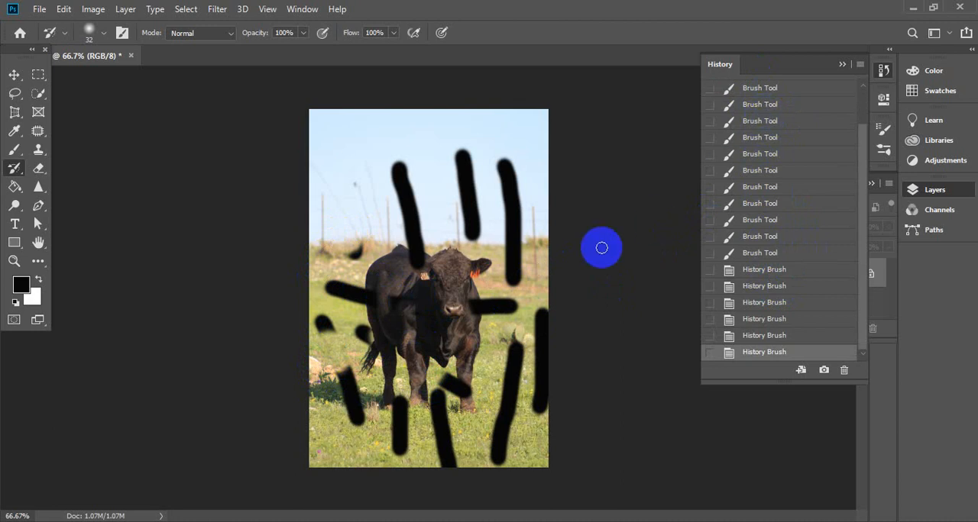
# - Restore the original image across parts of the rightmost sky stroke and the strokes on the right and lower grass with the History Brush
pyautogui.moveTo(497, 202); pyautogui.dragTo(513, 205)
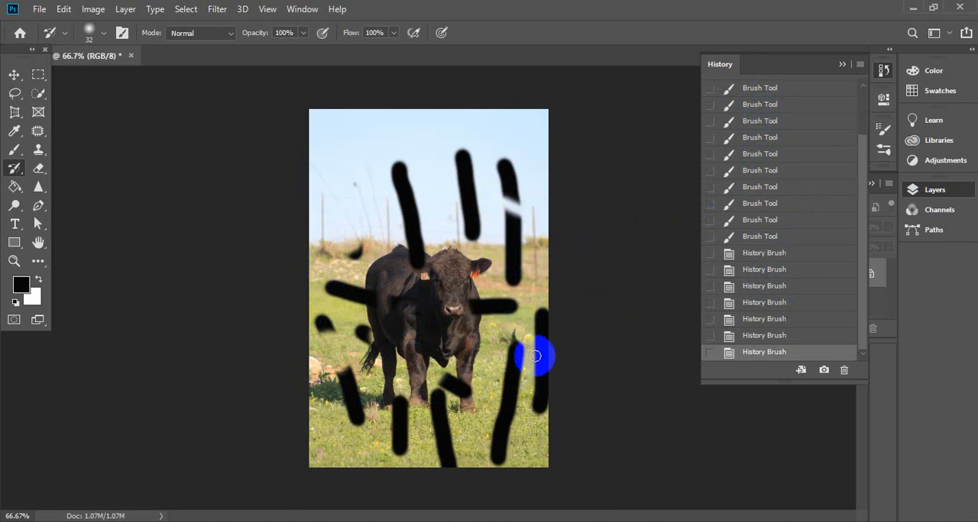
pyautogui.moveTo(570, 367); pyautogui.dragTo(571, 368)
pyautogui.moveTo(490, 380)
pyautogui.mouseDown()
pyautogui.moveTo(524, 419)
pyautogui.moveTo(486, 434)
pyautogui.moveTo(519, 455)
pyautogui.mouseUp()
pyautogui.moveTo(443, 431); pyautogui.dragTo(503, 438)
pyautogui.moveTo(378, 430); pyautogui.dragTo(428, 427)
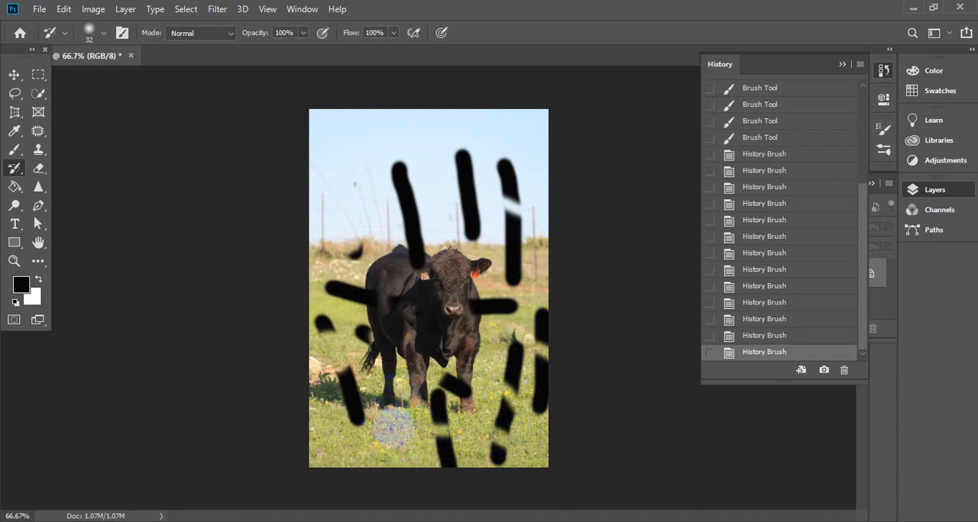
# - Restore the original image beside the bull's rear, over the leftmost sky stroke and along the middle sky stroke with the History Brush
pyautogui.click(371, 324)
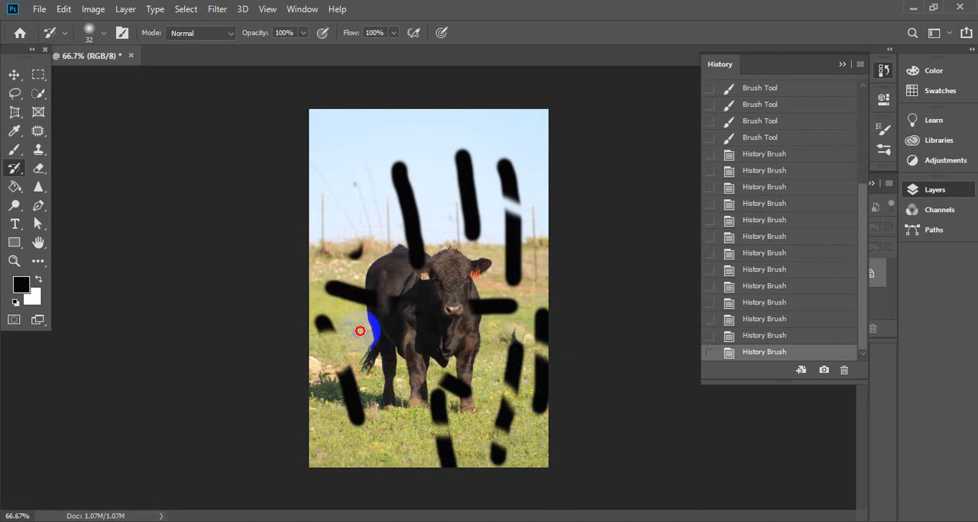
pyautogui.moveTo(367, 349); pyautogui.dragTo(371, 327)
pyautogui.moveTo(356, 234)
pyautogui.mouseDown()
pyautogui.moveTo(372, 285)
pyautogui.moveTo(356, 283)
pyautogui.moveTo(356, 303)
pyautogui.moveTo(348, 302)
pyautogui.mouseUp()
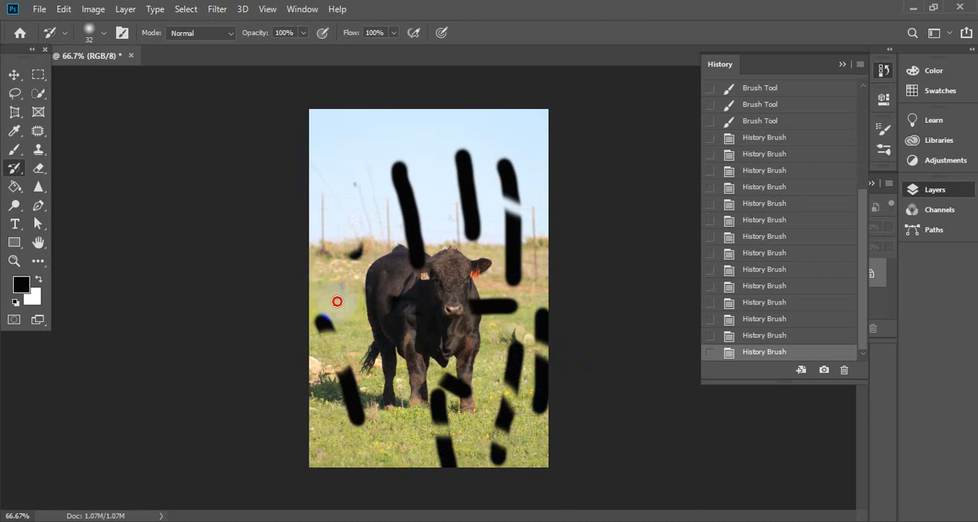
pyautogui.moveTo(365, 211)
pyautogui.mouseDown()
pyautogui.moveTo(370, 178)
pyautogui.moveTo(341, 208)
pyautogui.moveTo(382, 151)
pyautogui.moveTo(401, 181)
pyautogui.moveTo(406, 162)
pyautogui.moveTo(386, 211)
pyautogui.moveTo(397, 166)
pyautogui.moveTo(416, 258)
pyautogui.mouseUp()
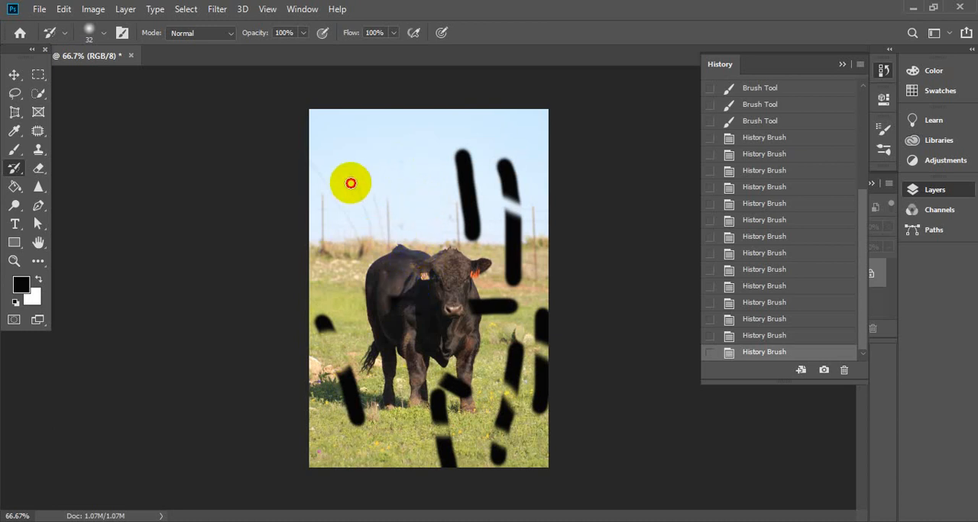
pyautogui.moveTo(458, 157)
pyautogui.mouseDown()
pyautogui.moveTo(470, 201)
pyautogui.moveTo(459, 165)
pyautogui.moveTo(469, 231)
pyautogui.moveTo(464, 161)
pyautogui.mouseUp()
# - Go back through several earlier History Brush states and return to the most recent one
pyautogui.moveTo(862, 312); pyautogui.dragTo(861, 292)
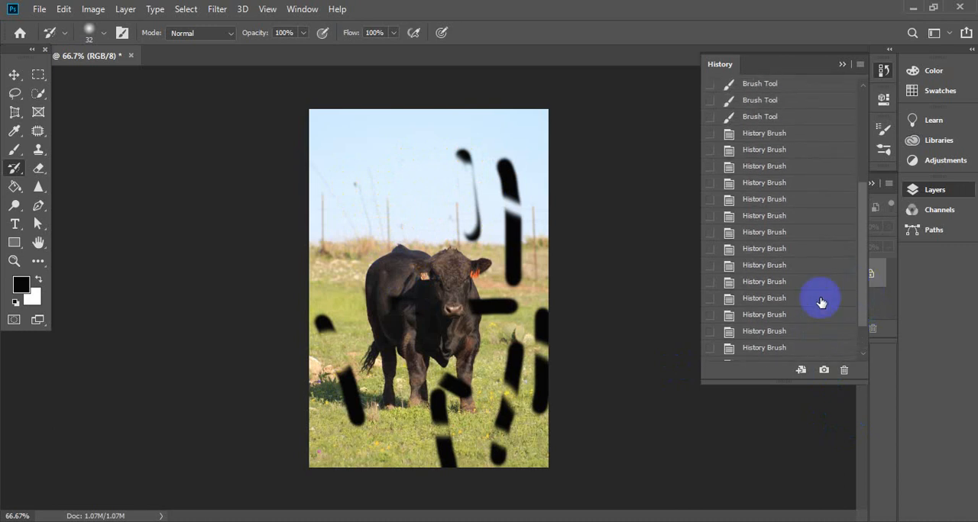
pyautogui.click(765, 217)
pyautogui.moveTo(767, 243); pyautogui.dragTo(760, 365)
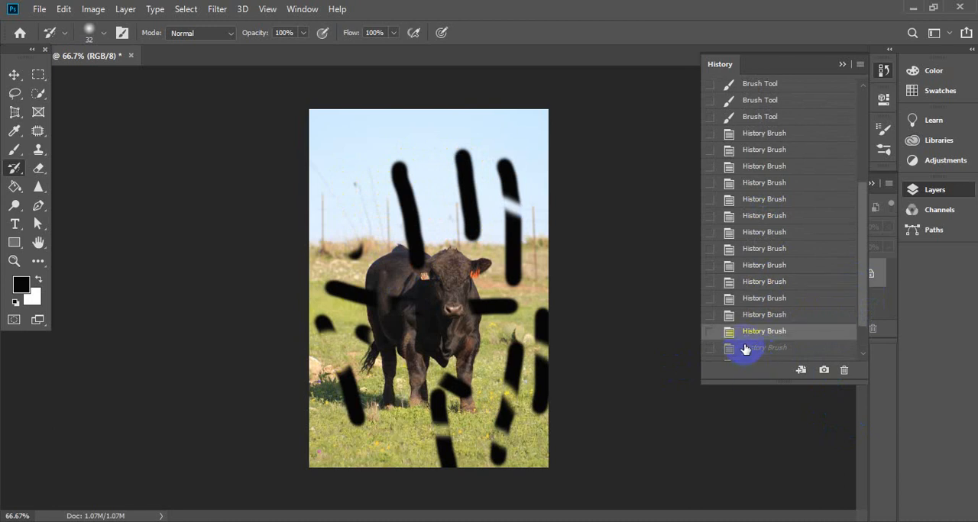
pyautogui.click(744, 349)
pyautogui.moveTo(864, 298); pyautogui.dragTo(864, 336)
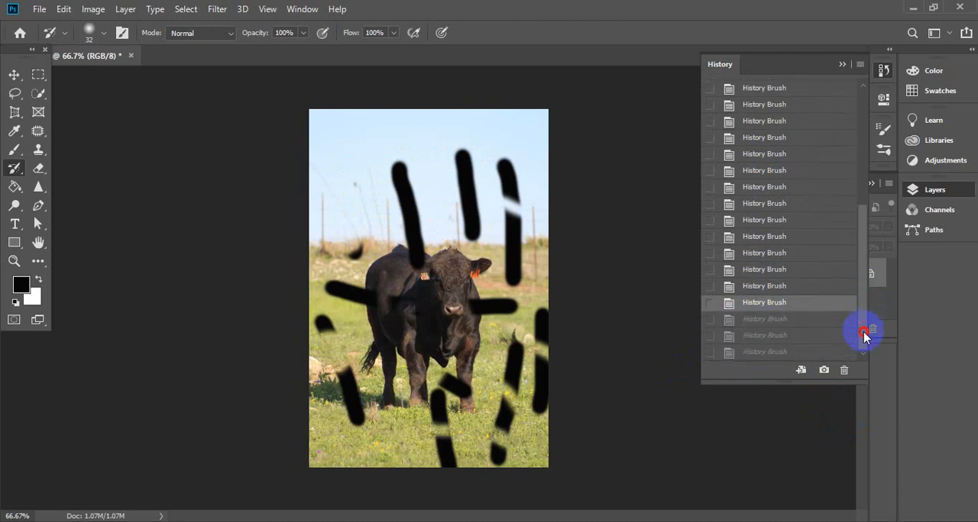
pyautogui.click(758, 352)
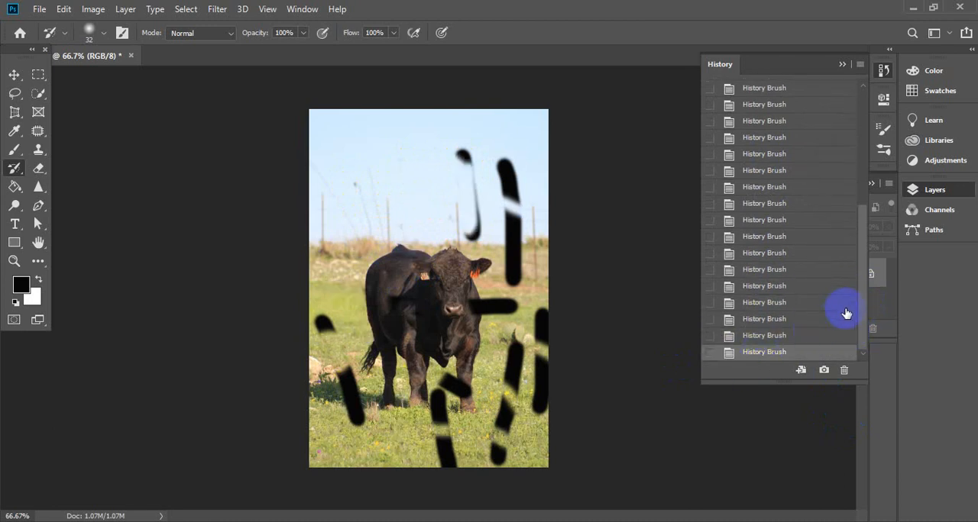
# - Revert the image to the class 23.jpg snapshot in the history
pyautogui.moveTo(864, 280); pyautogui.dragTo(868, 120)
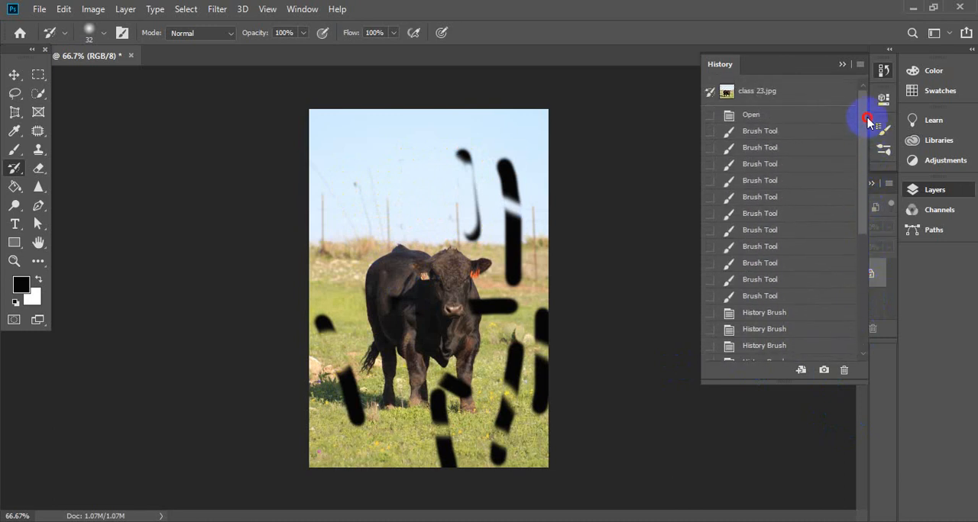
pyautogui.moveTo(867, 160); pyautogui.dragTo(858, 320)
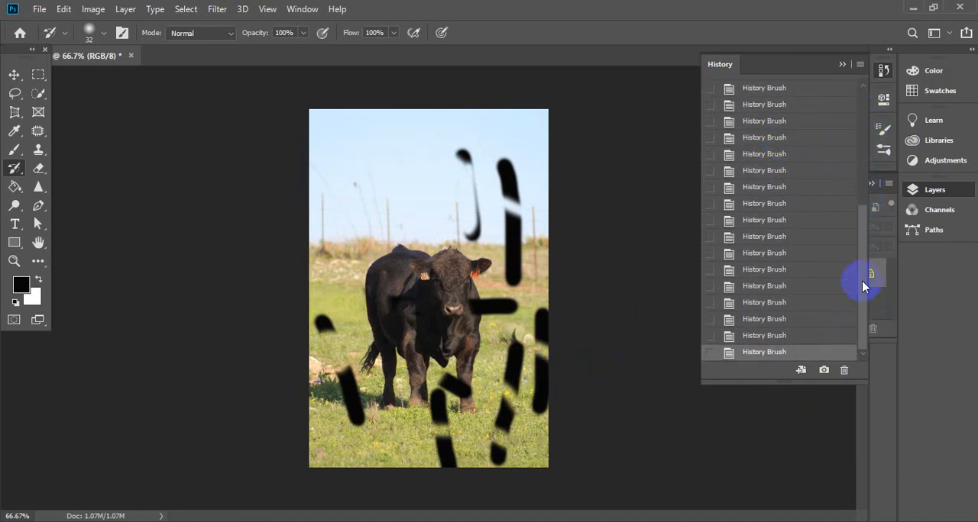
pyautogui.moveTo(862, 280); pyautogui.dragTo(868, 158)
pyautogui.click(751, 90)
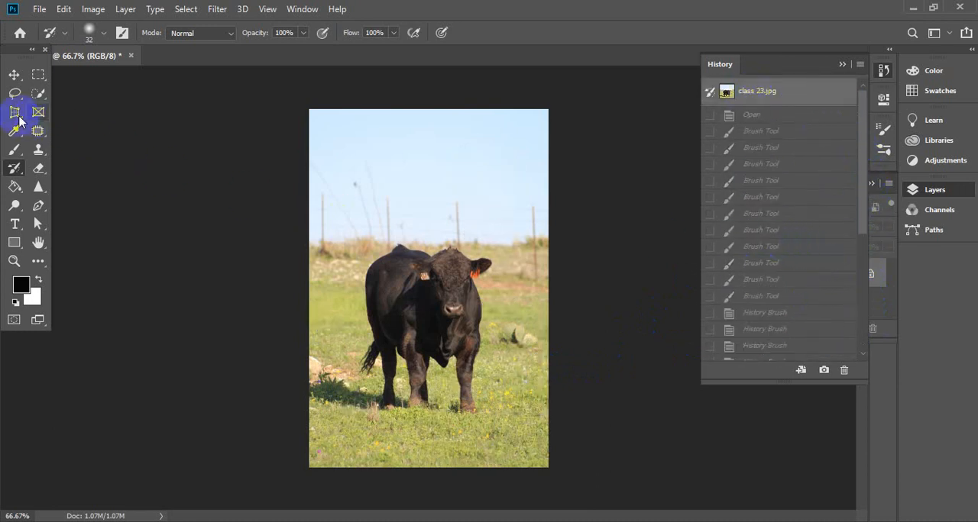
# - Switch to the Brush tool and lower its hardness to about 23%
pyautogui.click(19, 150)
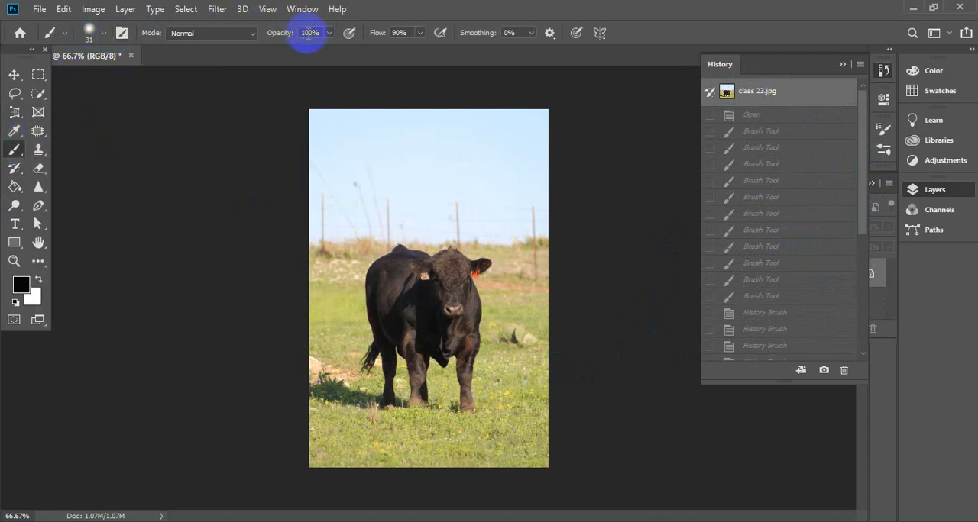
pyautogui.rightClick(411, 158)
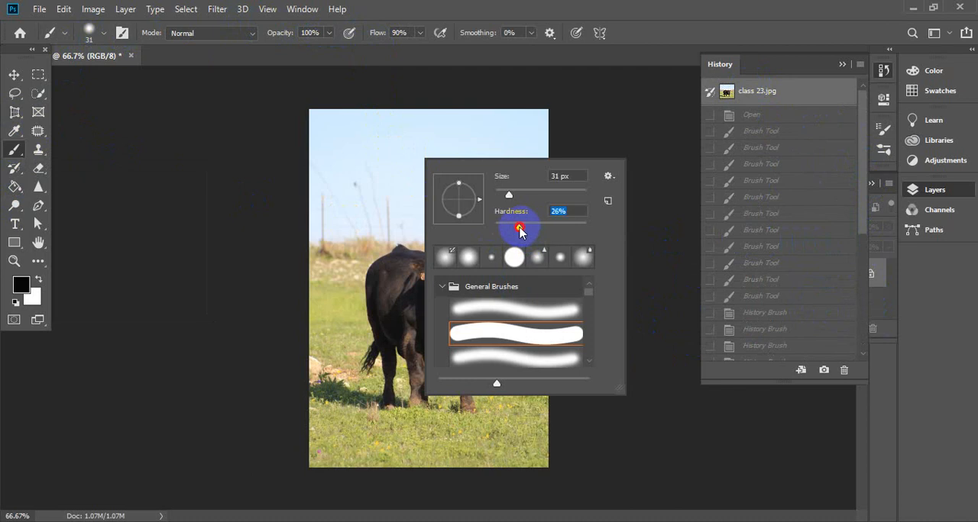
pyautogui.click(624, 109)
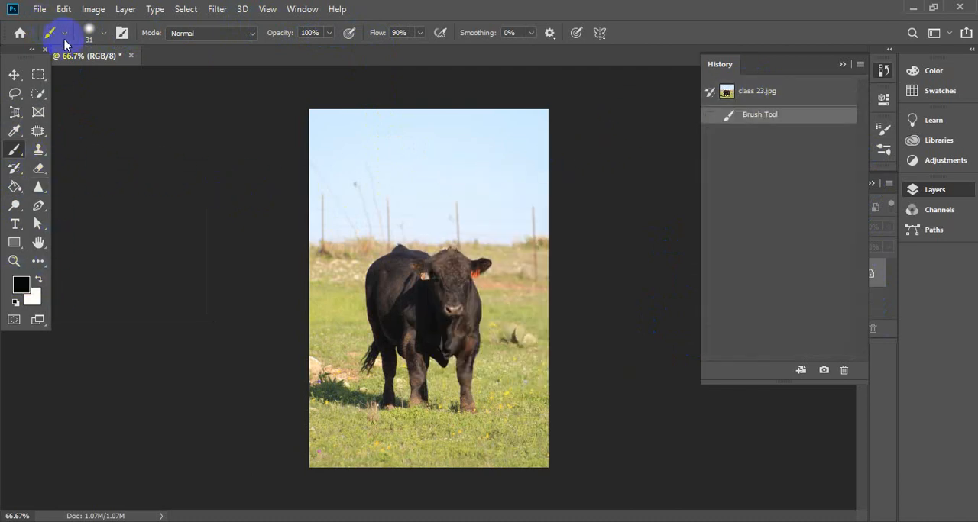
# - Set the foreground colour to bright red f32424
pyautogui.click(21, 284)
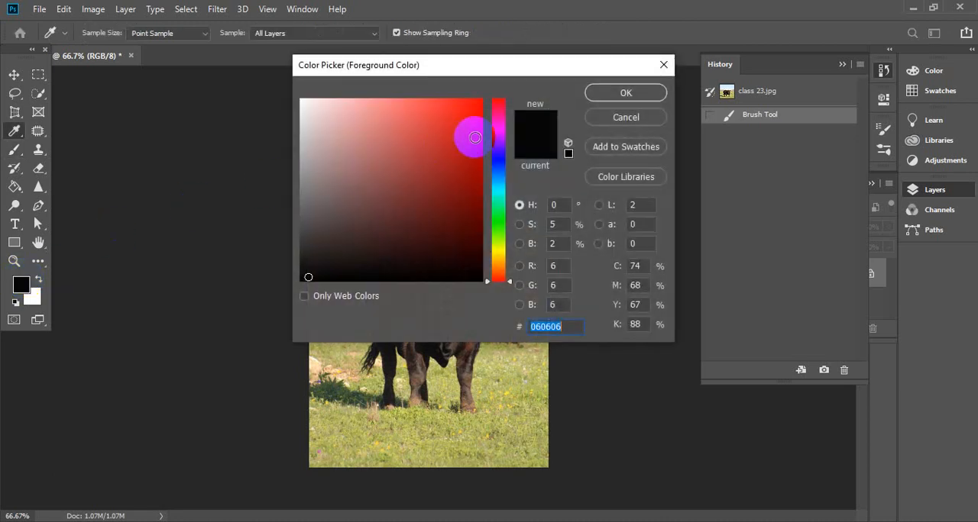
pyautogui.click(447, 119)
pyautogui.click(422, 120)
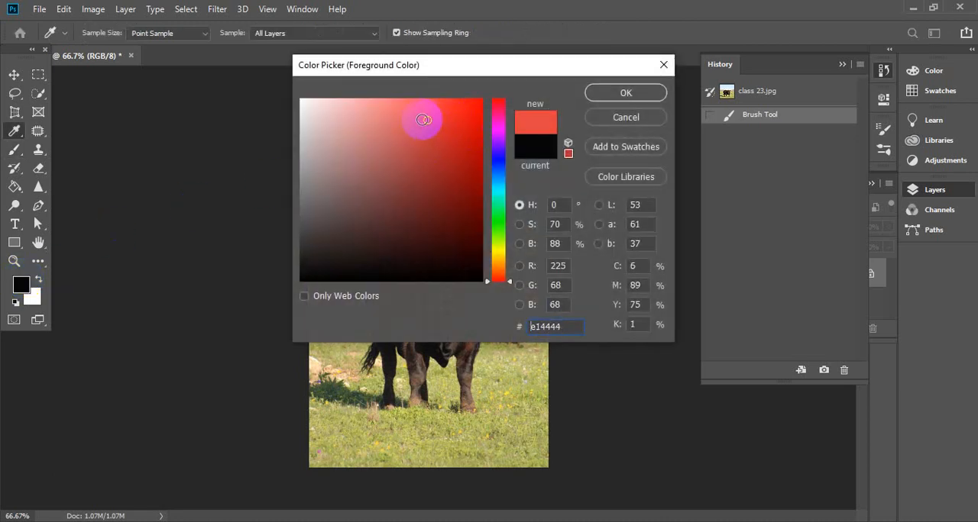
pyautogui.moveTo(407, 114); pyautogui.dragTo(464, 104)
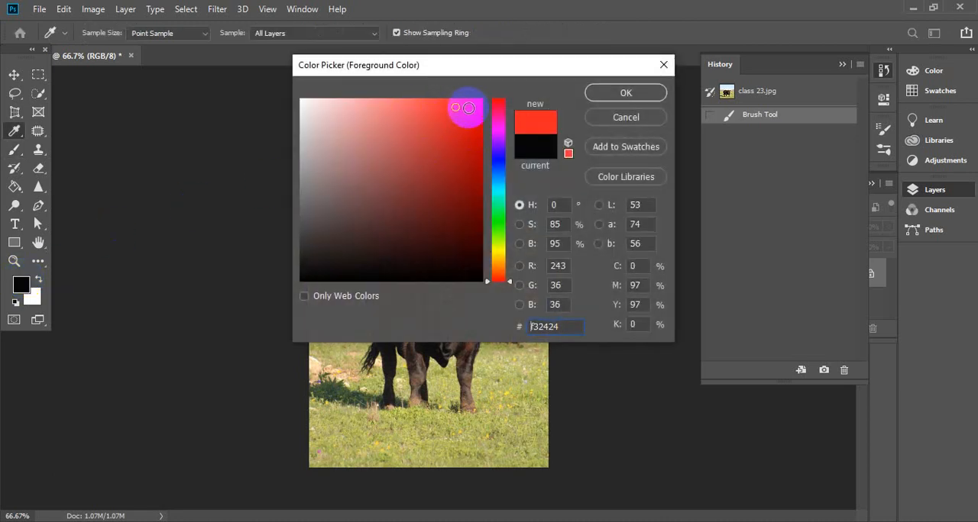
pyautogui.click(625, 93)
# - Test red strokes across the upper sky before and after setting the brush flow to 39%, undoing each stroke
pyautogui.moveTo(331, 117)
pyautogui.mouseDown()
pyautogui.moveTo(364, 117)
pyautogui.moveTo(297, 118)
pyautogui.moveTo(388, 118)
pyautogui.mouseUp()
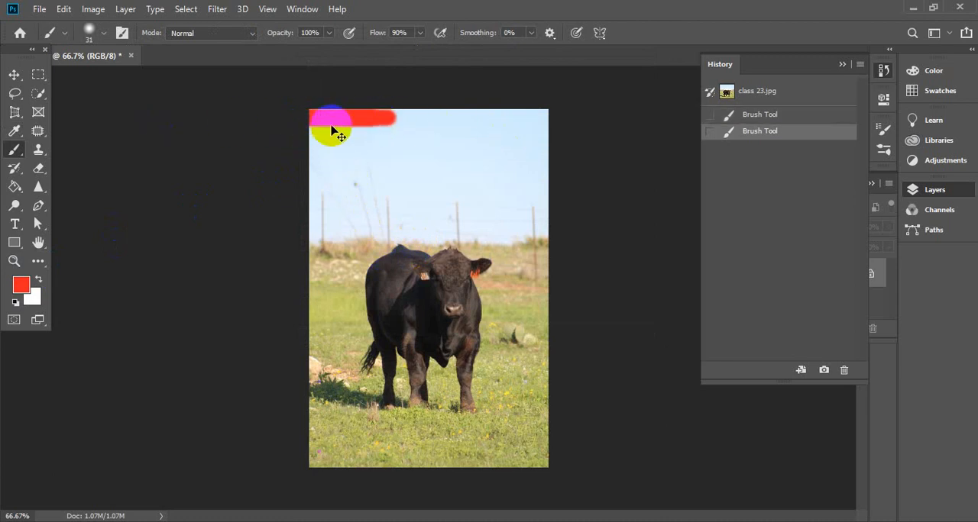
pyautogui.hotkey('ctrl', 'z')
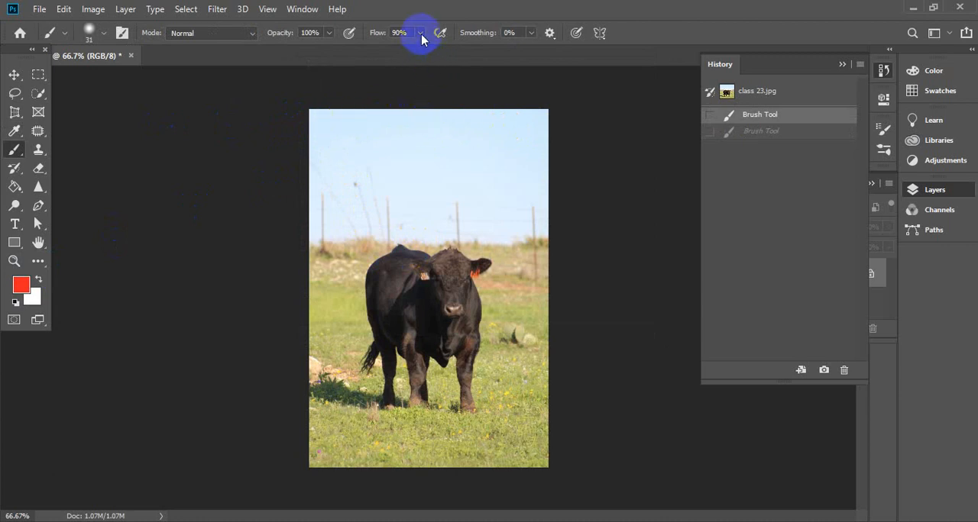
pyautogui.moveTo(419, 32); pyautogui.dragTo(387, 50)
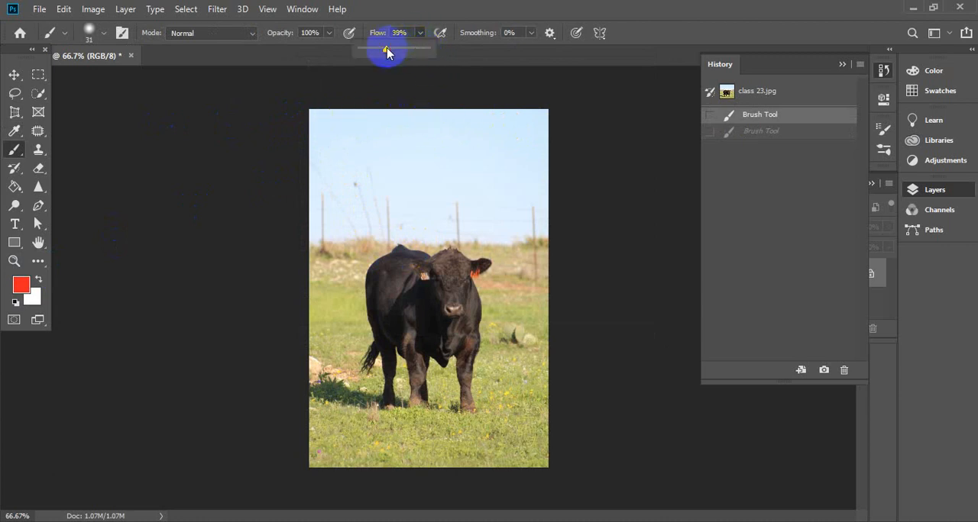
pyautogui.click(443, 95)
pyautogui.moveTo(356, 151)
pyautogui.mouseDown()
pyautogui.moveTo(437, 124)
pyautogui.moveTo(291, 117)
pyautogui.moveTo(432, 115)
pyautogui.moveTo(281, 111)
pyautogui.moveTo(448, 118)
pyautogui.mouseUp()
pyautogui.hotkey('ctrl', 'z')
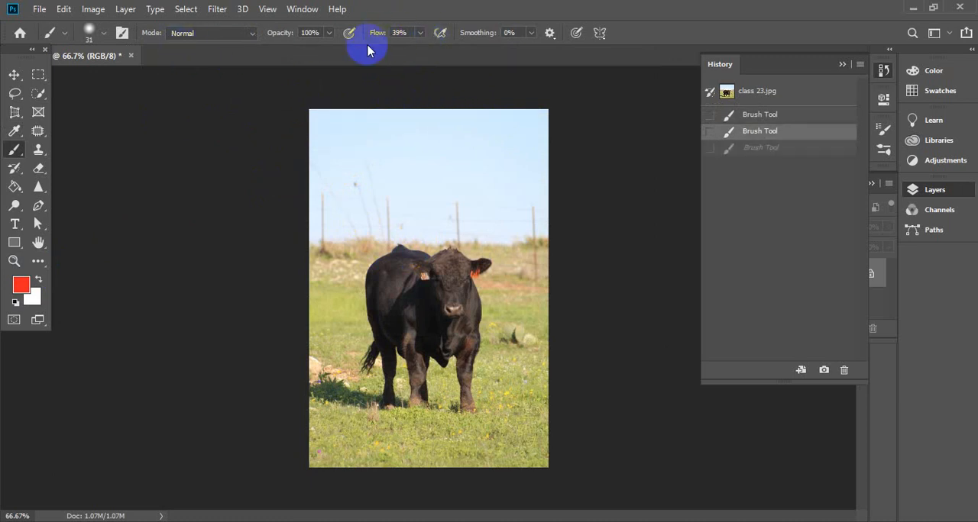
# - Lower the brush hardness to 4%, test a red stroke across the upper sky and undo it
pyautogui.rightClick(466, 157)
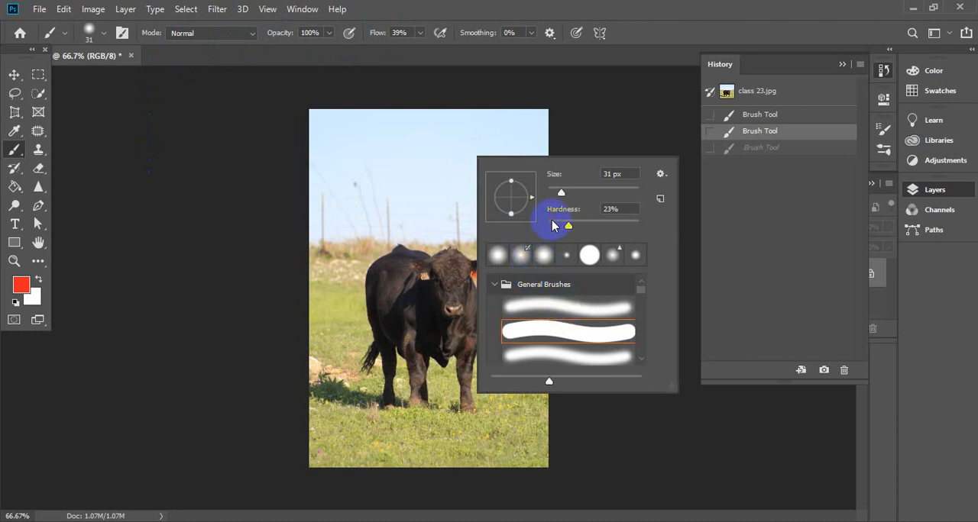
pyautogui.click(476, 153)
pyautogui.moveTo(357, 124)
pyautogui.mouseDown()
pyautogui.moveTo(457, 130)
pyautogui.moveTo(305, 124)
pyautogui.mouseUp()
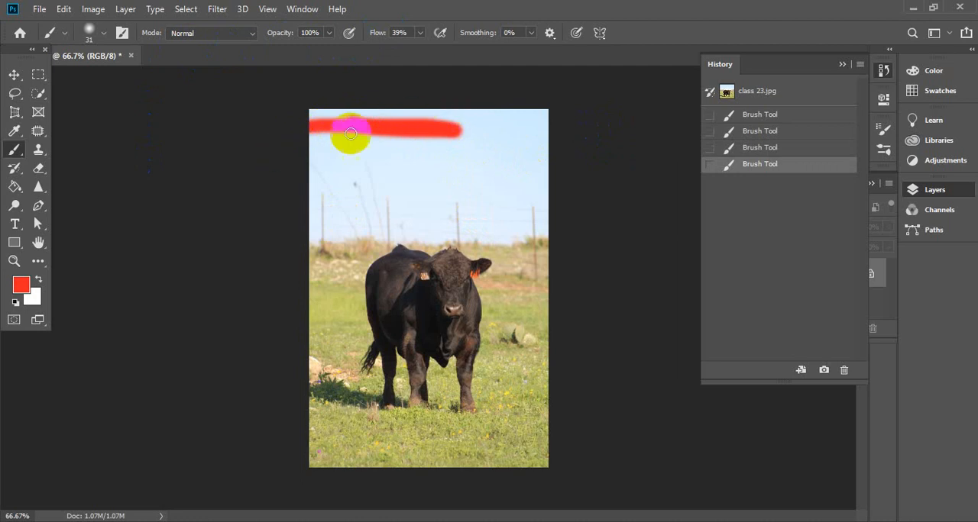
pyautogui.hotkey('ctrl', 'z')
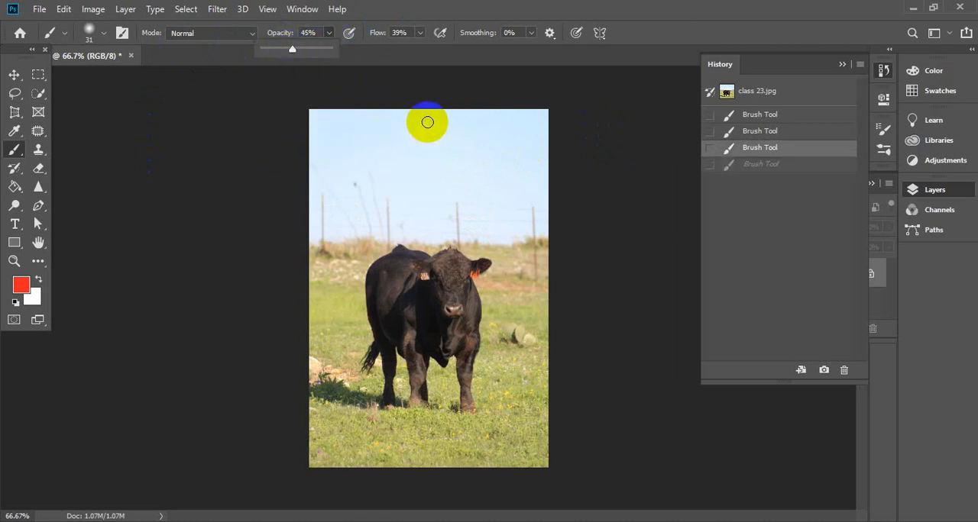
# - Set the brush to 55 px and 45% opacity and paint translucent red around the image's edges, the bull's rear and the upper sky
pyautogui.click(104, 36)
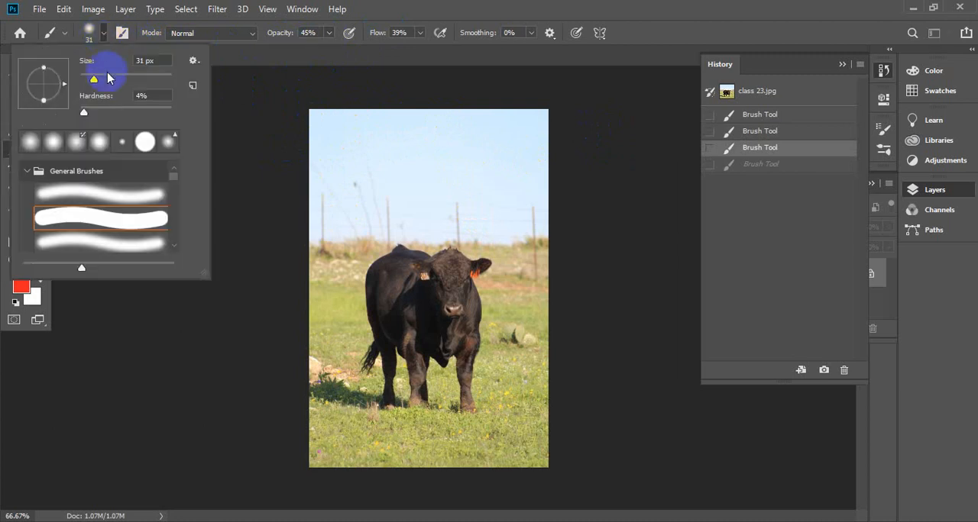
pyautogui.moveTo(313, 126); pyautogui.dragTo(509, 129)
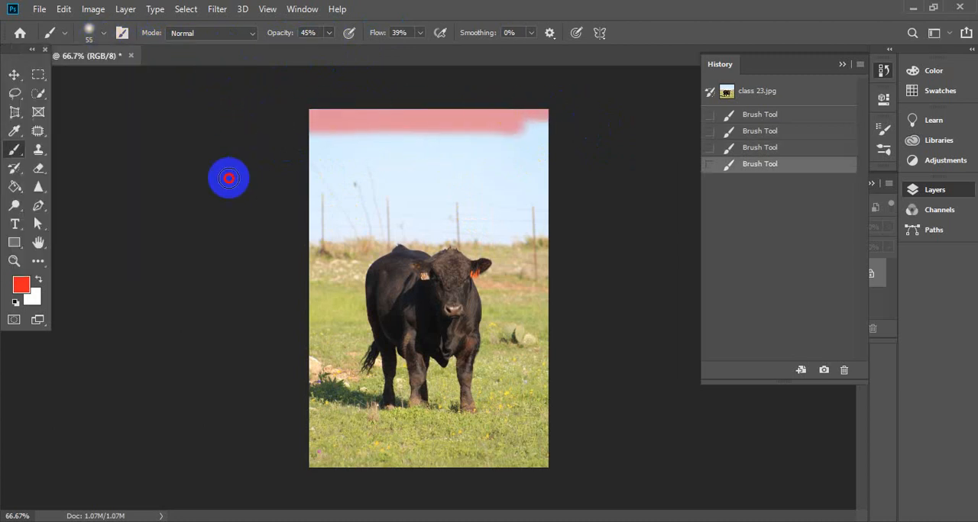
pyautogui.moveTo(324, 134)
pyautogui.mouseDown()
pyautogui.moveTo(323, 430)
pyautogui.moveTo(321, 114)
pyautogui.moveTo(335, 456)
pyautogui.moveTo(343, 433)
pyautogui.moveTo(299, 439)
pyautogui.moveTo(312, 453)
pyautogui.moveTo(585, 480)
pyautogui.moveTo(550, 278)
pyautogui.moveTo(499, 168)
pyautogui.moveTo(540, 279)
pyautogui.moveTo(539, 139)
pyautogui.moveTo(511, 184)
pyautogui.mouseUp()
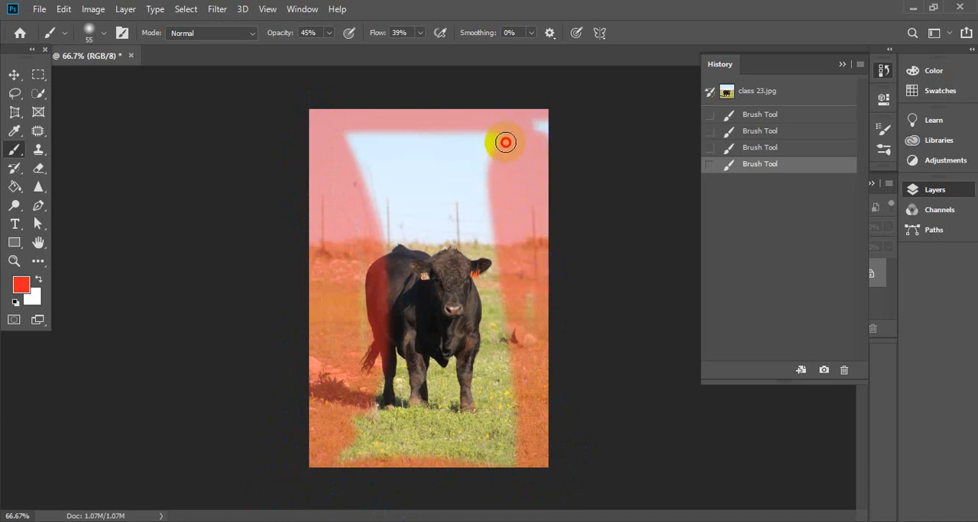
pyautogui.moveTo(547, 143); pyautogui.dragTo(547, 176)
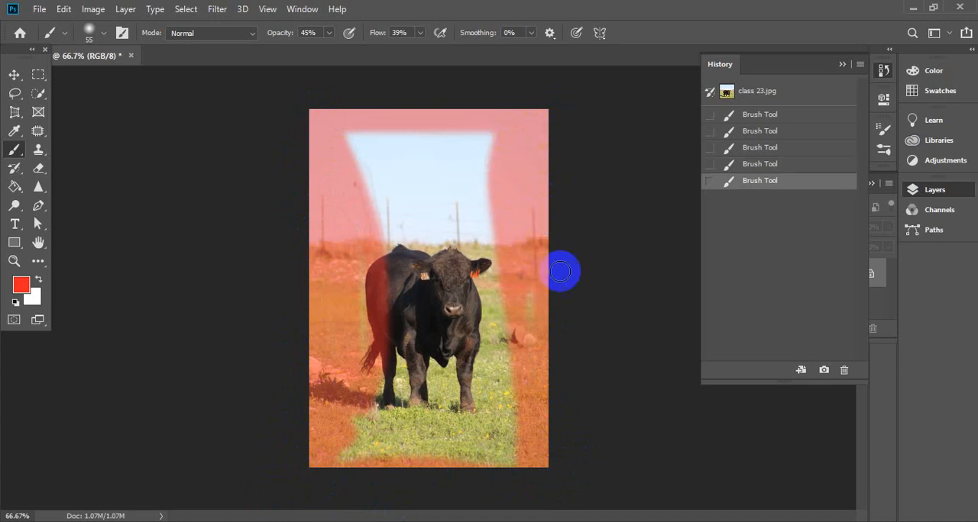
pyautogui.moveTo(341, 432)
pyautogui.mouseDown()
pyautogui.moveTo(383, 447)
pyautogui.moveTo(550, 460)
pyautogui.moveTo(269, 448)
pyautogui.moveTo(485, 453)
pyautogui.moveTo(371, 446)
pyautogui.moveTo(579, 435)
pyautogui.moveTo(332, 459)
pyautogui.moveTo(347, 415)
pyautogui.moveTo(395, 455)
pyautogui.moveTo(382, 433)
pyautogui.mouseUp()
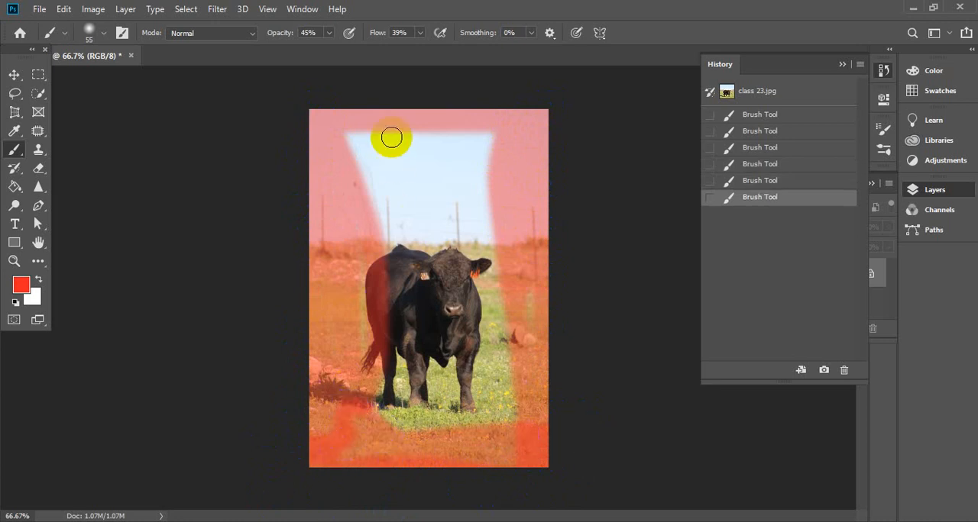
pyautogui.moveTo(390, 135)
pyautogui.mouseDown()
pyautogui.moveTo(512, 150)
pyautogui.moveTo(425, 144)
pyautogui.moveTo(473, 117)
pyautogui.moveTo(311, 134)
pyautogui.moveTo(475, 146)
pyautogui.mouseUp()
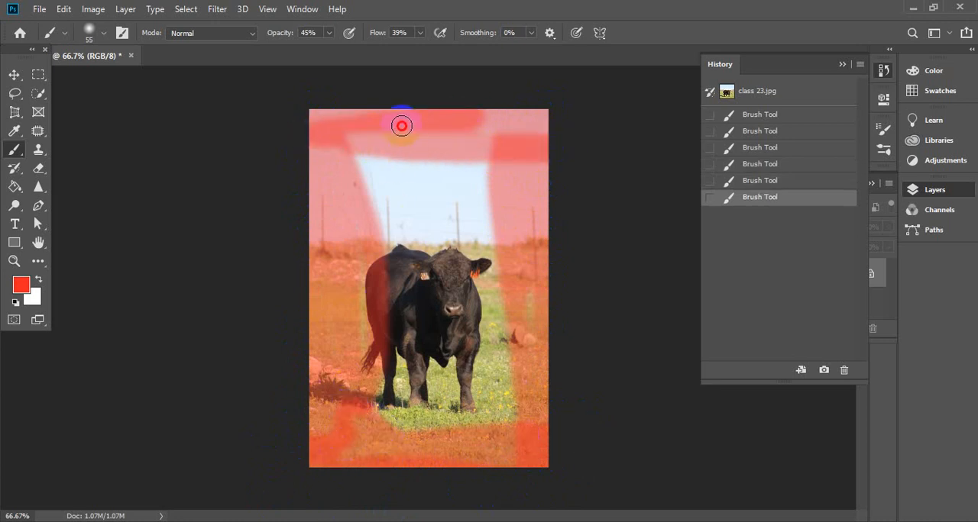
pyautogui.moveTo(401, 126); pyautogui.dragTo(403, 126)
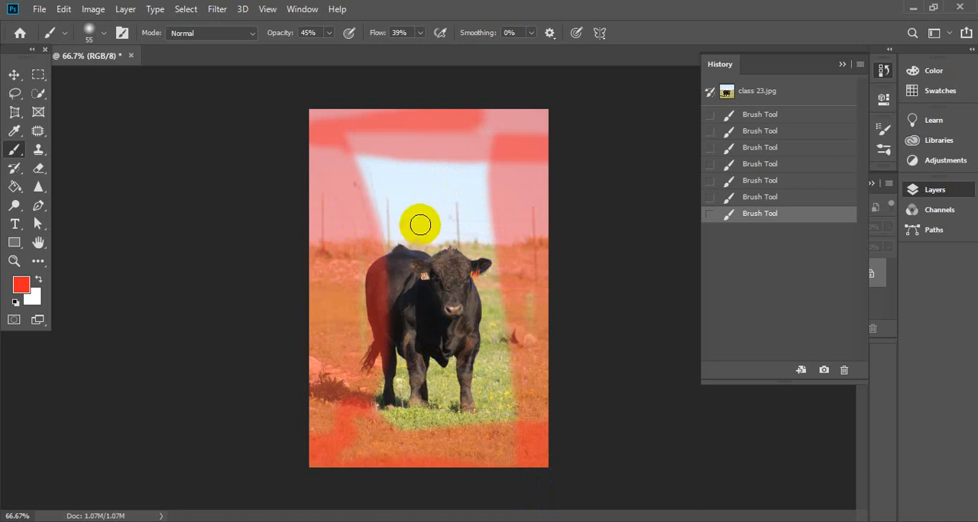
# - Create a history snapshot of the red-painted image, then compare it with the class 23.jpg snapshot and return to Snapshot 1
pyautogui.click(823, 372)
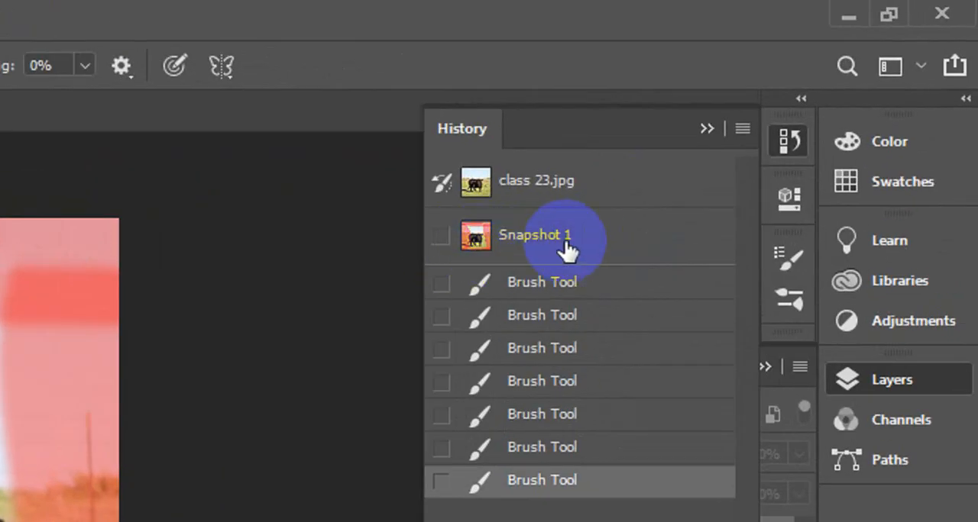
pyautogui.click(559, 186)
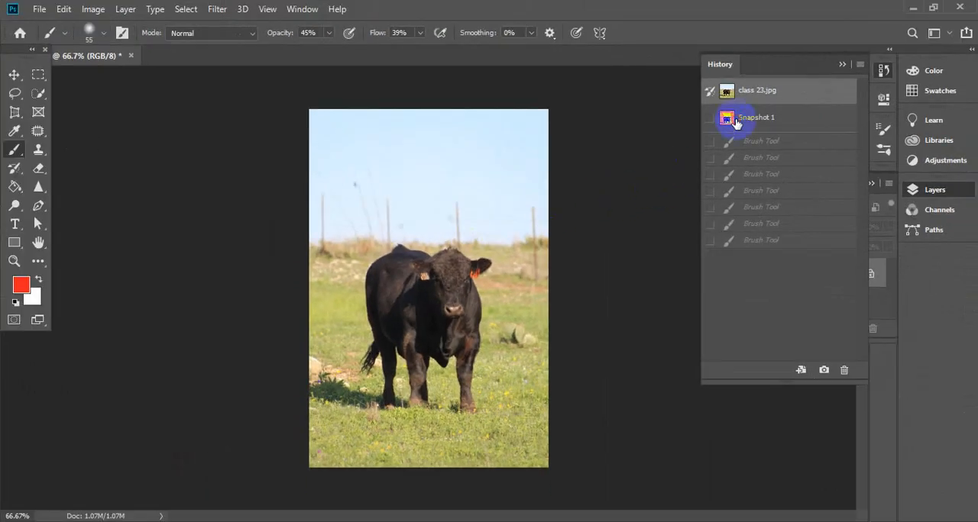
pyautogui.click(736, 123)
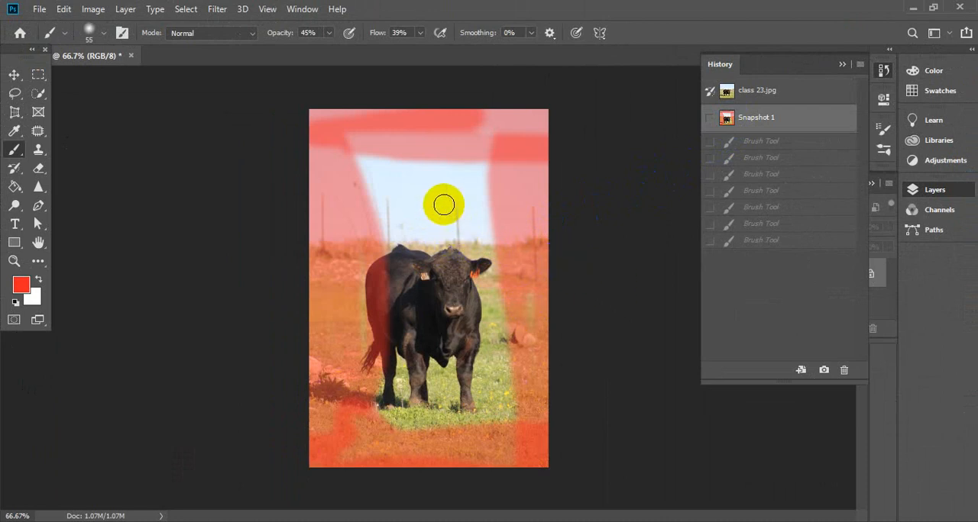
# - Paint translucent red over the middle sky and the bull's face, and change the foreground colour to near-black
pyautogui.moveTo(421, 222)
pyautogui.mouseDown()
pyautogui.moveTo(402, 206)
pyautogui.moveTo(399, 277)
pyautogui.moveTo(453, 226)
pyautogui.moveTo(440, 232)
pyautogui.moveTo(463, 256)
pyautogui.moveTo(455, 300)
pyautogui.mouseUp()
pyautogui.click(20, 284)
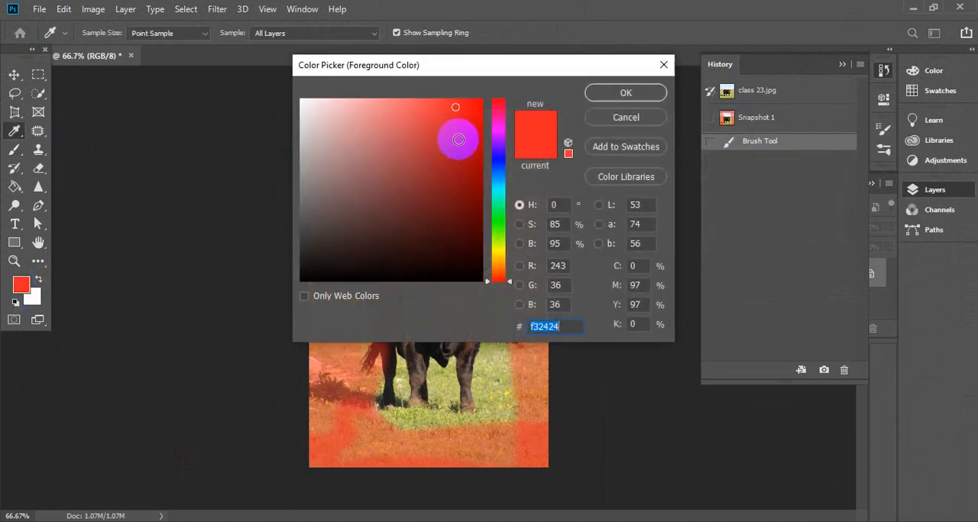
pyautogui.click(321, 265)
pyautogui.click(599, 92)
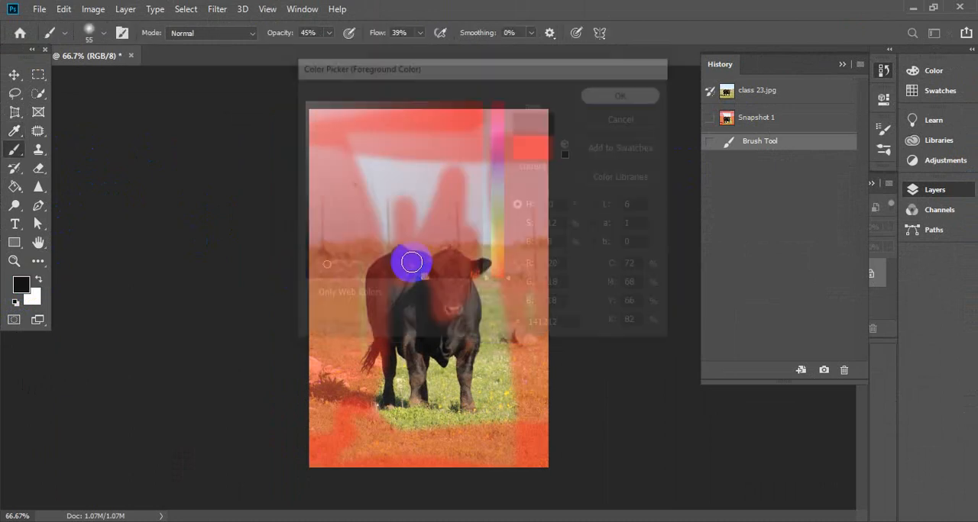
# - Paint translucent near-black over the grass around the bull and along the lower image, and switch back to the Snapshot 1 version
pyautogui.click(356, 330)
pyautogui.moveTo(355, 368)
pyautogui.mouseDown()
pyautogui.moveTo(366, 315)
pyautogui.moveTo(391, 340)
pyautogui.moveTo(439, 272)
pyautogui.moveTo(429, 347)
pyautogui.moveTo(409, 375)
pyautogui.moveTo(388, 367)
pyautogui.moveTo(368, 395)
pyautogui.moveTo(463, 418)
pyautogui.moveTo(495, 437)
pyautogui.moveTo(457, 417)
pyautogui.moveTo(353, 429)
pyautogui.moveTo(449, 436)
pyautogui.moveTo(446, 412)
pyautogui.moveTo(400, 429)
pyautogui.moveTo(456, 456)
pyautogui.moveTo(514, 348)
pyautogui.moveTo(473, 316)
pyautogui.moveTo(384, 362)
pyautogui.mouseUp()
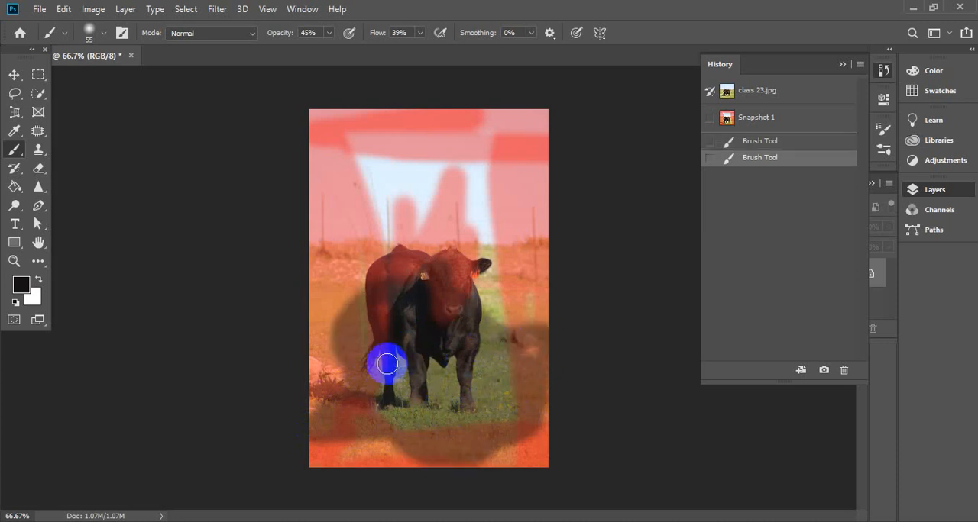
pyautogui.click(766, 120)
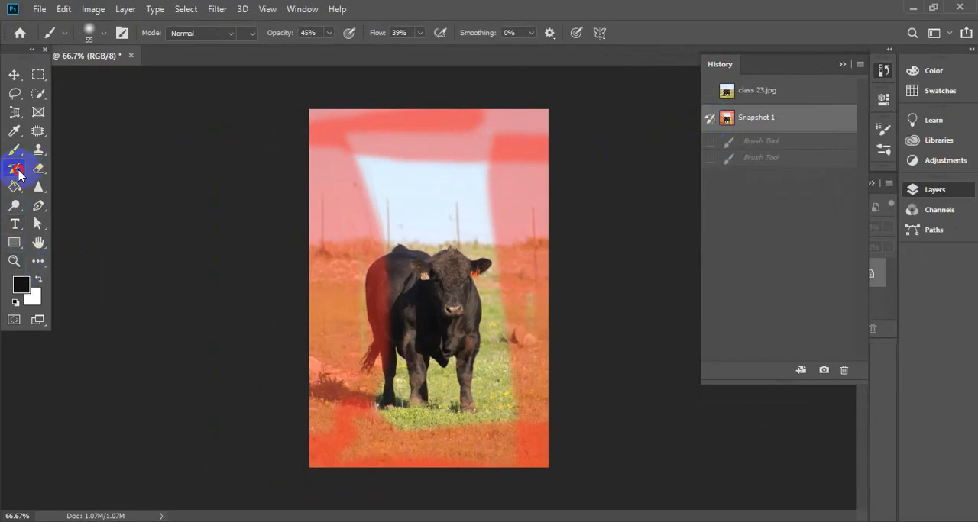
# - With Snapshot 1 as source, test a History Brush stroke on the bull's back, undo it and restore the latest Brush Tool state
pyautogui.click(16, 170)
pyautogui.moveTo(372, 262)
pyautogui.mouseDown()
pyautogui.moveTo(415, 273)
pyautogui.moveTo(425, 290)
pyautogui.moveTo(399, 279)
pyautogui.mouseUp()
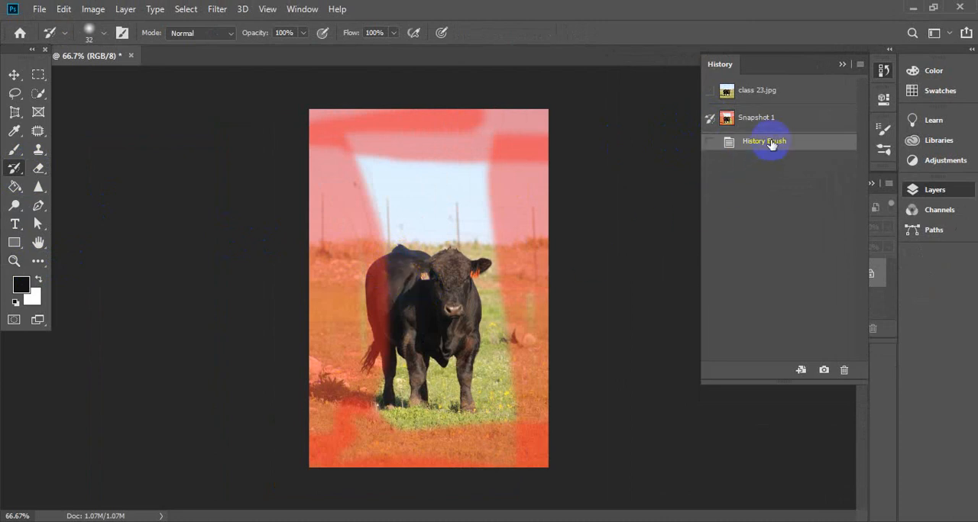
pyautogui.hotkey('ctrl', 'z')
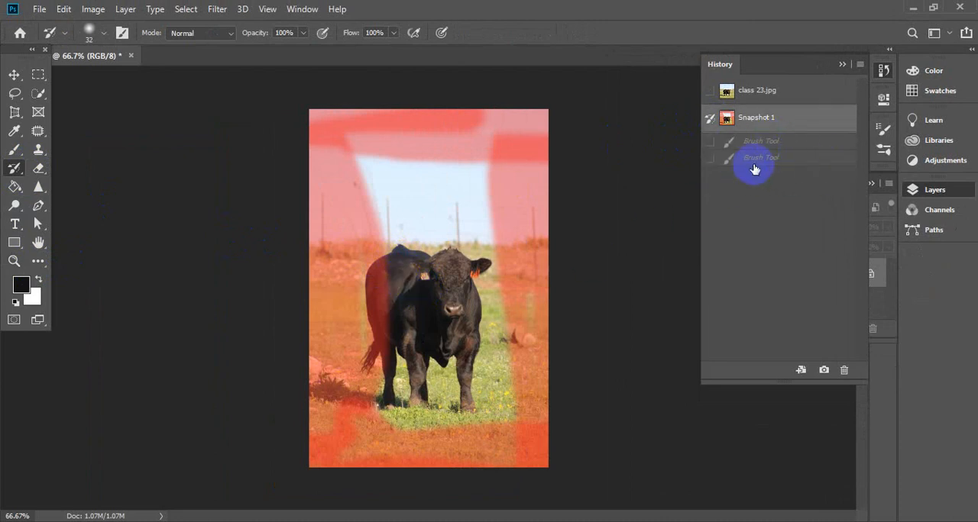
pyautogui.click(762, 161)
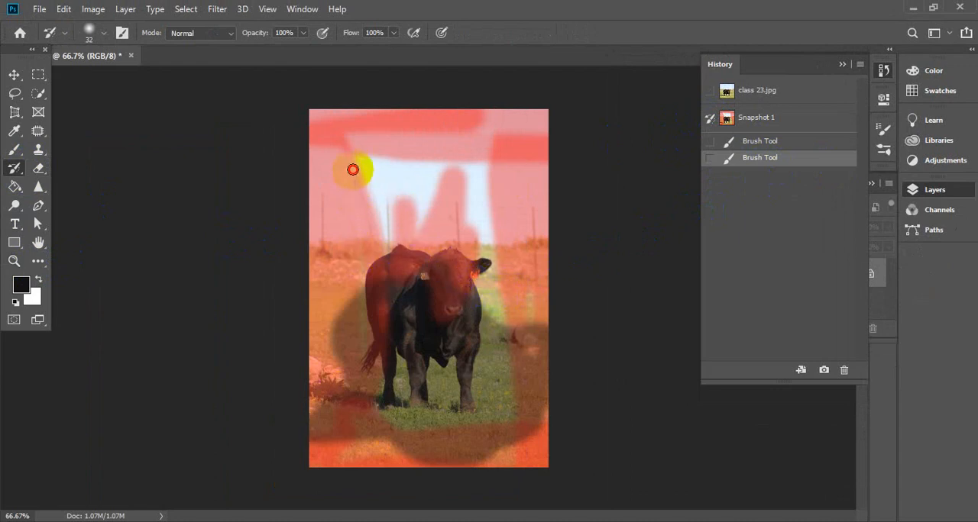
# - Use the History Brush to restore the Snapshot 1 look over the bull's face, the middle sky and the nearby background
pyautogui.click(341, 142)
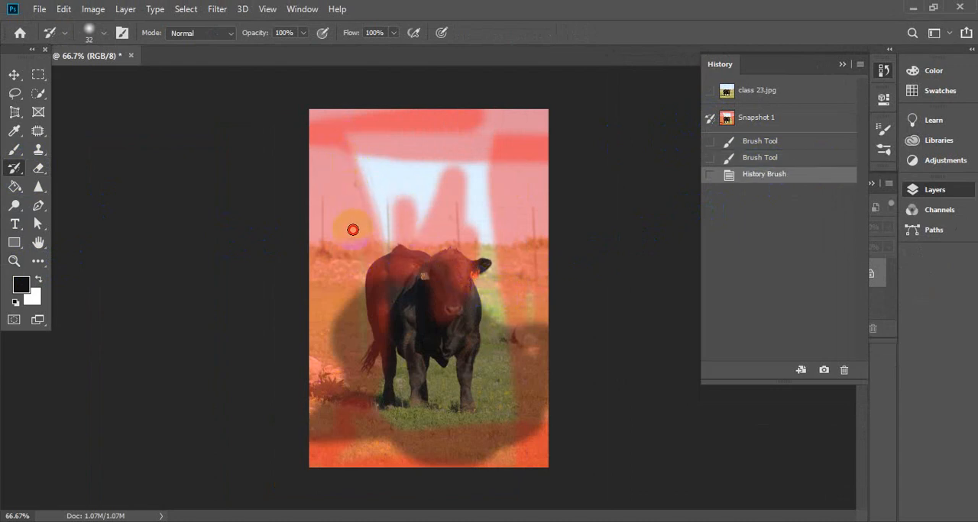
pyautogui.click(349, 217)
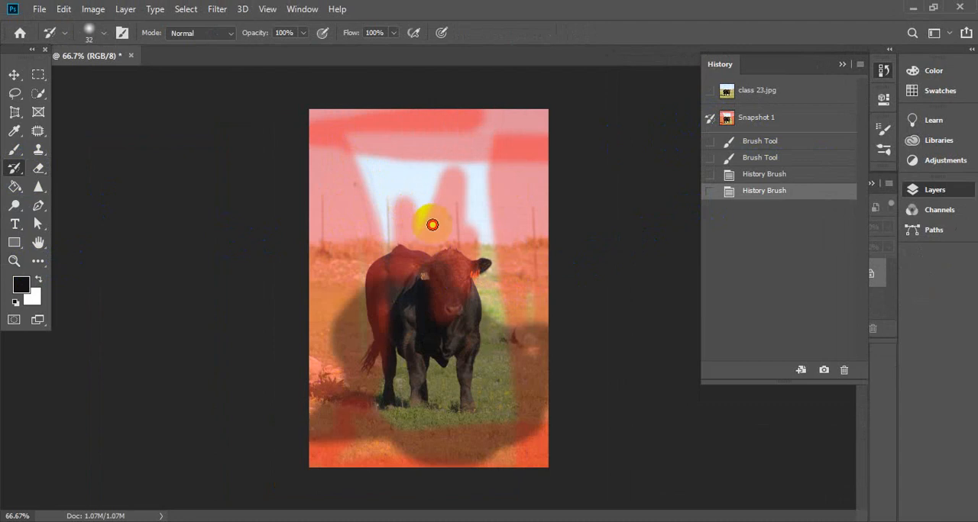
pyautogui.moveTo(433, 224)
pyautogui.mouseDown()
pyautogui.moveTo(411, 336)
pyautogui.moveTo(416, 236)
pyautogui.moveTo(434, 209)
pyautogui.moveTo(444, 306)
pyautogui.moveTo(457, 164)
pyautogui.moveTo(435, 207)
pyautogui.moveTo(454, 168)
pyautogui.moveTo(467, 249)
pyautogui.moveTo(464, 184)
pyautogui.moveTo(452, 306)
pyautogui.moveTo(460, 222)
pyautogui.moveTo(460, 309)
pyautogui.moveTo(474, 229)
pyautogui.moveTo(475, 301)
pyautogui.moveTo(465, 304)
pyautogui.moveTo(447, 270)
pyautogui.moveTo(420, 292)
pyautogui.moveTo(428, 301)
pyautogui.moveTo(438, 280)
pyautogui.moveTo(439, 326)
pyautogui.moveTo(439, 272)
pyautogui.moveTo(455, 308)
pyautogui.moveTo(449, 333)
pyautogui.mouseUp()
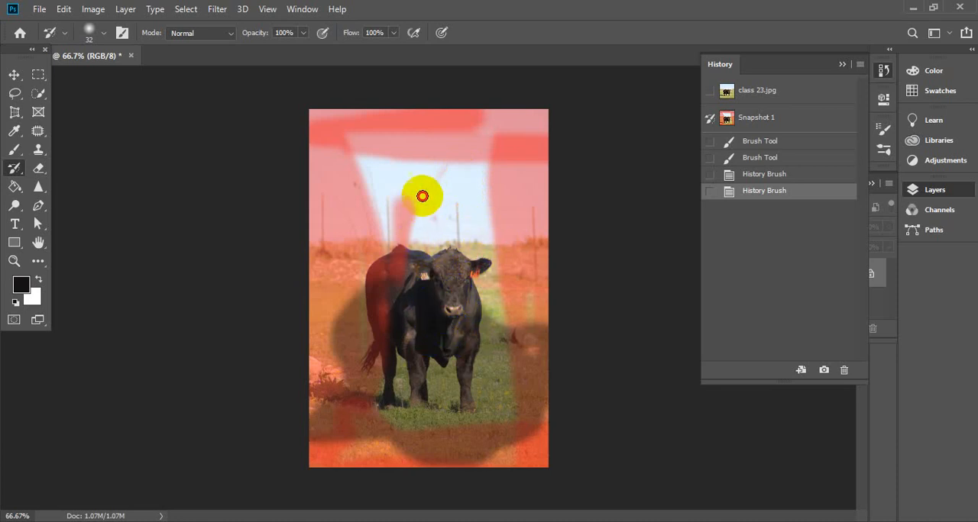
pyautogui.moveTo(422, 196)
pyautogui.mouseDown()
pyautogui.moveTo(392, 291)
pyautogui.moveTo(410, 190)
pyautogui.moveTo(401, 233)
pyautogui.moveTo(395, 209)
pyautogui.moveTo(394, 250)
pyautogui.mouseUp()
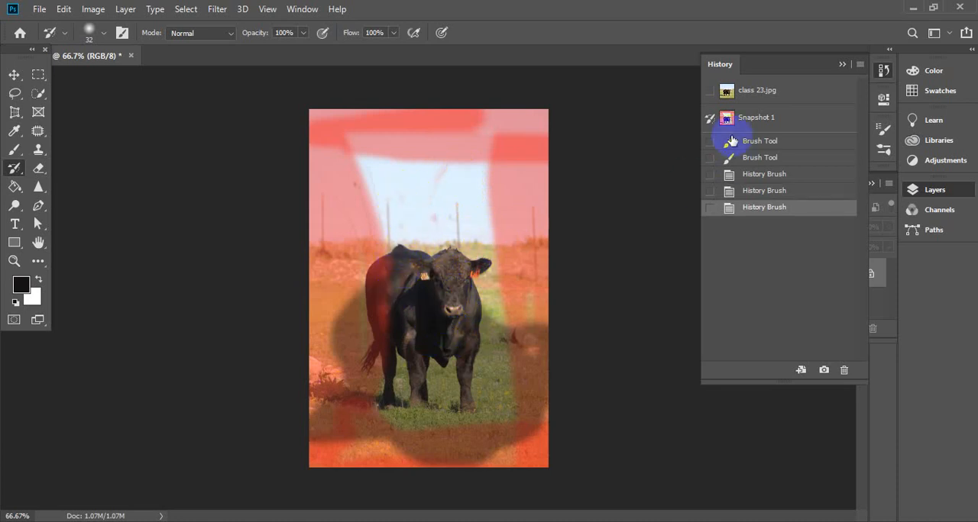
# - Set class 23.jpg as the History Brush source, brush the original back over most of the image, and revert fully to that snapshot
pyautogui.click(707, 91)
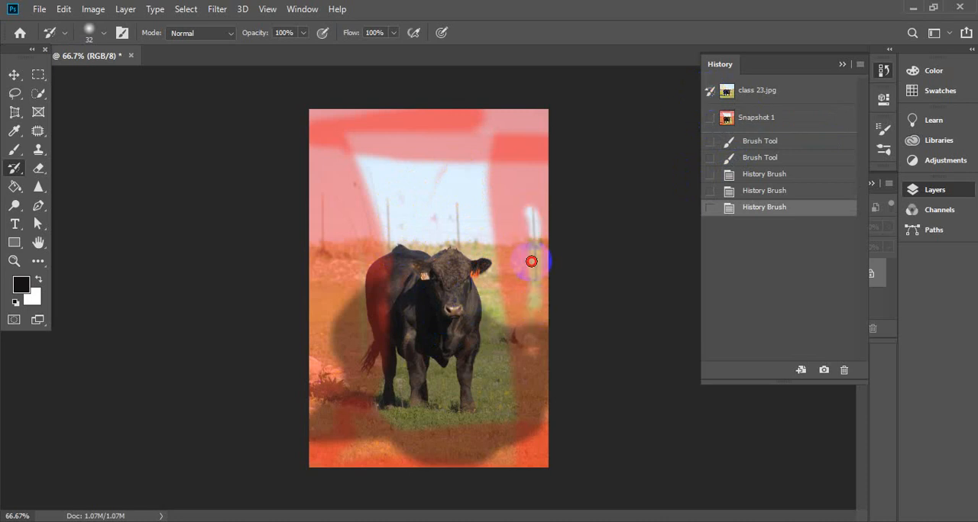
pyautogui.moveTo(531, 261)
pyautogui.mouseDown()
pyautogui.moveTo(497, 365)
pyautogui.moveTo(478, 338)
pyautogui.moveTo(404, 349)
pyautogui.moveTo(351, 405)
pyautogui.moveTo(380, 411)
pyautogui.moveTo(352, 229)
pyautogui.moveTo(354, 395)
pyautogui.moveTo(387, 266)
pyautogui.moveTo(385, 287)
pyautogui.mouseUp()
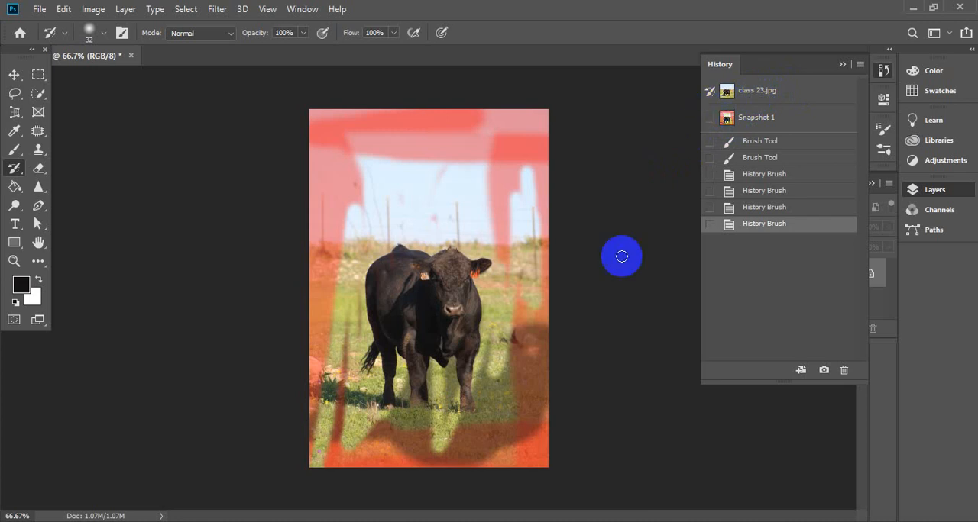
pyautogui.moveTo(344, 190)
pyautogui.mouseDown()
pyautogui.moveTo(352, 220)
pyautogui.moveTo(362, 132)
pyautogui.moveTo(333, 290)
pyautogui.moveTo(324, 126)
pyautogui.moveTo(325, 209)
pyautogui.moveTo(311, 117)
pyautogui.moveTo(329, 143)
pyautogui.moveTo(344, 263)
pyautogui.moveTo(347, 110)
pyautogui.moveTo(335, 162)
pyautogui.moveTo(327, 107)
pyautogui.moveTo(327, 192)
pyautogui.moveTo(431, 124)
pyautogui.moveTo(369, 119)
pyautogui.moveTo(408, 110)
pyautogui.moveTo(314, 110)
pyautogui.moveTo(385, 96)
pyautogui.mouseUp()
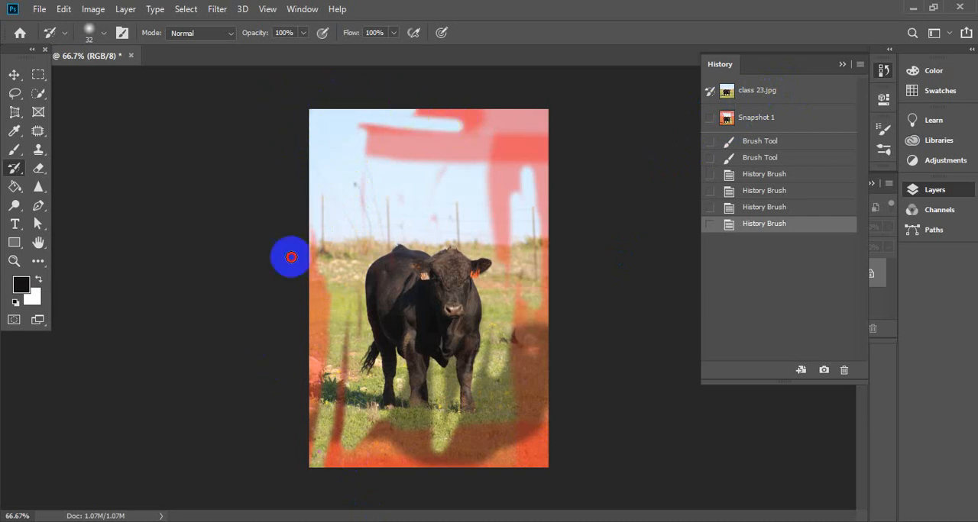
pyautogui.moveTo(291, 257)
pyautogui.mouseDown()
pyautogui.moveTo(307, 290)
pyautogui.moveTo(324, 396)
pyautogui.moveTo(327, 244)
pyautogui.moveTo(311, 490)
pyautogui.moveTo(319, 402)
pyautogui.moveTo(352, 365)
pyautogui.moveTo(336, 370)
pyautogui.moveTo(343, 475)
pyautogui.moveTo(364, 289)
pyautogui.moveTo(337, 457)
pyautogui.mouseUp()
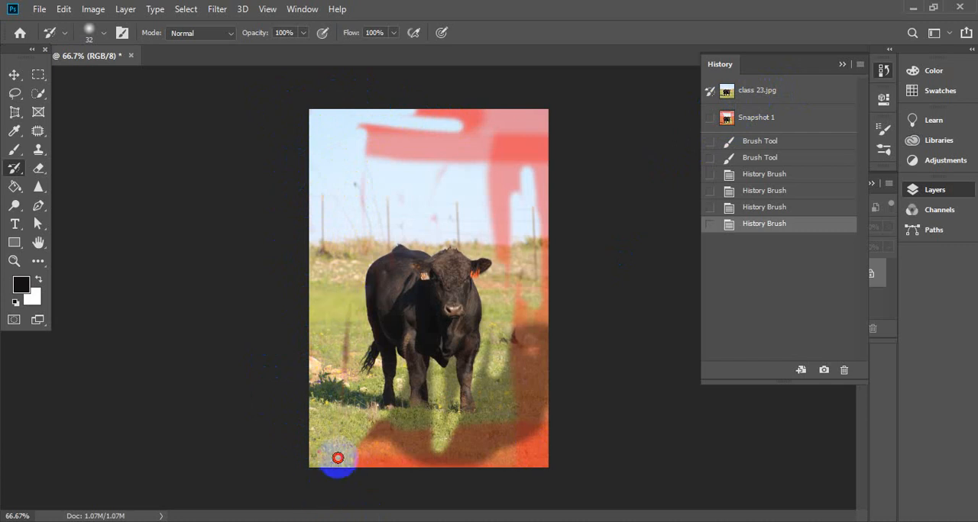
pyautogui.moveTo(373, 153)
pyautogui.mouseDown()
pyautogui.moveTo(347, 158)
pyautogui.moveTo(447, 128)
pyautogui.moveTo(523, 144)
pyautogui.moveTo(376, 108)
pyautogui.moveTo(557, 112)
pyautogui.moveTo(457, 121)
pyautogui.moveTo(376, 155)
pyautogui.moveTo(424, 180)
pyautogui.moveTo(380, 156)
pyautogui.moveTo(410, 152)
pyautogui.moveTo(399, 171)
pyautogui.moveTo(523, 158)
pyautogui.moveTo(548, 108)
pyautogui.moveTo(553, 232)
pyautogui.moveTo(556, 128)
pyautogui.mouseUp()
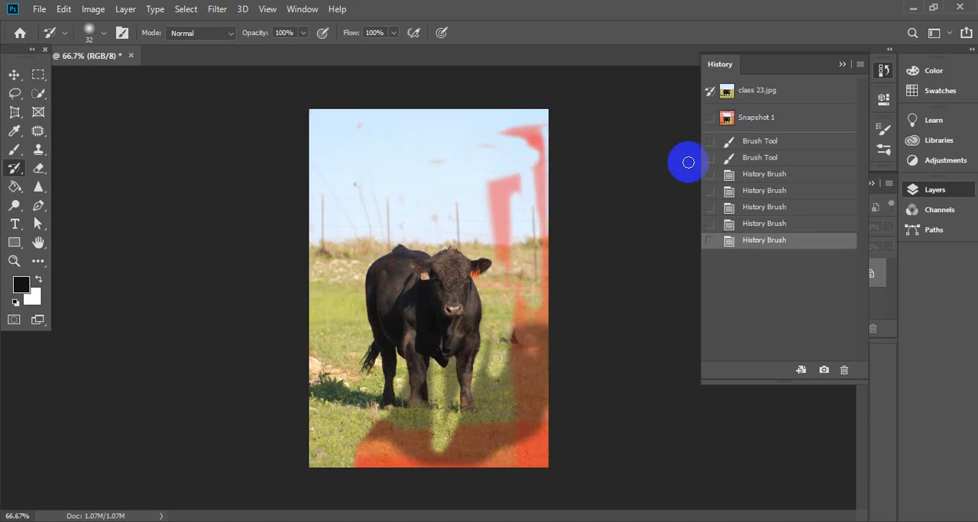
pyautogui.click(757, 93)
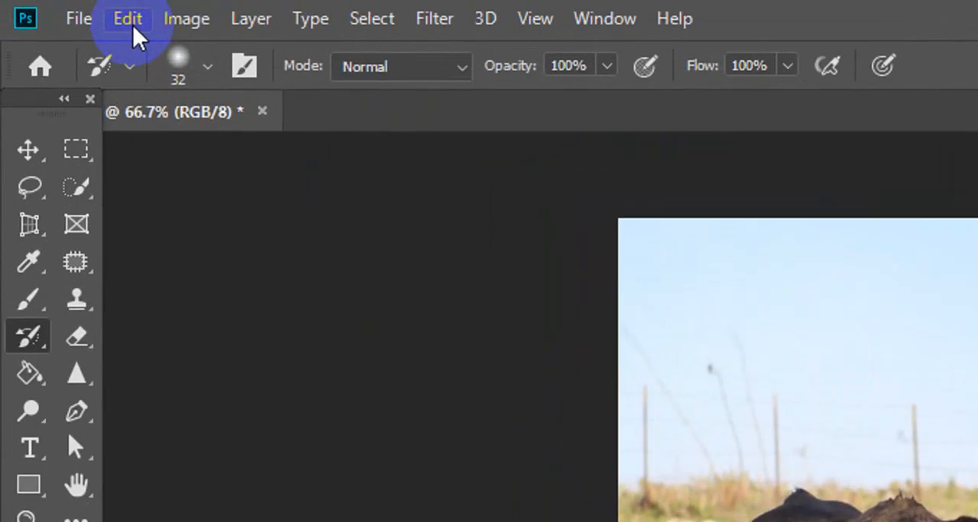
# - Open the Performance preferences, raise Cache Levels to 8 and set them back to 4
pyautogui.click(67, 17)
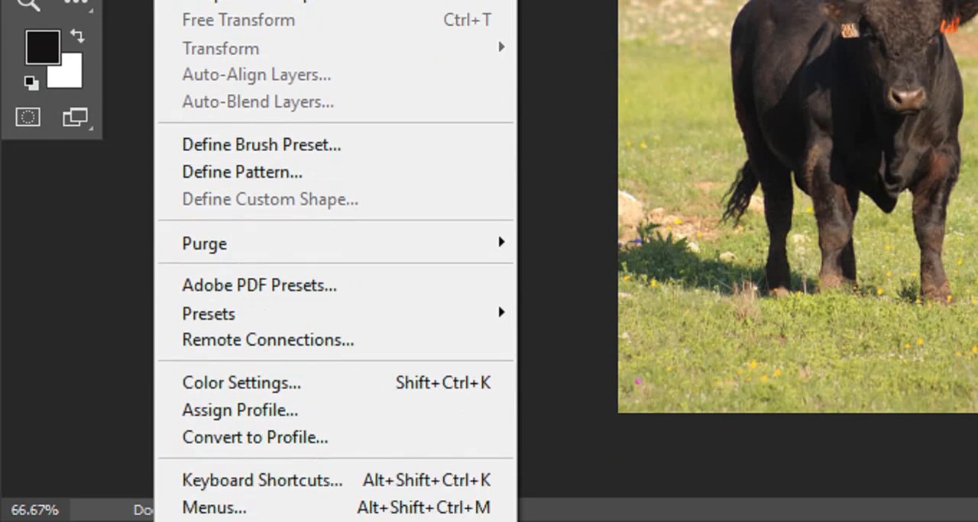
pyautogui.moveTo(306, 521)
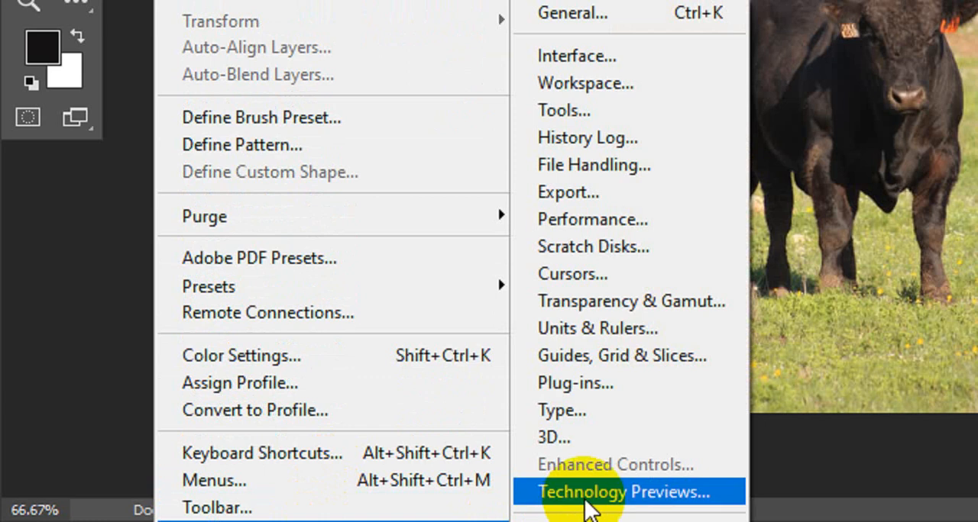
pyautogui.click(637, 228)
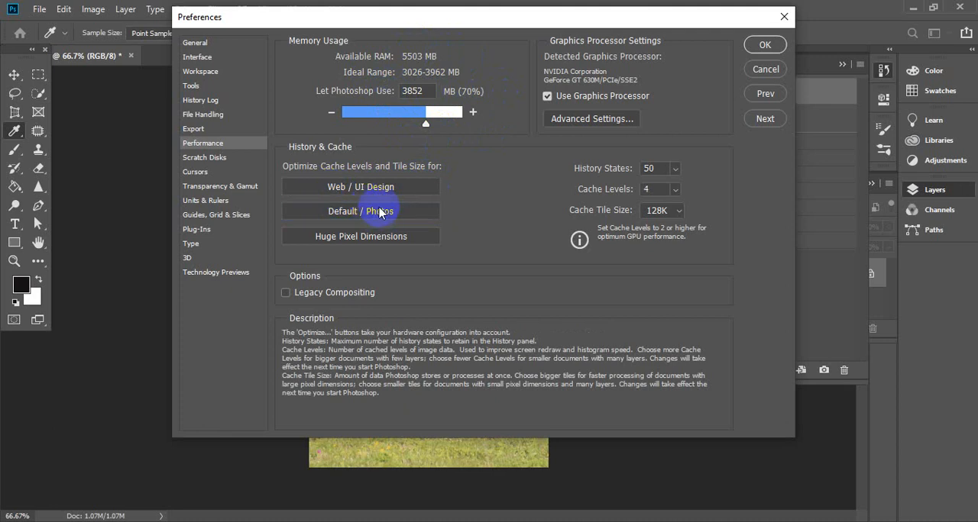
pyautogui.click(675, 190)
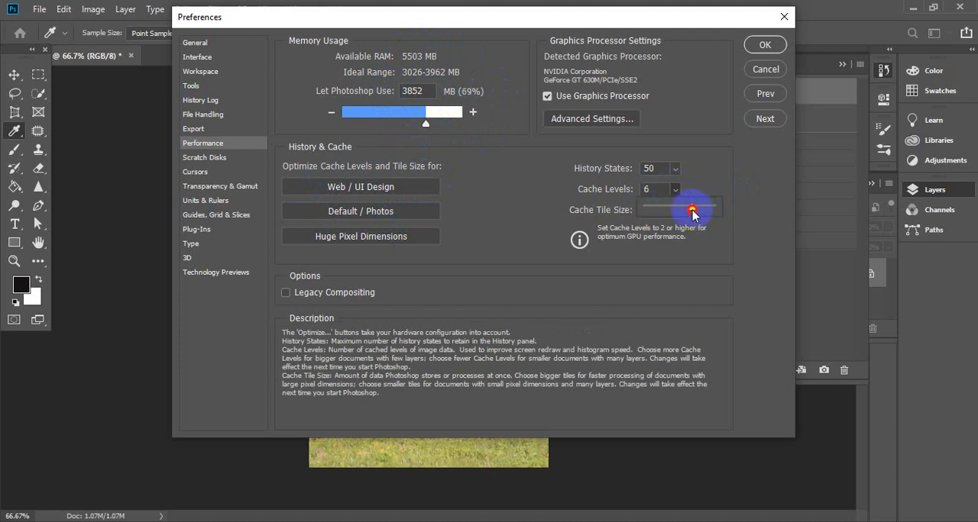
pyautogui.moveTo(692, 214); pyautogui.dragTo(717, 212)
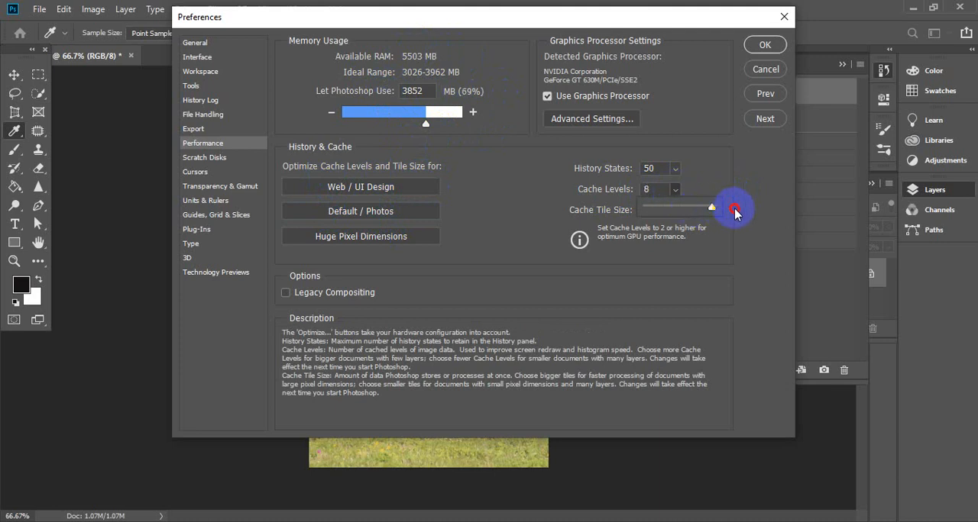
pyautogui.click(675, 190)
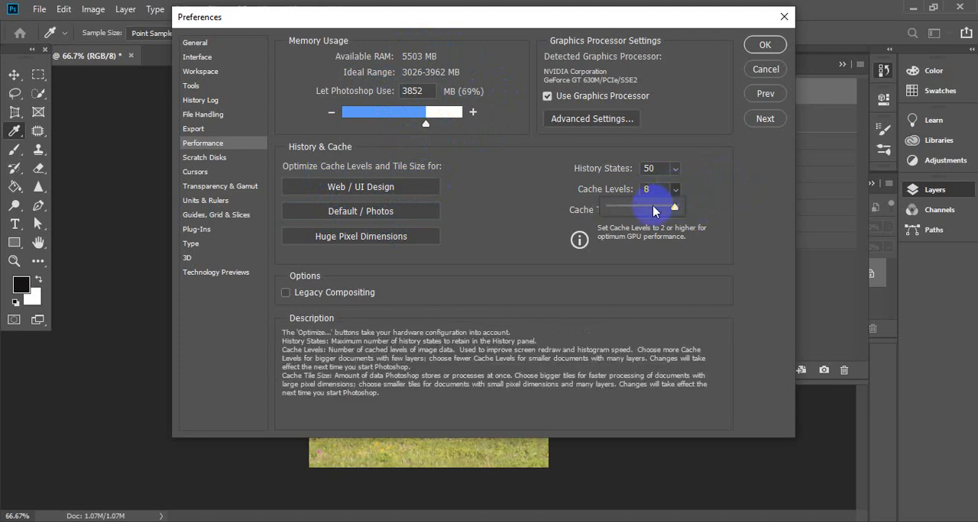
pyautogui.moveTo(648, 212); pyautogui.dragTo(637, 210)
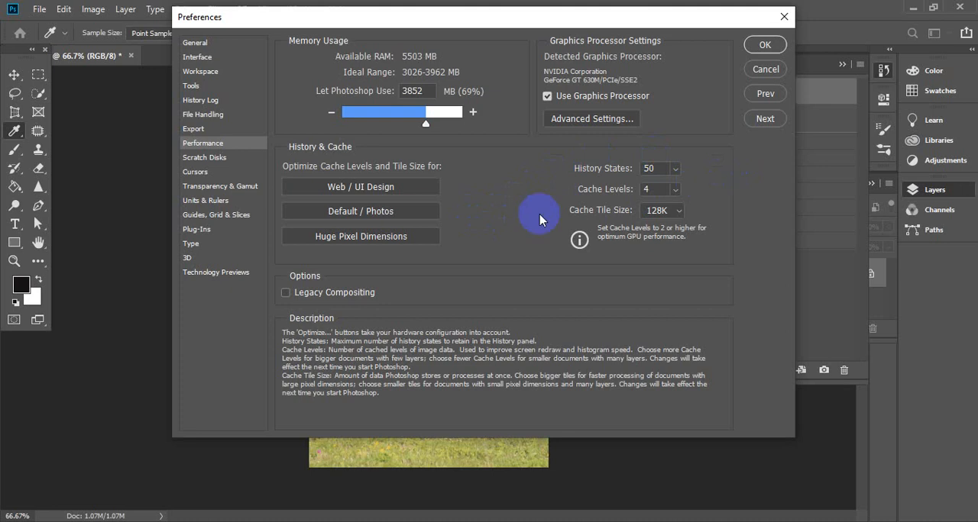
# - Try the Web / UI Design cache optimization, reapply the Default / Photos optimization and accept the preferences
pyautogui.click(382, 214)
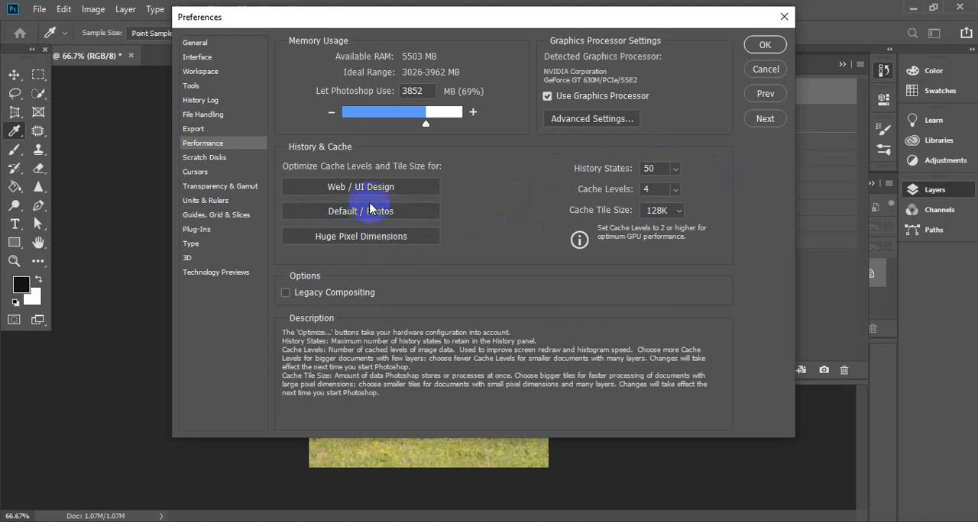
pyautogui.click(370, 187)
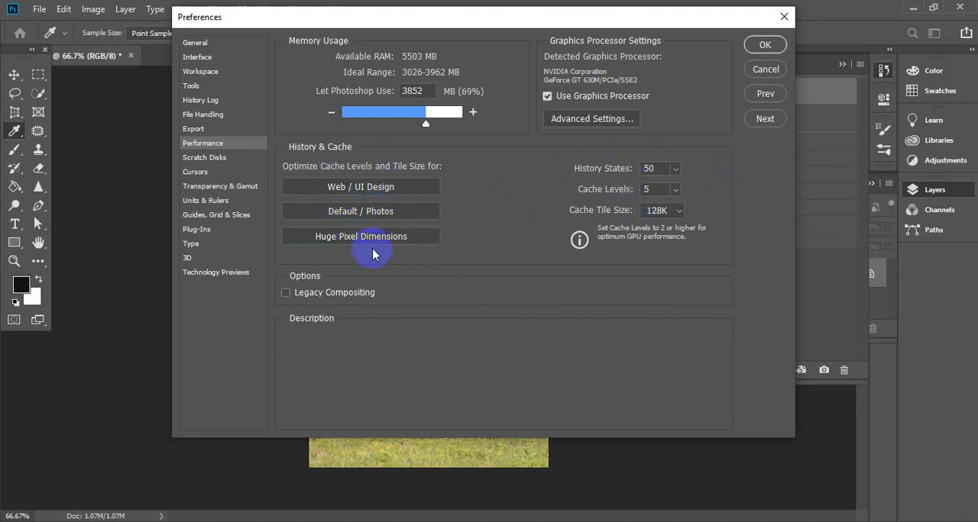
pyautogui.click(382, 216)
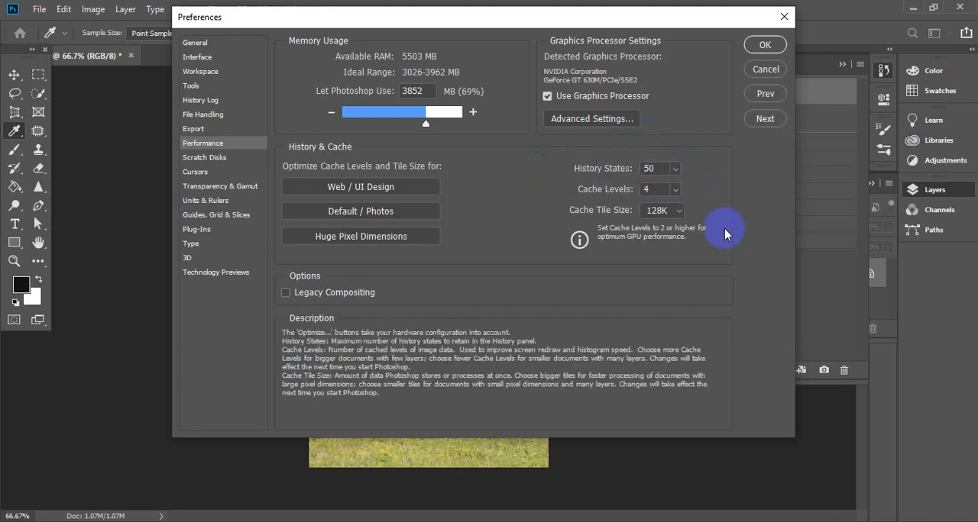
pyautogui.click(764, 44)
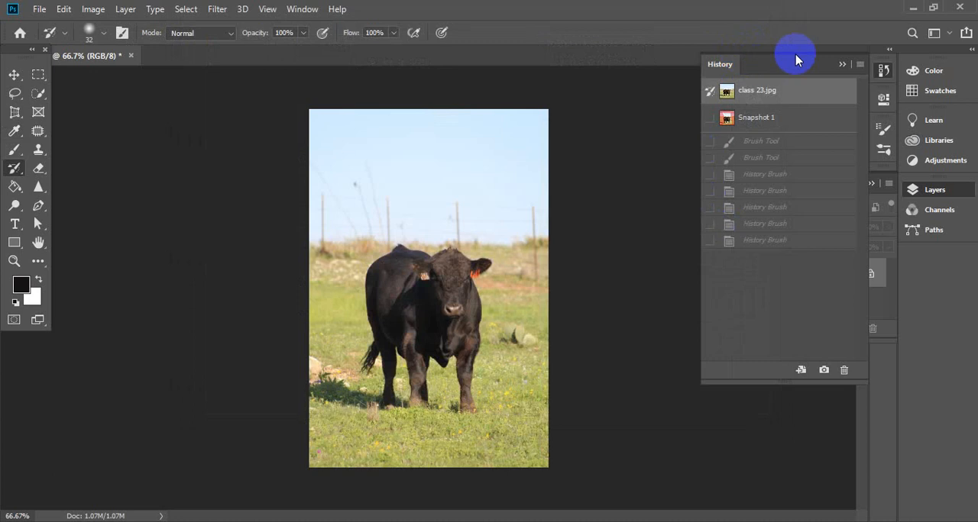
# - Collapse the History and Layers panels to clear the workspace around the image
pyautogui.click(842, 65)
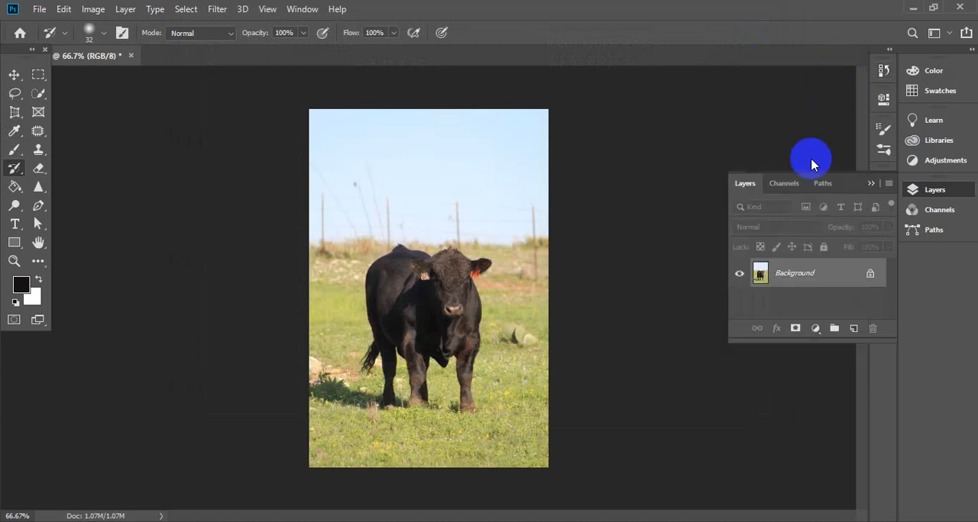
pyautogui.click(870, 185)
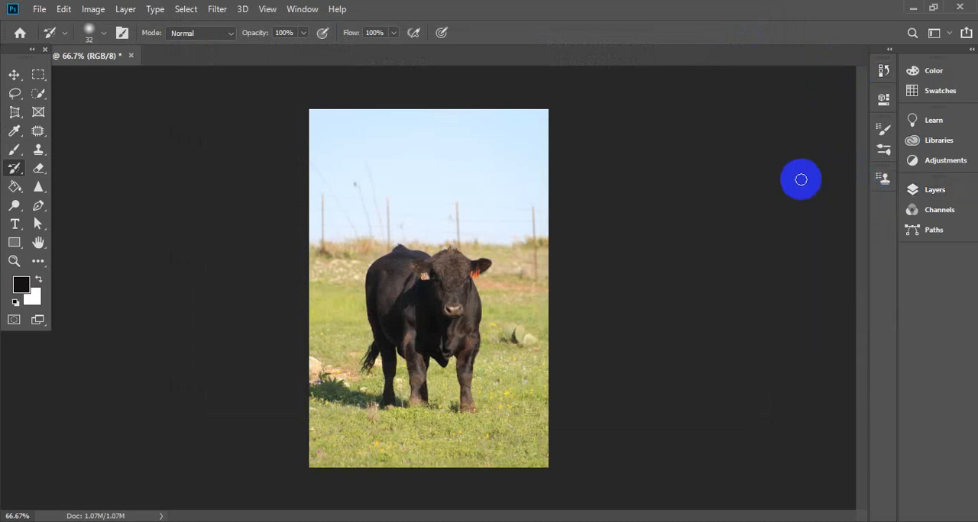